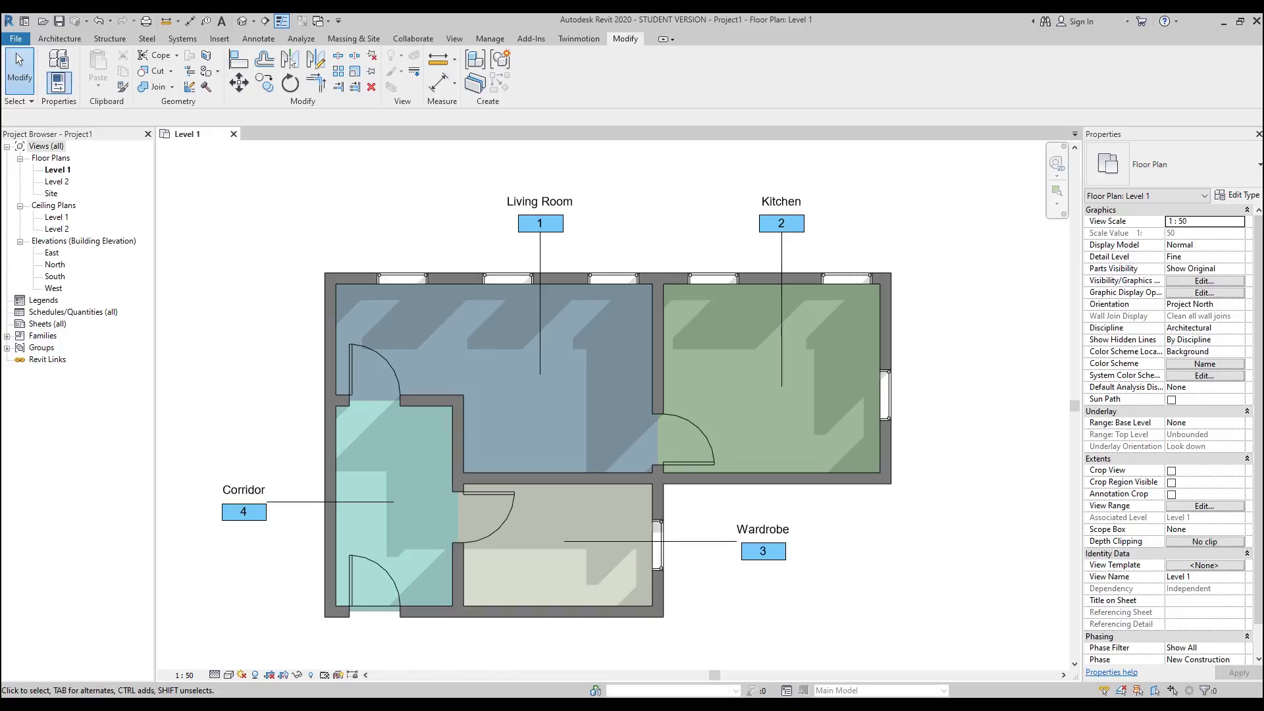
Step: Create a new project from the Architectural Template
{"action": "left_click", "coordinate": [16, 38]}
{"action": "mouse_move", "coordinate": [89, 90]}
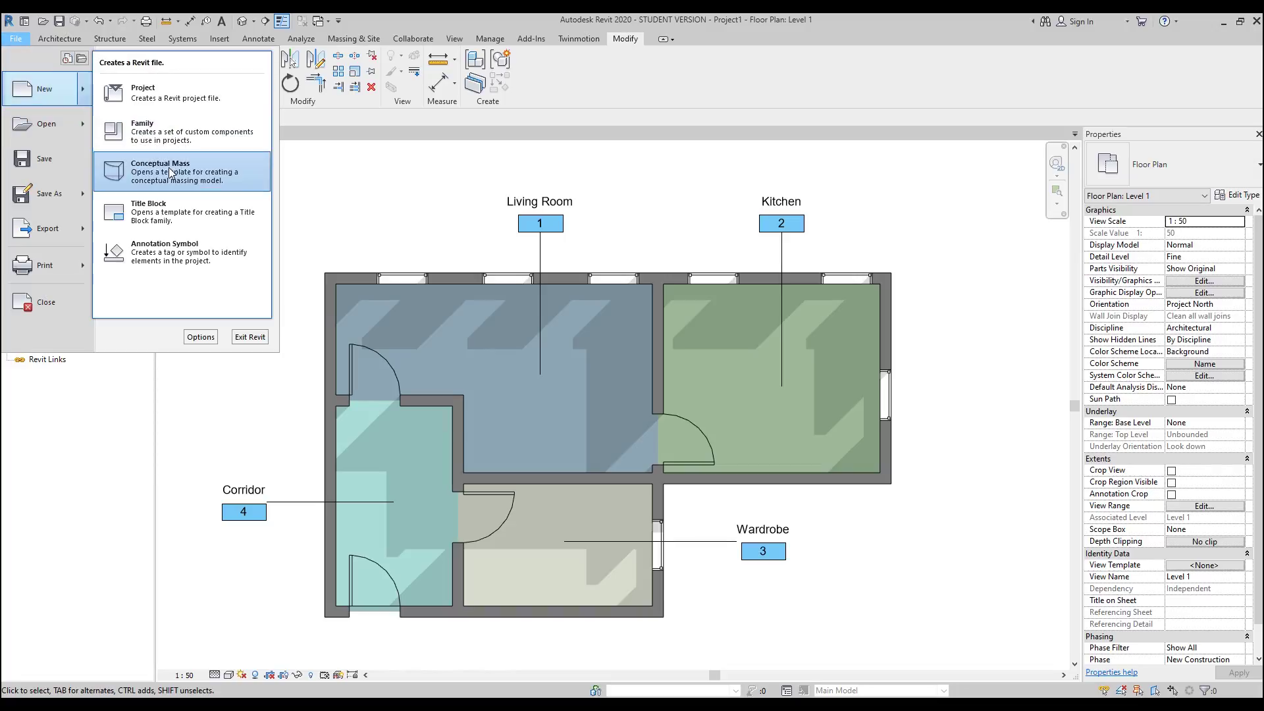
{"action": "left_click", "coordinate": [183, 88]}
{"action": "left_click", "coordinate": [547, 338]}
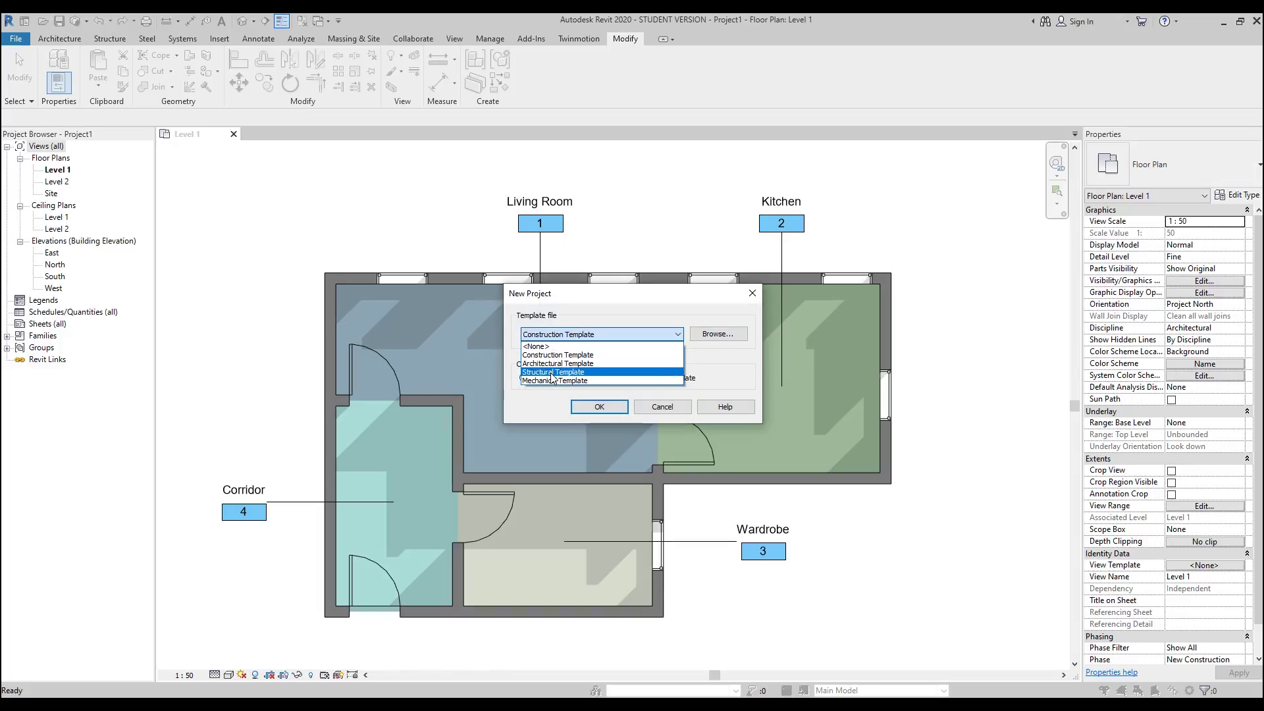
{"action": "left_click", "coordinate": [554, 367]}
{"action": "left_click", "coordinate": [614, 409]}
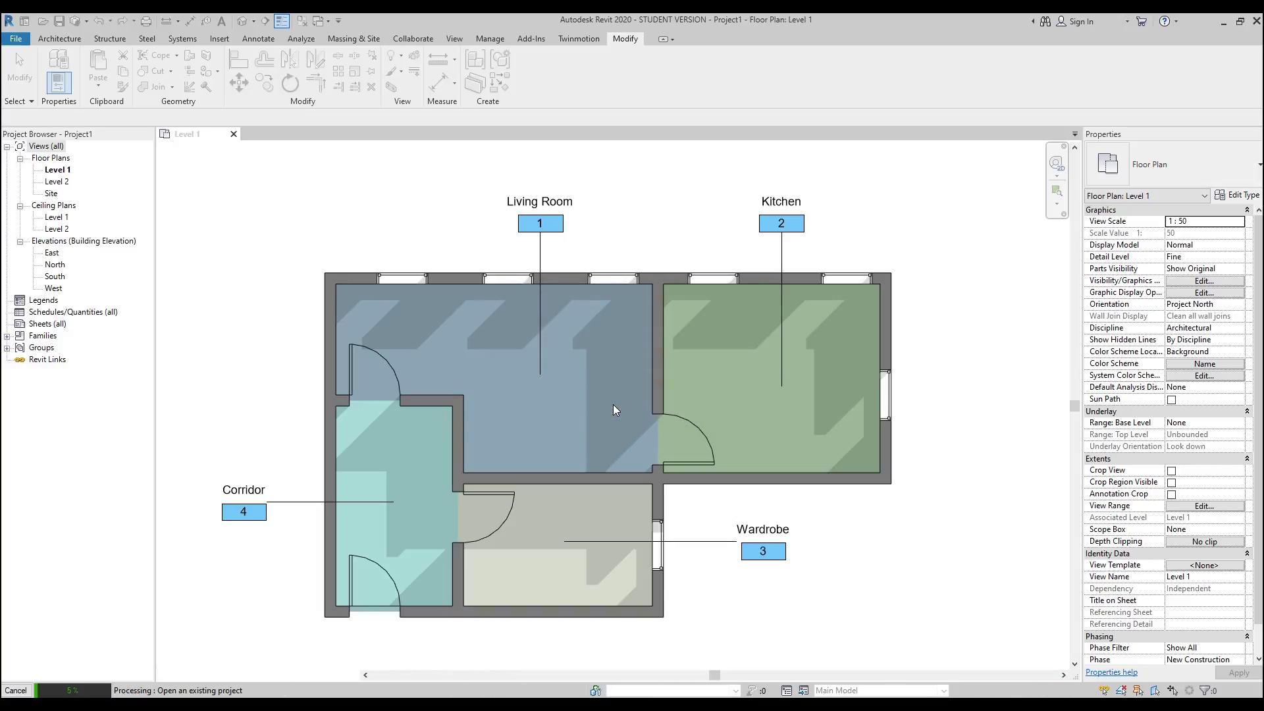
Step: Draw a rectangular enclosure of Generic - 200mm walls on the Level 1 floor plan
{"action": "scroll", "coordinate": [616, 410], "scroll_direction": "up", "scroll_amount": 3}
{"action": "left_click", "coordinate": [54, 66]}
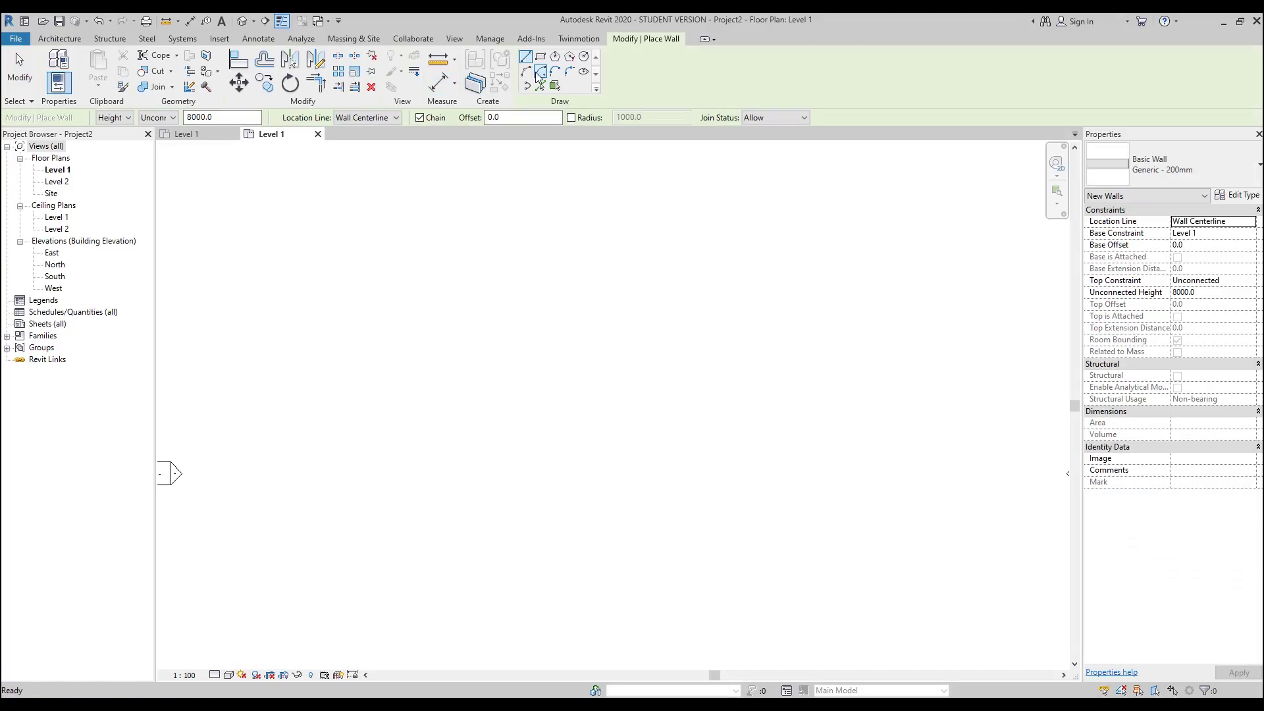
{"action": "left_click", "coordinate": [540, 56]}
{"action": "left_click", "coordinate": [412, 283]}
{"action": "left_click", "coordinate": [534, 362]}
{"action": "scroll", "coordinate": [474, 309], "scroll_direction": "up", "scroll_amount": 5}
{"action": "key", "text": "Escape"}
{"action": "key", "text": "Escape"}
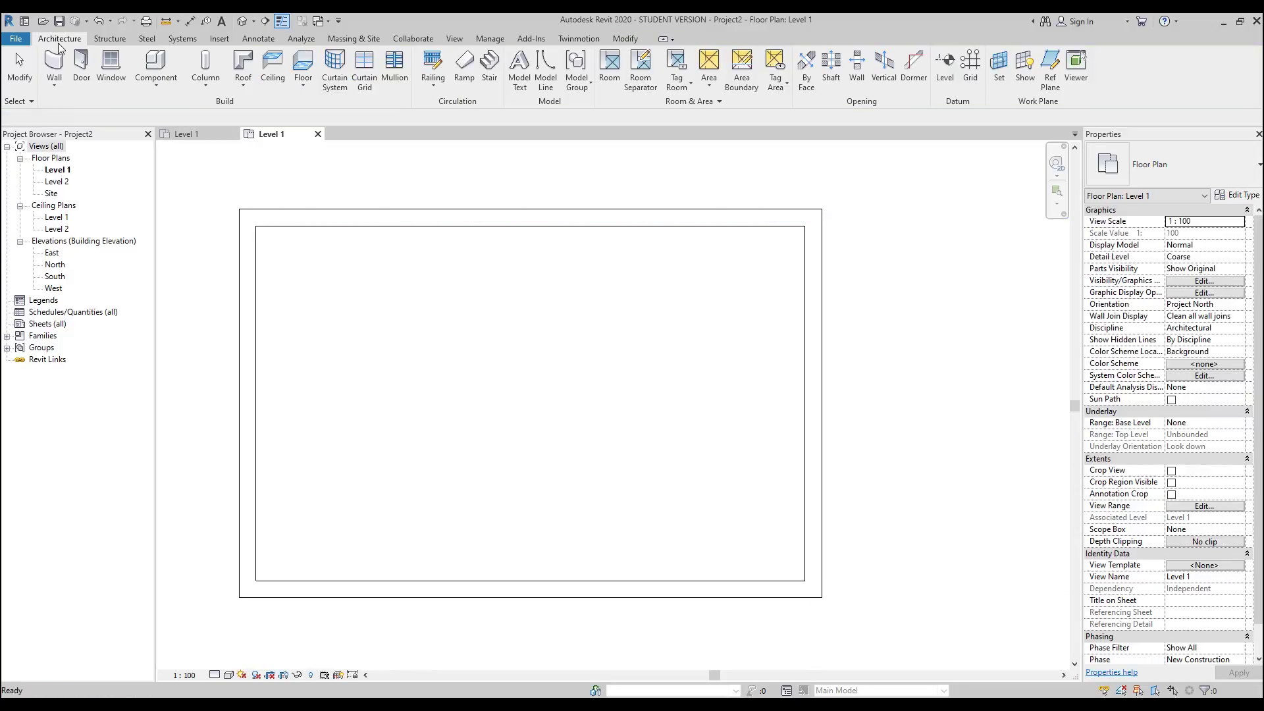
Step: Place a tagged room inside the rectangular walls and move its tag down toward the middle of the room
{"action": "left_click", "coordinate": [610, 65]}
{"action": "left_click", "coordinate": [548, 296]}
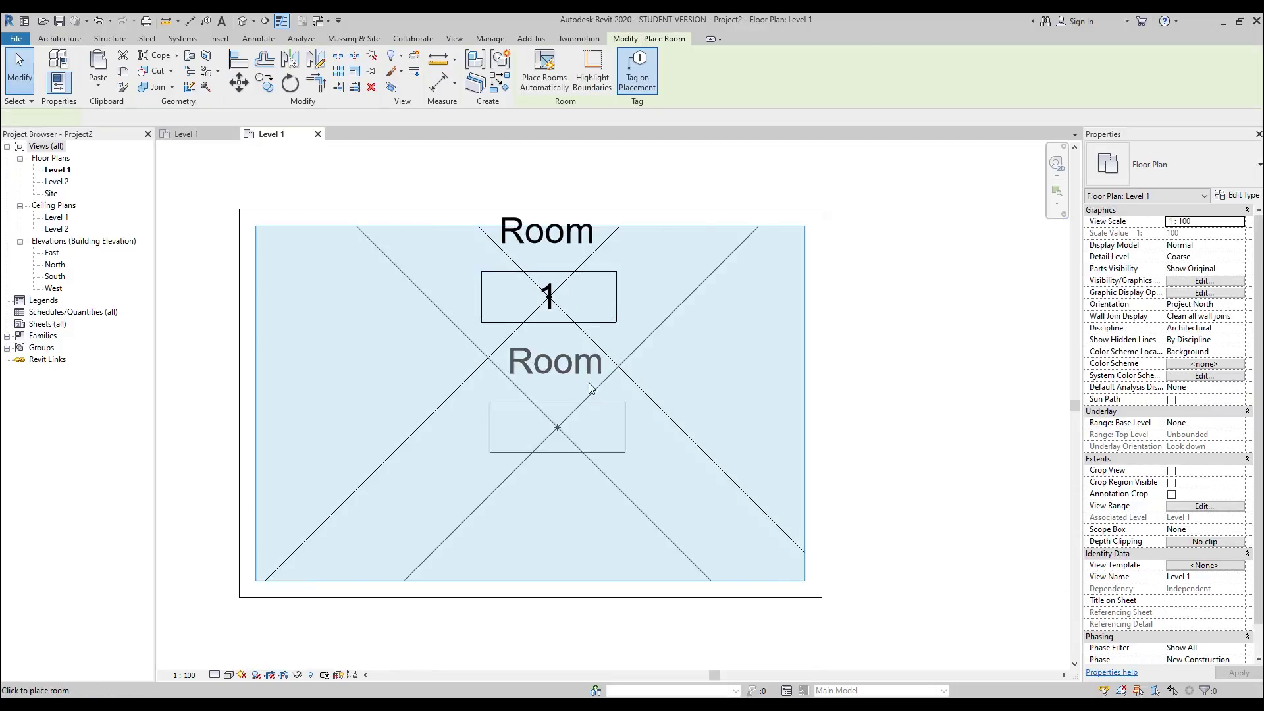
{"action": "key", "text": "Escape"}
{"action": "left_click", "coordinate": [567, 320]}
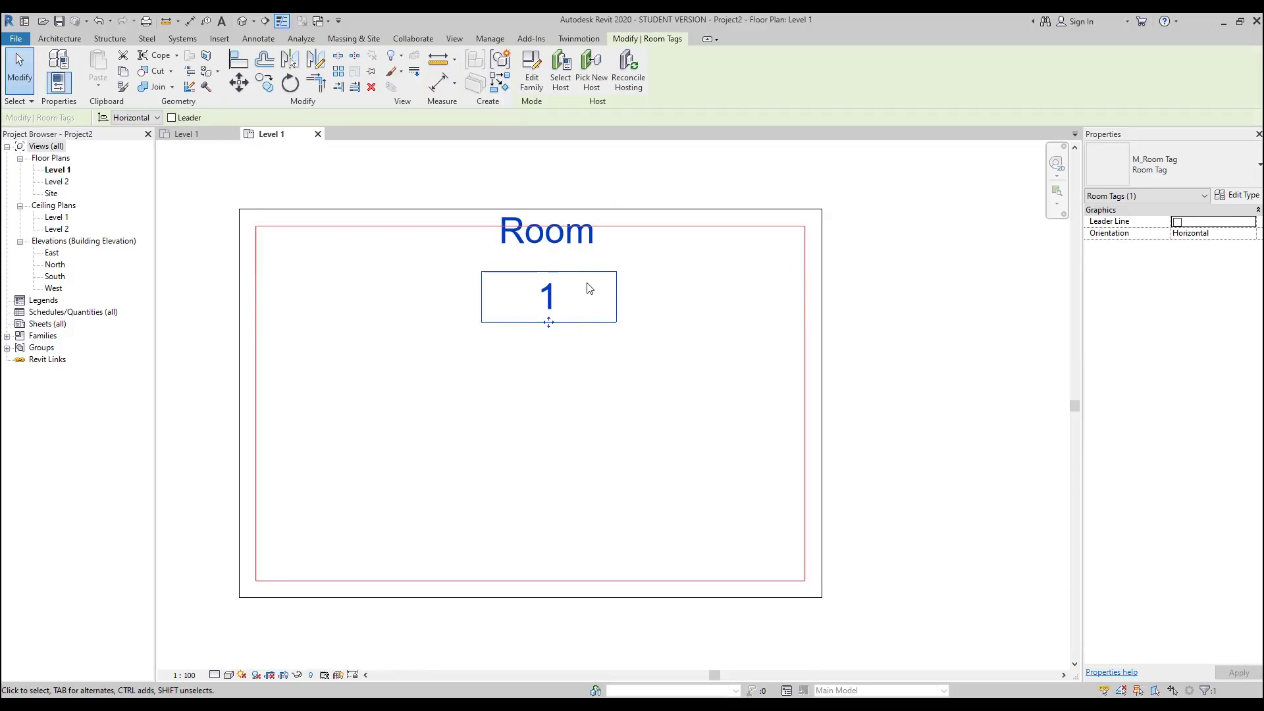
{"action": "left_click_drag", "start_coordinate": [585, 272], "coordinate": [525, 435]}
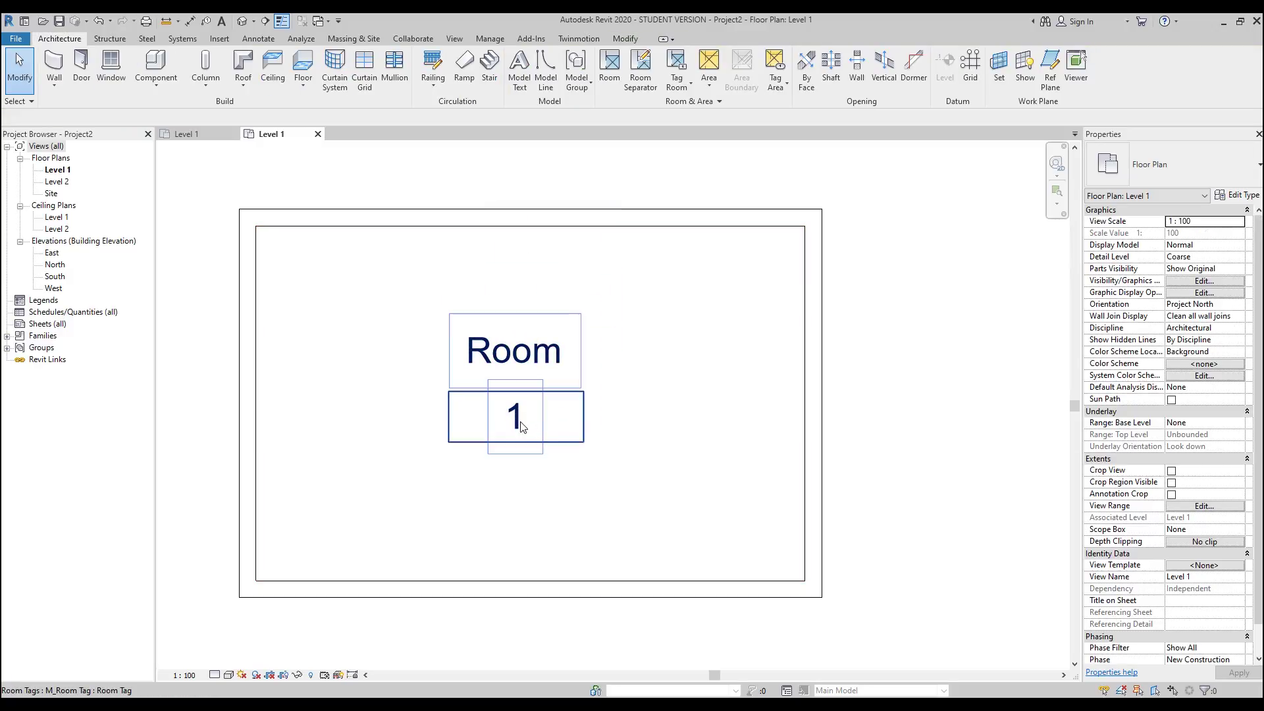
Step: Open the room tag's family for editing and examine its name, number, area and volume labels
{"action": "left_click", "coordinate": [558, 451]}
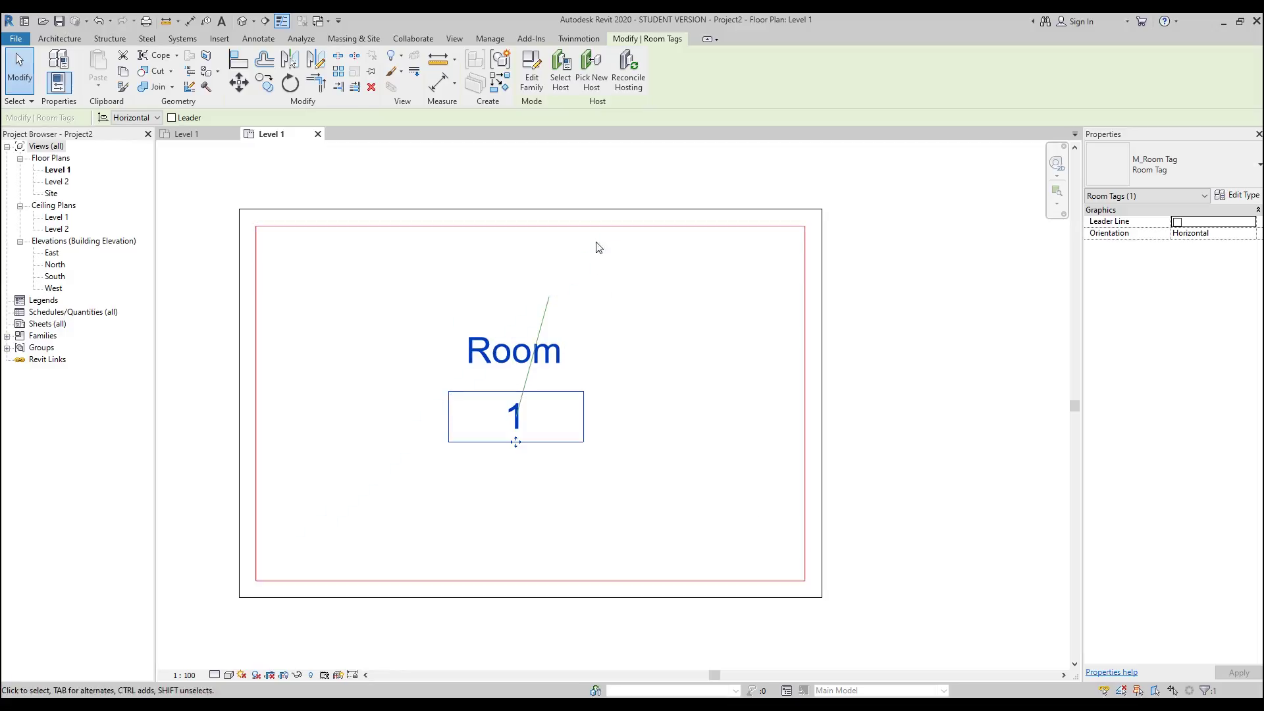
{"action": "left_click", "coordinate": [532, 69]}
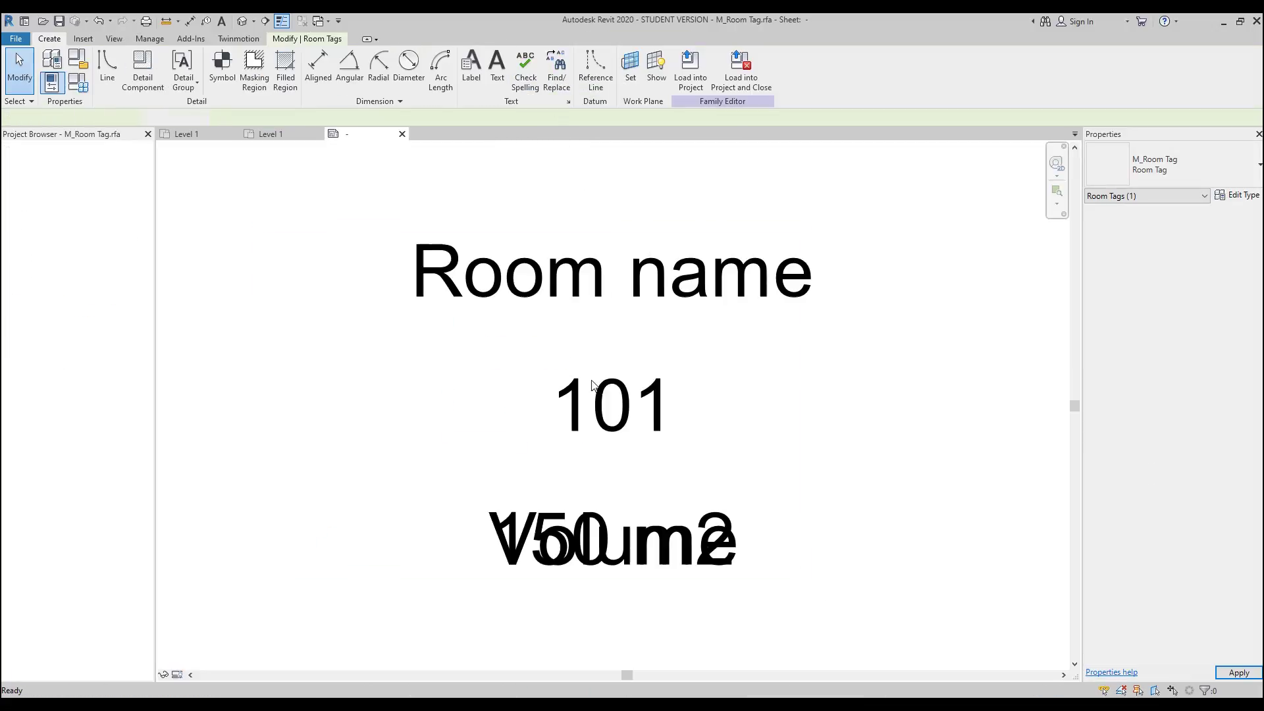
{"action": "middle_click_drag", "start_coordinate": [557, 337], "coordinate": [613, 364]}
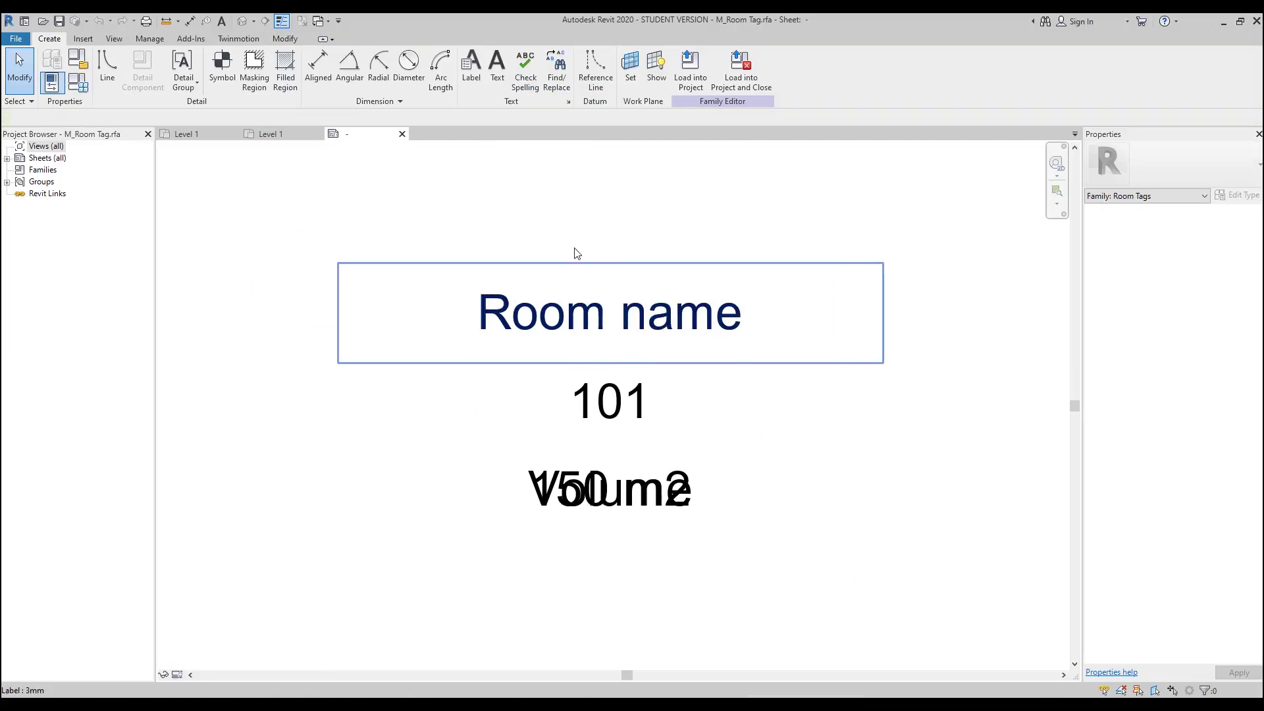
{"action": "middle_click_drag", "start_coordinate": [748, 460], "coordinate": [725, 463]}
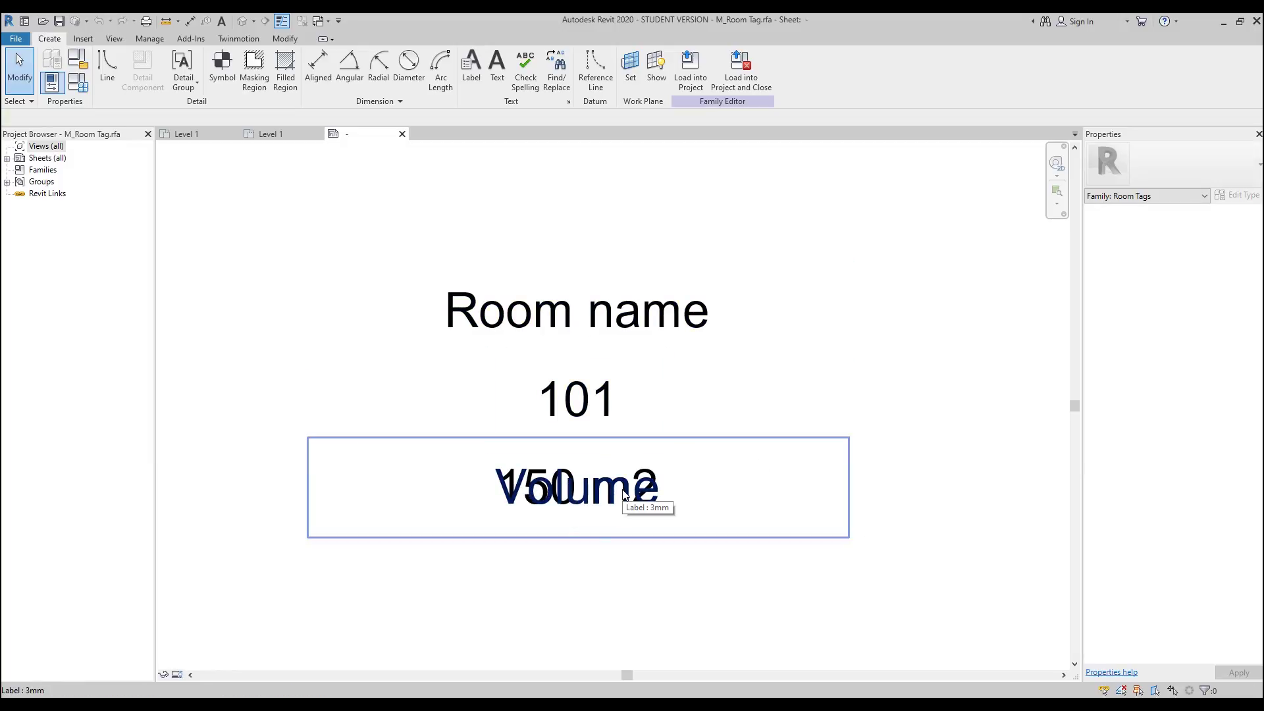
{"action": "middle_click_drag", "start_coordinate": [752, 437], "coordinate": [720, 437]}
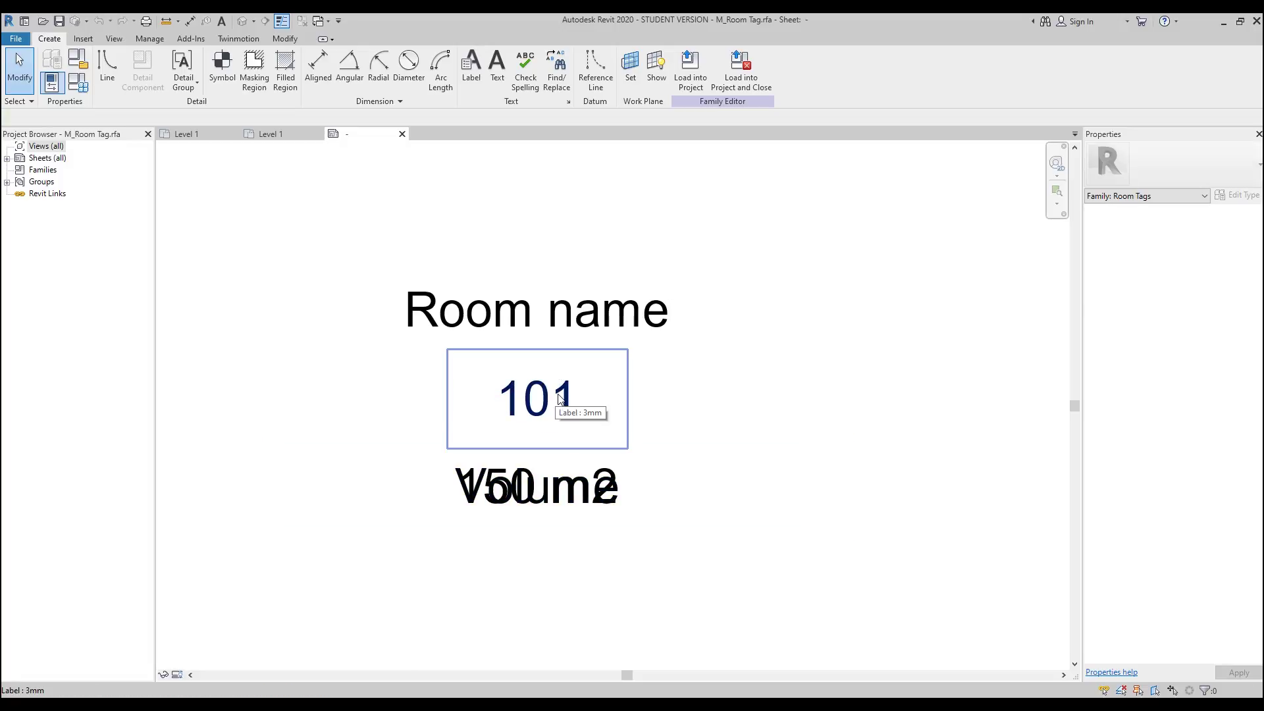
Step: Create a new family from the Metric Generic Annotation template in the Annotations folder and delete its instruction note
{"action": "left_click", "coordinate": [22, 45]}
{"action": "mouse_move", "coordinate": [86, 96]}
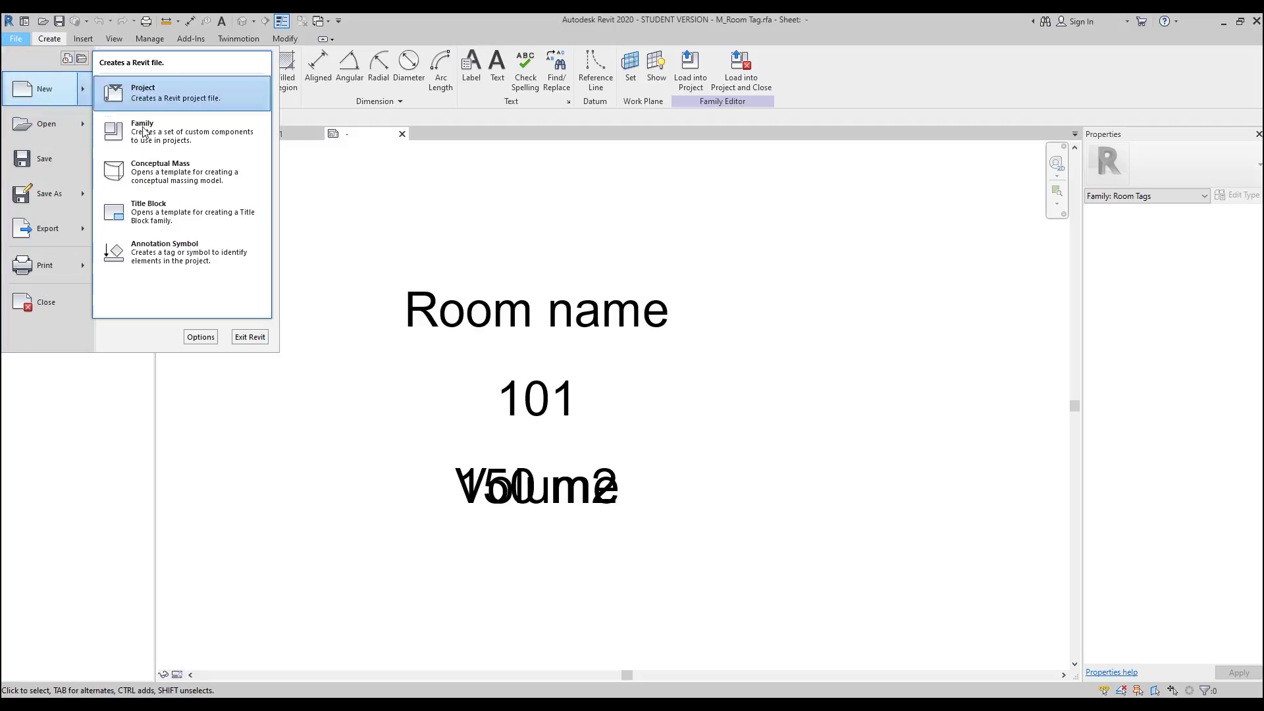
{"action": "left_click", "coordinate": [195, 135]}
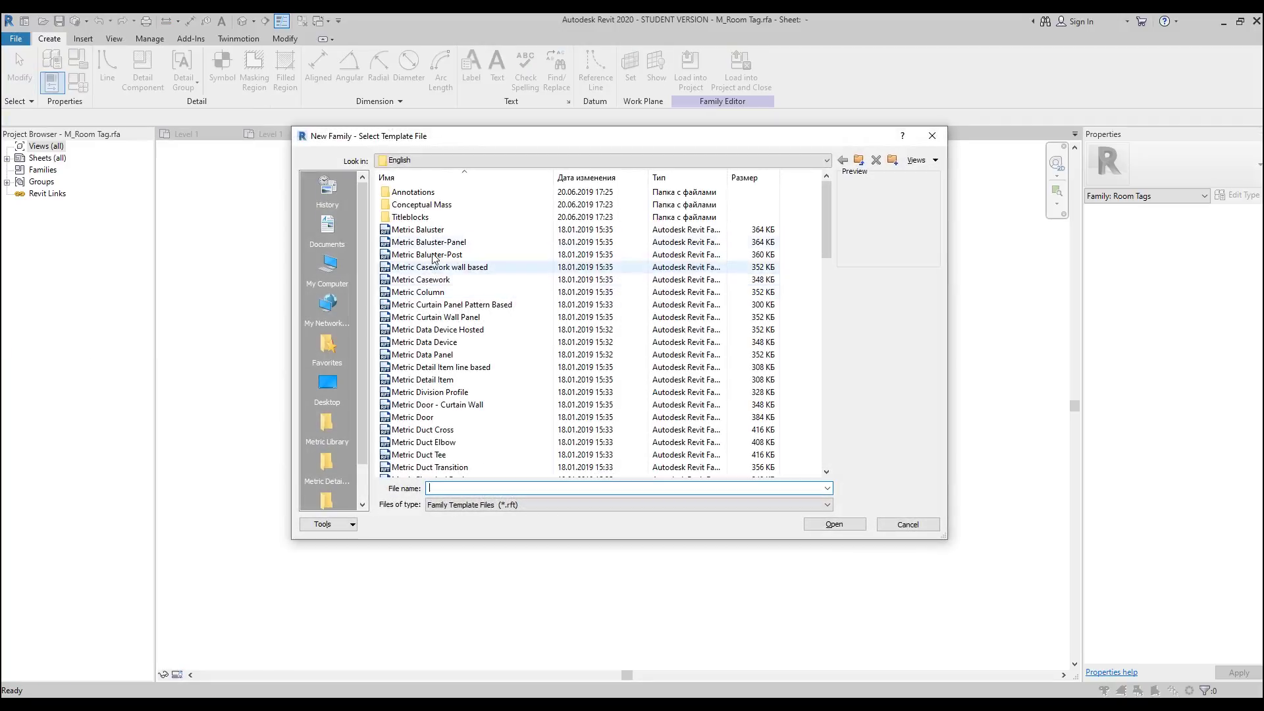
{"action": "double_click", "coordinate": [434, 195]}
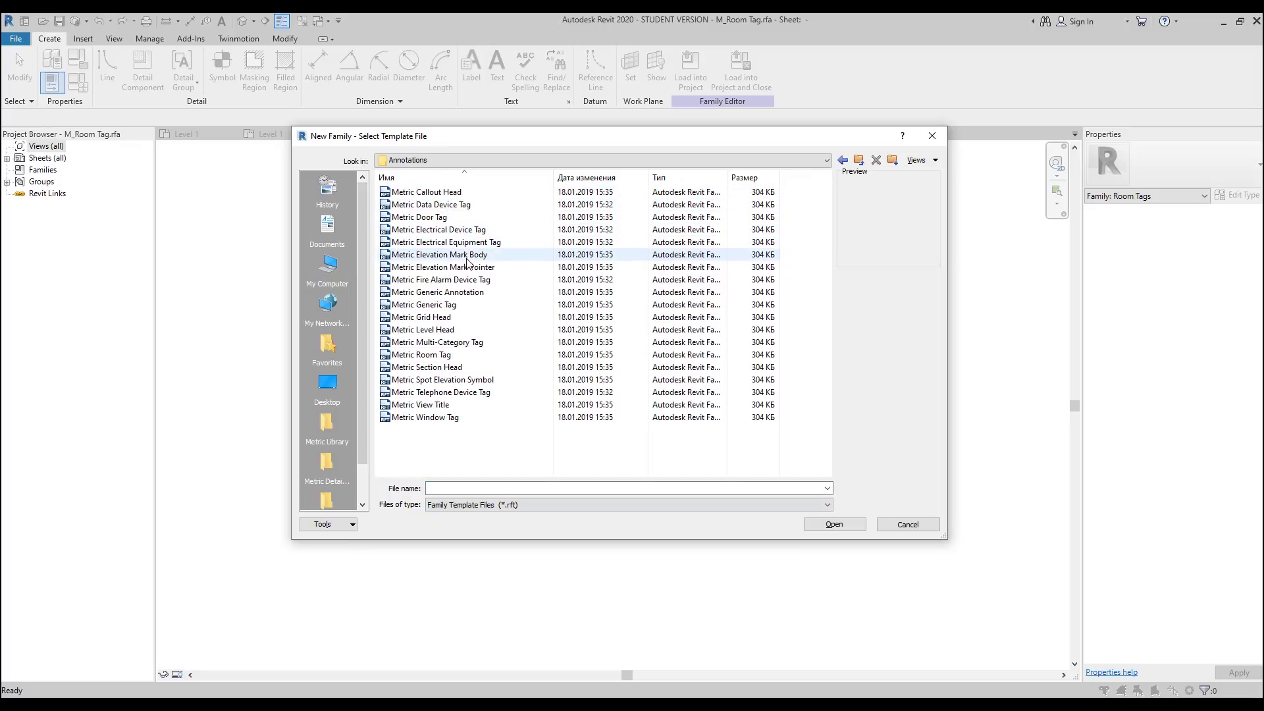
{"action": "left_click", "coordinate": [476, 293]}
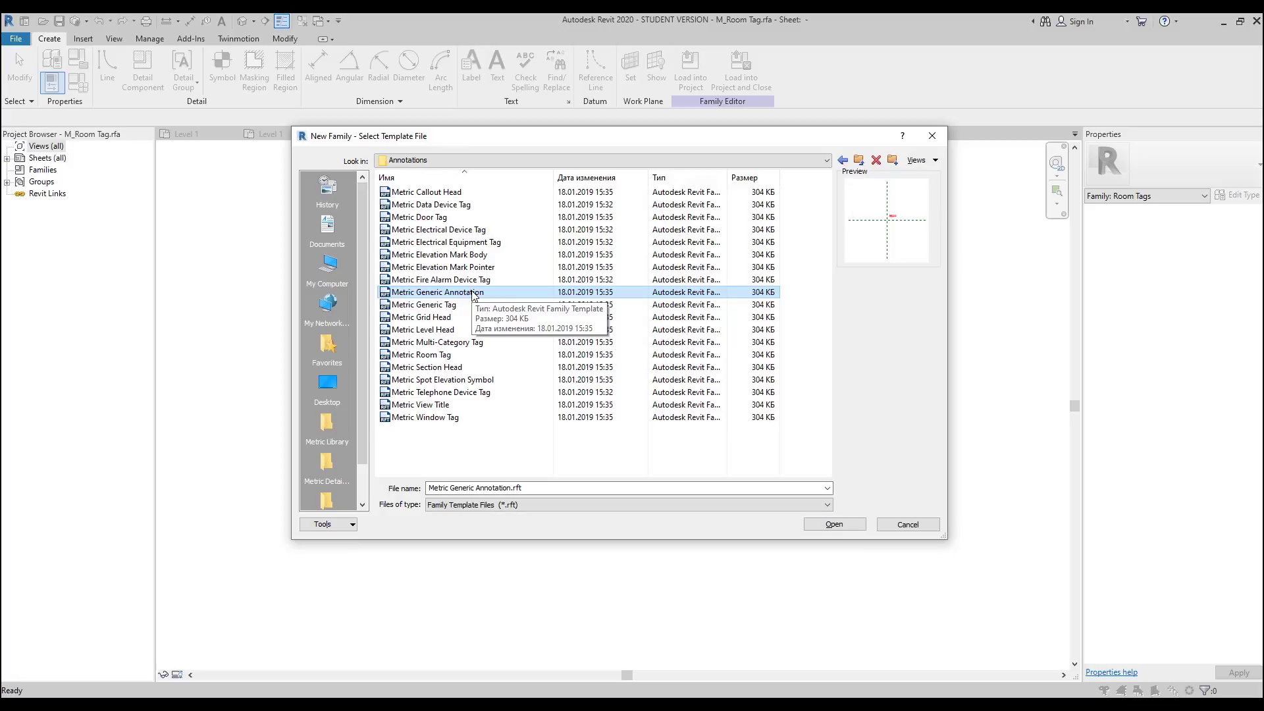
{"action": "left_click", "coordinate": [856, 524]}
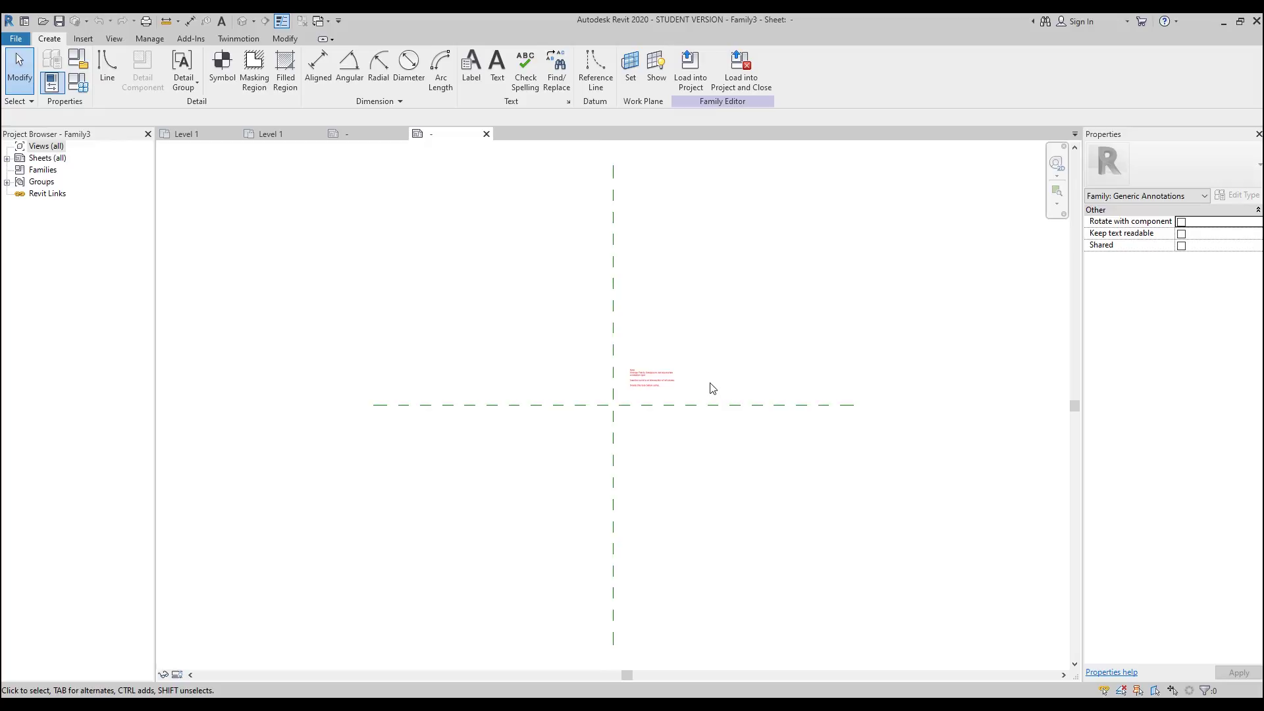
{"action": "left_click", "coordinate": [580, 380]}
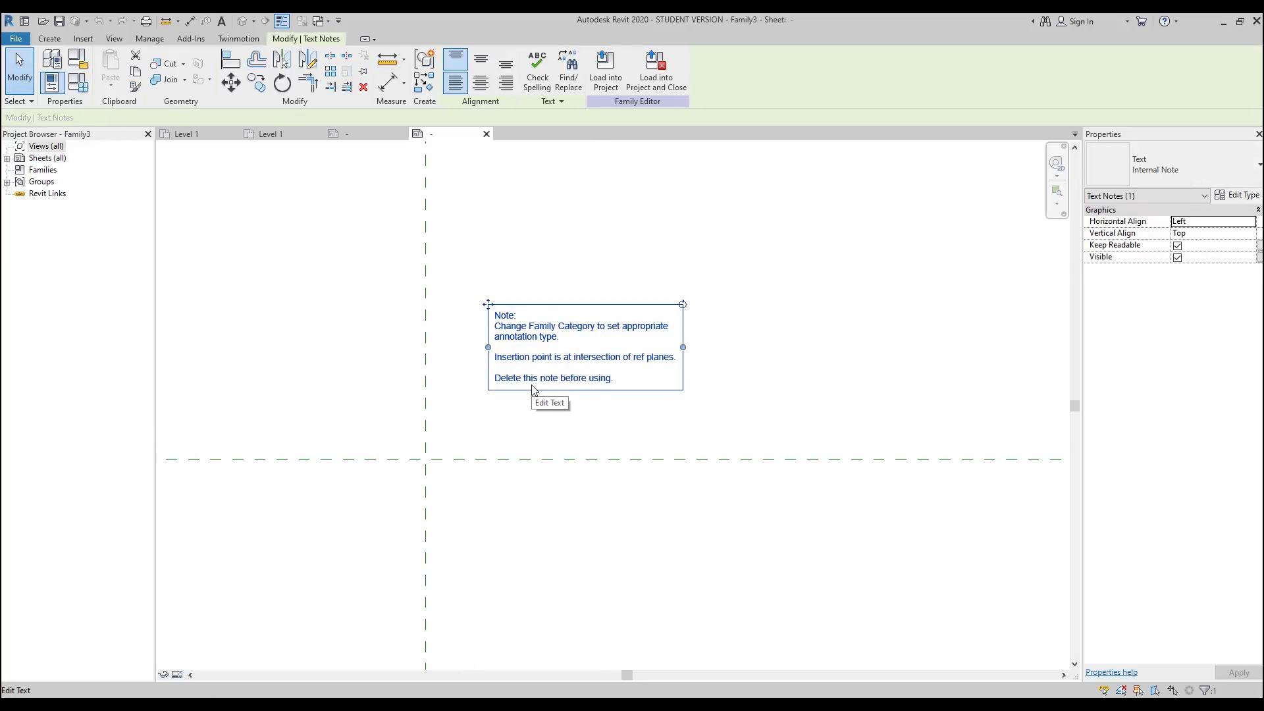
{"action": "key", "text": "Delete"}
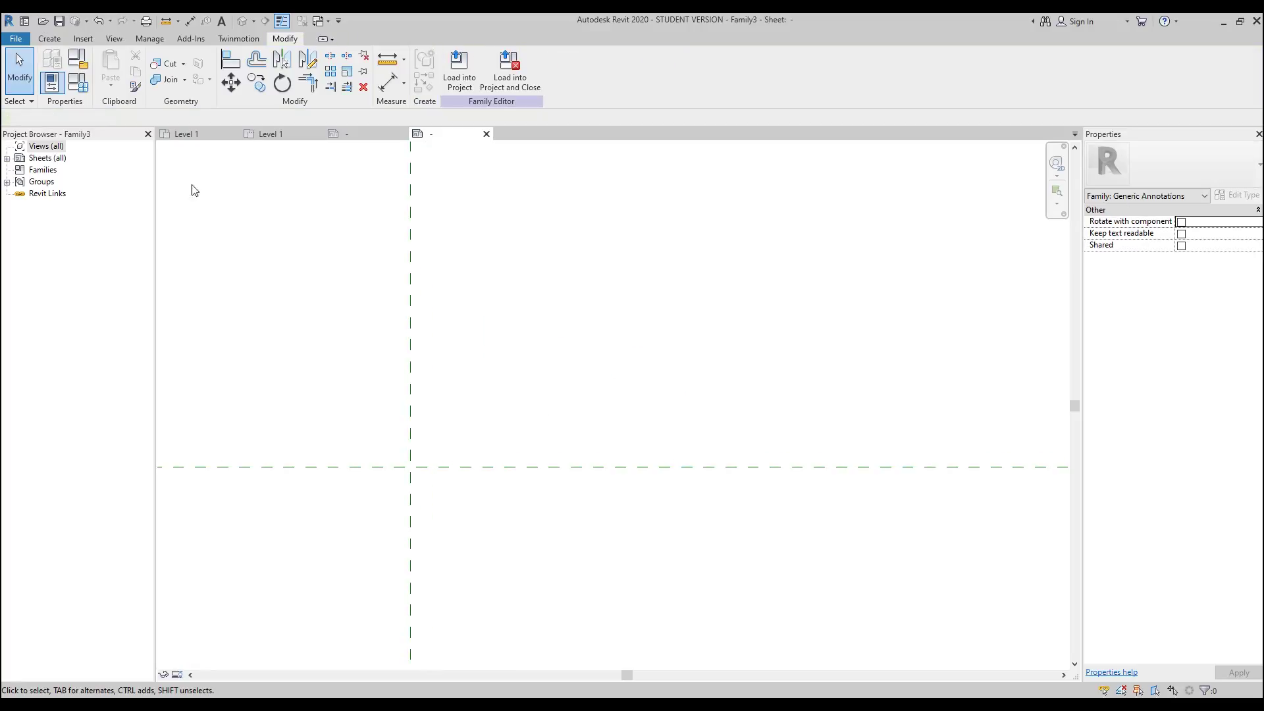
Step: Create a rectangular filled region with its left edge about 7 from the vertical reference plane and top edge about 28 above the horizontal one
{"action": "left_click", "coordinate": [58, 42]}
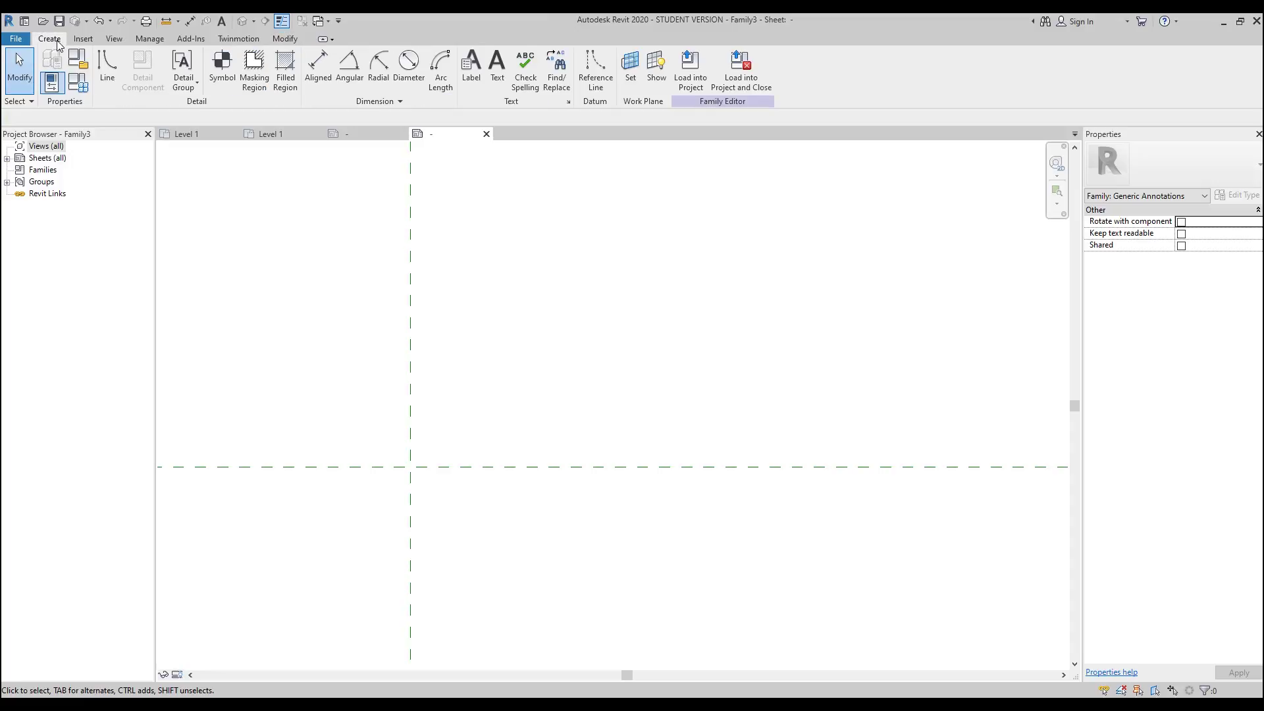
{"action": "left_click", "coordinate": [286, 84]}
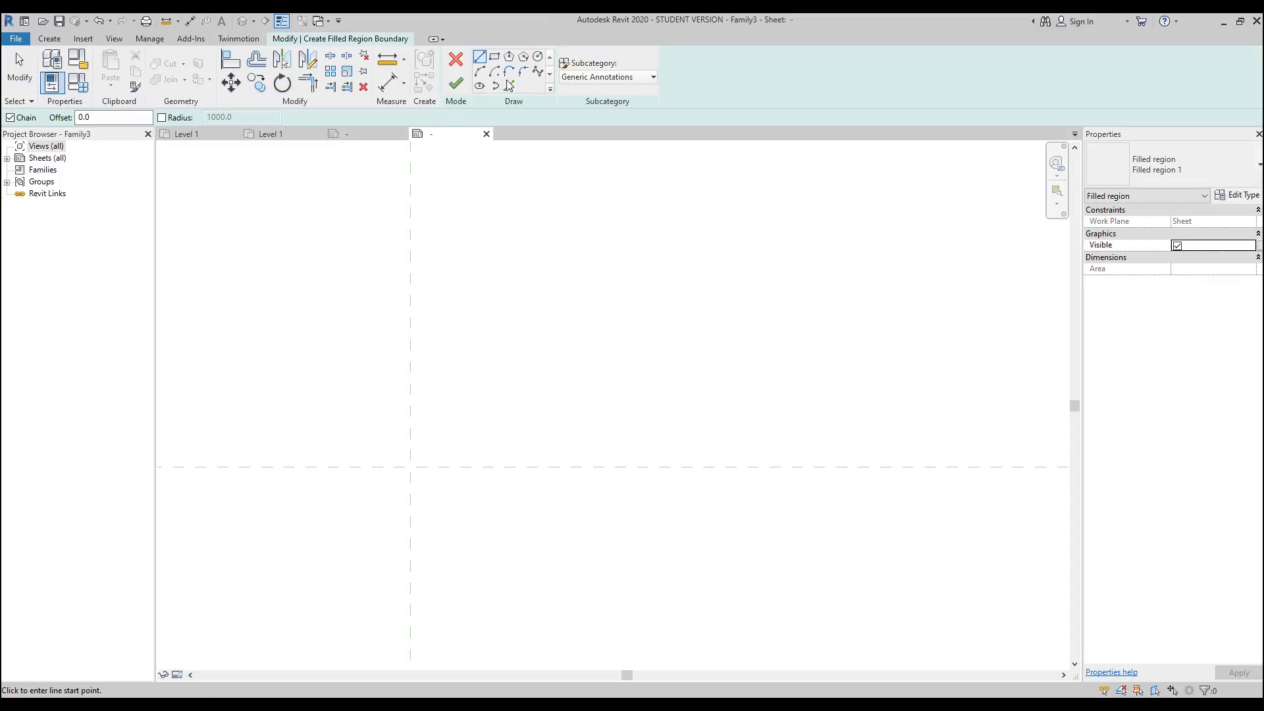
{"action": "left_click", "coordinate": [495, 57]}
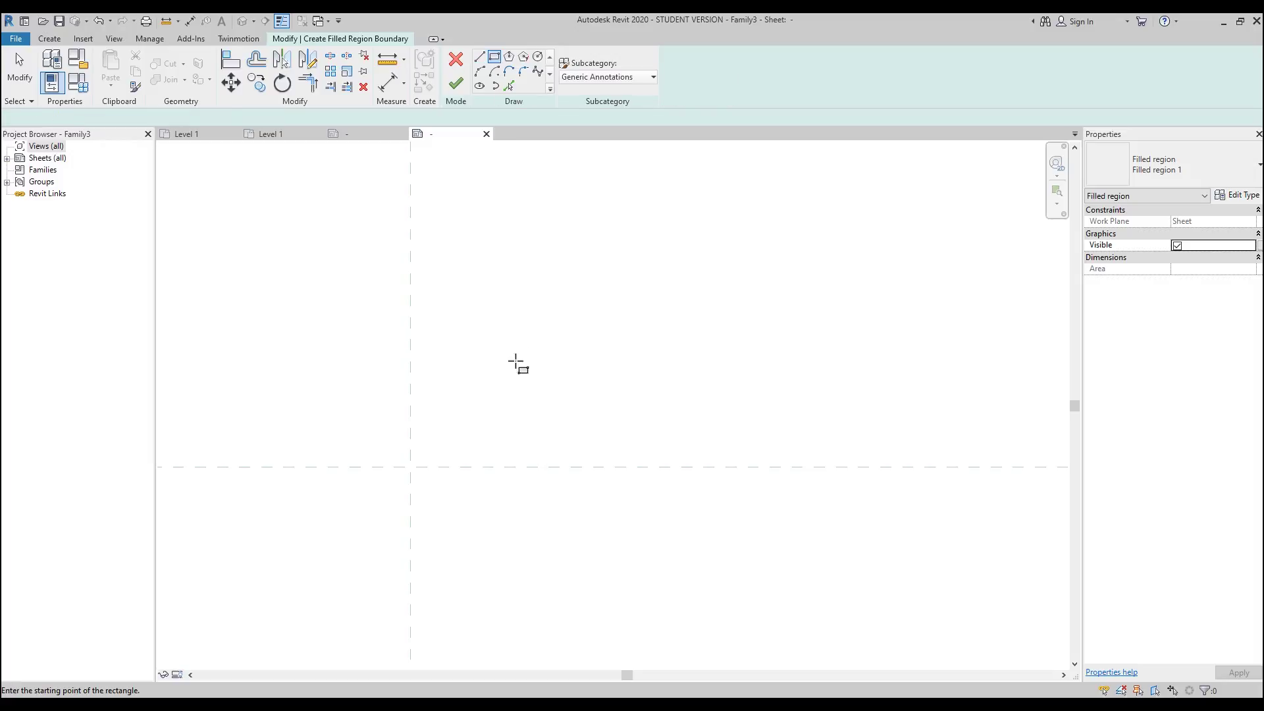
{"action": "left_click", "coordinate": [437, 363]}
{"action": "left_click", "coordinate": [621, 437]}
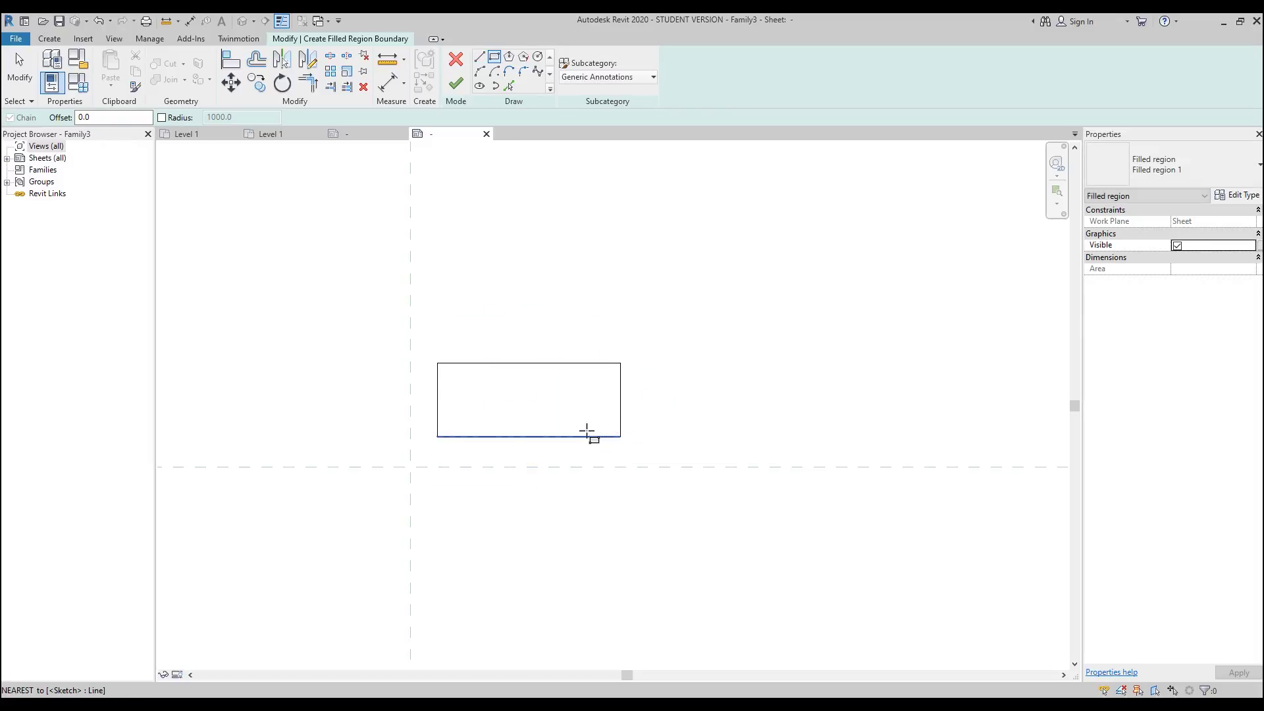
{"action": "key", "text": "Escape"}
{"action": "scroll", "coordinate": [567, 369], "scroll_direction": "up", "scroll_amount": 3}
{"action": "left_click", "coordinate": [456, 83]}
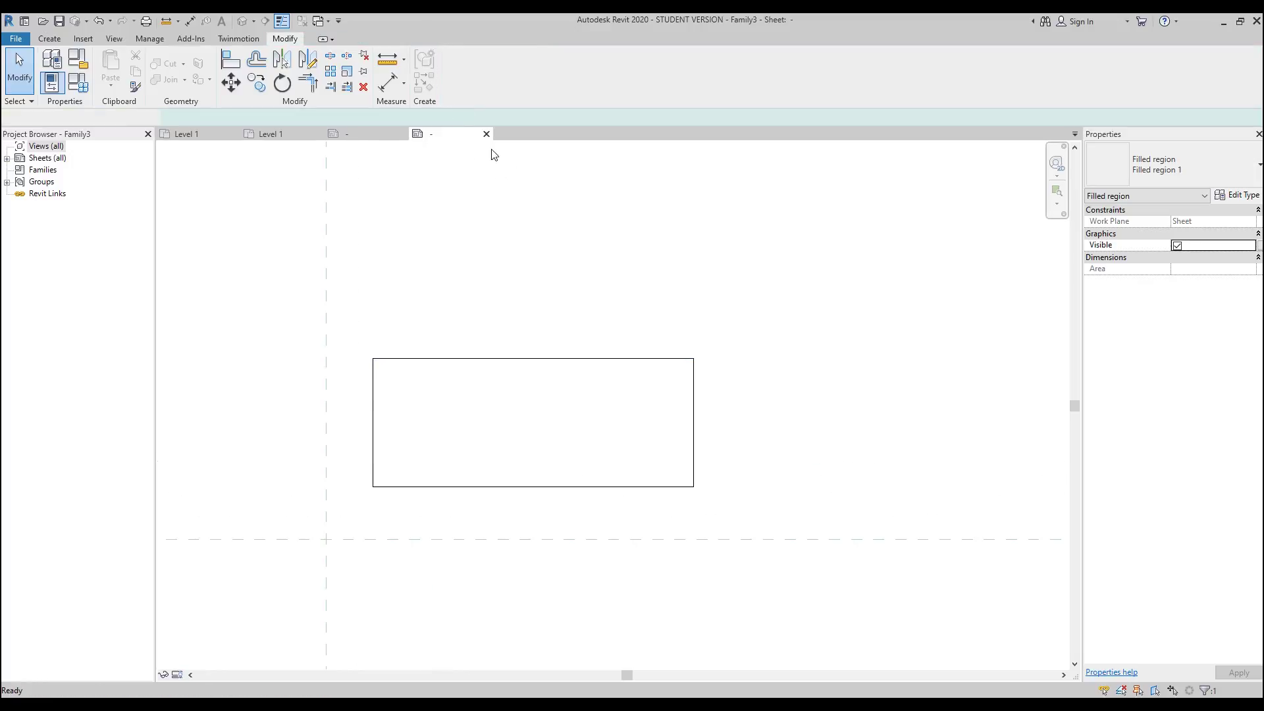
{"action": "left_click", "coordinate": [593, 316]}
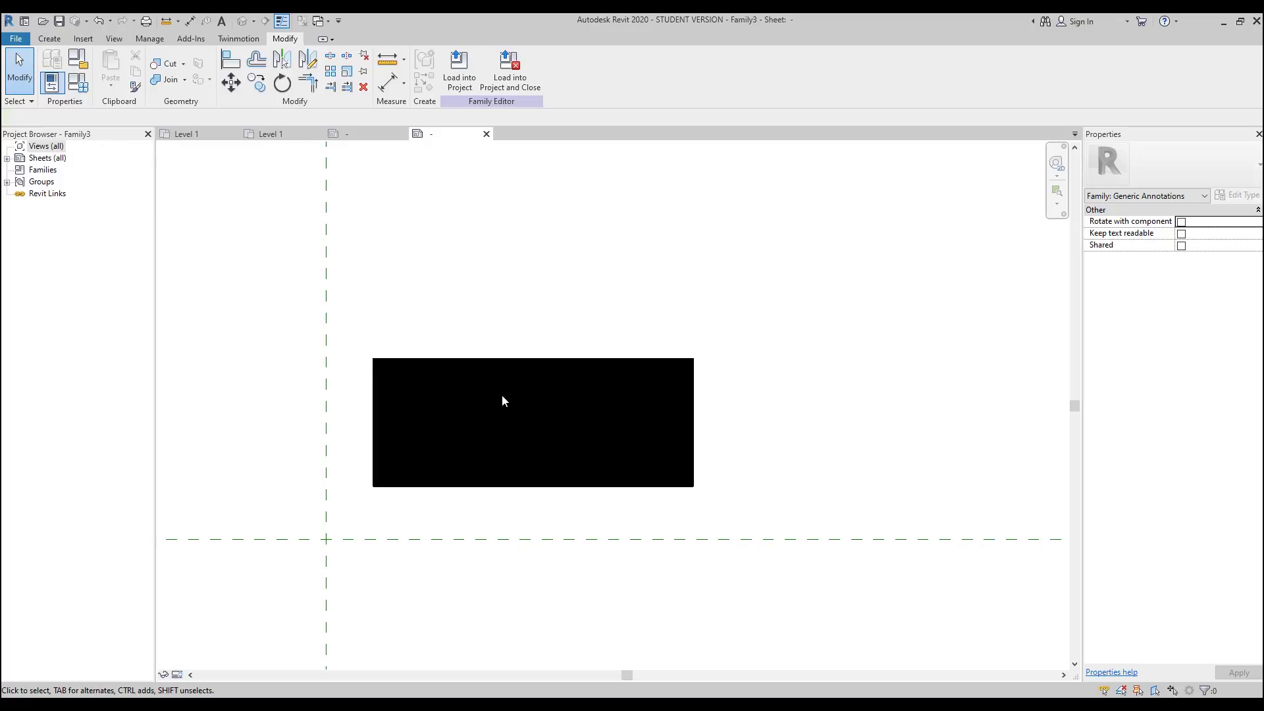
Step: Rename the rectangular filled region's type as Black
{"action": "left_click", "coordinate": [550, 359]}
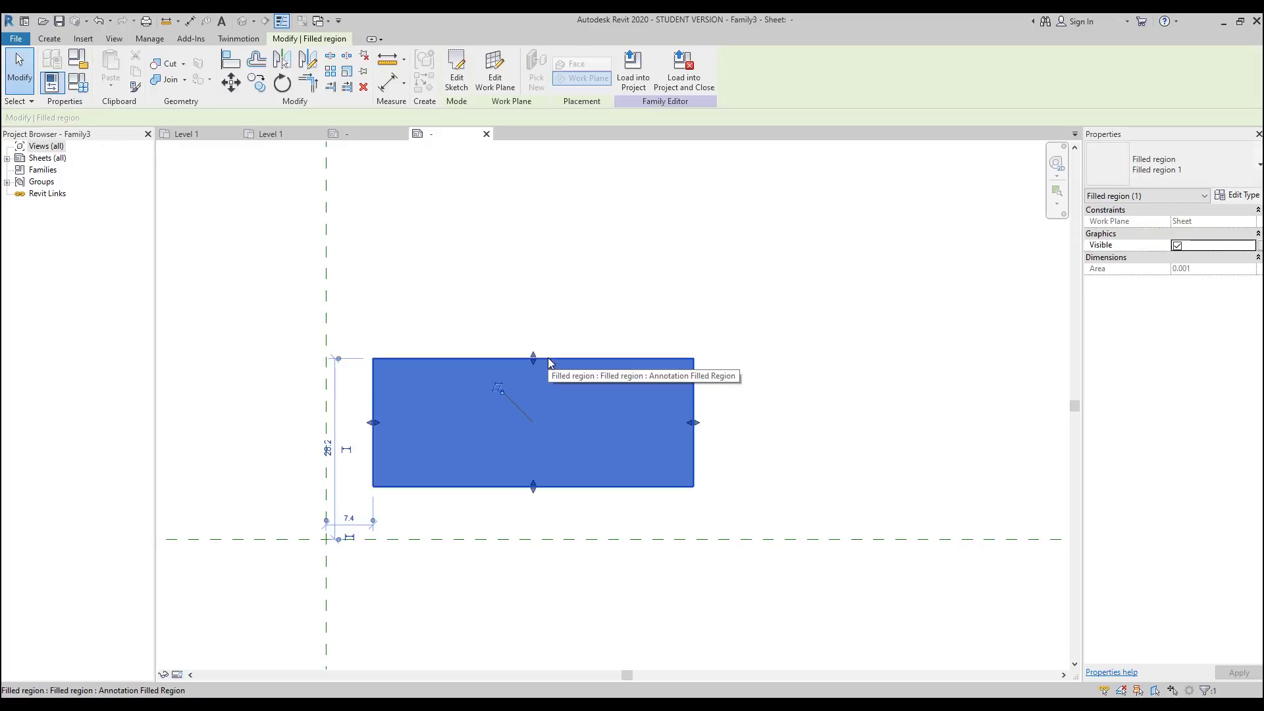
{"action": "left_click", "coordinate": [1234, 196]}
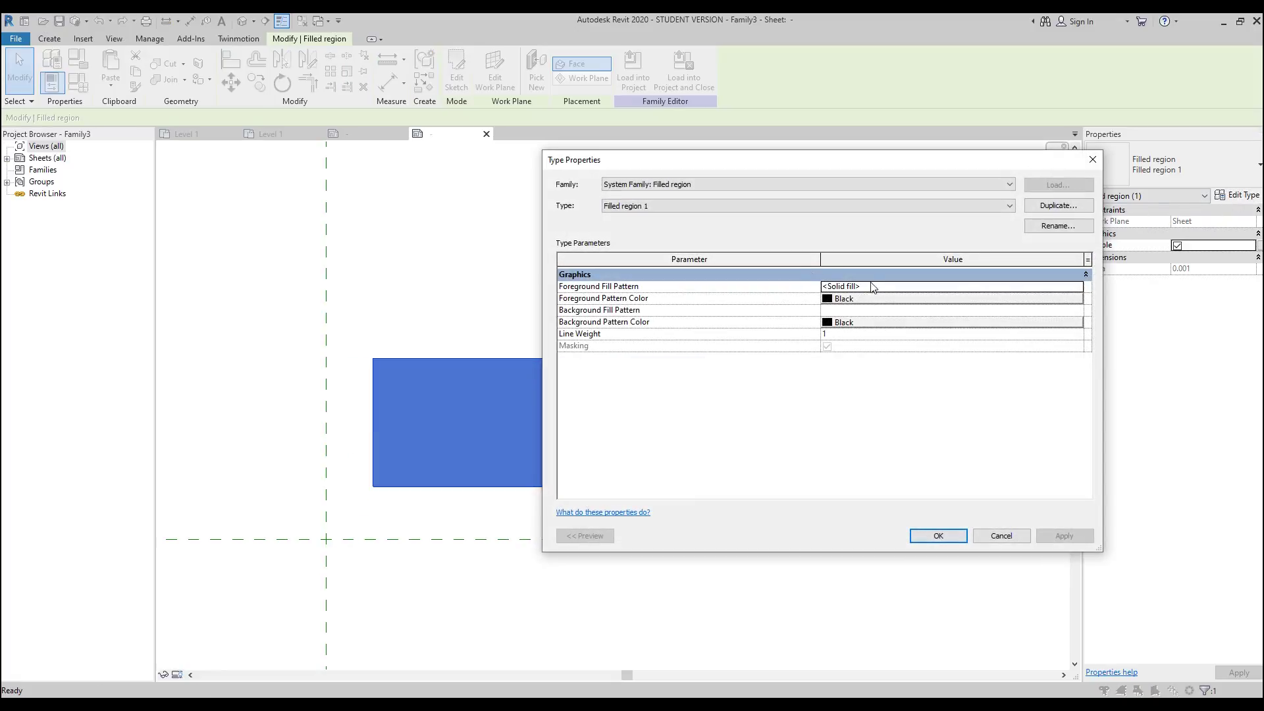
{"action": "left_click", "coordinate": [1054, 226]}
{"action": "type", "text": "Black"}
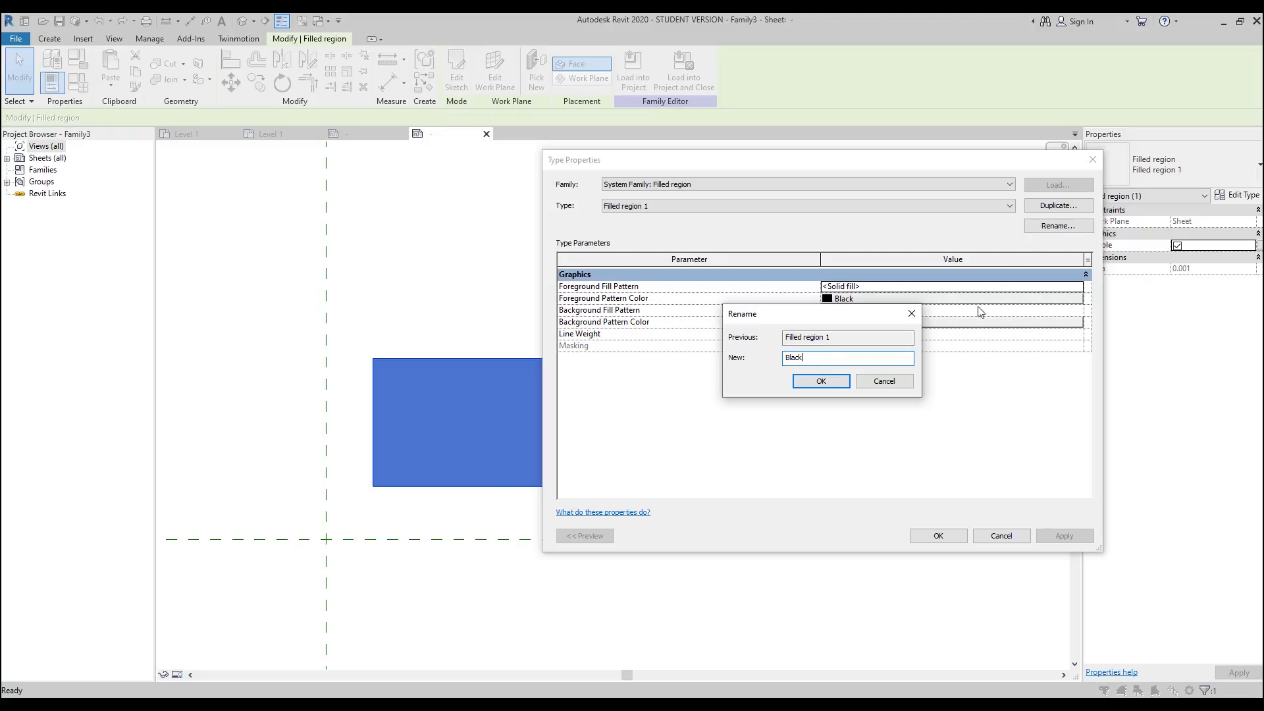
{"action": "left_click", "coordinate": [843, 384]}
Step: Duplicate the Black filled region type as Blue, and duplicate that type as Gray
{"action": "left_click", "coordinate": [1044, 207]}
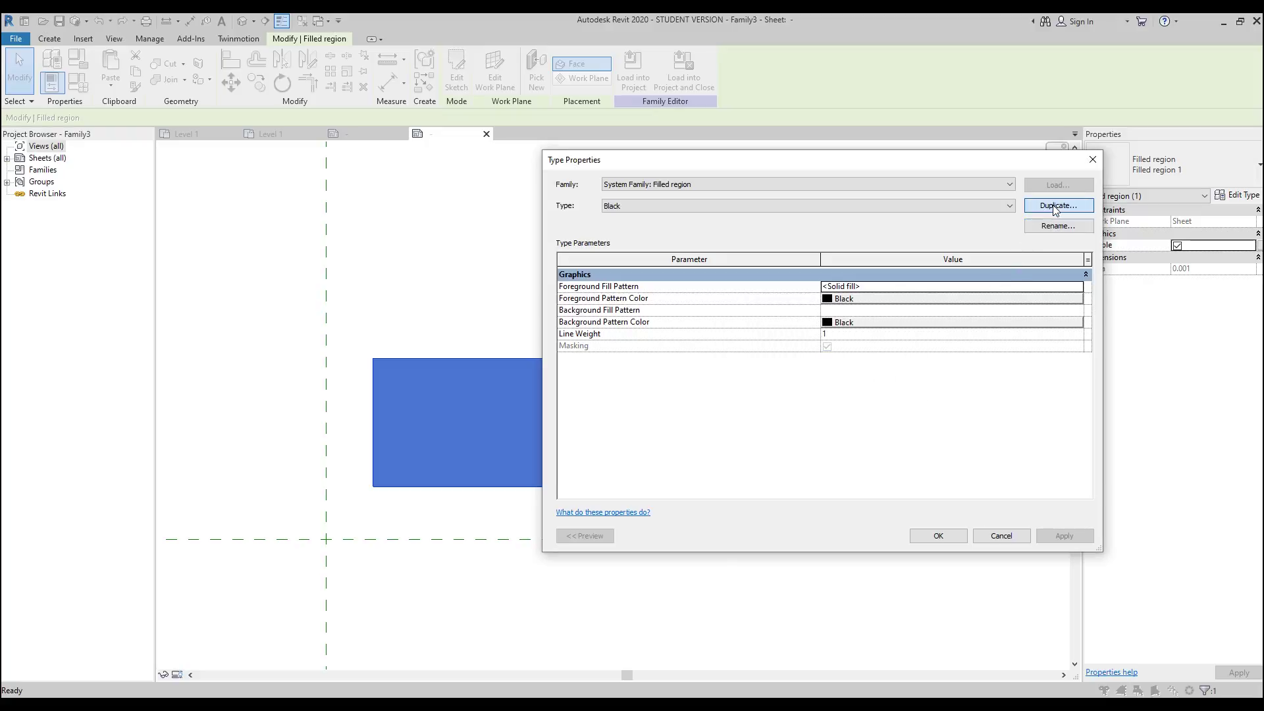
{"action": "type", "text": "Blu"}
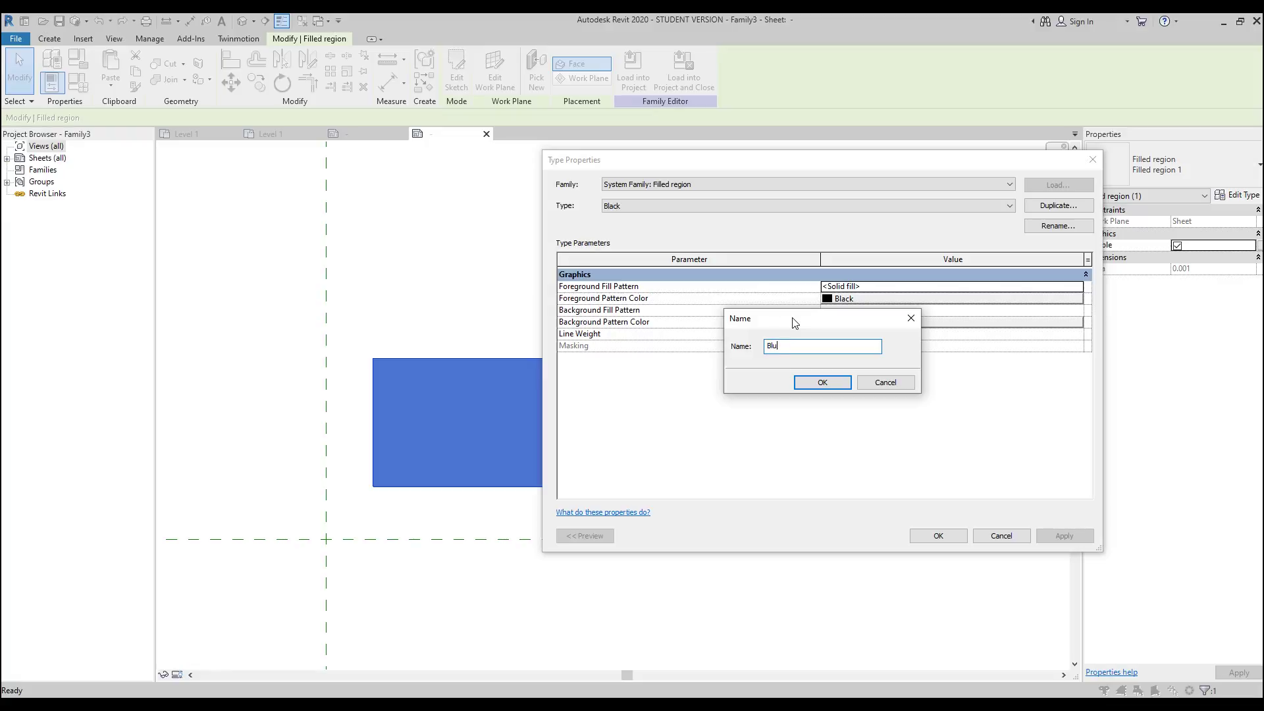
{"action": "type", "text": "e"}
{"action": "left_click", "coordinate": [822, 381]}
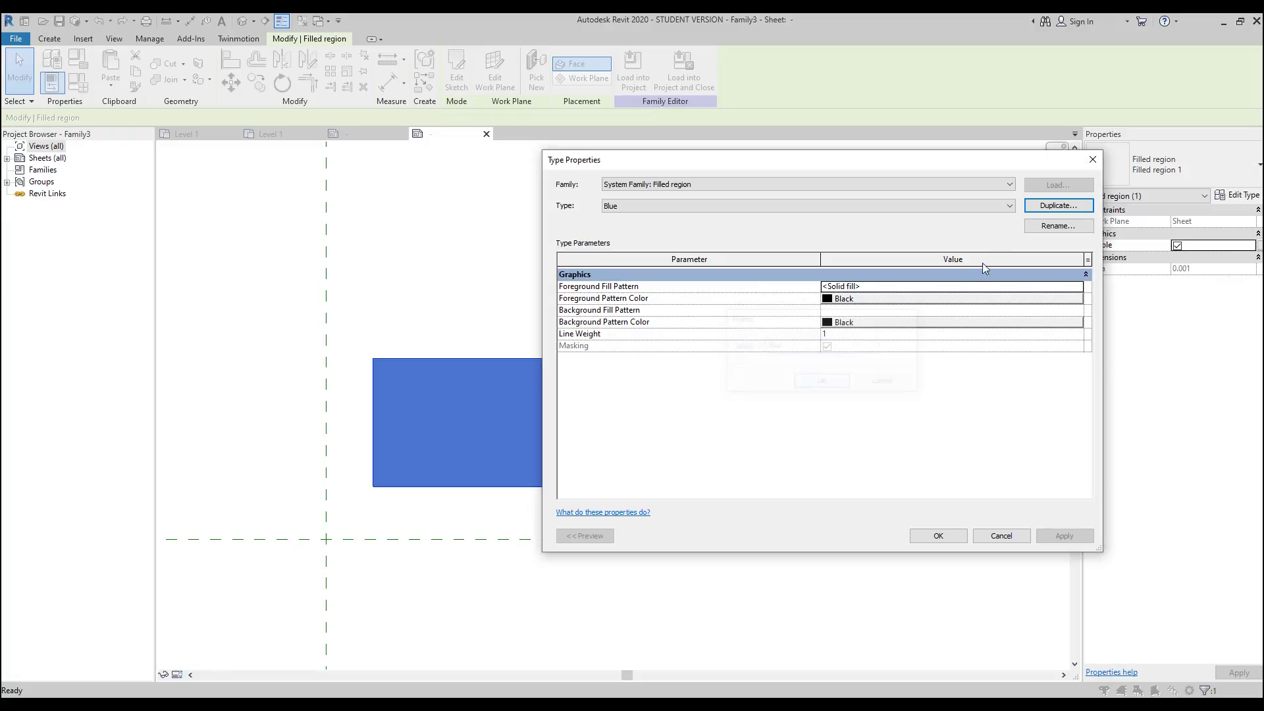
{"action": "left_click", "coordinate": [1058, 206]}
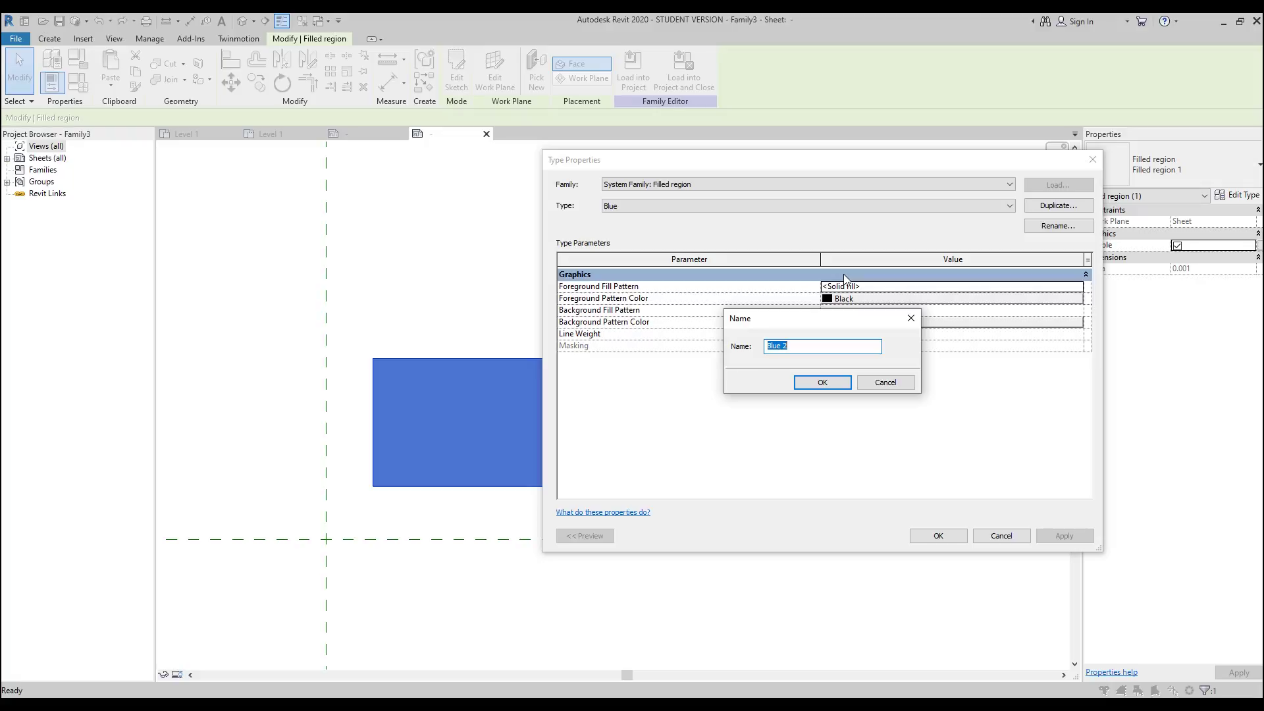
{"action": "type", "text": "Gray"}
{"action": "left_click", "coordinate": [827, 382]}
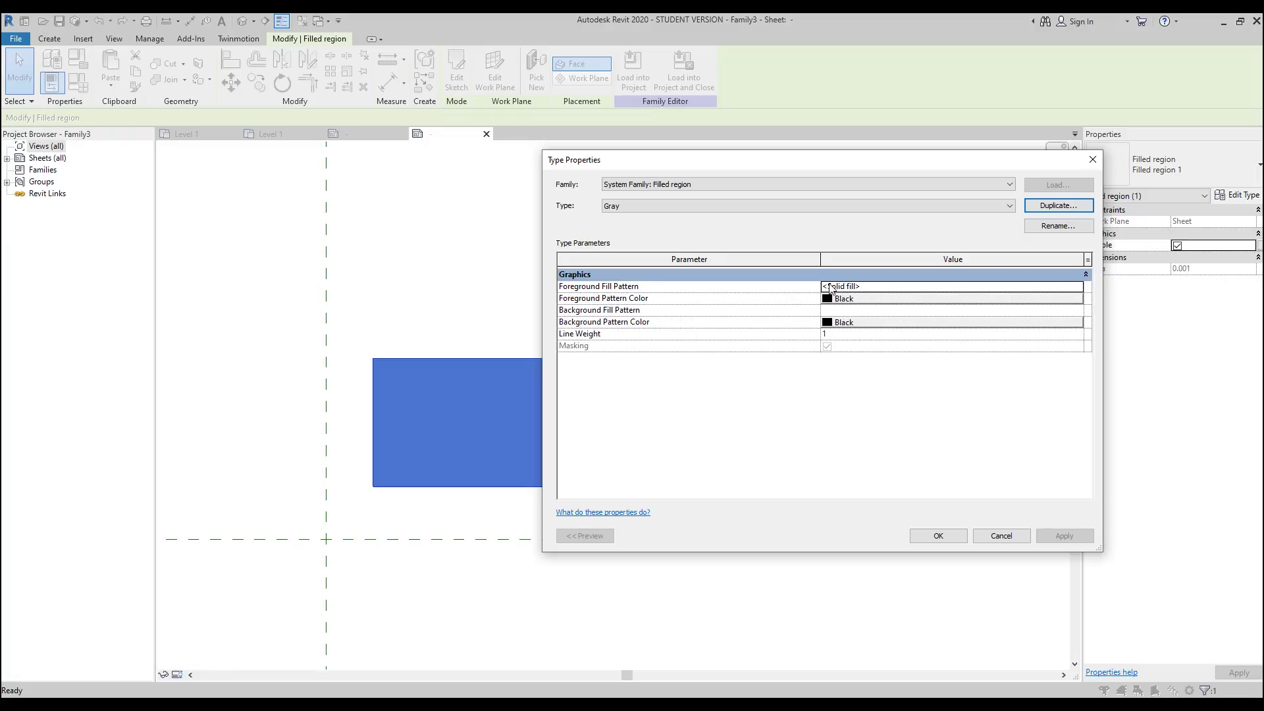
Step: Set both the foreground and background pattern colours of the Gray filled region type to RGB 192-192-192
{"action": "left_click", "coordinate": [929, 300]}
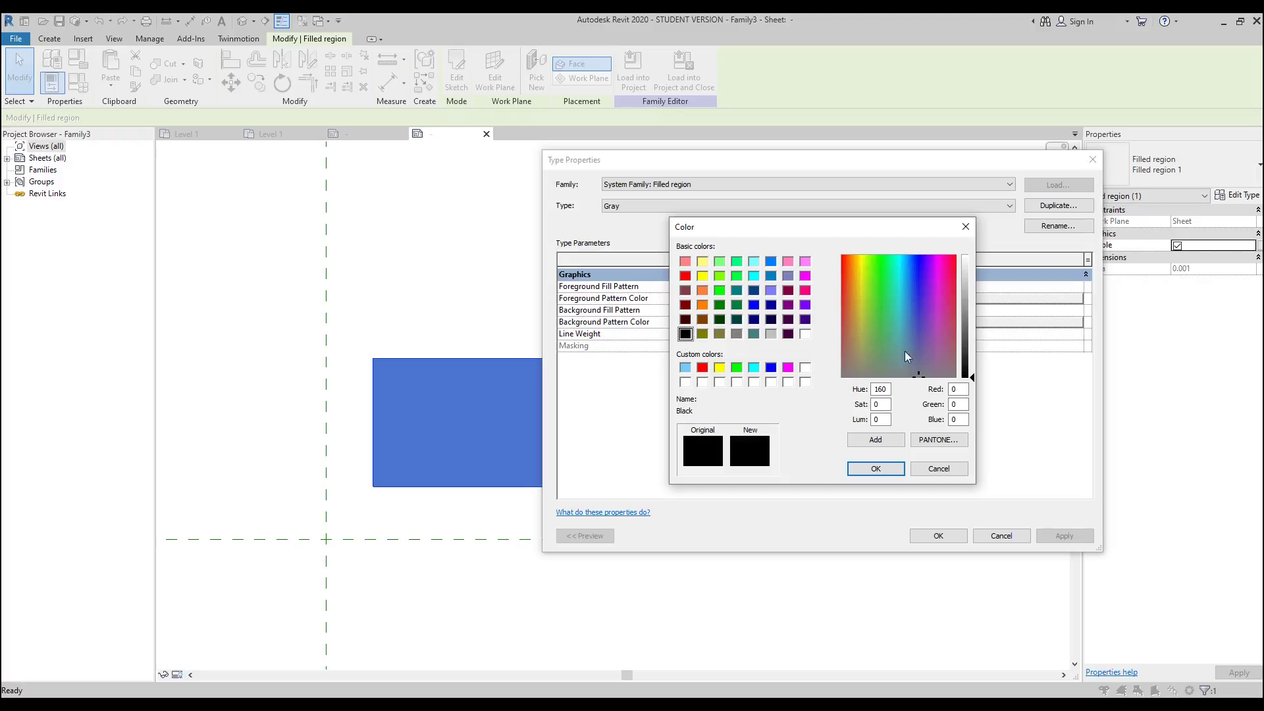
{"action": "left_click_drag", "start_coordinate": [969, 358], "coordinate": [969, 314]}
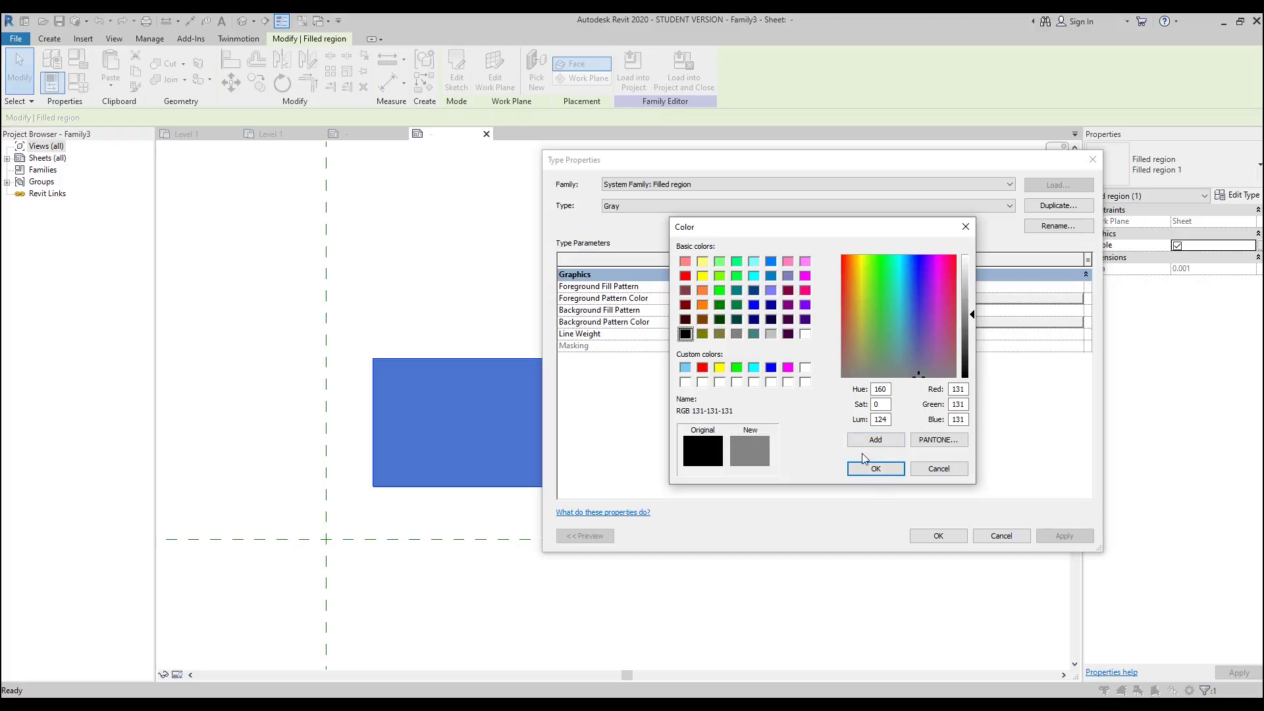
{"action": "left_click", "coordinate": [879, 468]}
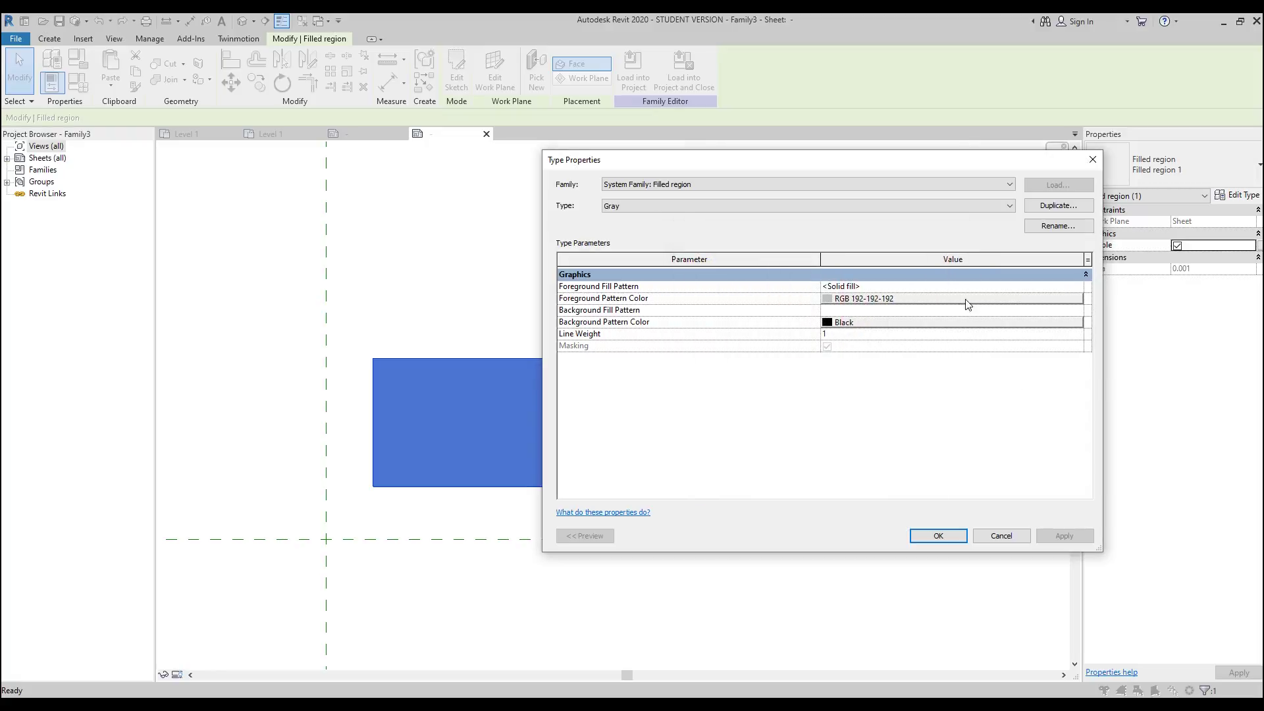
{"action": "left_click", "coordinate": [867, 324]}
{"action": "left_click", "coordinate": [771, 334]}
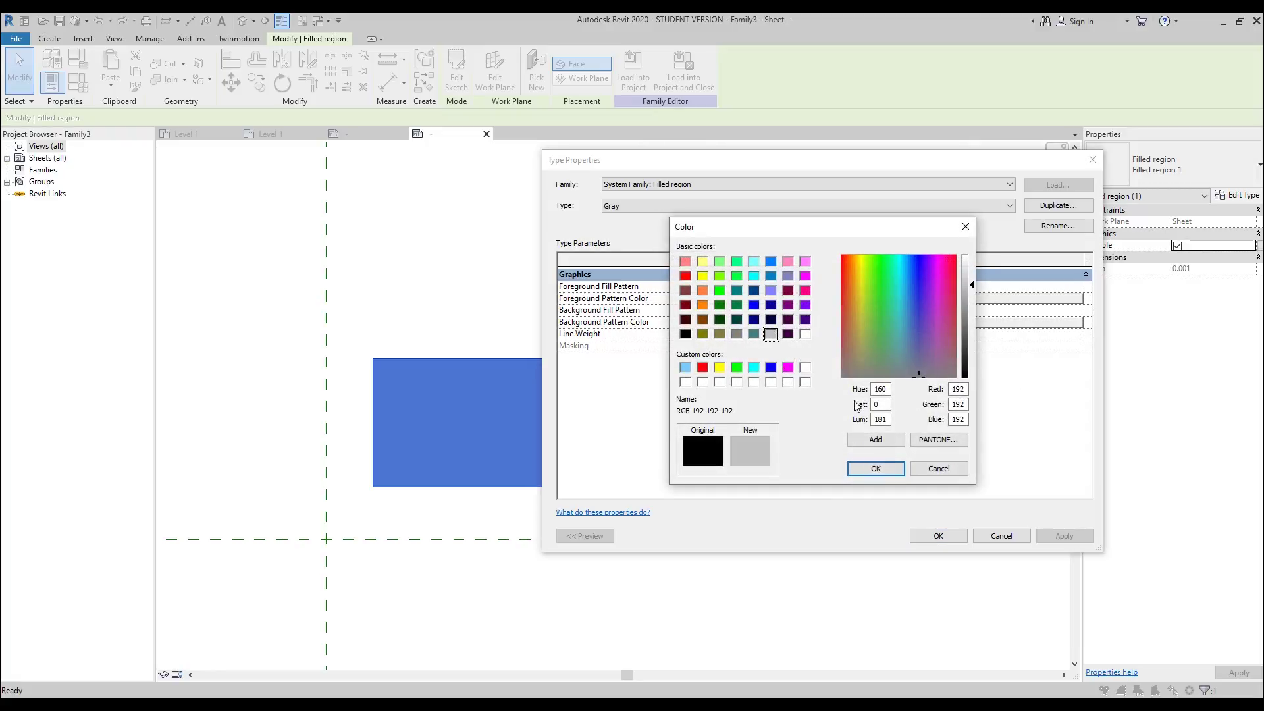
{"action": "left_click", "coordinate": [875, 468]}
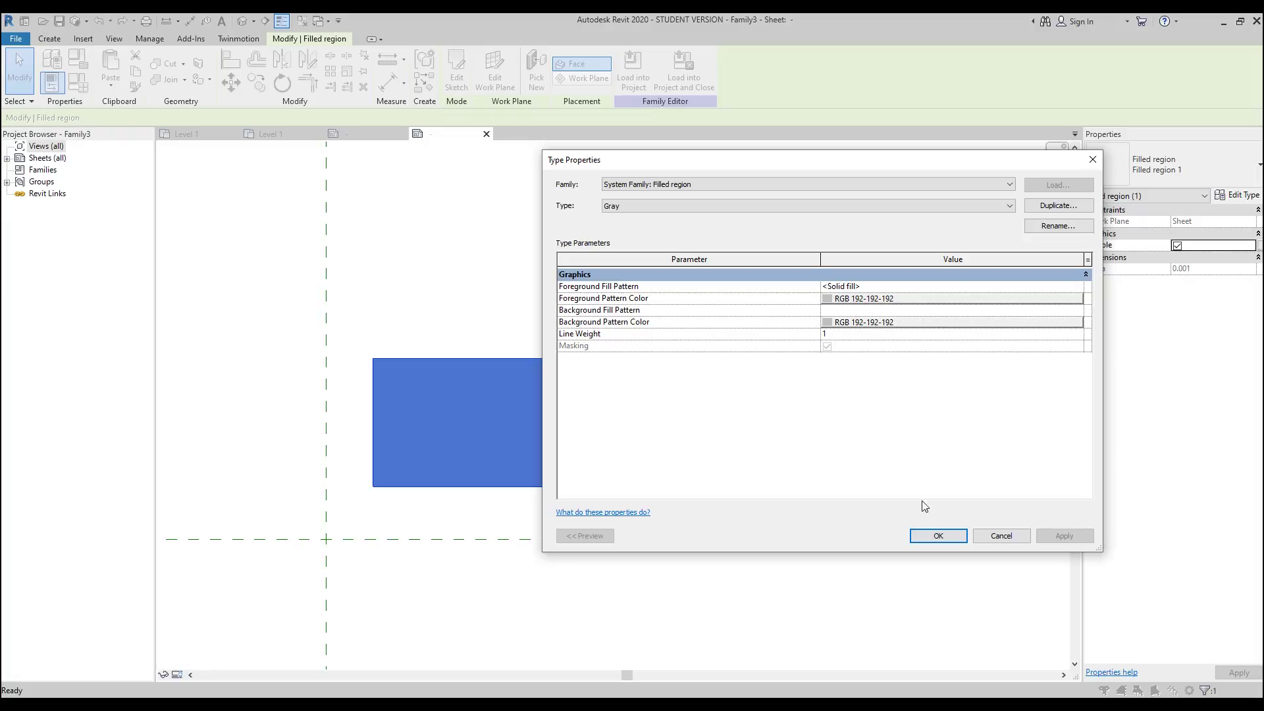
Step: Set the Blue filled region type's foreground and background pattern colours to RGB 117-204-247 and apply the type changes
{"action": "left_click", "coordinate": [948, 206]}
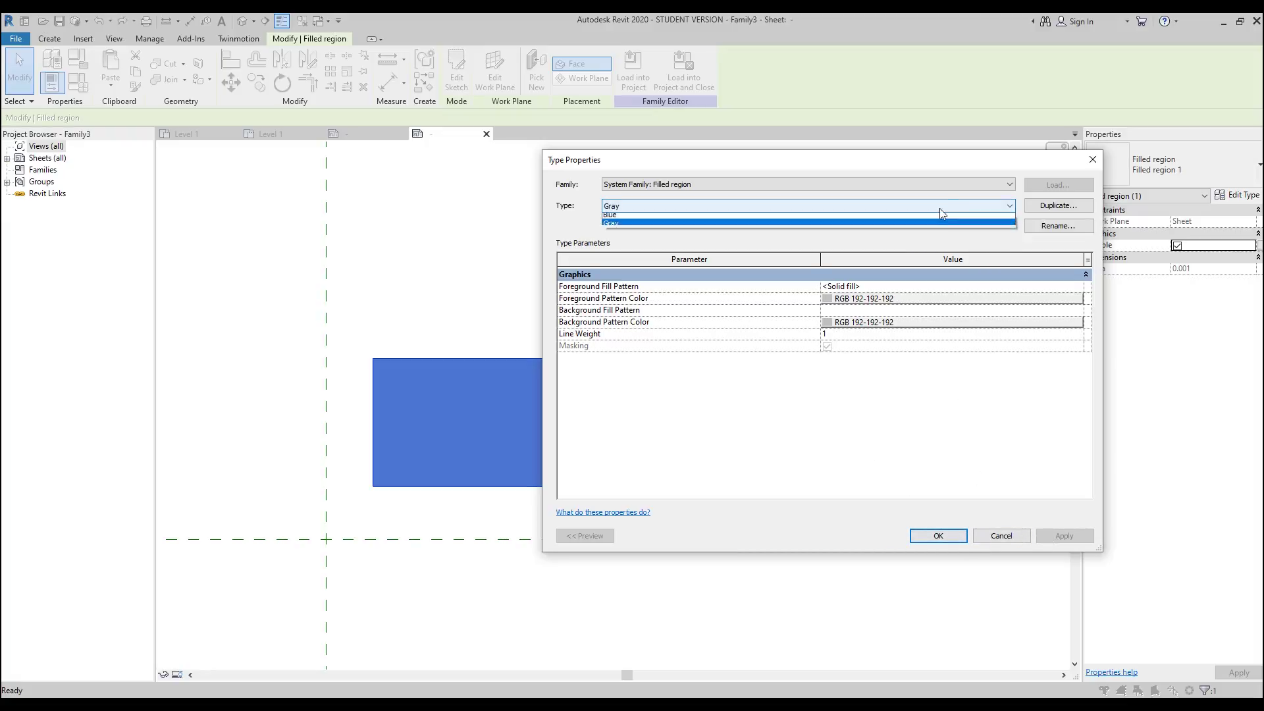
{"action": "left_click", "coordinate": [610, 226]}
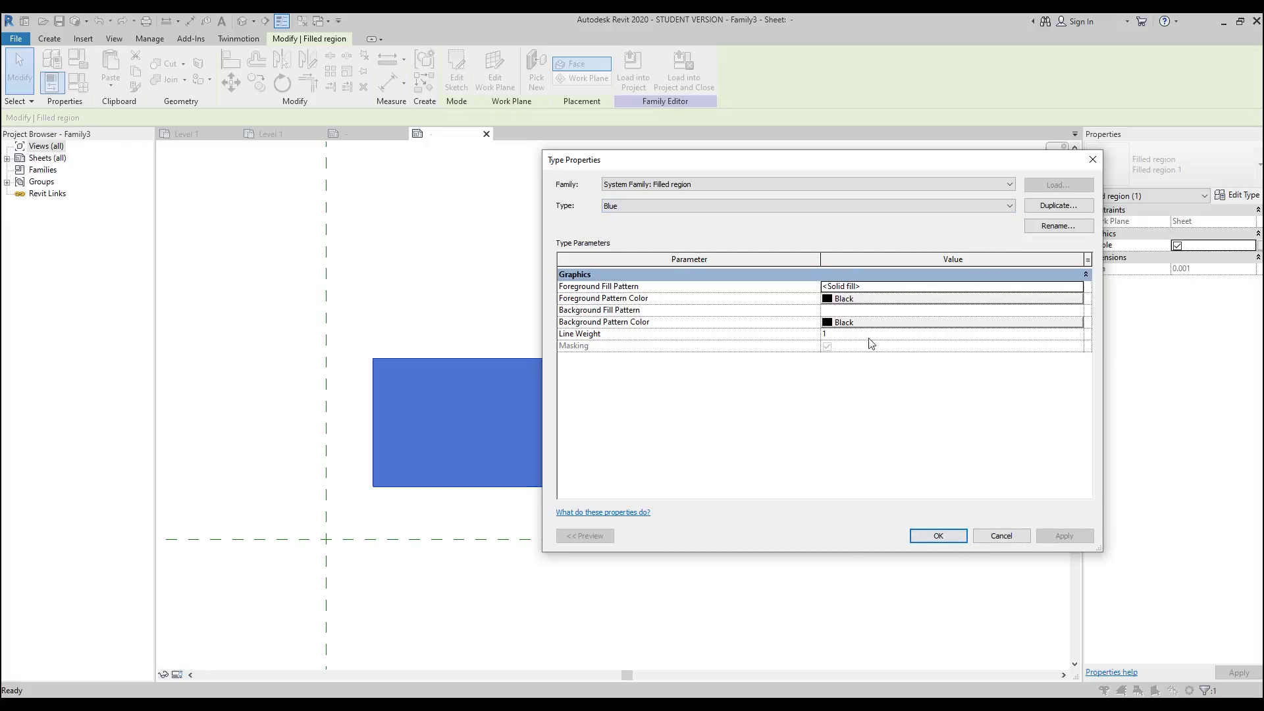
{"action": "left_click", "coordinate": [843, 298]}
{"action": "left_click", "coordinate": [685, 370]}
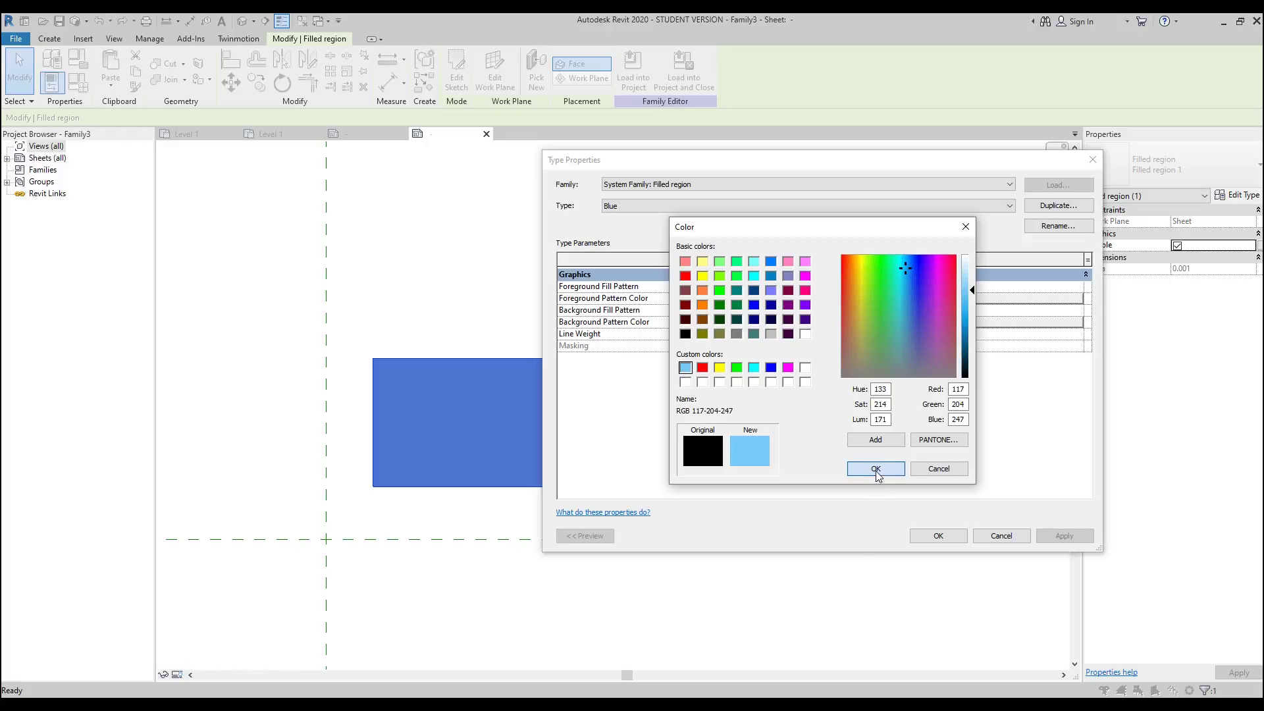
{"action": "left_click", "coordinate": [870, 472]}
{"action": "left_click", "coordinate": [687, 367]}
{"action": "key", "text": "Return"}
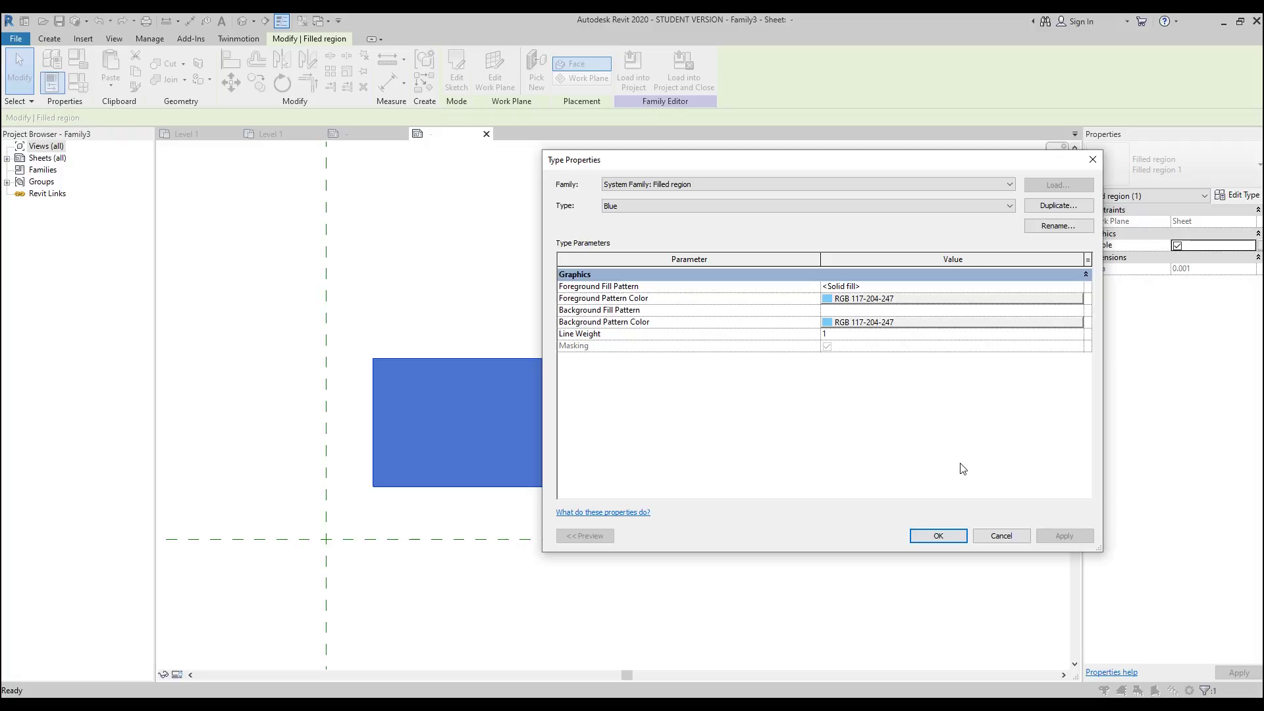
{"action": "left_click", "coordinate": [939, 536]}
{"action": "left_click", "coordinate": [793, 400]}
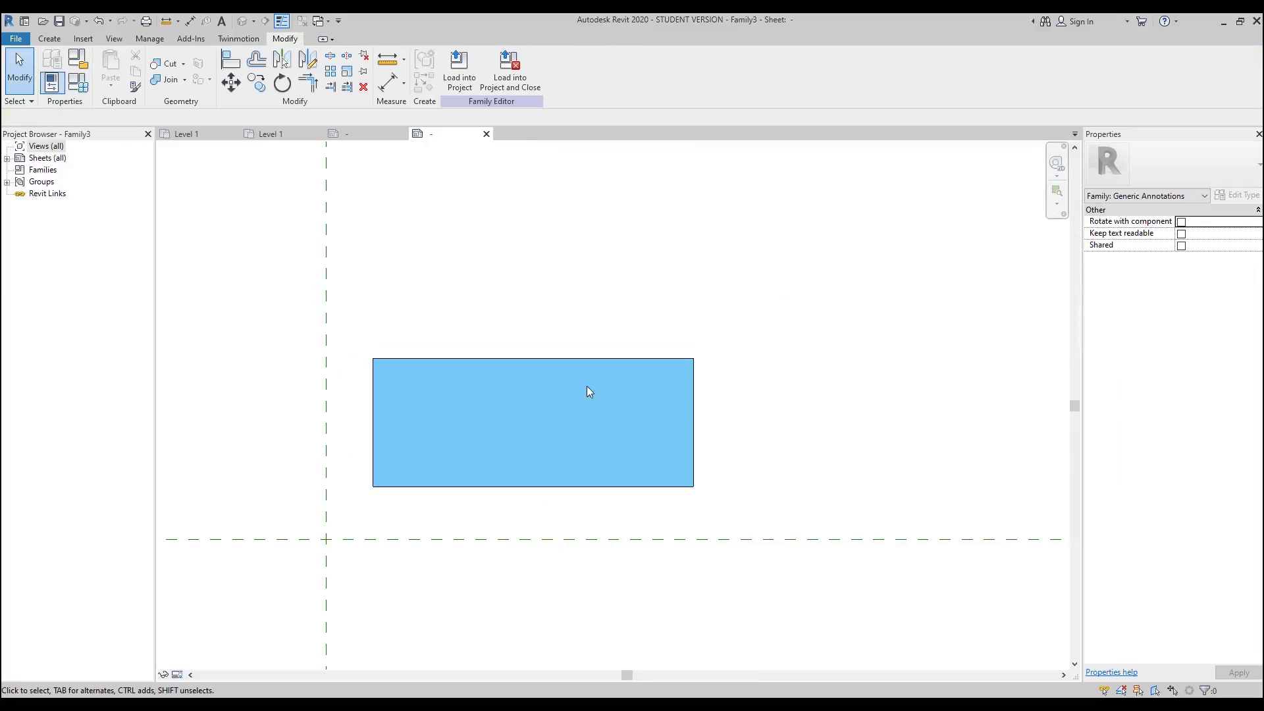
Step: Switch the rectangular filled region to the Black type
{"action": "left_click", "coordinate": [637, 362]}
{"action": "left_click", "coordinate": [1125, 174]}
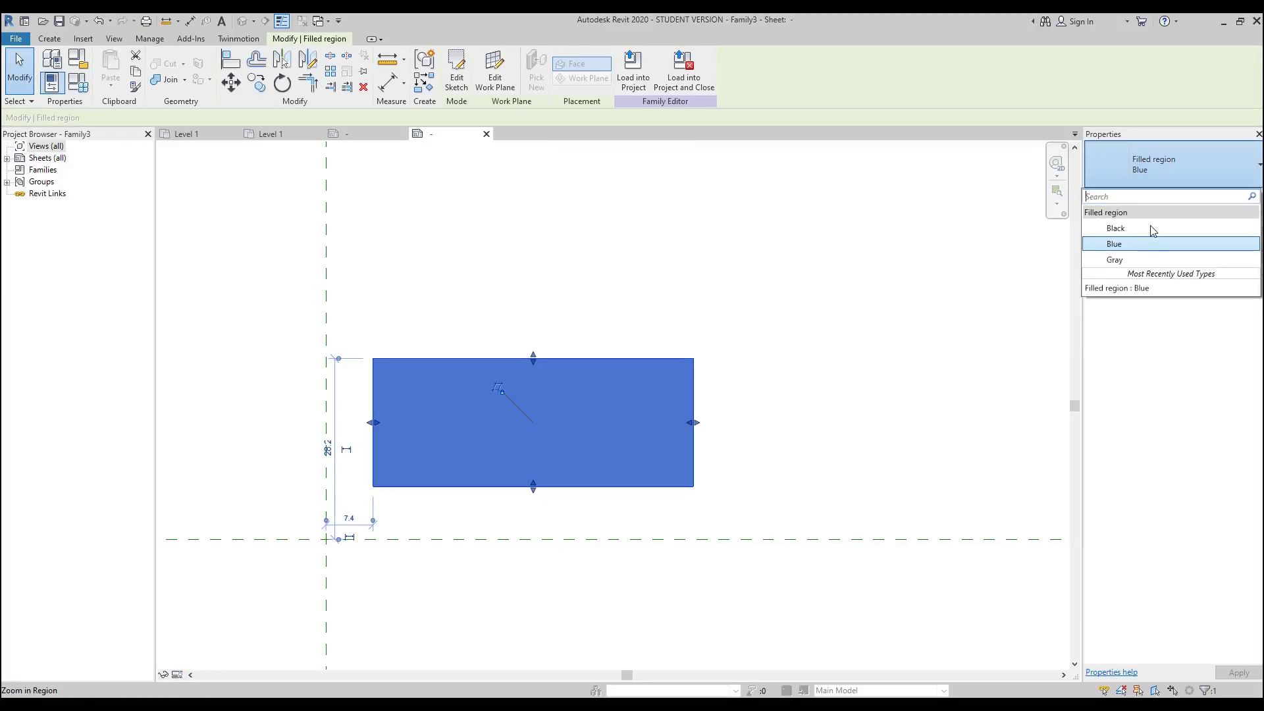
{"action": "left_click", "coordinate": [1152, 231]}
{"action": "left_click", "coordinate": [869, 280]}
Step: Switch the rectangular filled region to the Gray type
{"action": "left_click", "coordinate": [671, 365]}
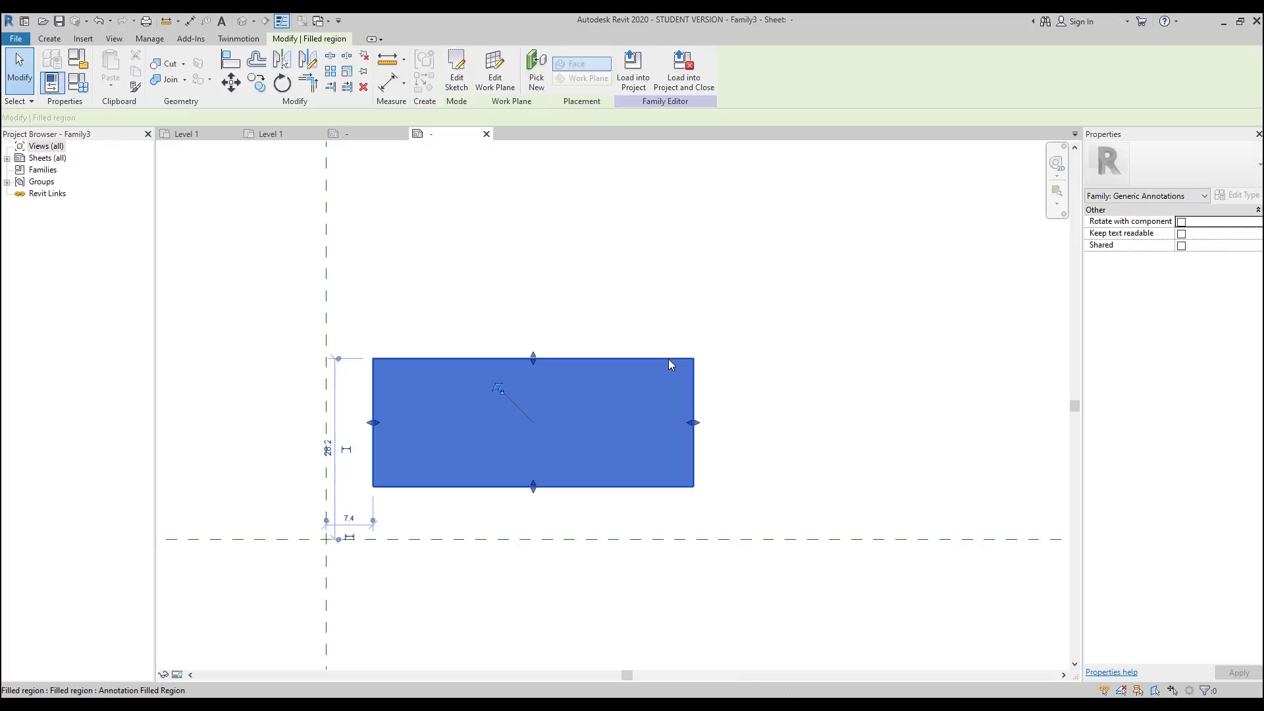
{"action": "left_click", "coordinate": [1159, 168]}
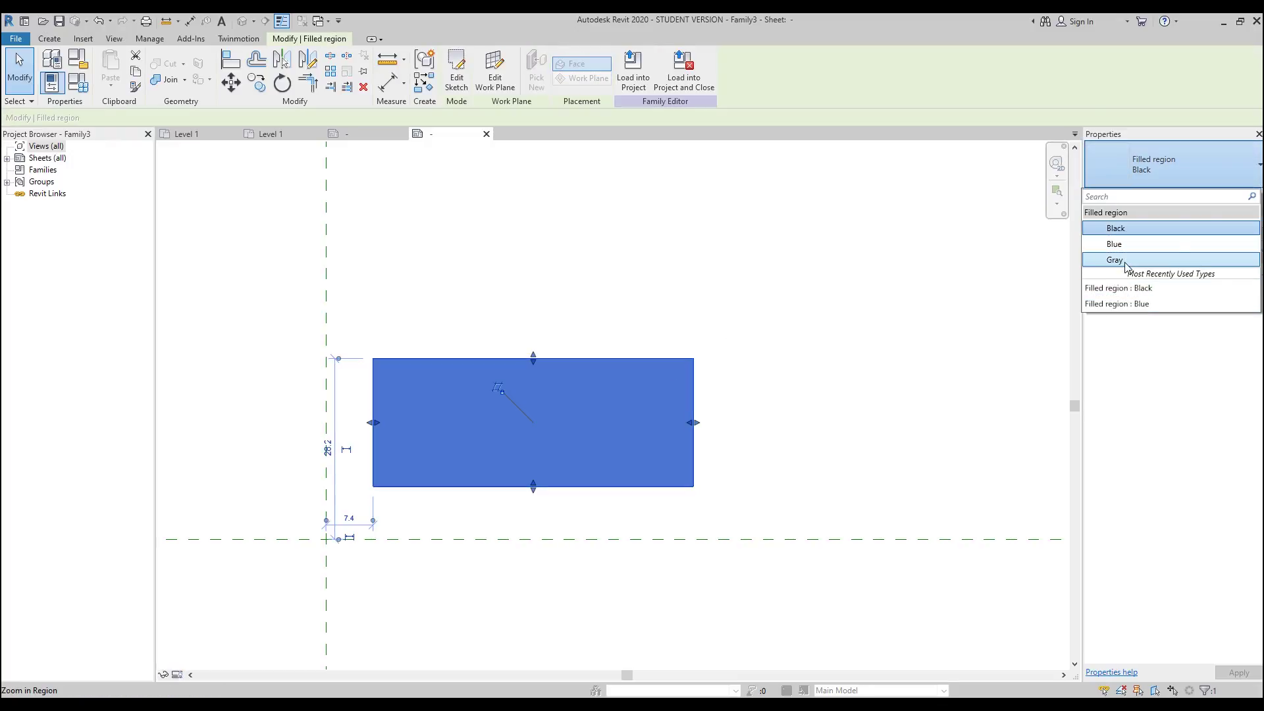
{"action": "left_click", "coordinate": [1119, 260]}
{"action": "left_click", "coordinate": [830, 333]}
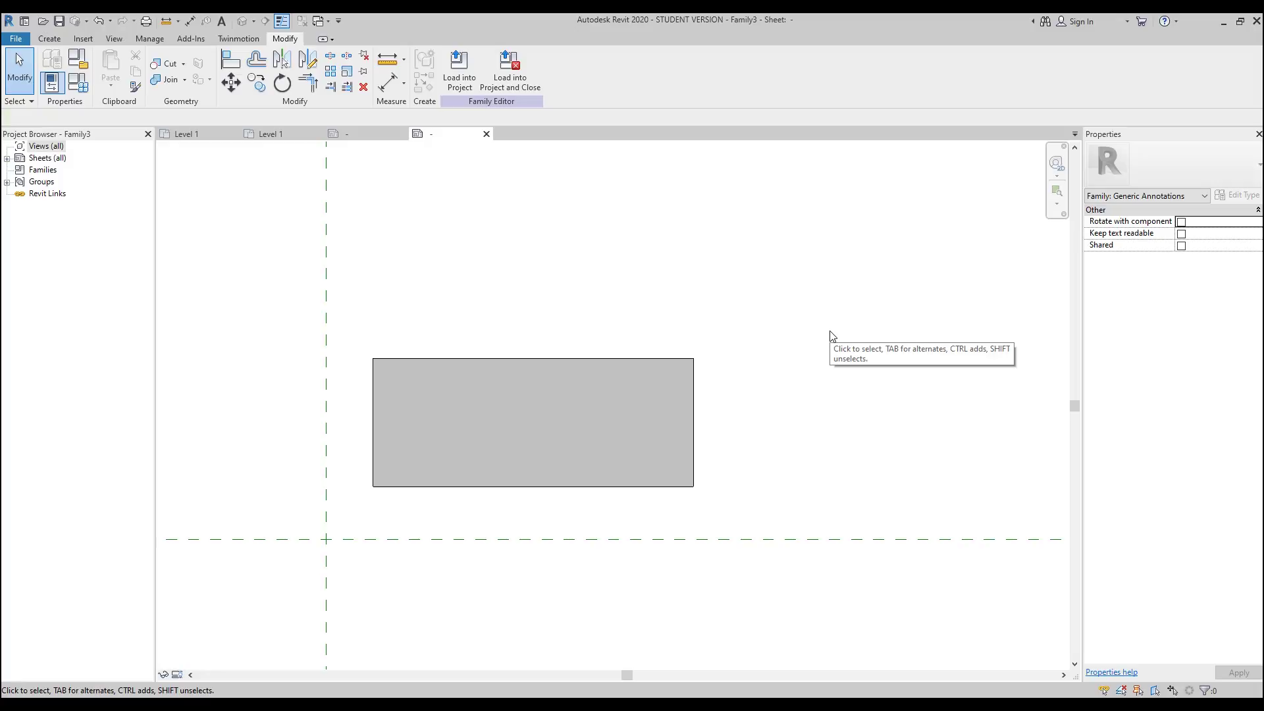
Step: Align the filled region's left edge to the vertical reference plane and its bottom edge to the horizontal one
{"action": "key", "text": "a"}
{"action": "key", "text": "l"}
{"action": "left_click", "coordinate": [326, 453]}
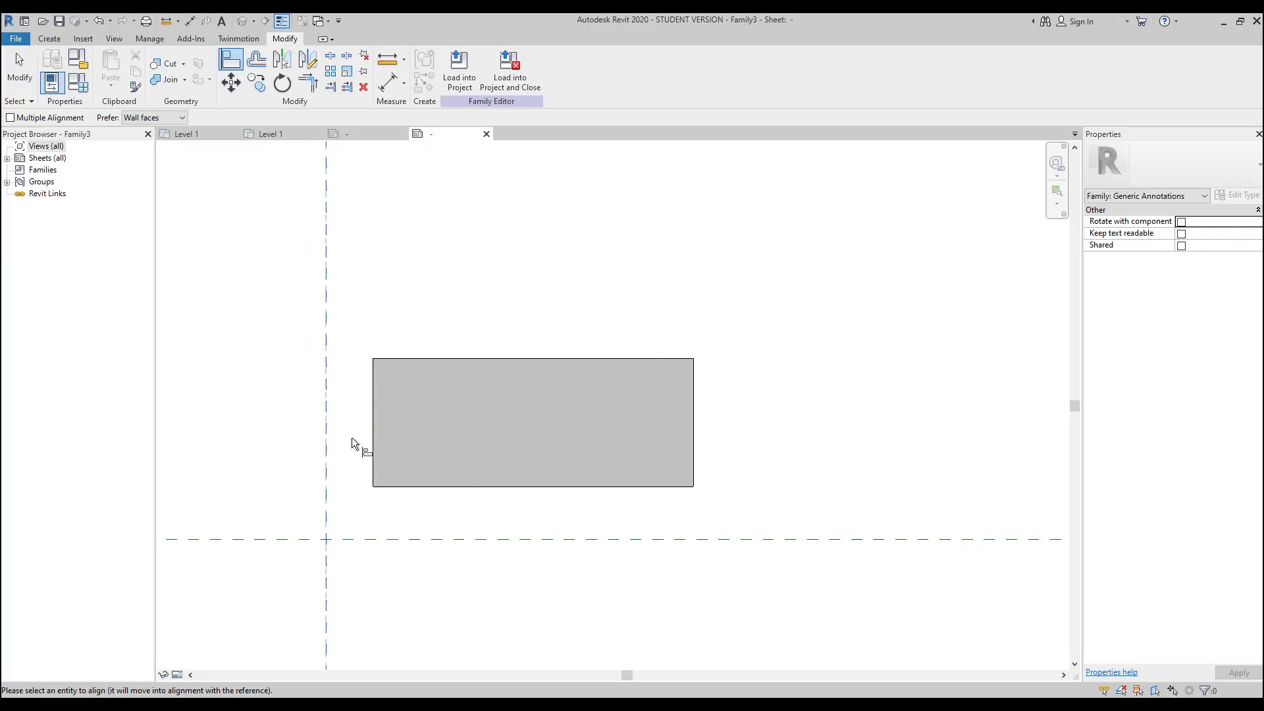
{"action": "left_click", "coordinate": [373, 427]}
{"action": "left_click", "coordinate": [401, 540]}
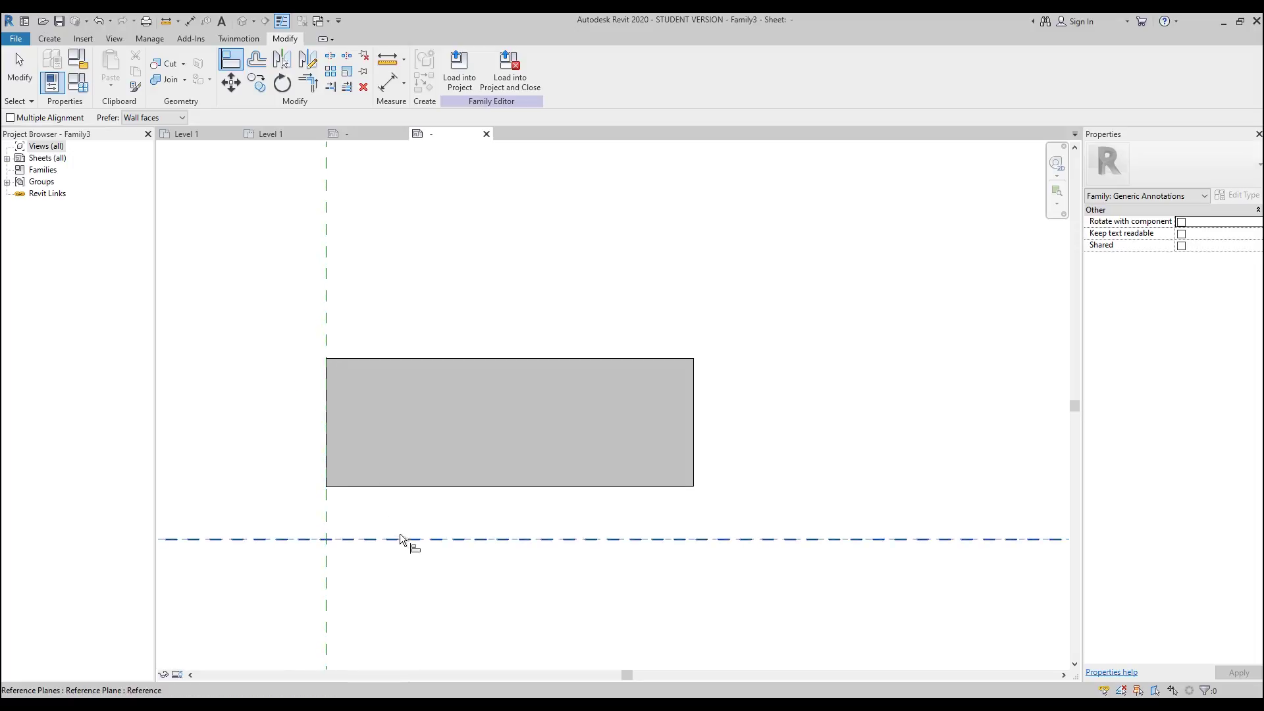
{"action": "left_click", "coordinate": [413, 488]}
{"action": "key", "text": "Escape"}
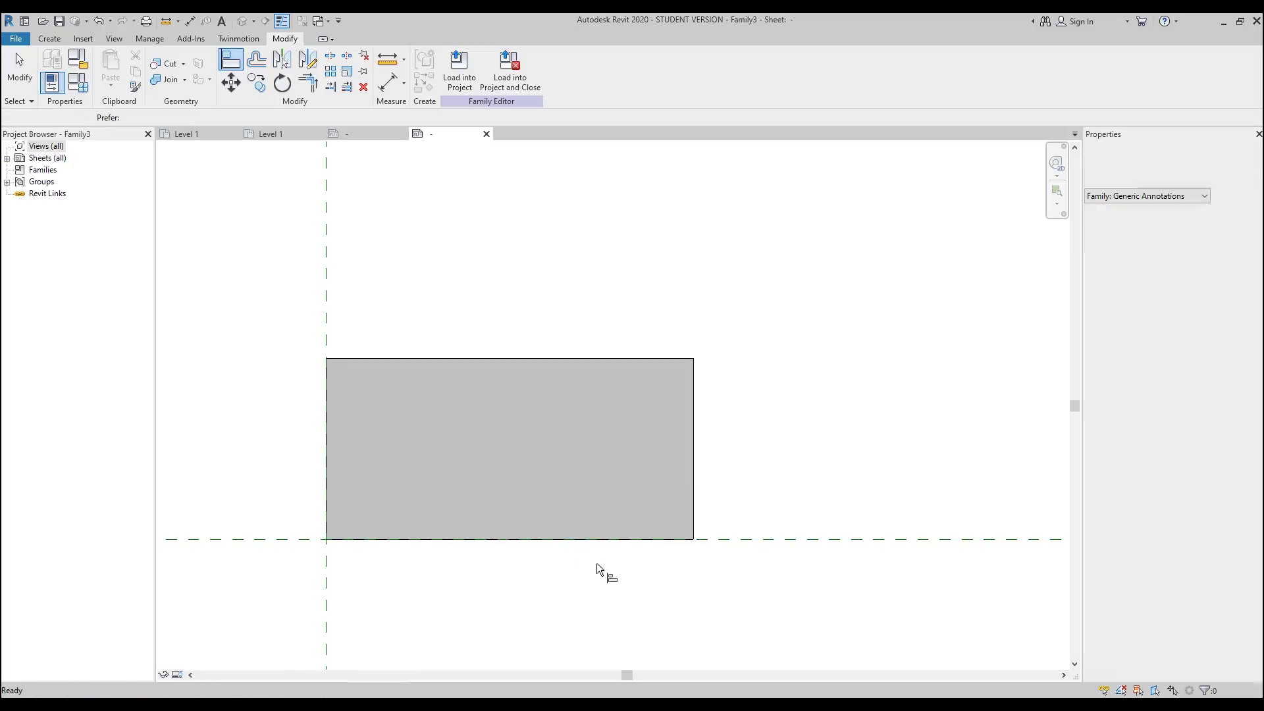
Step: Add aligned dimensions for the filled region's width below it and its height on its left side
{"action": "key", "text": "d"}
{"action": "key", "text": "i"}
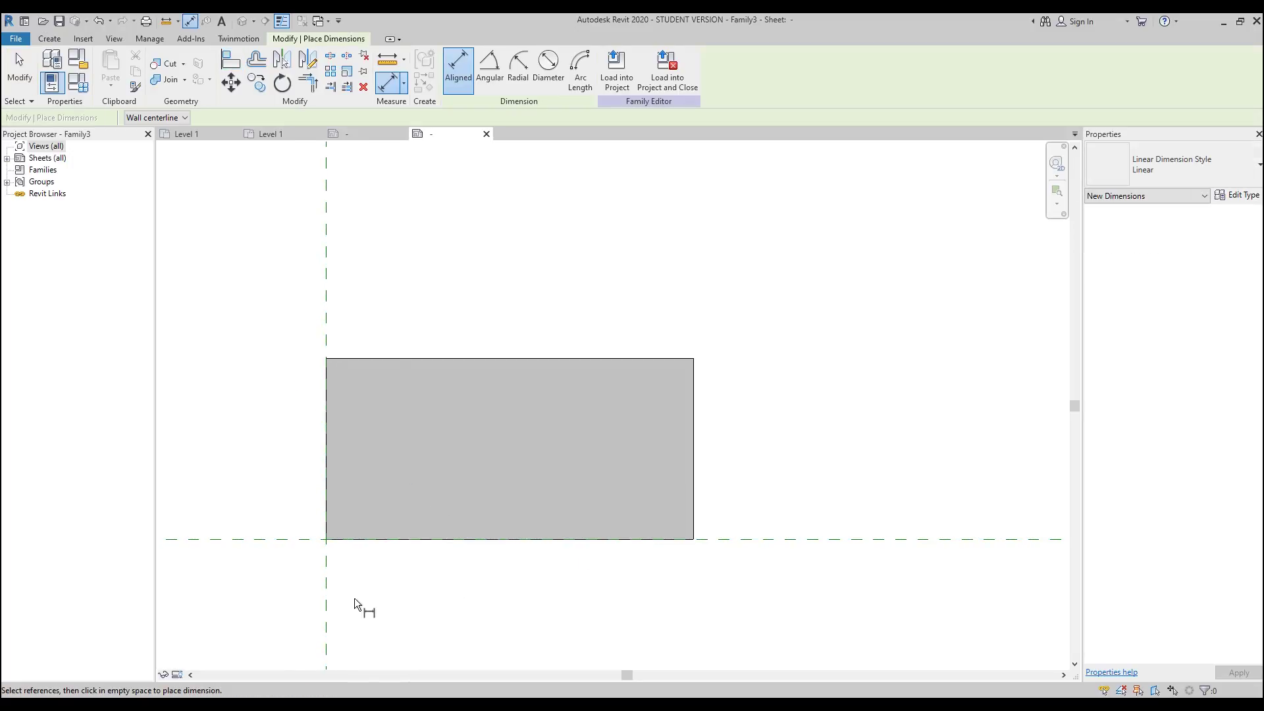
{"action": "left_click", "coordinate": [685, 500]}
{"action": "left_click", "coordinate": [691, 499]}
{"action": "scroll", "coordinate": [692, 499], "scroll_direction": "down", "scroll_amount": 3}
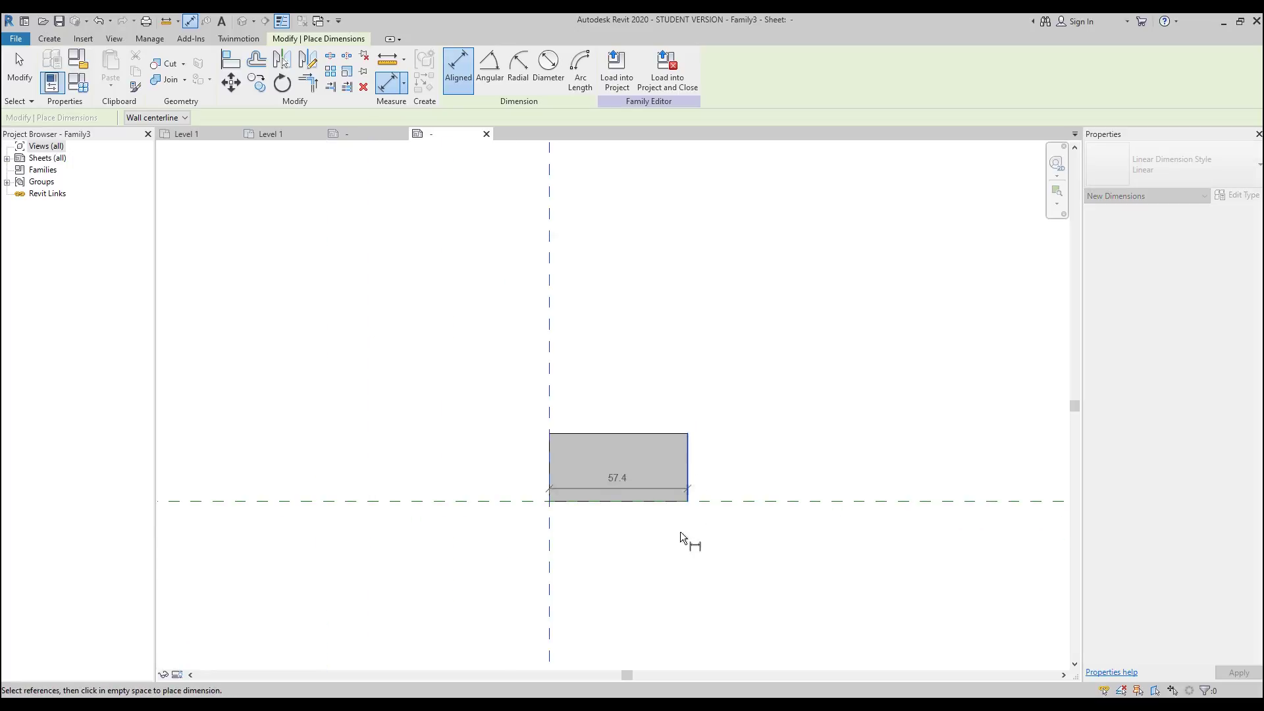
{"action": "scroll", "coordinate": [673, 559], "scroll_direction": "up", "scroll_amount": 2}
{"action": "left_click", "coordinate": [673, 558]}
{"action": "left_click", "coordinate": [431, 460]}
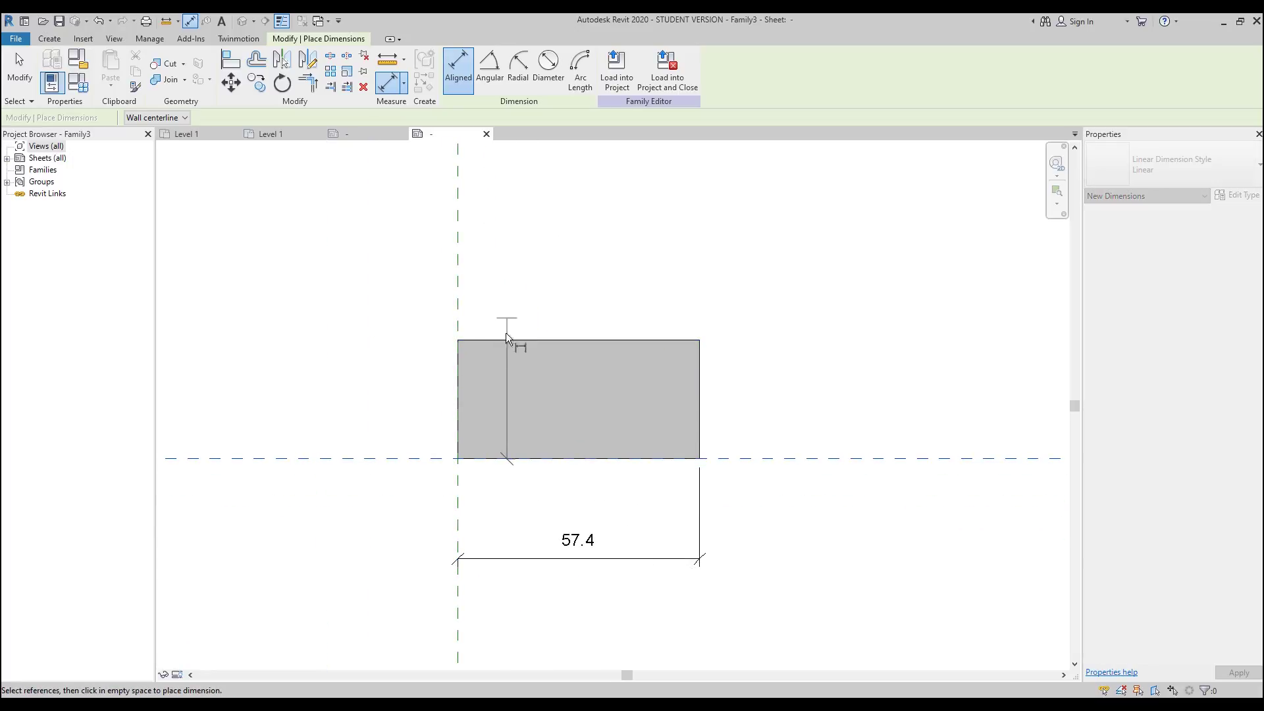
{"action": "left_click", "coordinate": [502, 341]}
{"action": "left_click", "coordinate": [347, 382]}
{"action": "key", "text": "Escape"}
{"action": "key", "text": "Escape"}
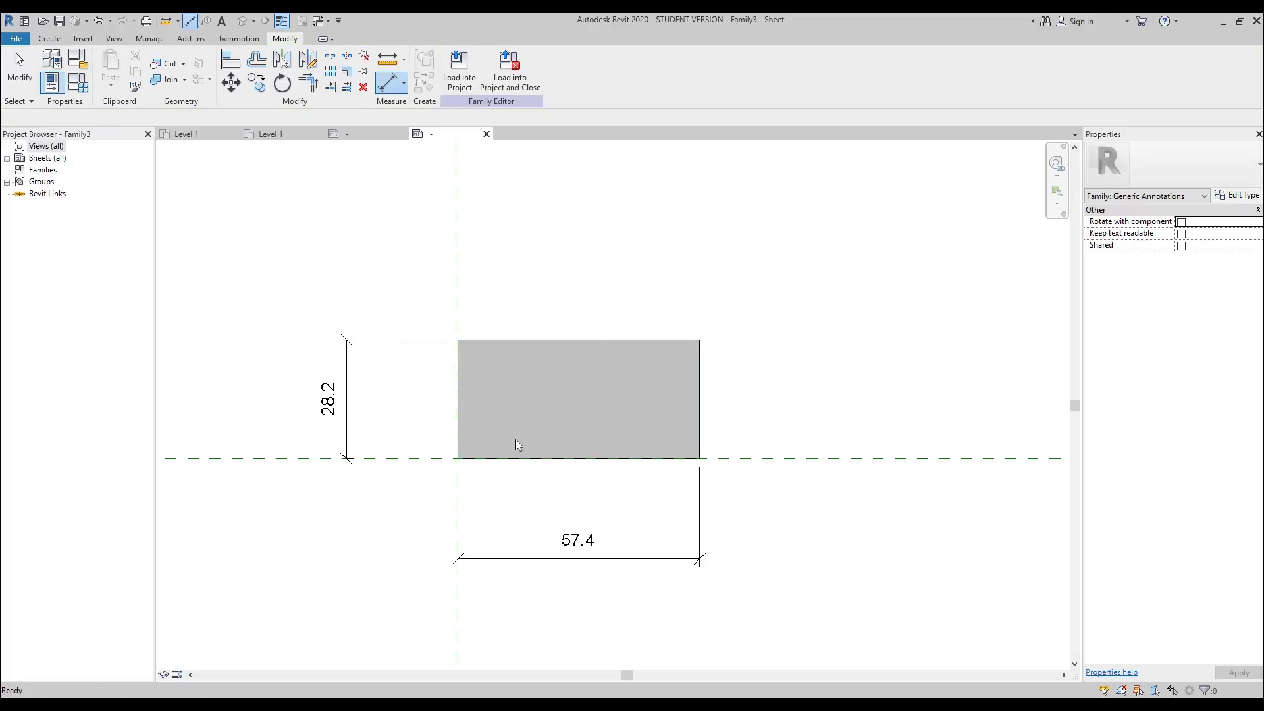
Step: Label the filled region's width dimension with a new instance family parameter named W
{"action": "left_click", "coordinate": [666, 561]}
{"action": "left_click", "coordinate": [582, 69]}
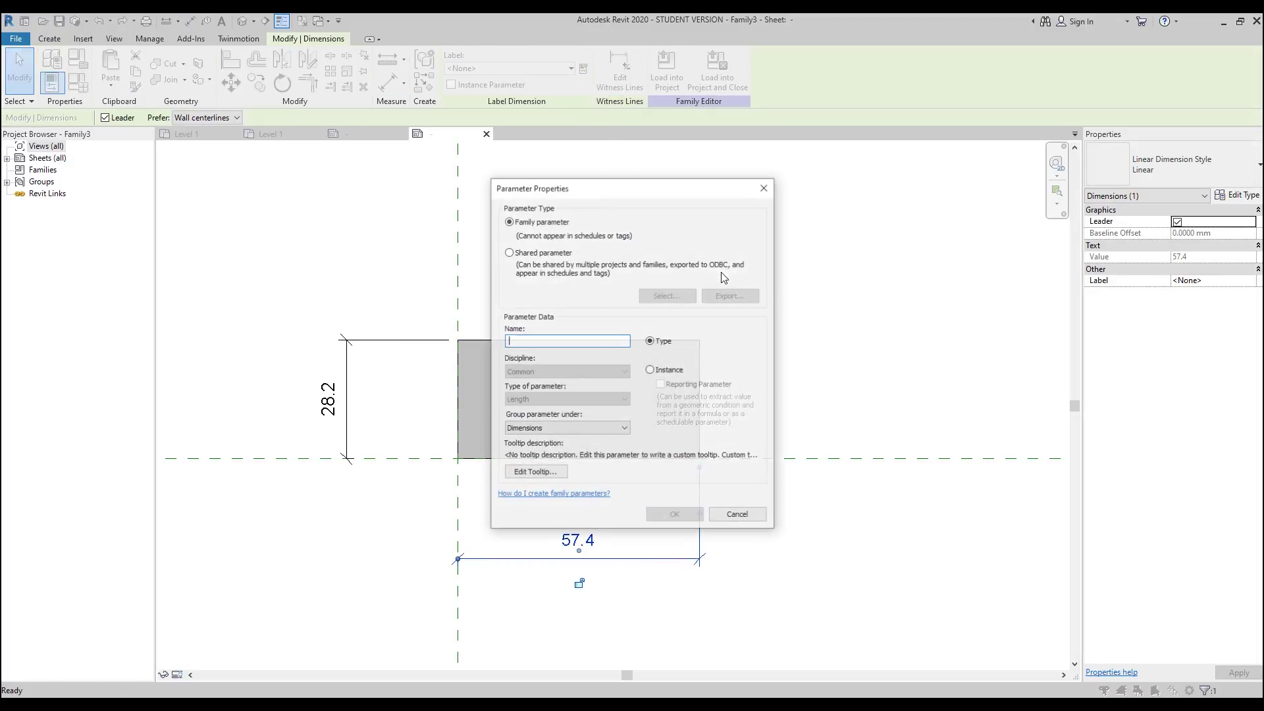
{"action": "type", "text": "W"}
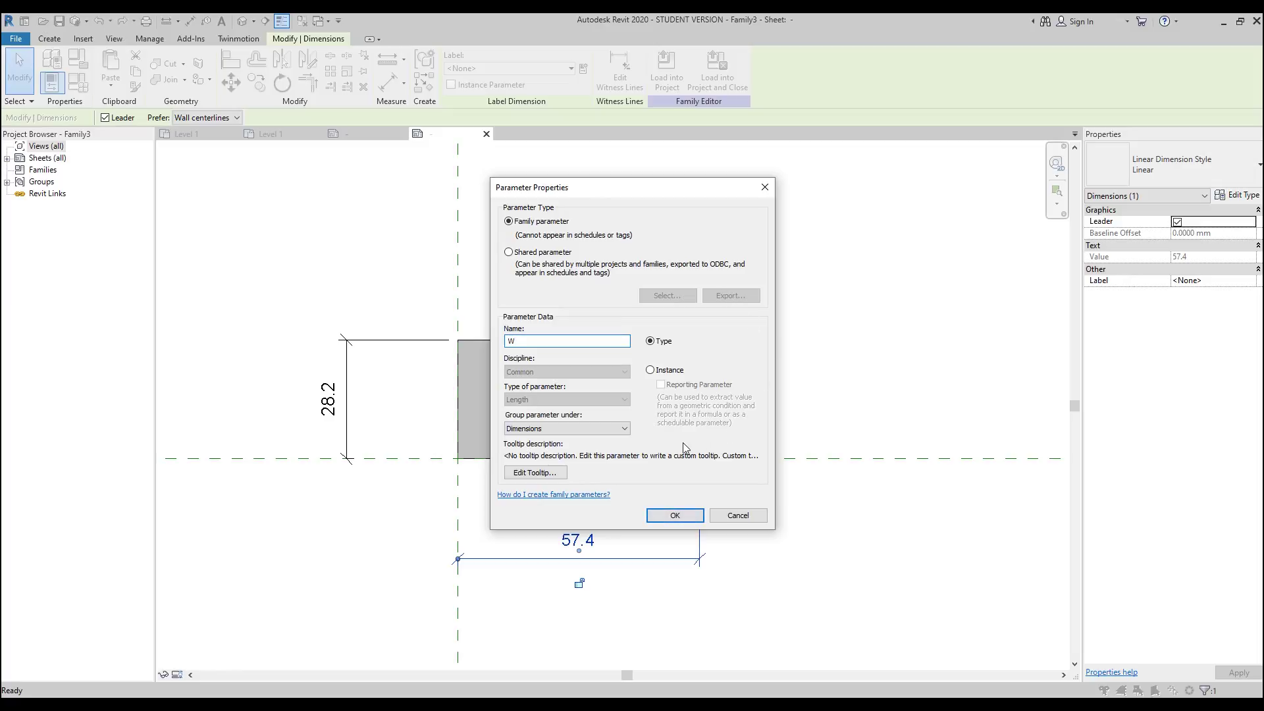
{"action": "left_click", "coordinate": [661, 371]}
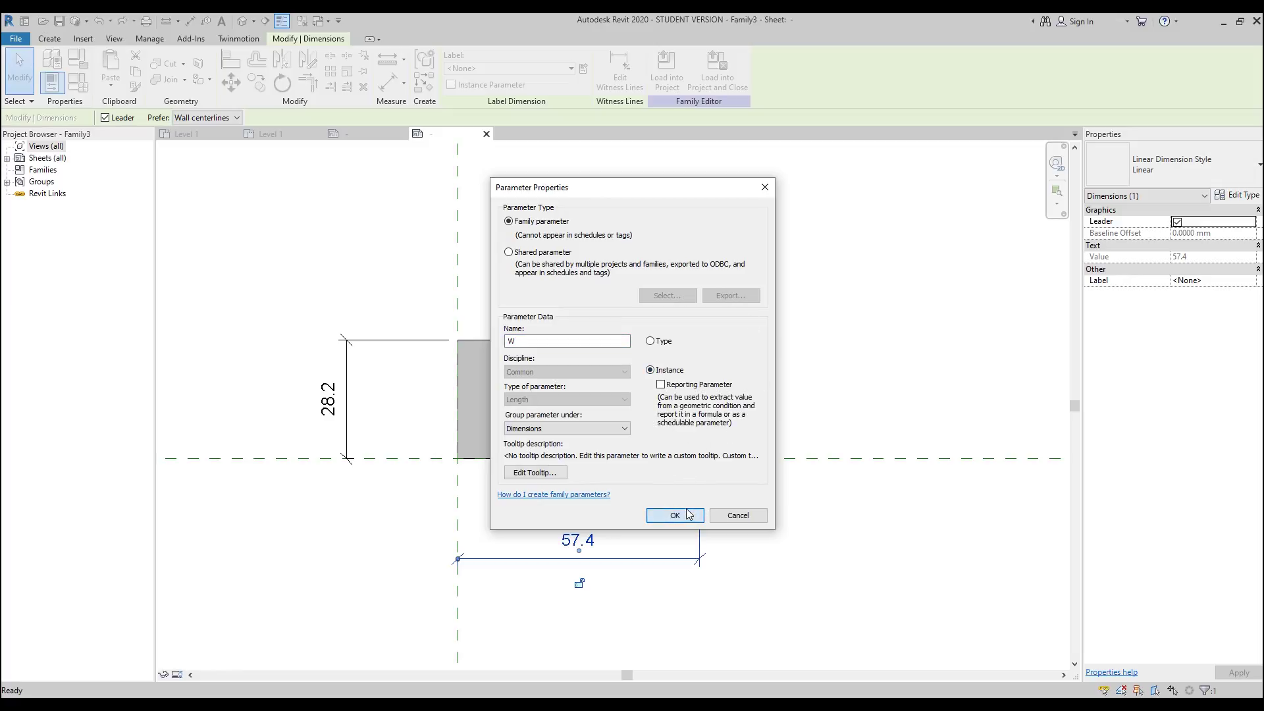
{"action": "left_click", "coordinate": [680, 515]}
{"action": "left_click", "coordinate": [764, 344]}
Step: Label the filled region's height dimension with a new instance family parameter named H
{"action": "left_click", "coordinate": [399, 340]}
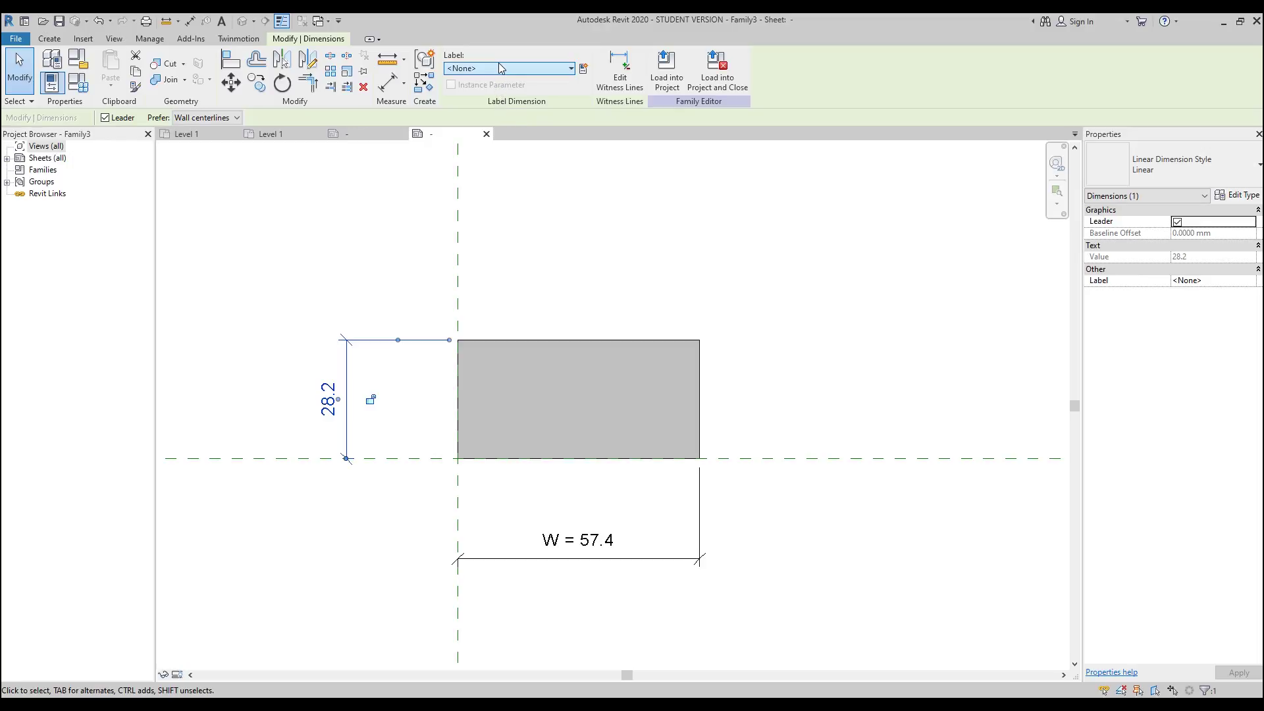
{"action": "left_click", "coordinate": [584, 68]}
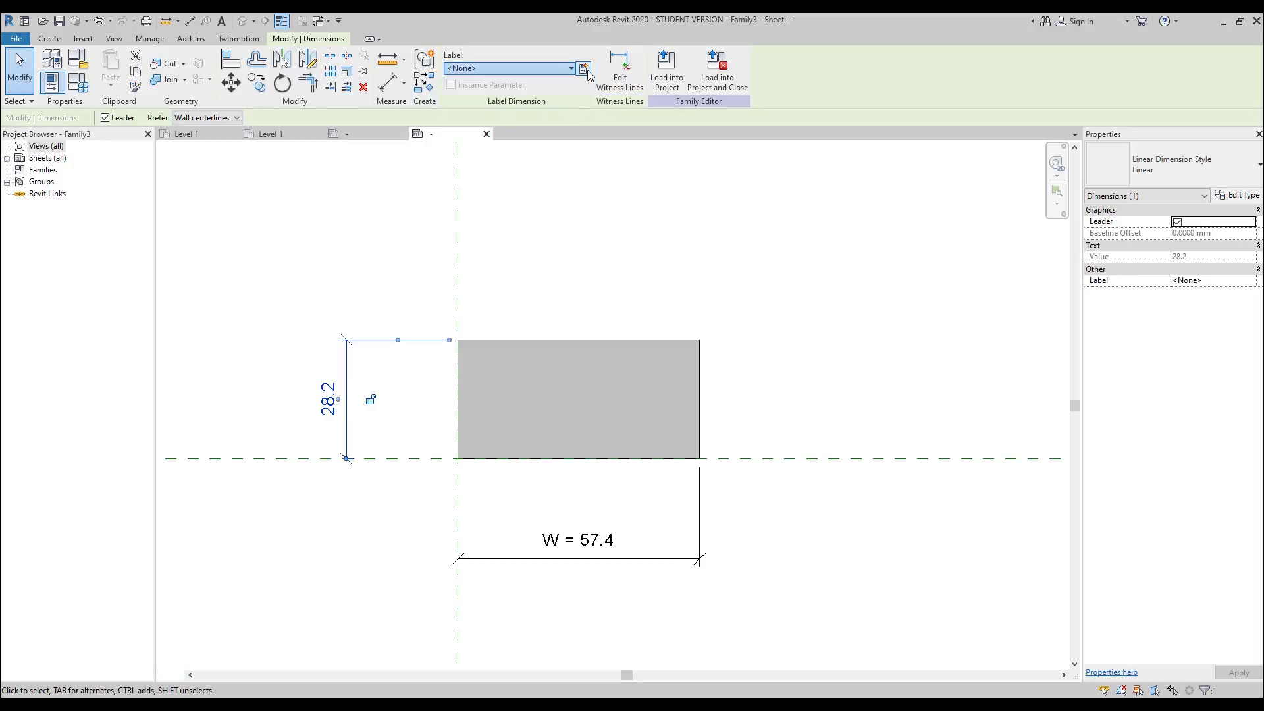
{"action": "type", "text": "H"}
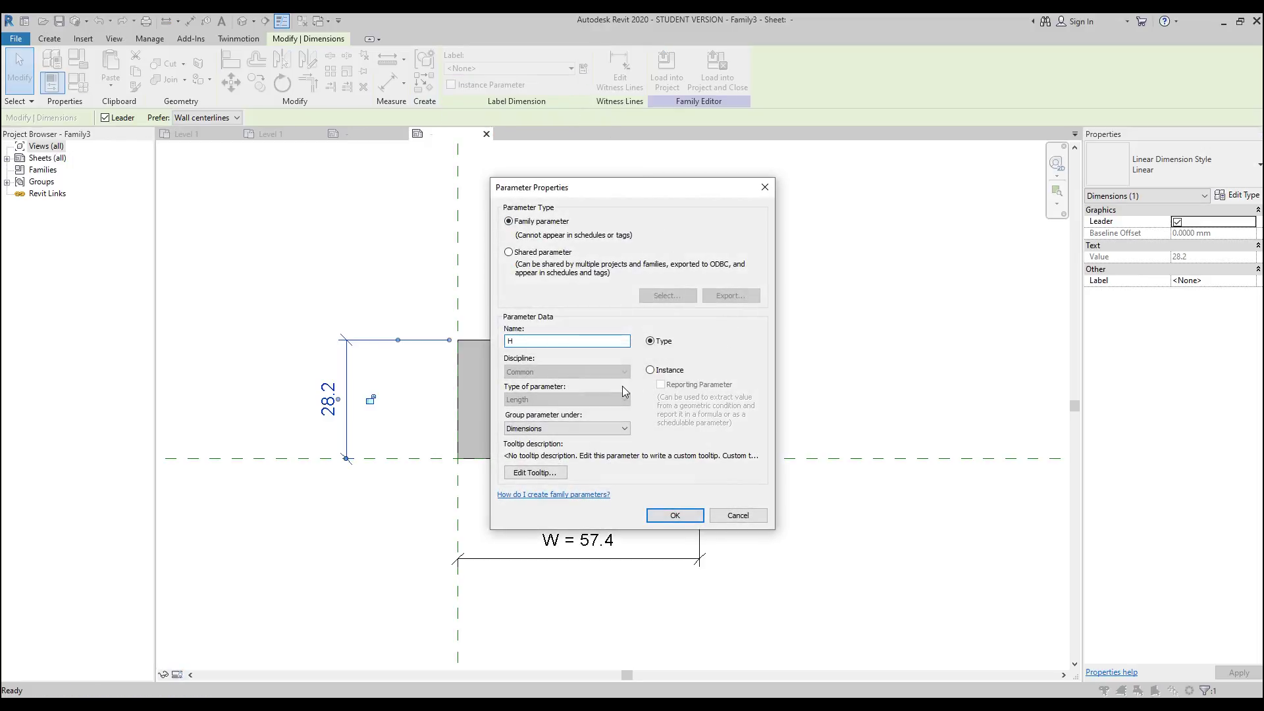
{"action": "left_click", "coordinate": [652, 370]}
{"action": "left_click", "coordinate": [676, 516]}
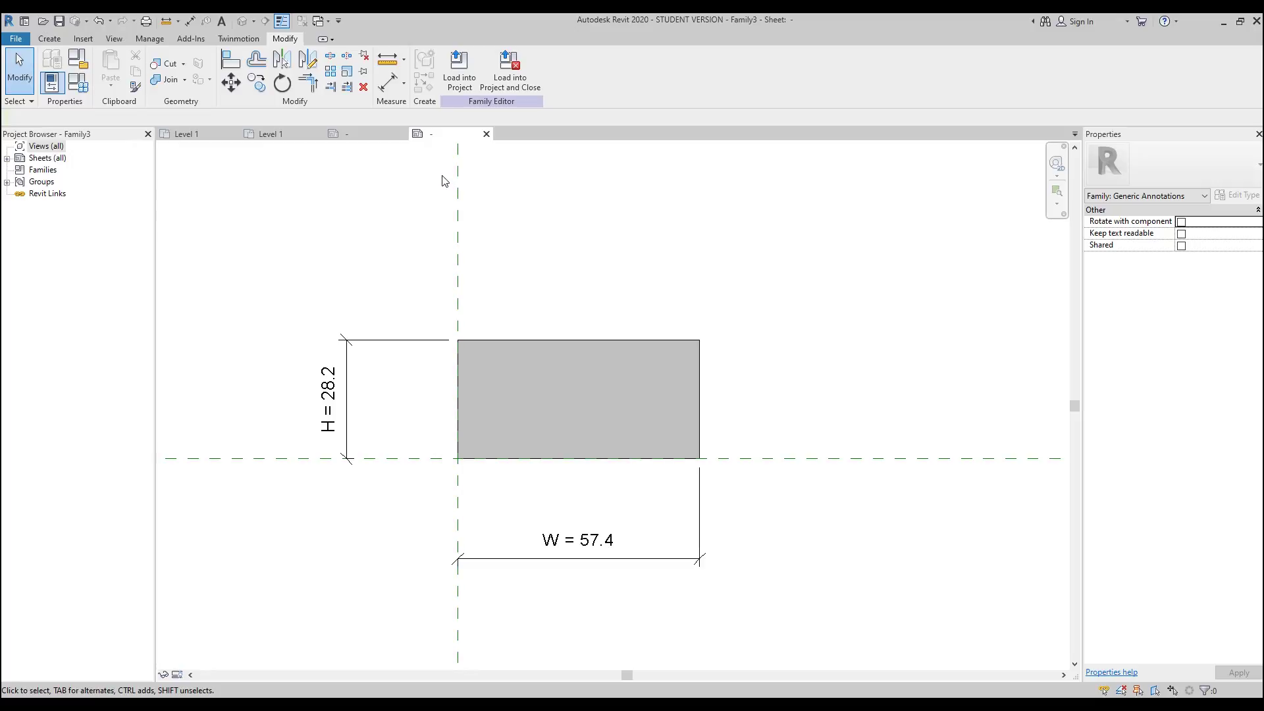
Step: Load the annotation family into M_Room Tag.rfa only, leaving Project1 and Project2 out
{"action": "left_click", "coordinate": [459, 73]}
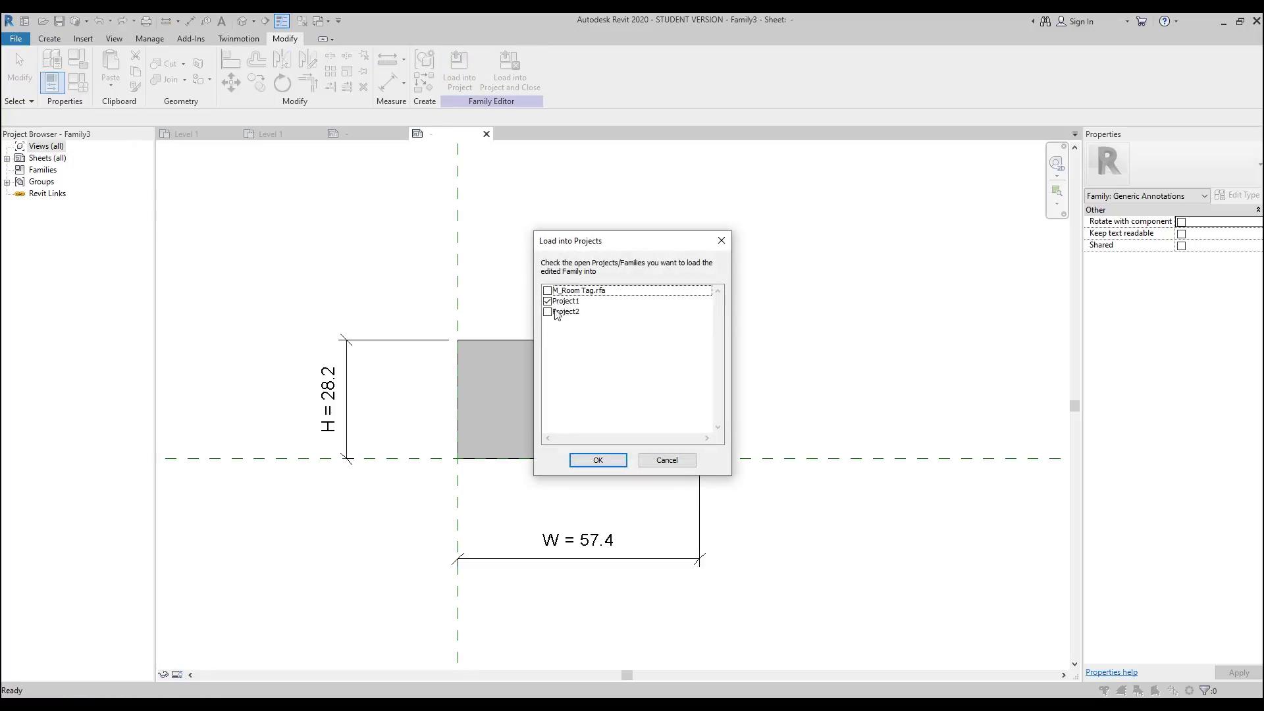
{"action": "left_click", "coordinate": [547, 290]}
{"action": "left_click", "coordinate": [548, 301]}
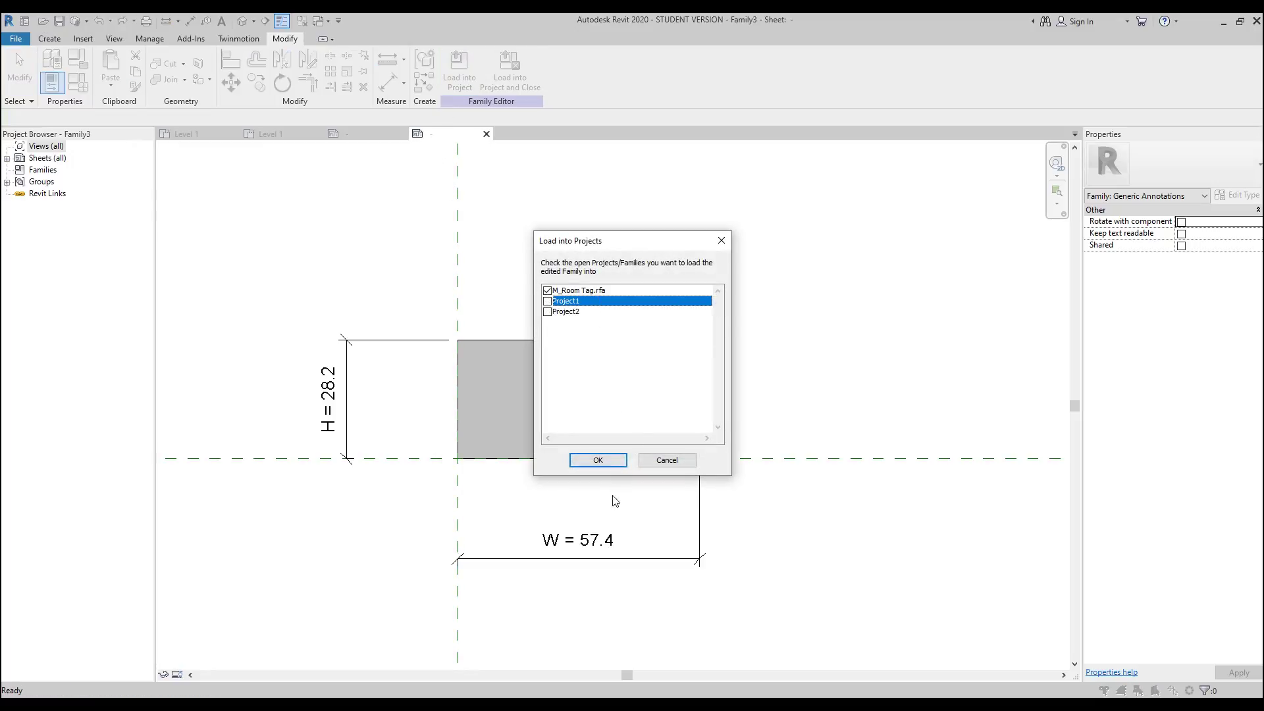
{"action": "left_click", "coordinate": [597, 459]}
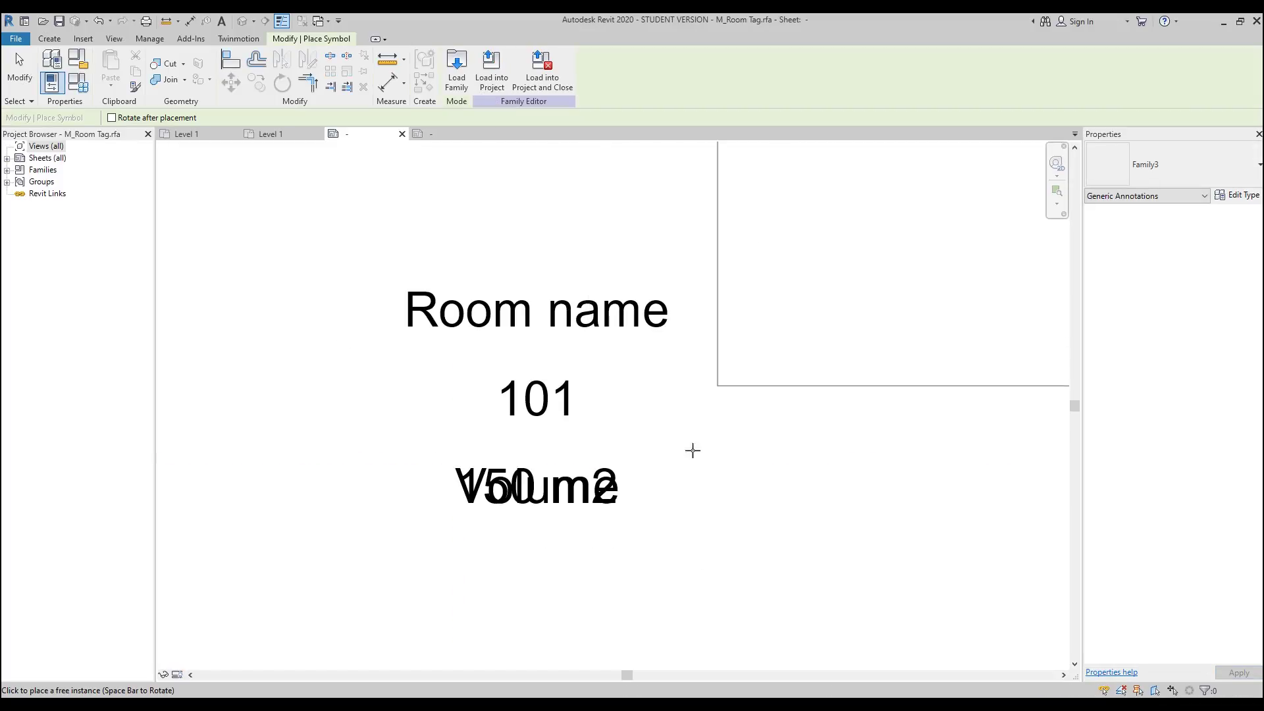
Step: Place one instance of the loaded annotation beside the room tag labels and end the placement
{"action": "scroll", "coordinate": [711, 436], "scroll_direction": "down", "scroll_amount": 5}
{"action": "left_click", "coordinate": [652, 395]}
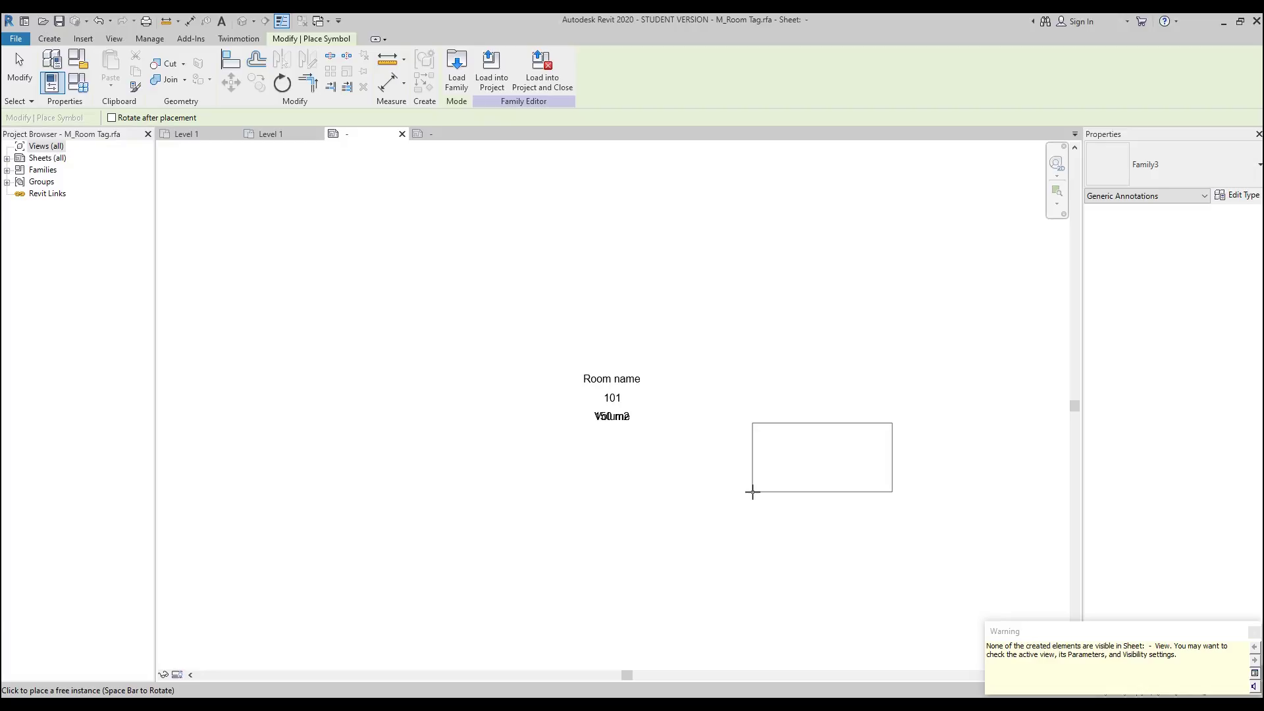
{"action": "key", "text": "Escape"}
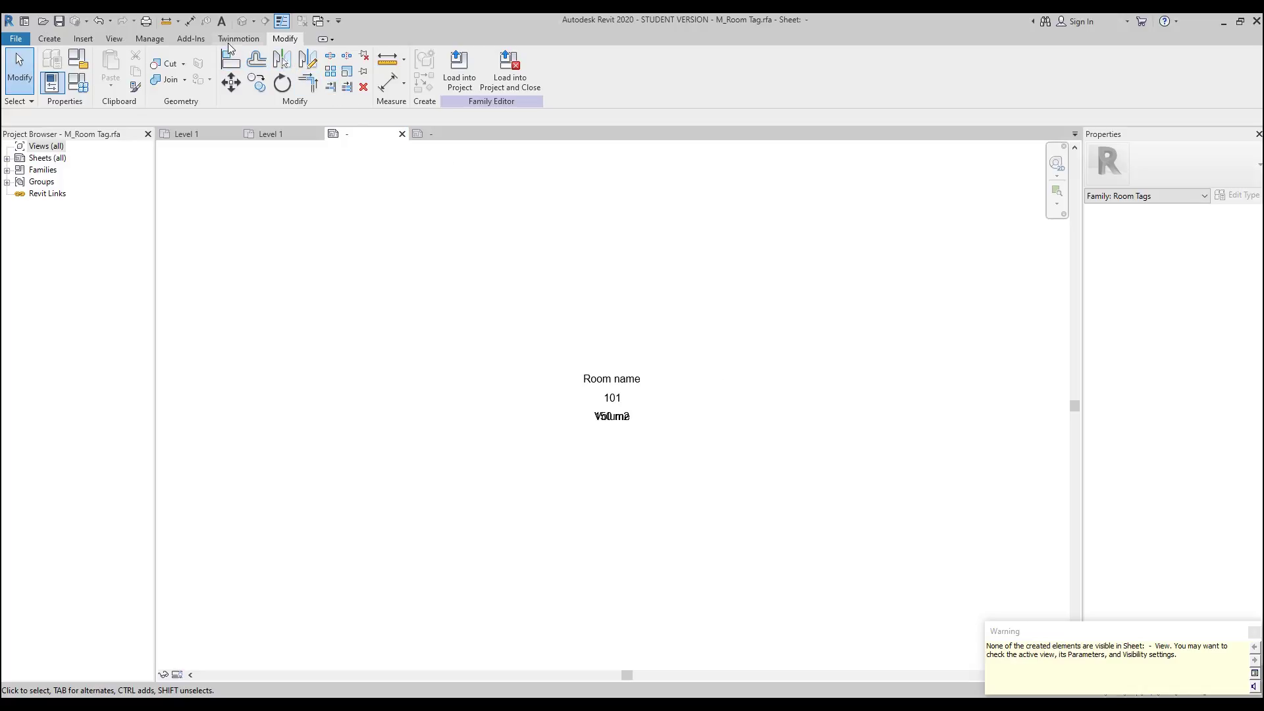
Step: Turn on the display of annotation categories in the room tag view's Visibility/Graphic Overrides
{"action": "left_click", "coordinate": [143, 41]}
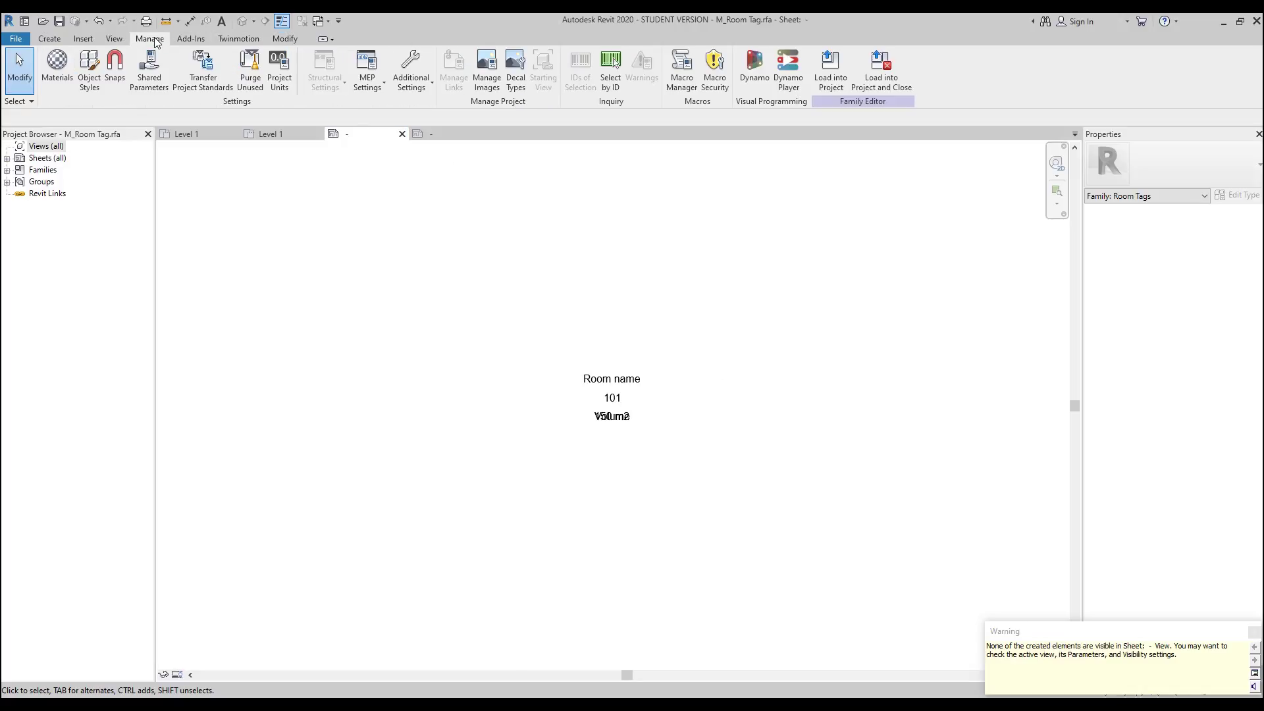
{"action": "left_click", "coordinate": [114, 38]}
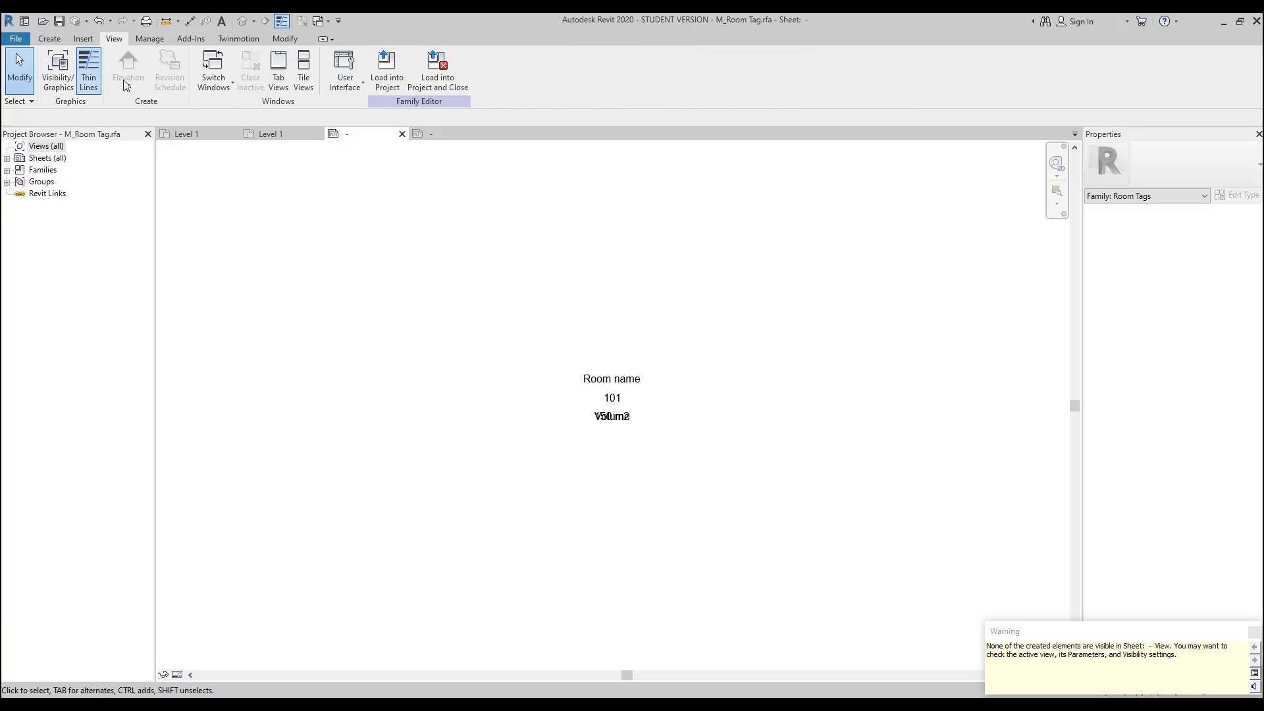
{"action": "left_click", "coordinate": [73, 83]}
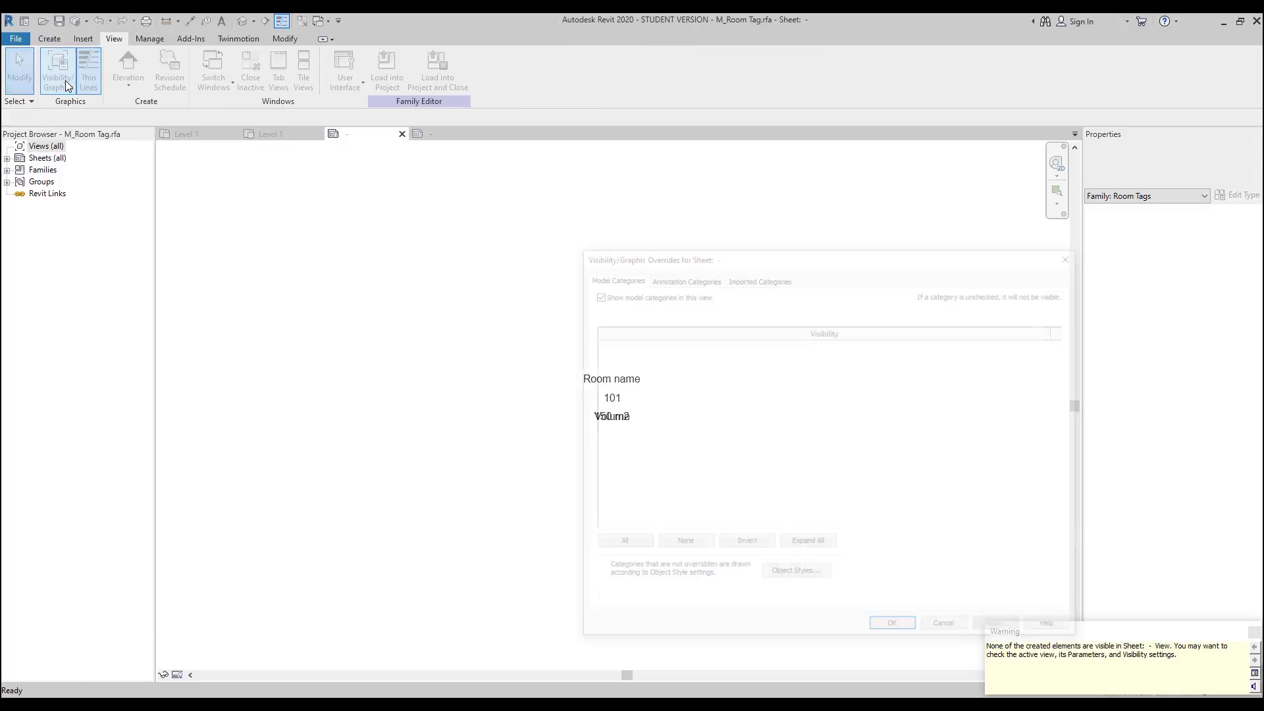
{"action": "left_click", "coordinate": [691, 282]}
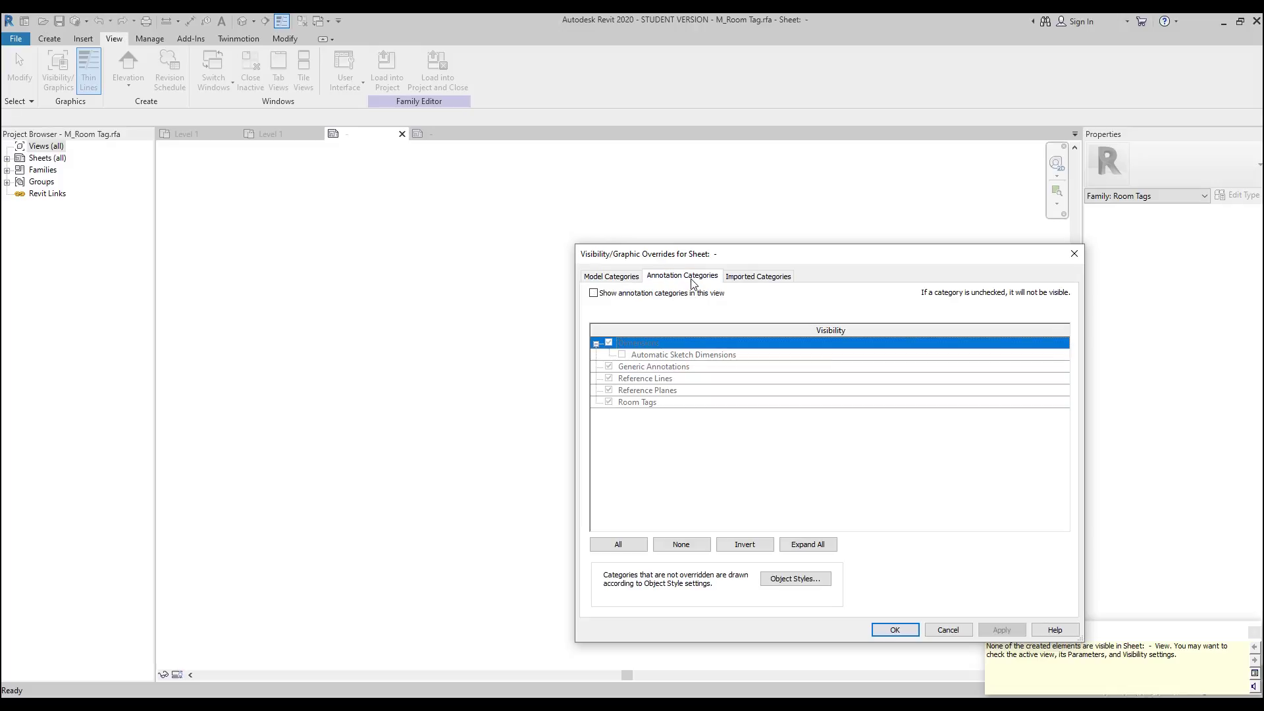
{"action": "left_click", "coordinate": [594, 294]}
{"action": "left_click", "coordinate": [894, 630]}
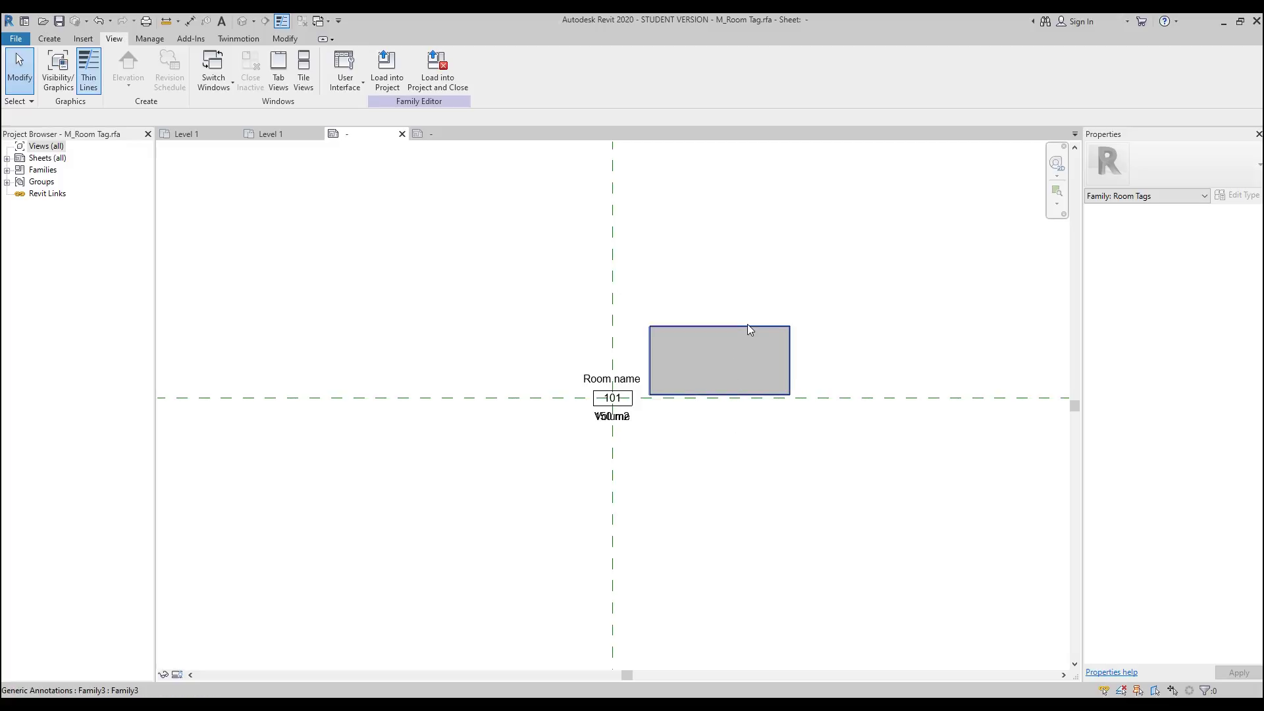
Step: Add aligned dimensions for the width and height of the rectangle around the room number
{"action": "scroll", "coordinate": [724, 368], "scroll_direction": "up", "scroll_amount": 3}
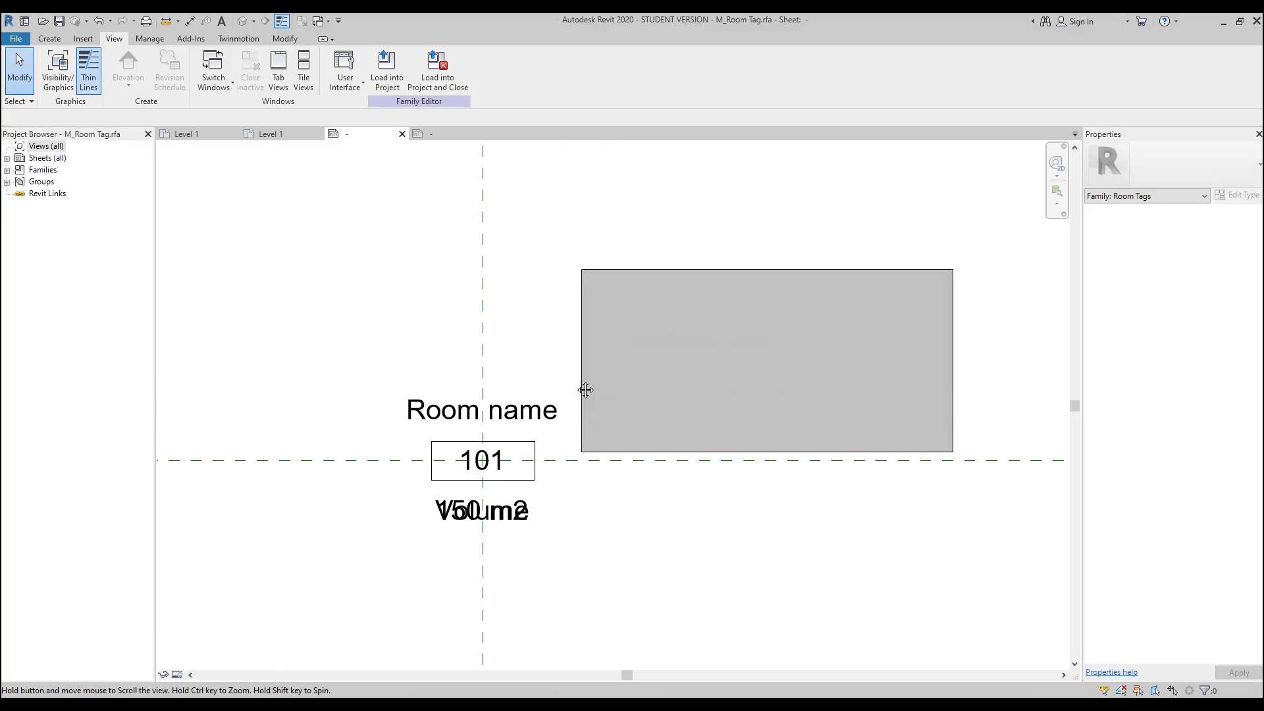
{"action": "scroll", "coordinate": [588, 344], "scroll_direction": "up", "scroll_amount": 2}
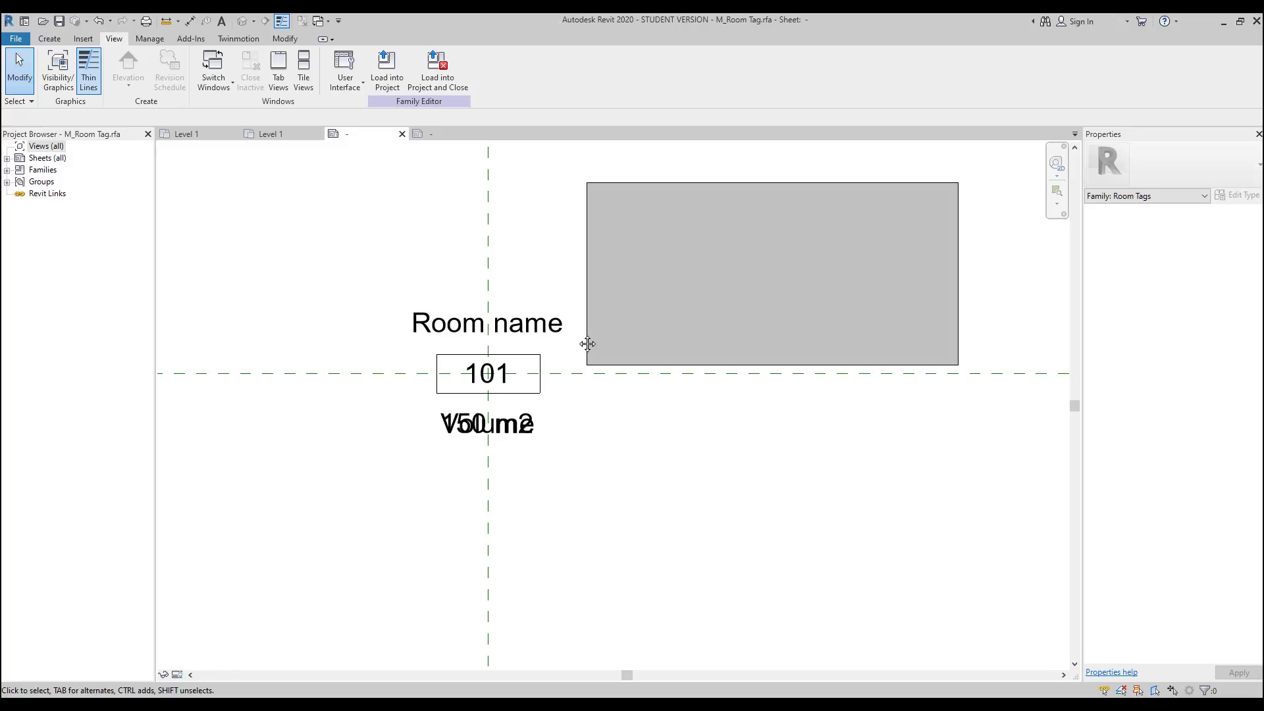
{"action": "key", "text": "d"}
{"action": "key", "text": "i"}
{"action": "scroll", "coordinate": [395, 421], "scroll_direction": "up", "scroll_amount": 2}
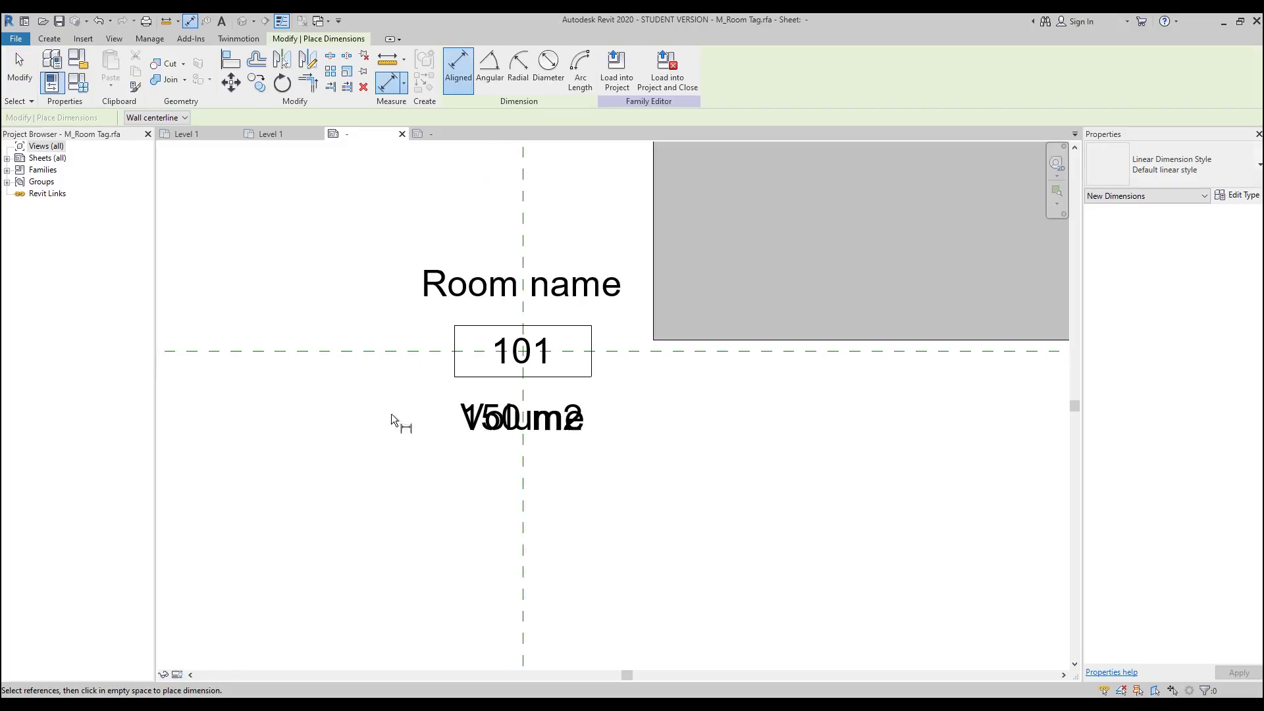
{"action": "left_click", "coordinate": [454, 372]}
{"action": "left_click", "coordinate": [592, 366]}
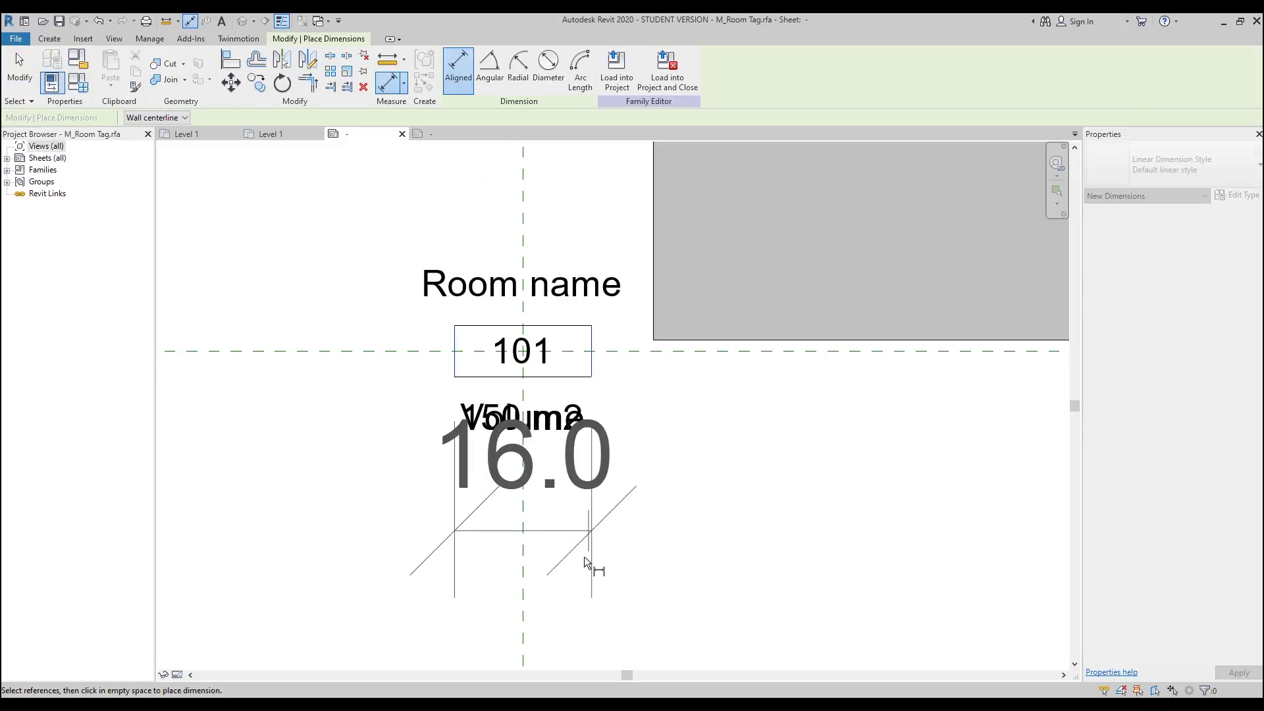
{"action": "left_click", "coordinate": [589, 579]}
{"action": "left_click", "coordinate": [475, 377]}
{"action": "left_click", "coordinate": [474, 326]}
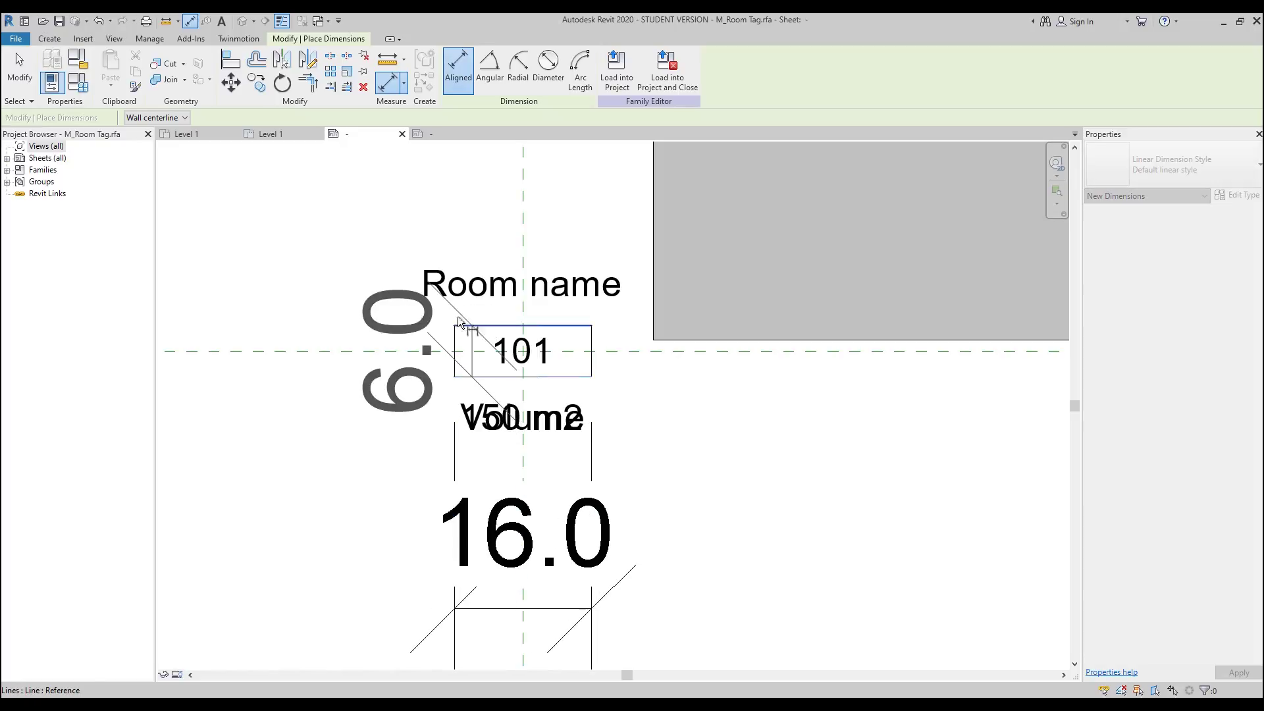
{"action": "left_click", "coordinate": [285, 296]}
{"action": "key", "text": "Escape"}
Step: Label the number rectangle's width dimension with a new type family parameter named W
{"action": "left_click", "coordinate": [527, 533]}
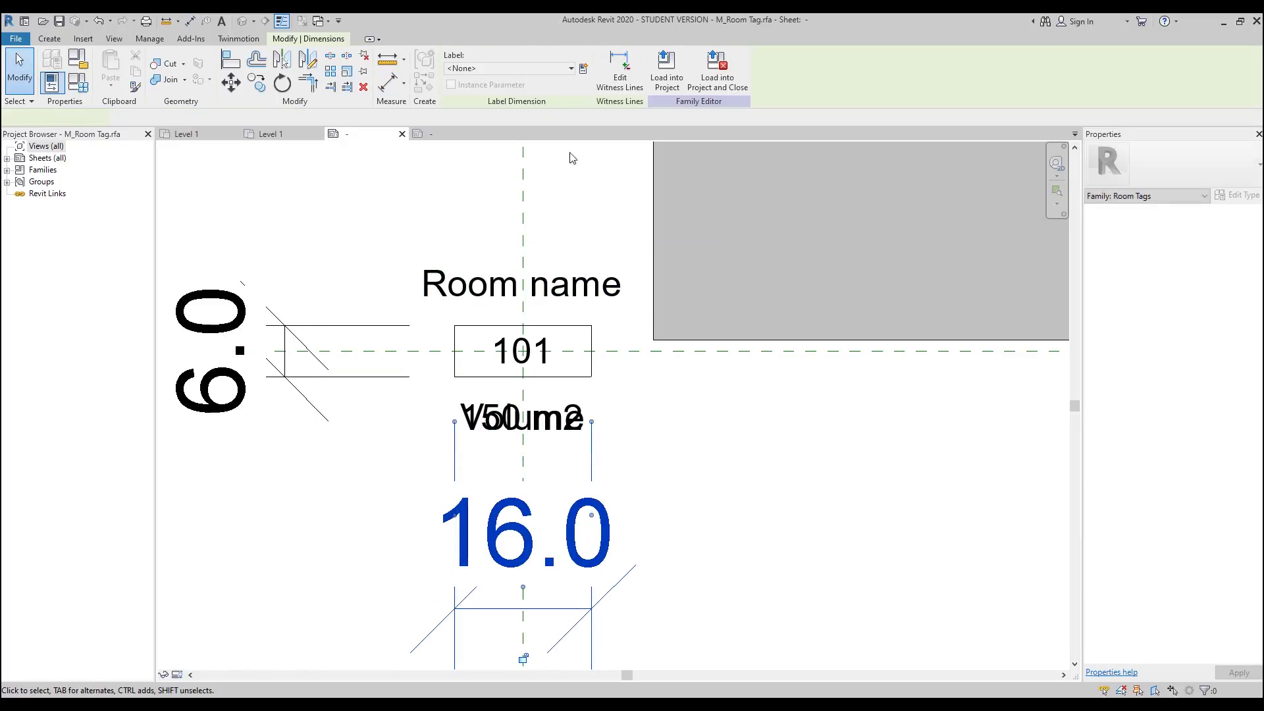
{"action": "left_click", "coordinate": [583, 68]}
{"action": "type", "text": "W"}
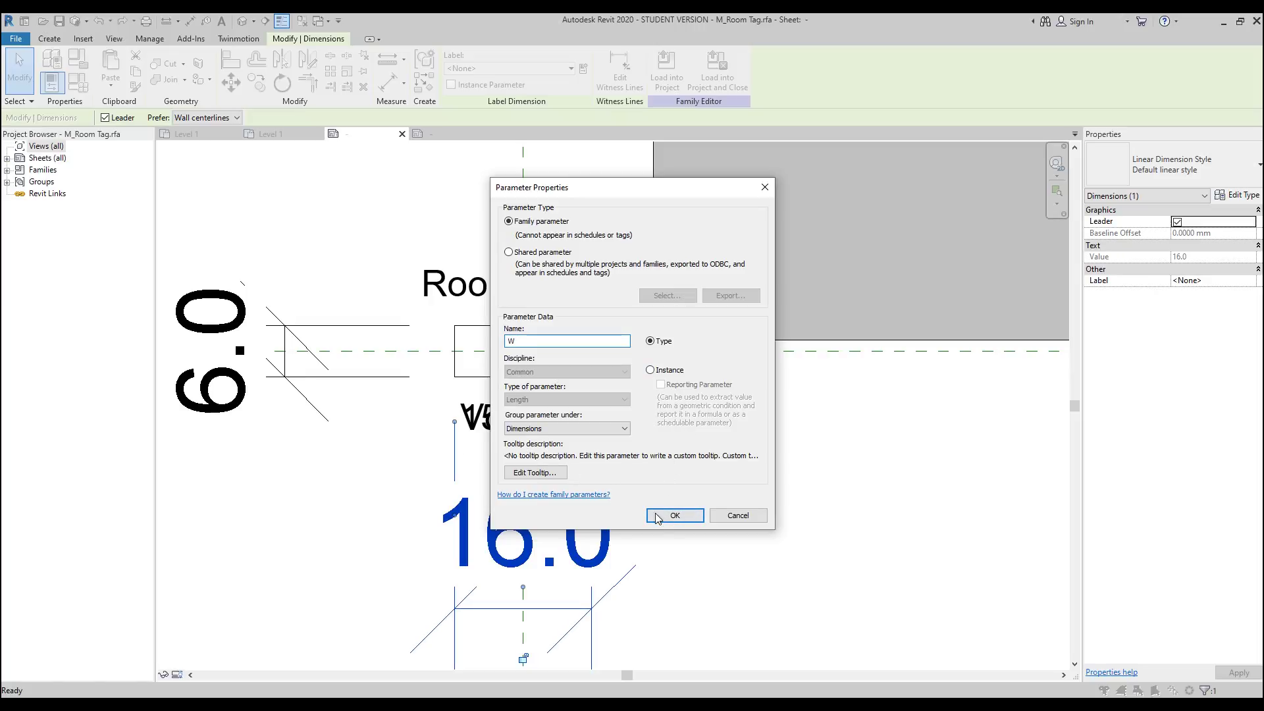
{"action": "left_click", "coordinate": [675, 515]}
Step: Label the number rectangle's height dimension with a new type family parameter named H
{"action": "left_click", "coordinate": [379, 337]}
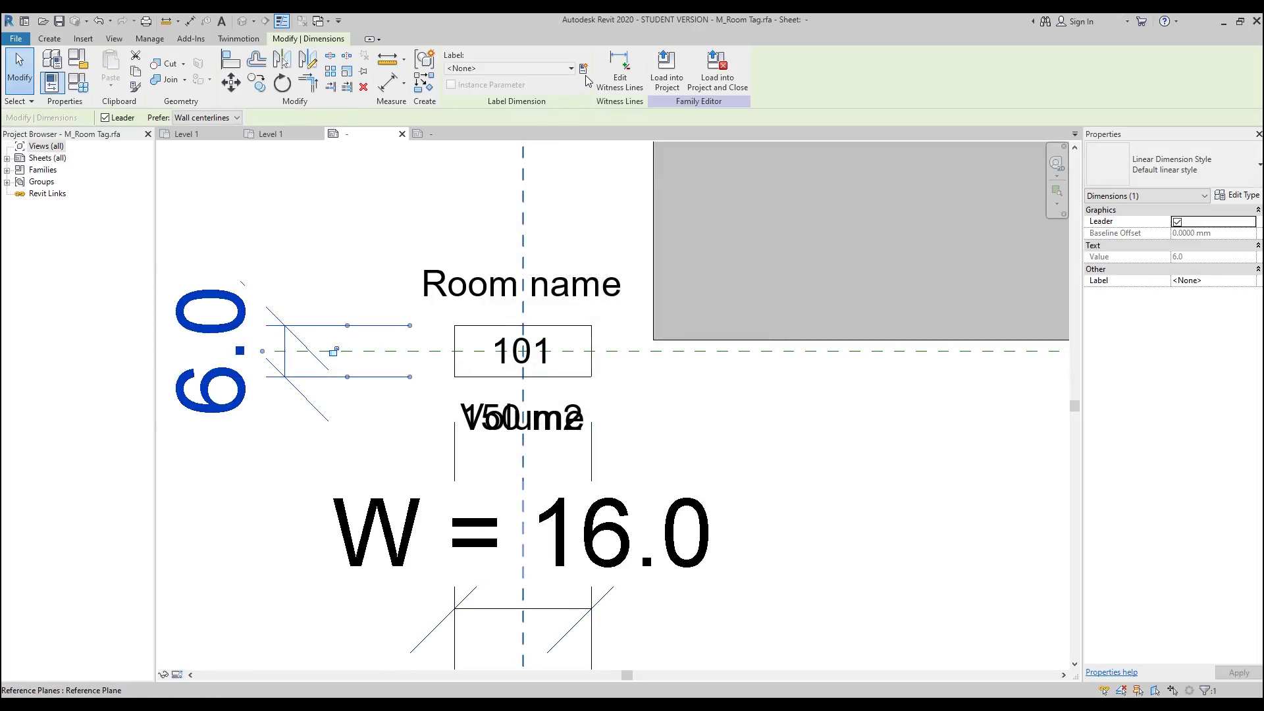
{"action": "left_click", "coordinate": [583, 68]}
{"action": "type", "text": "H"}
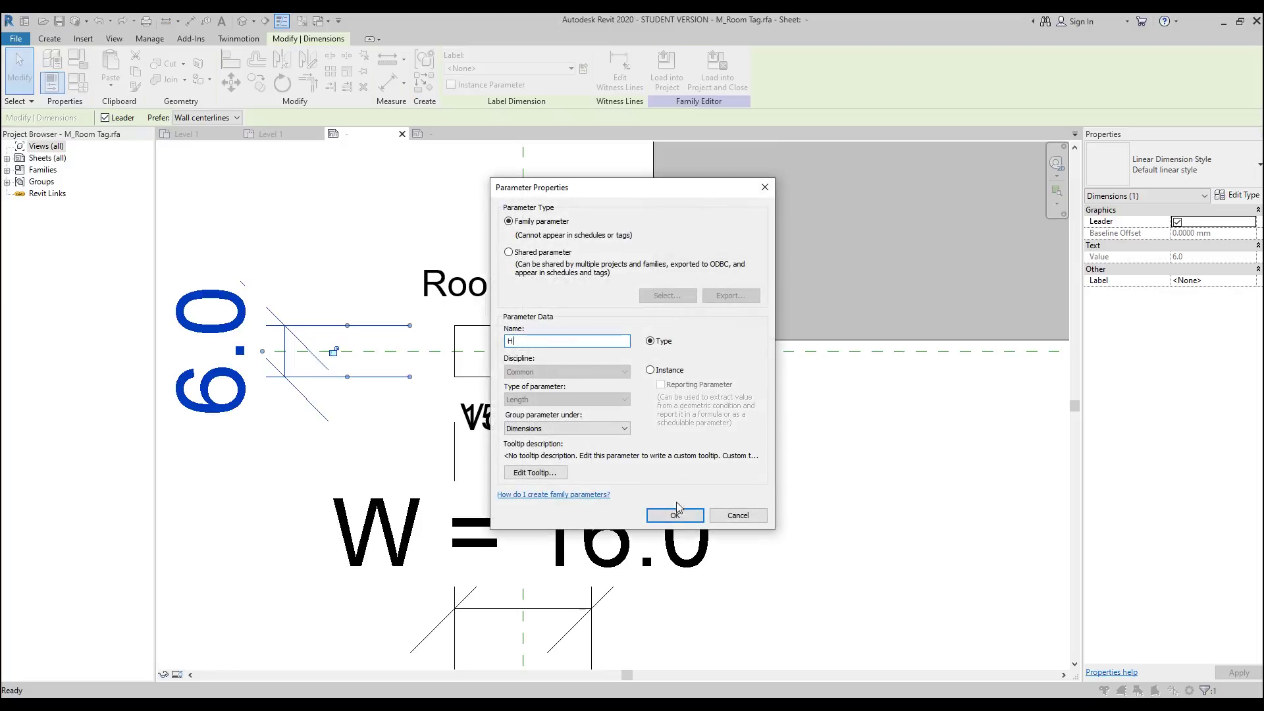
{"action": "left_click", "coordinate": [675, 515]}
{"action": "left_click", "coordinate": [772, 448]}
Step: Associate the nested grey annotation's H parameter with the room tag family's H parameter
{"action": "scroll", "coordinate": [724, 437], "scroll_direction": "down", "scroll_amount": 3}
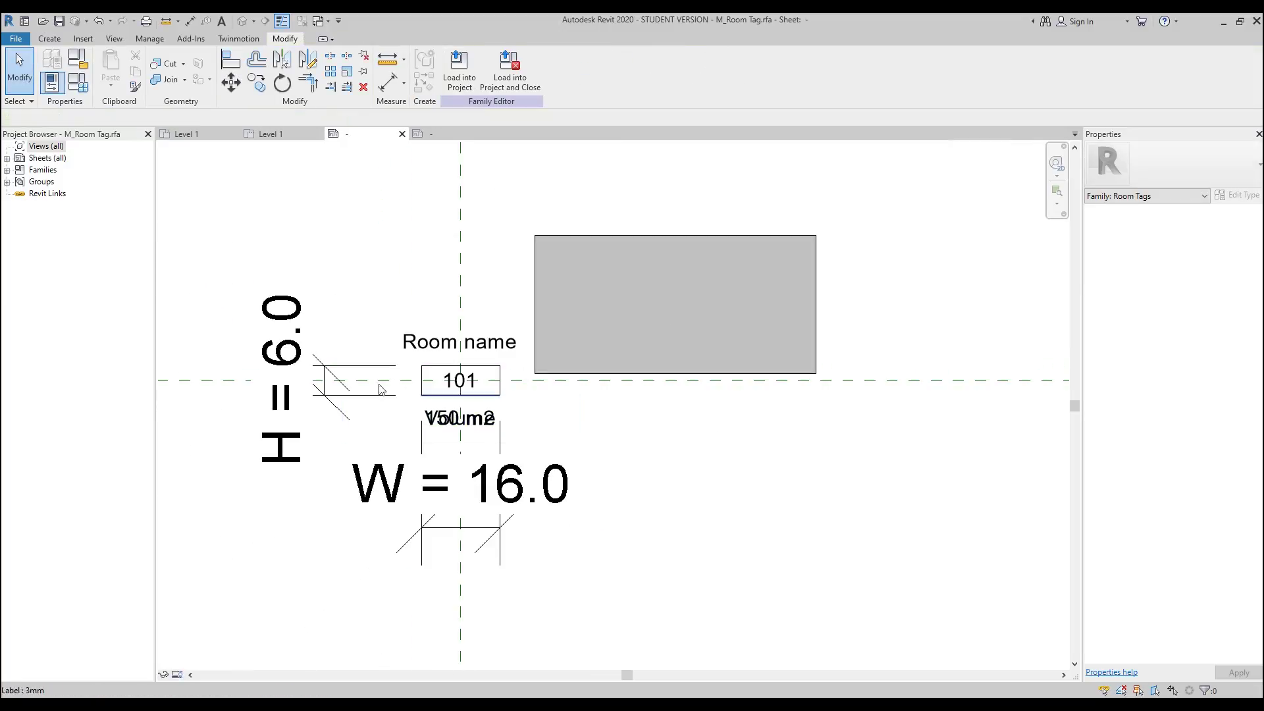
{"action": "left_click", "coordinate": [546, 319]}
{"action": "left_click", "coordinate": [611, 235]}
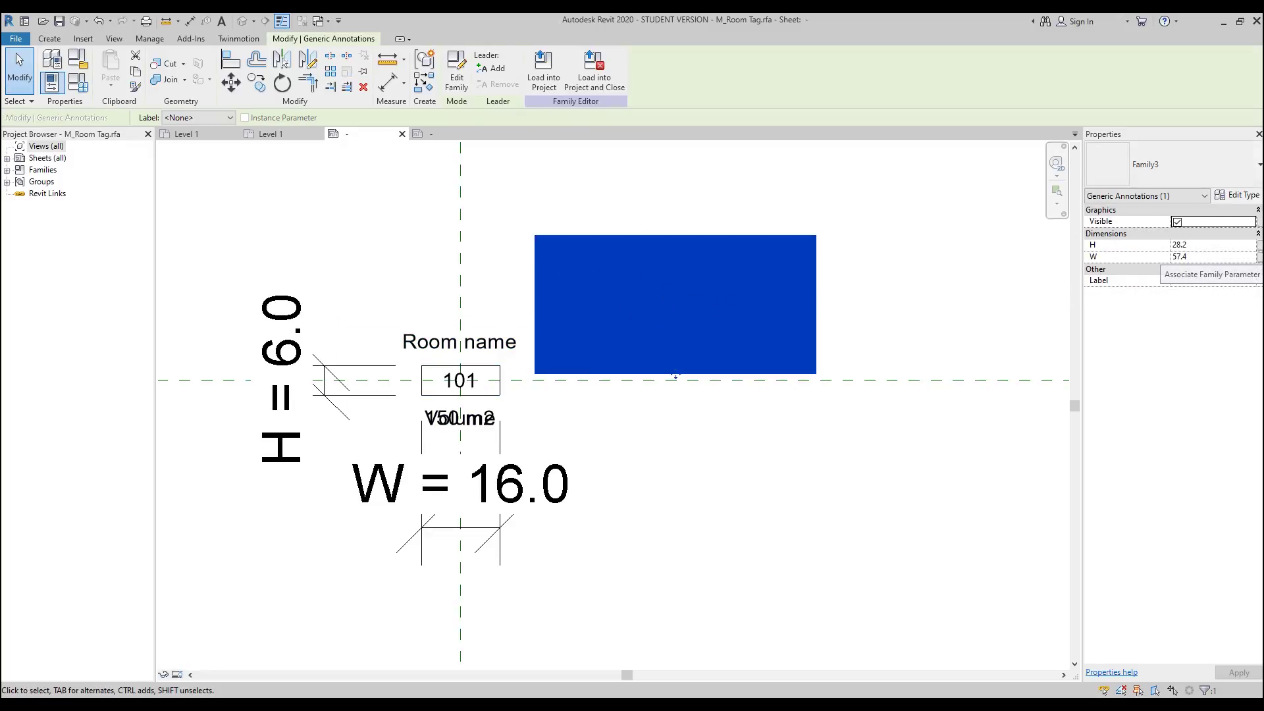
{"action": "left_click", "coordinate": [1259, 245]}
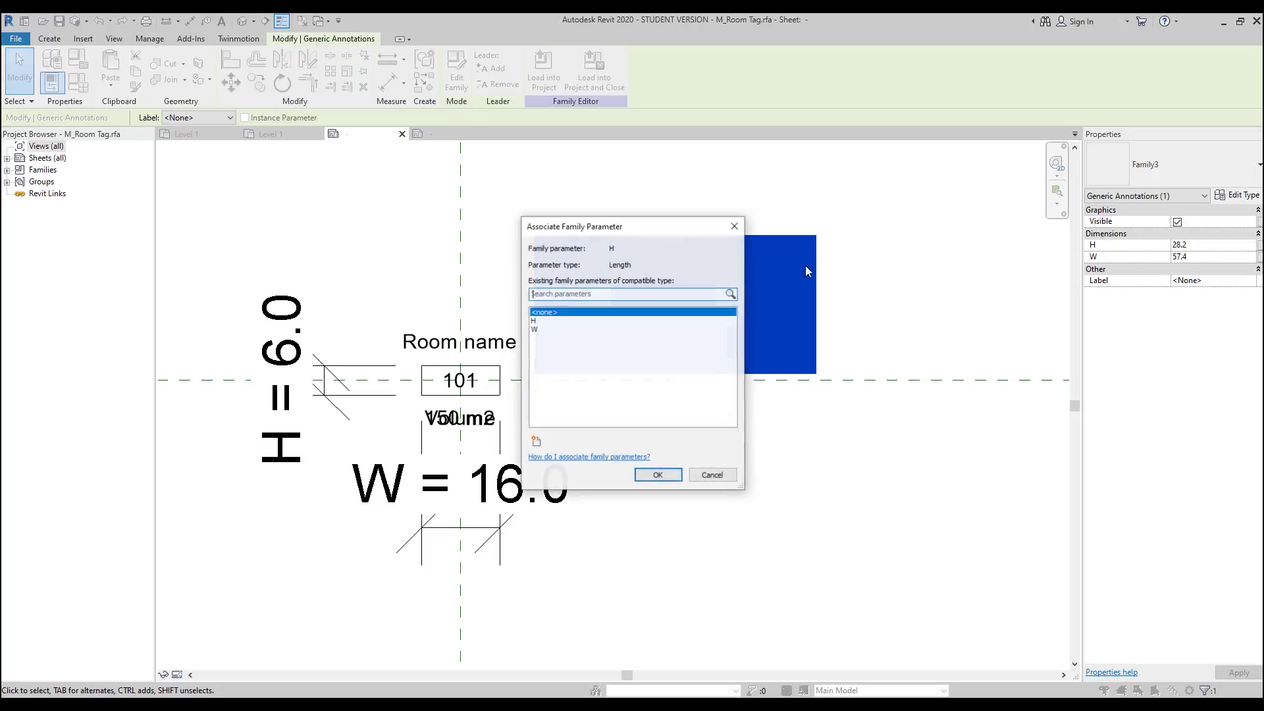
{"action": "left_click", "coordinate": [550, 321]}
{"action": "left_click", "coordinate": [659, 475]}
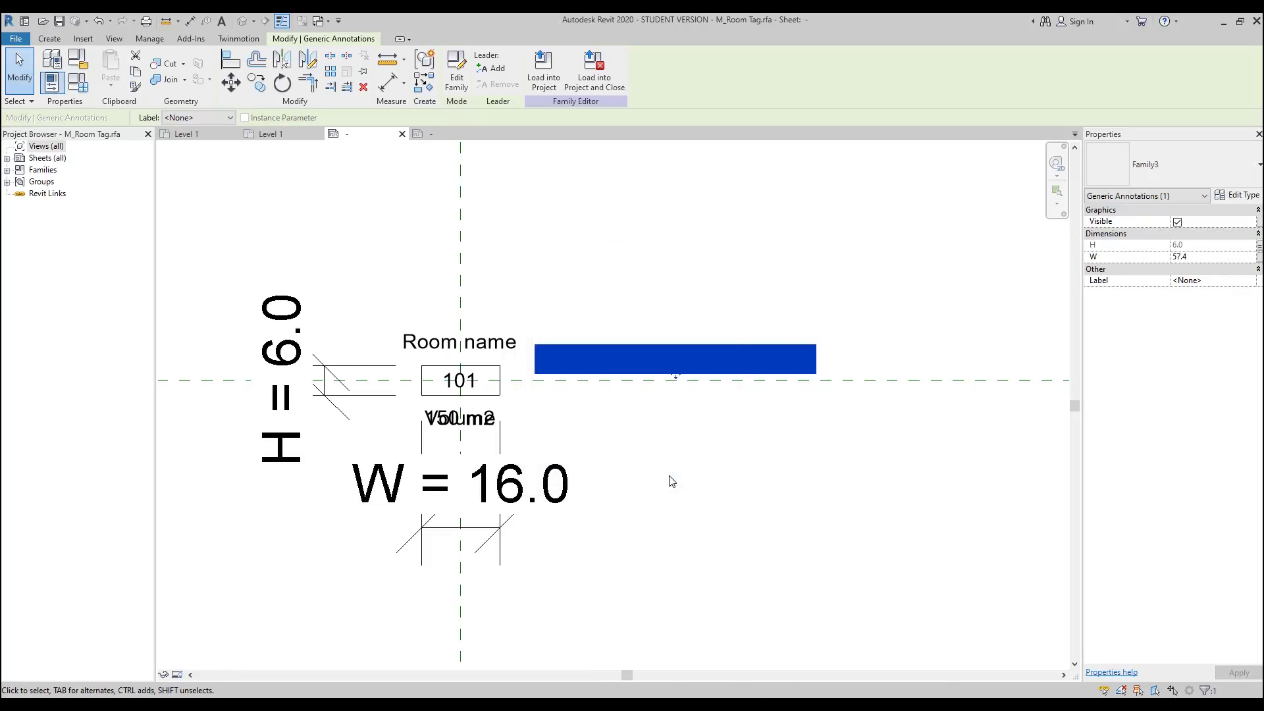
Step: Associate the nested grey annotation's W parameter with the room tag family's W parameter
{"action": "left_click", "coordinate": [1259, 256]}
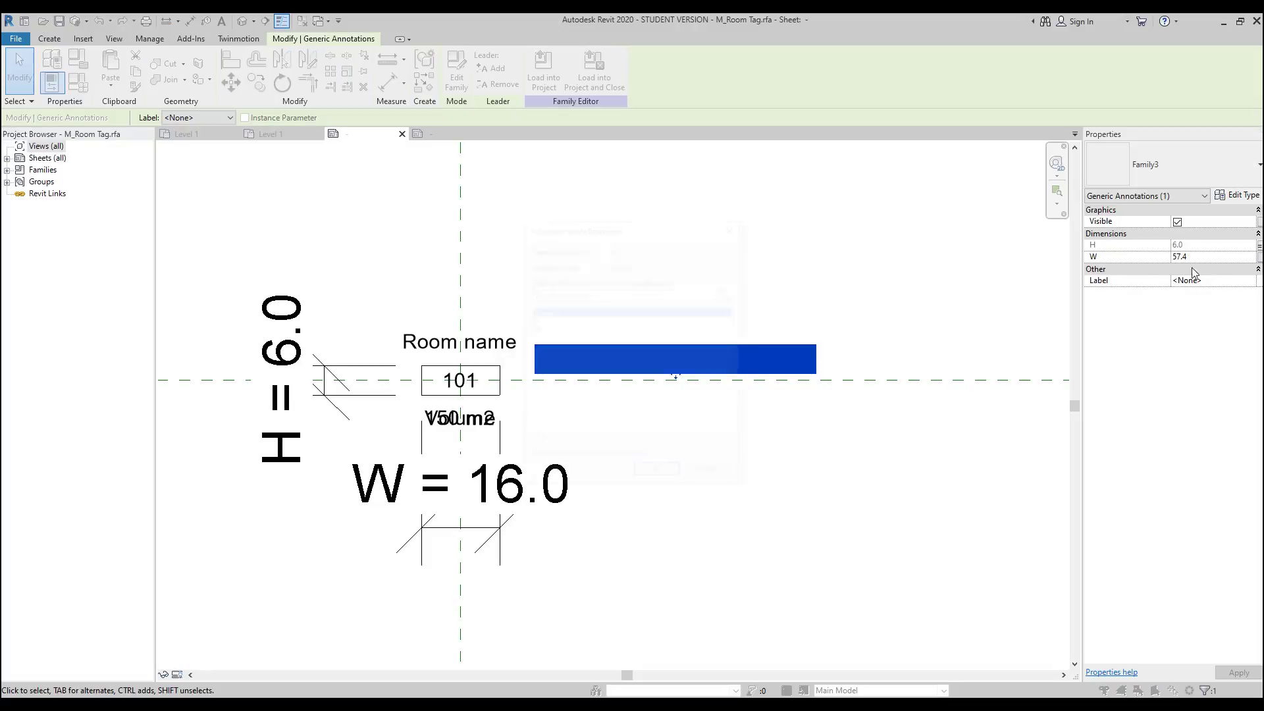
{"action": "left_click", "coordinate": [552, 329]}
{"action": "left_click", "coordinate": [650, 474]}
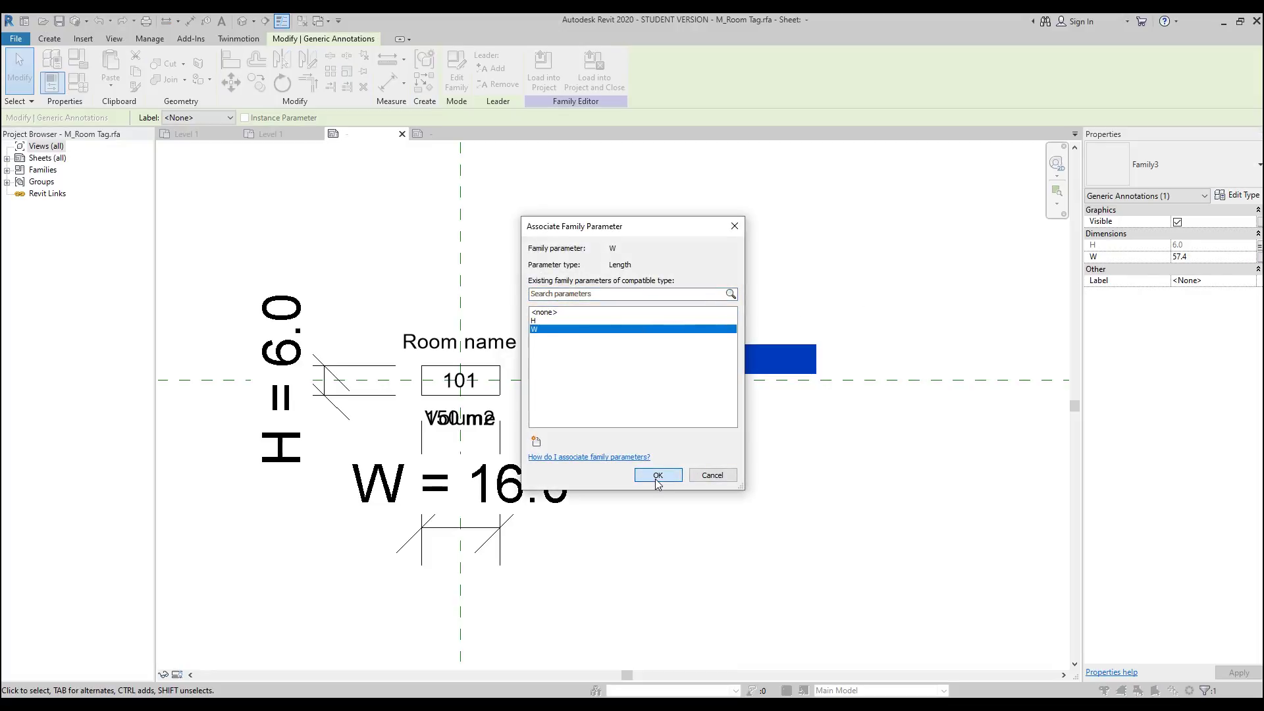
{"action": "left_click", "coordinate": [660, 474]}
Step: Align the nested annotation's left and bottom edges to the matching lines of the room number rectangle
{"action": "scroll", "coordinate": [692, 340], "scroll_direction": "up", "scroll_amount": 2}
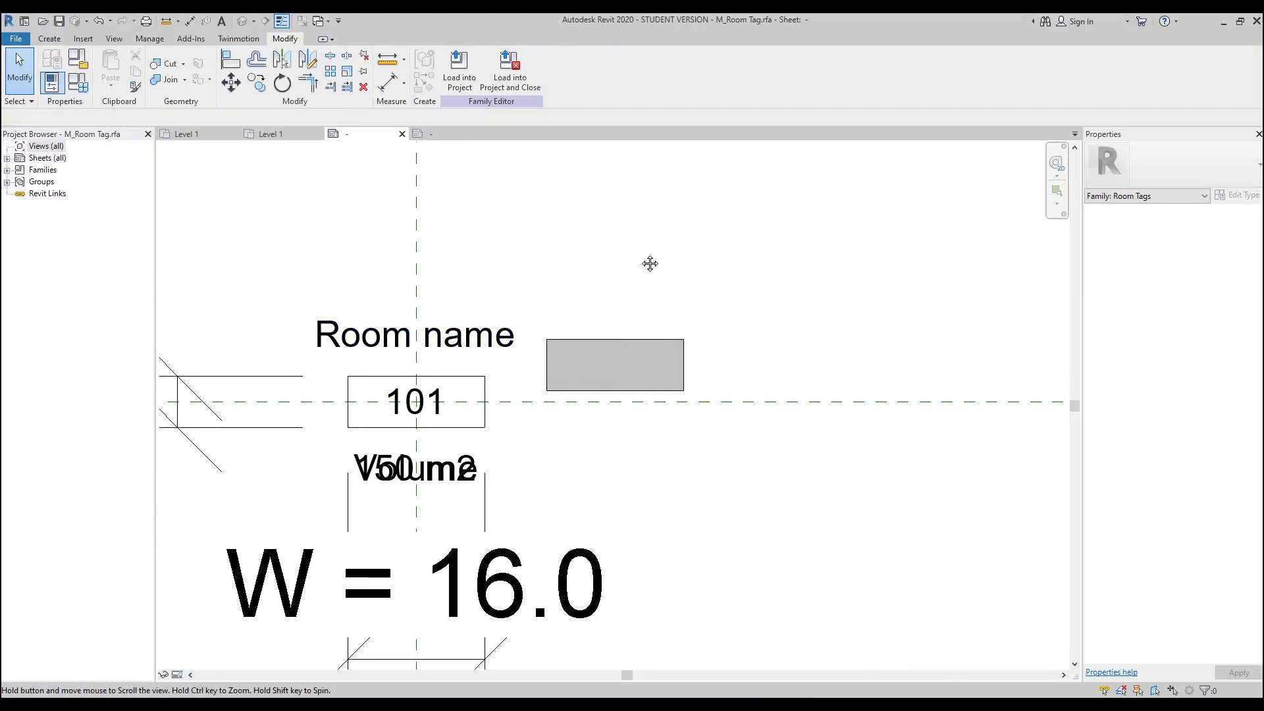
{"action": "middle_click_drag", "start_coordinate": [615, 272], "coordinate": [668, 259]}
{"action": "key", "text": "a"}
{"action": "key", "text": "l"}
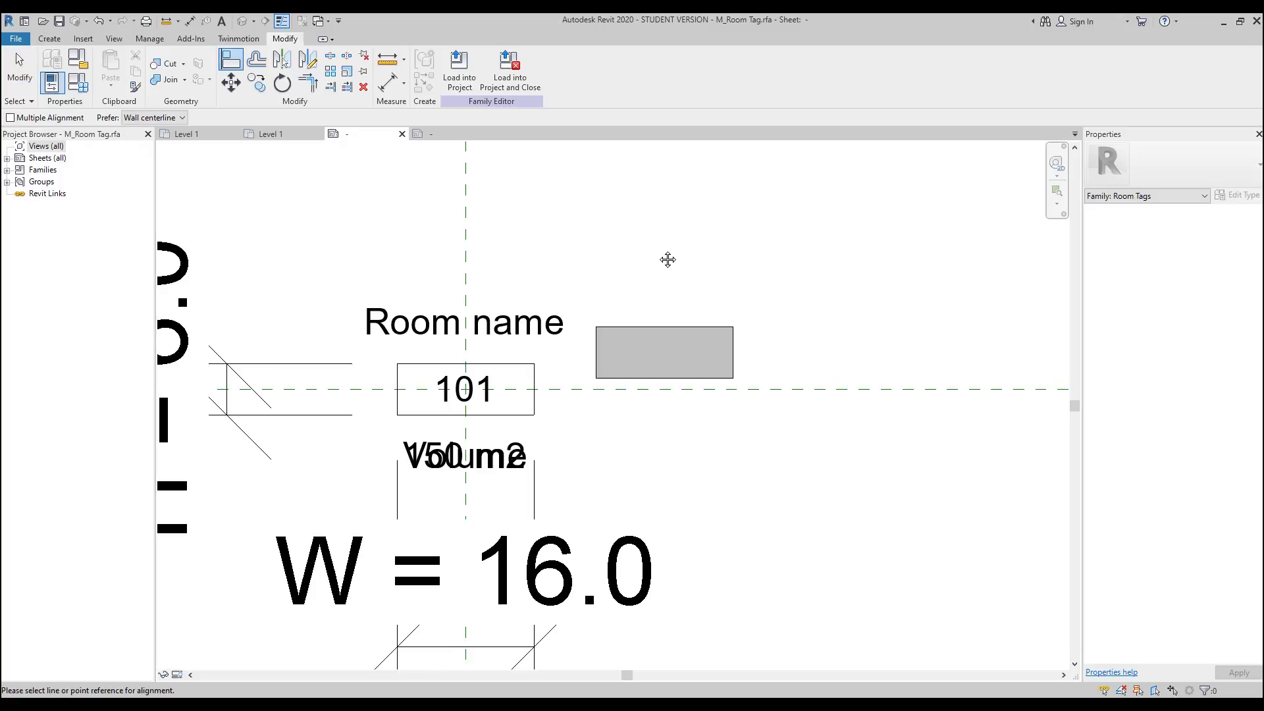
{"action": "scroll", "coordinate": [560, 350], "scroll_direction": "up", "scroll_amount": 2}
{"action": "left_click", "coordinate": [348, 435]}
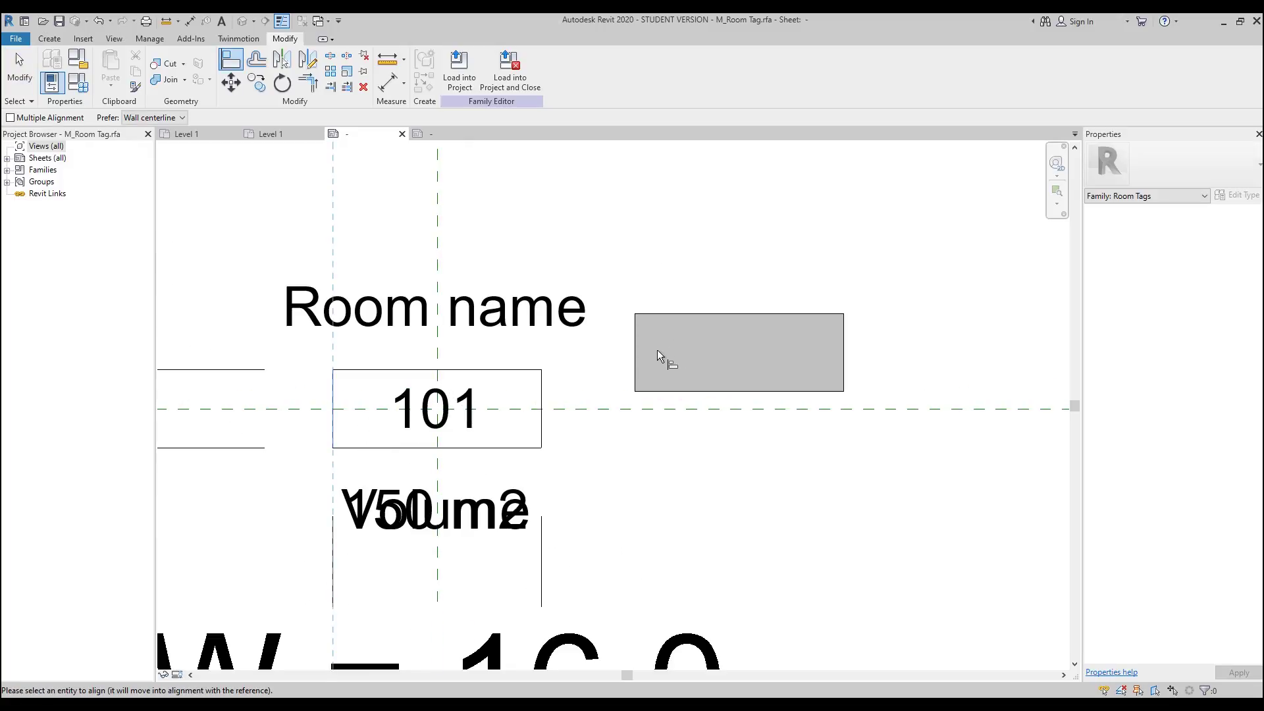
{"action": "left_click", "coordinate": [635, 356]}
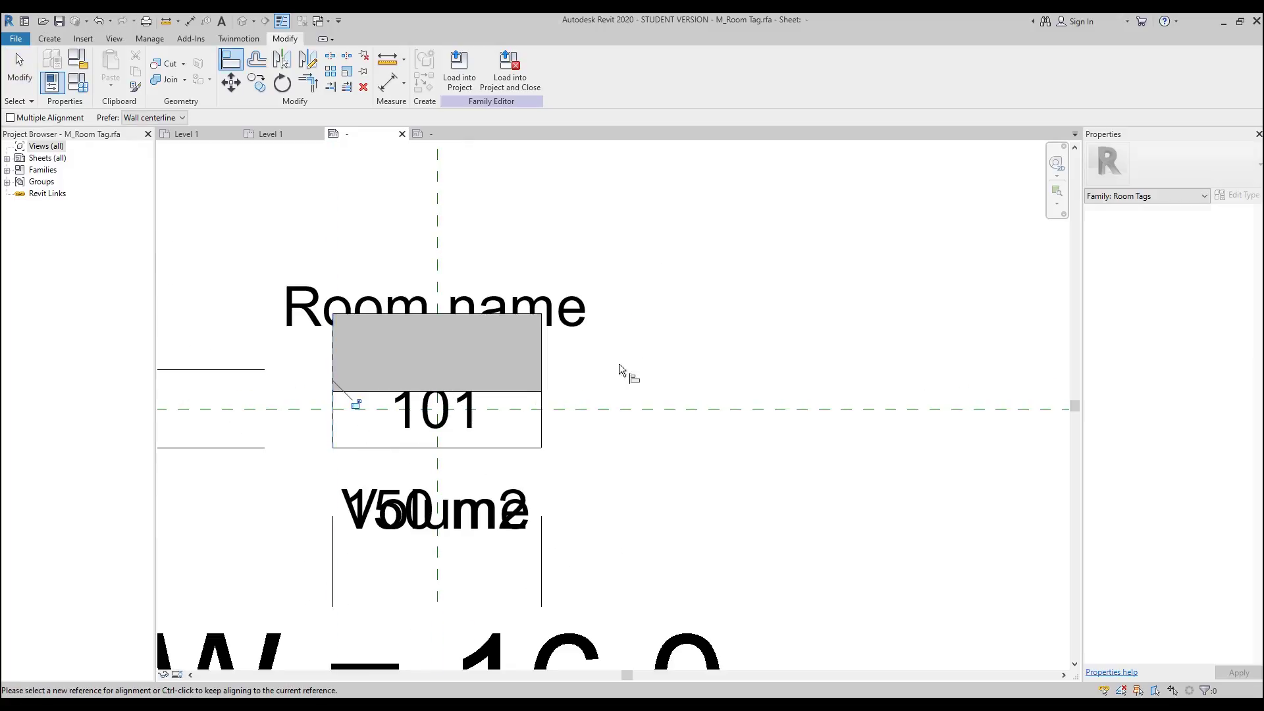
{"action": "left_click", "coordinate": [374, 450]}
{"action": "left_click", "coordinate": [382, 391]}
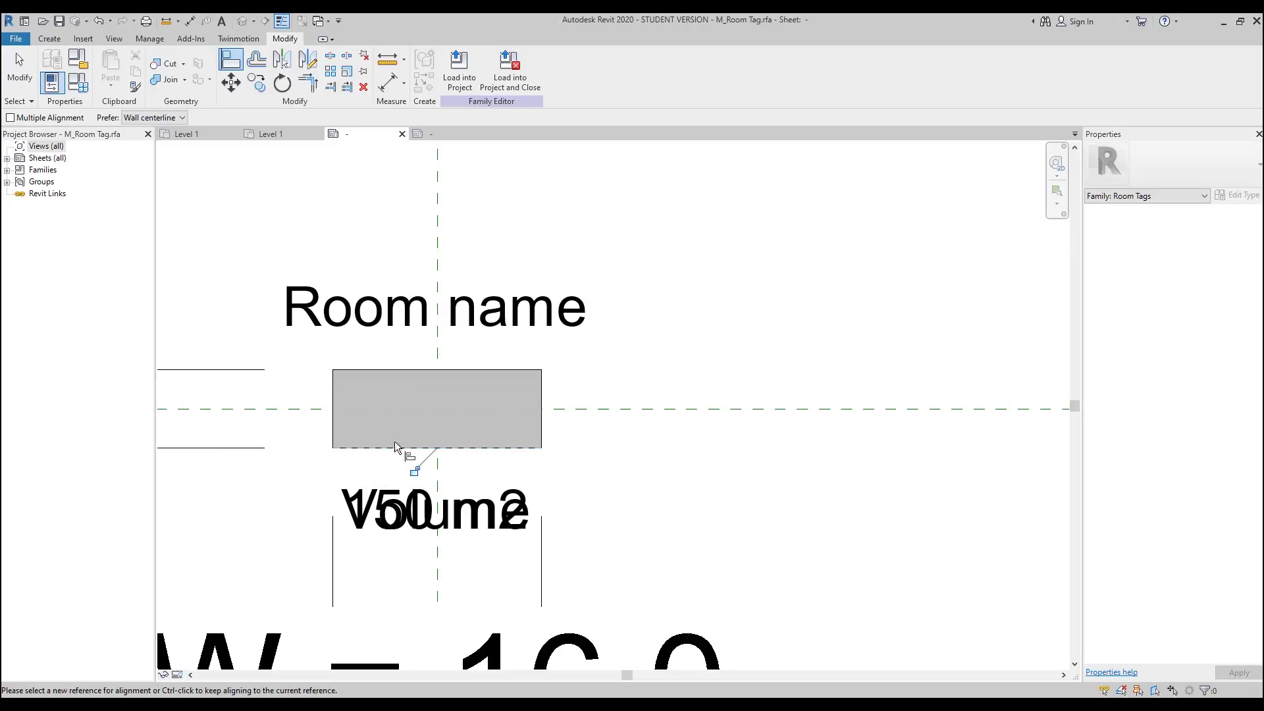
{"action": "key", "text": "Escape"}
{"action": "key", "text": "Escape"}
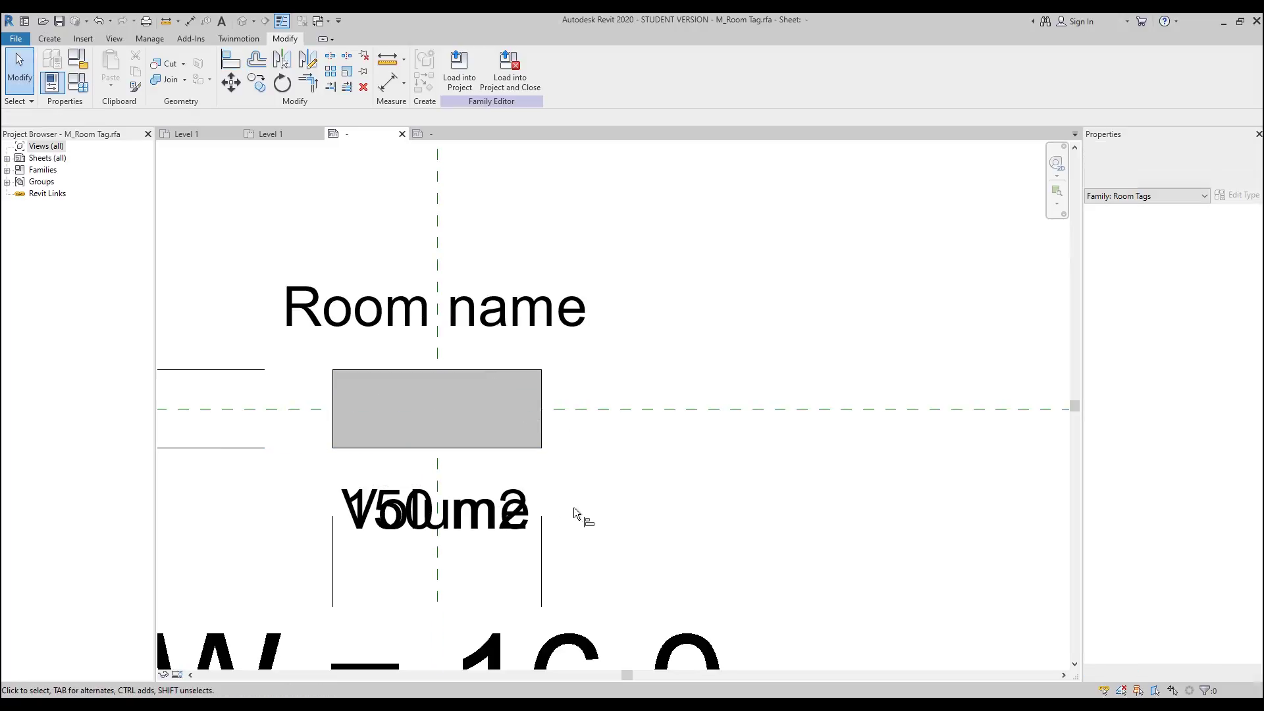
Step: Turn on Preview Visibility in the room tag family view
{"action": "left_click", "coordinate": [340, 446]}
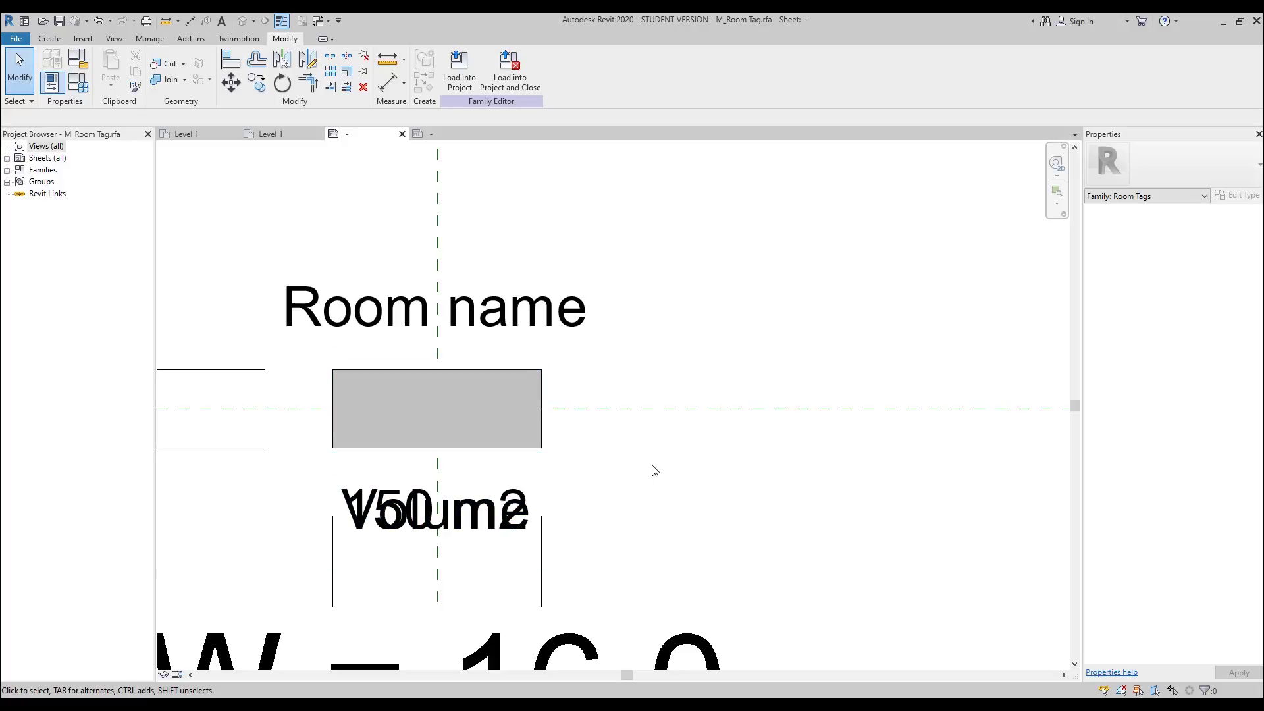
{"action": "middle_click_drag", "start_coordinate": [652, 471], "coordinate": [754, 472]}
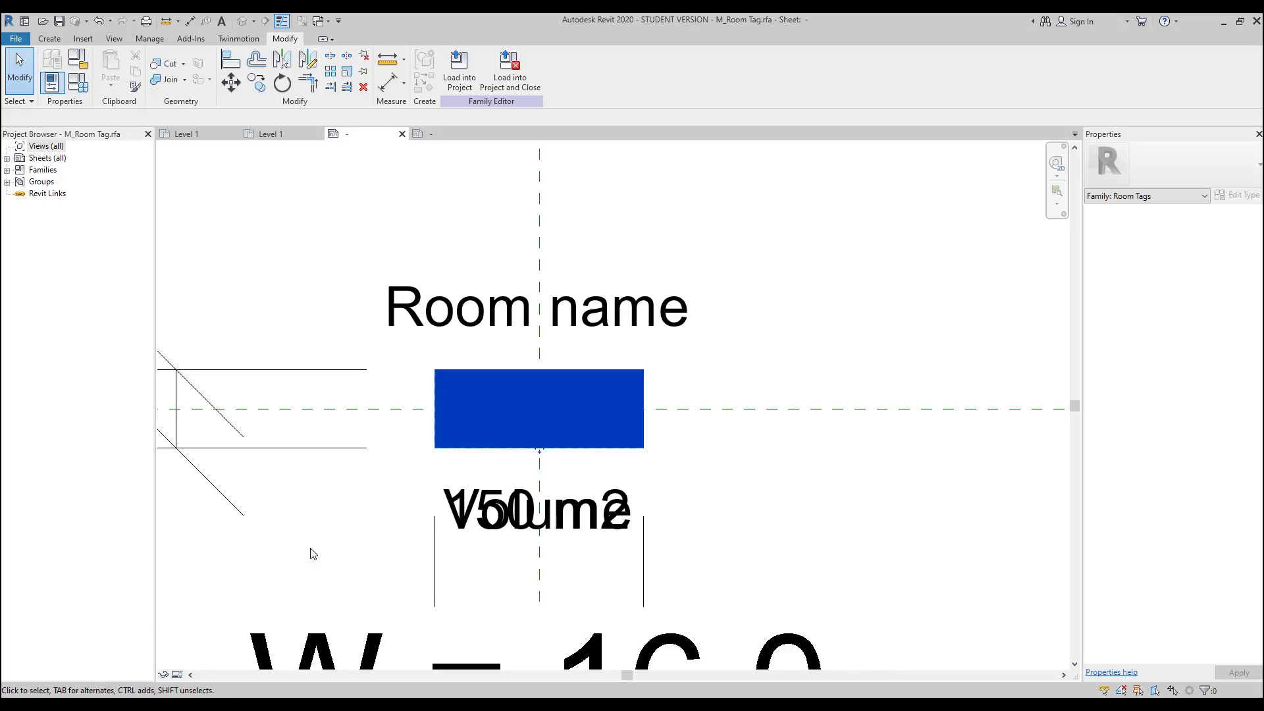
{"action": "left_click", "coordinate": [177, 675]}
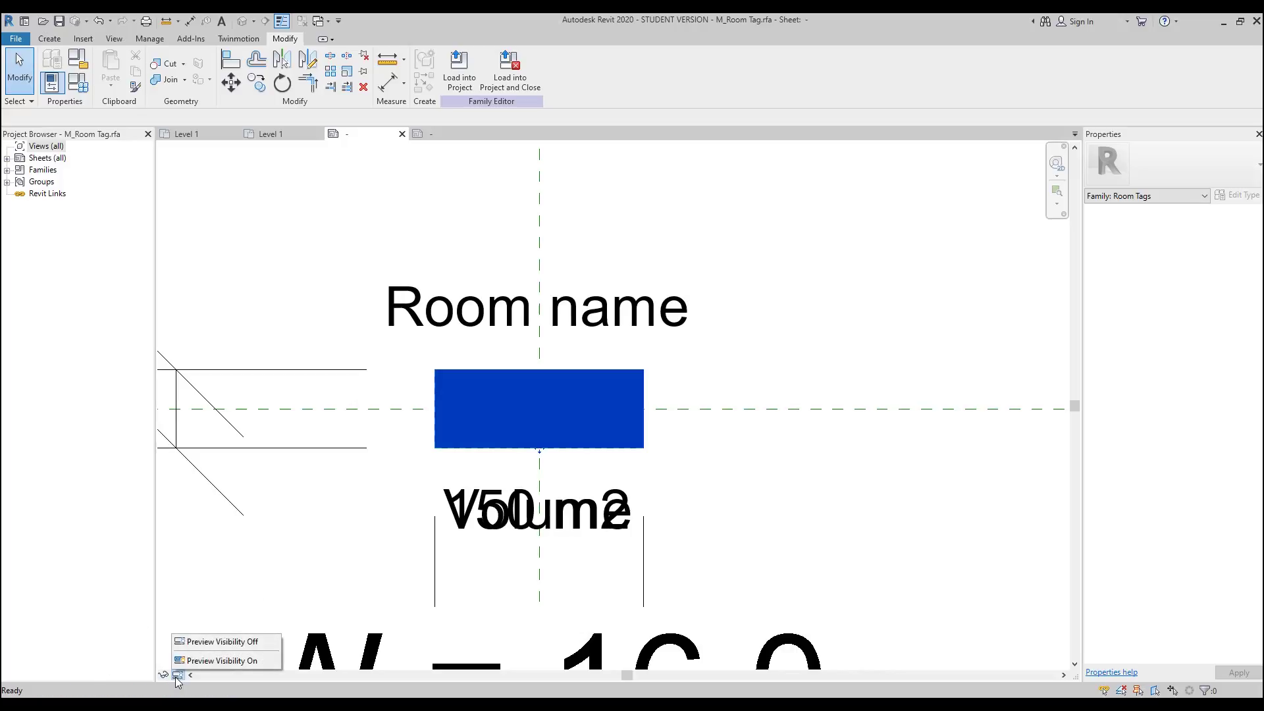
{"action": "left_click", "coordinate": [220, 661]}
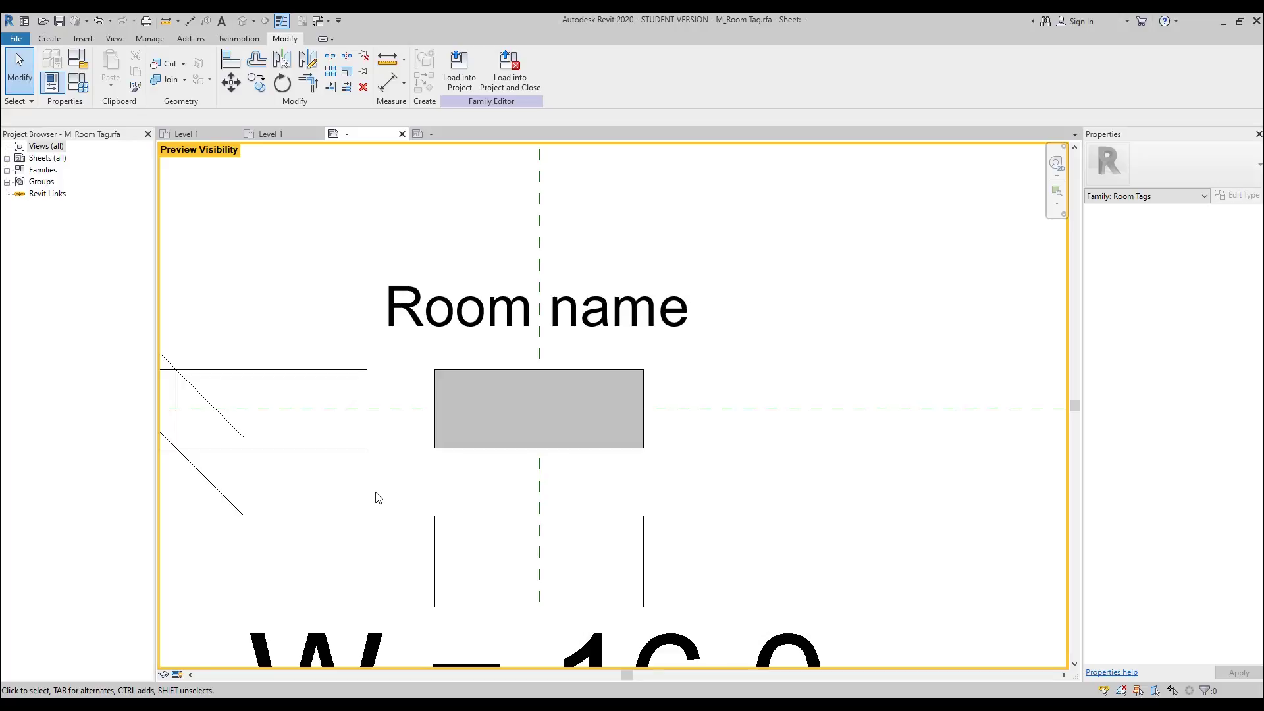
Step: Load the room tag family into Project2 only, overwriting the existing version without its parameter values
{"action": "left_click", "coordinate": [303, 135]}
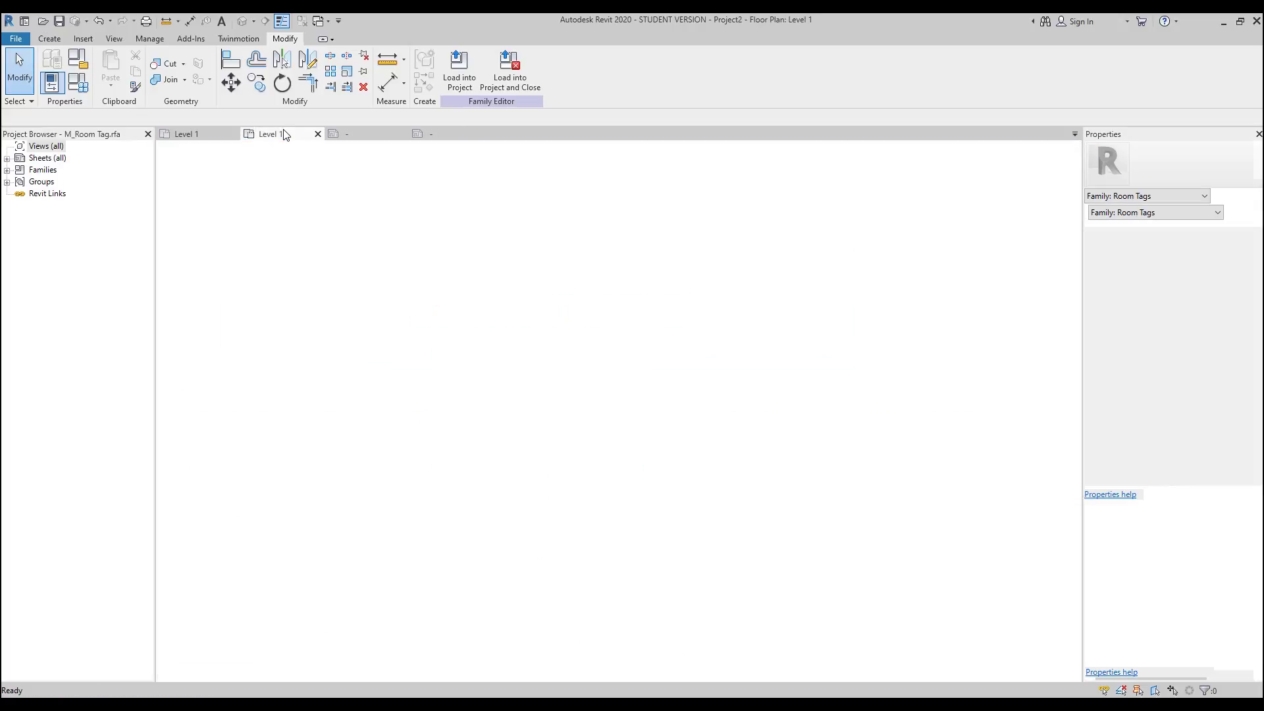
{"action": "left_click", "coordinate": [369, 134]}
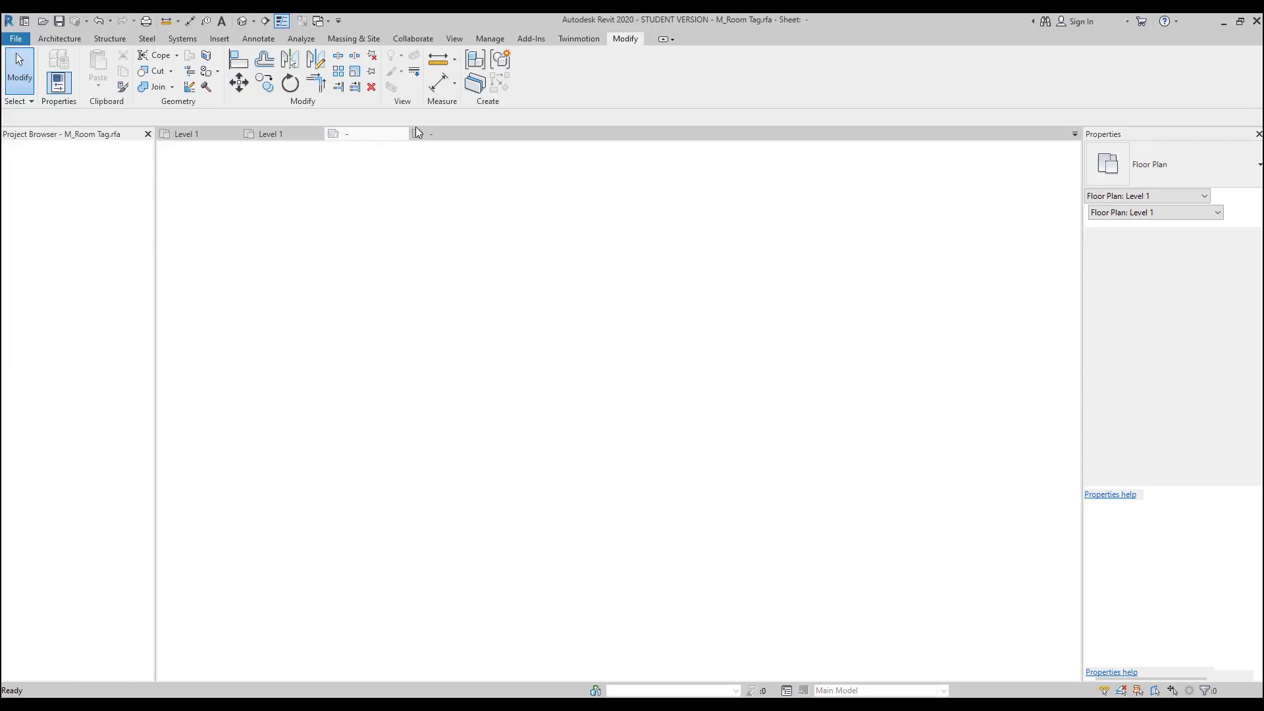
{"action": "left_click", "coordinate": [459, 69]}
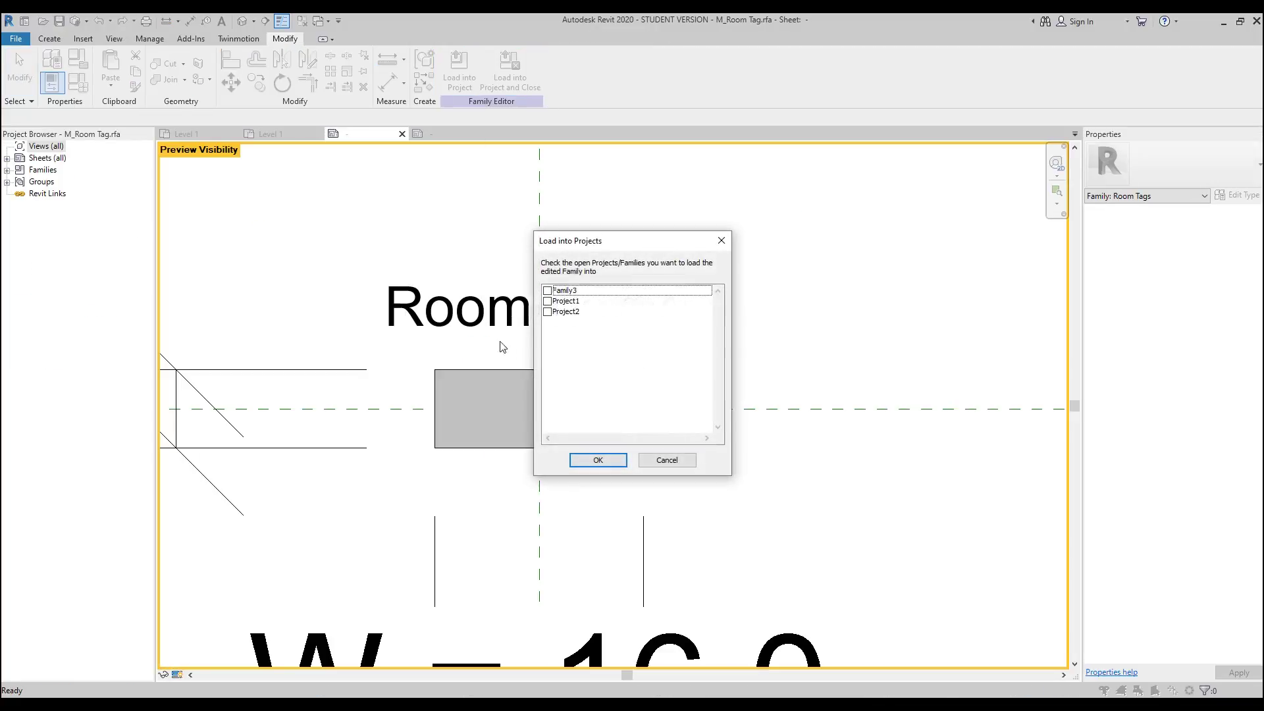
{"action": "left_click", "coordinate": [557, 313]}
{"action": "left_click", "coordinate": [598, 459]}
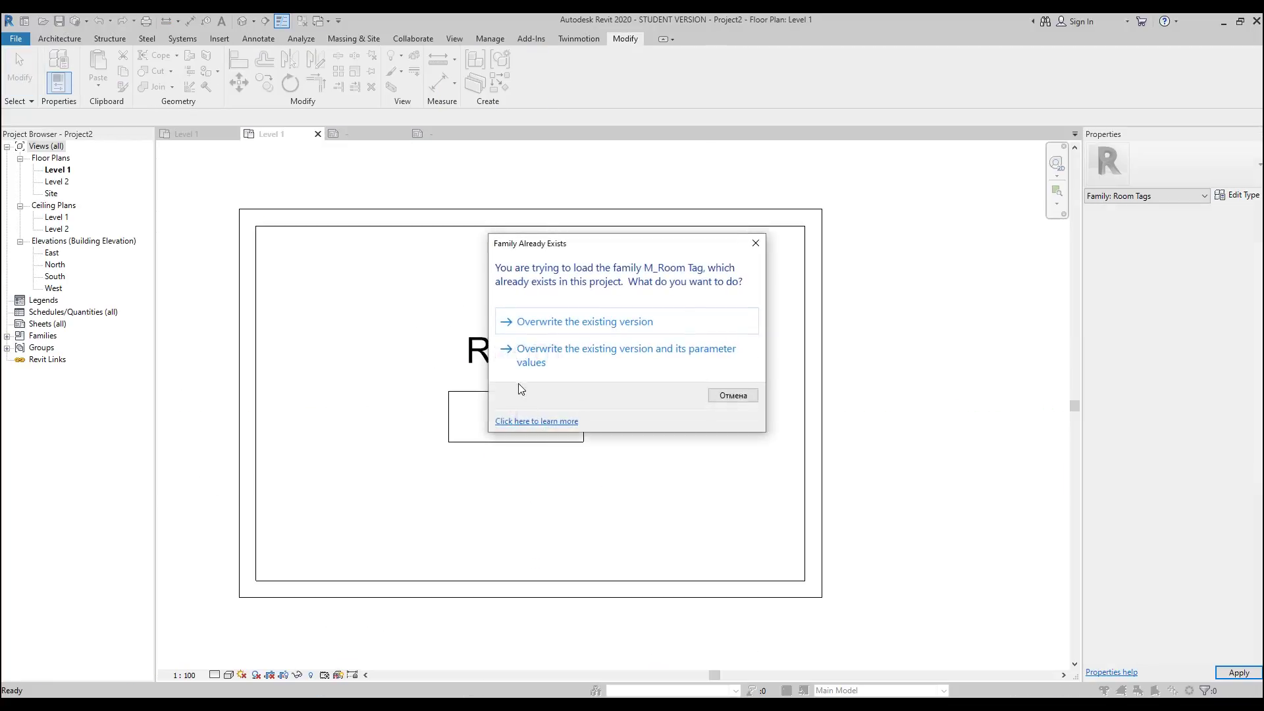
{"action": "left_click", "coordinate": [555, 323]}
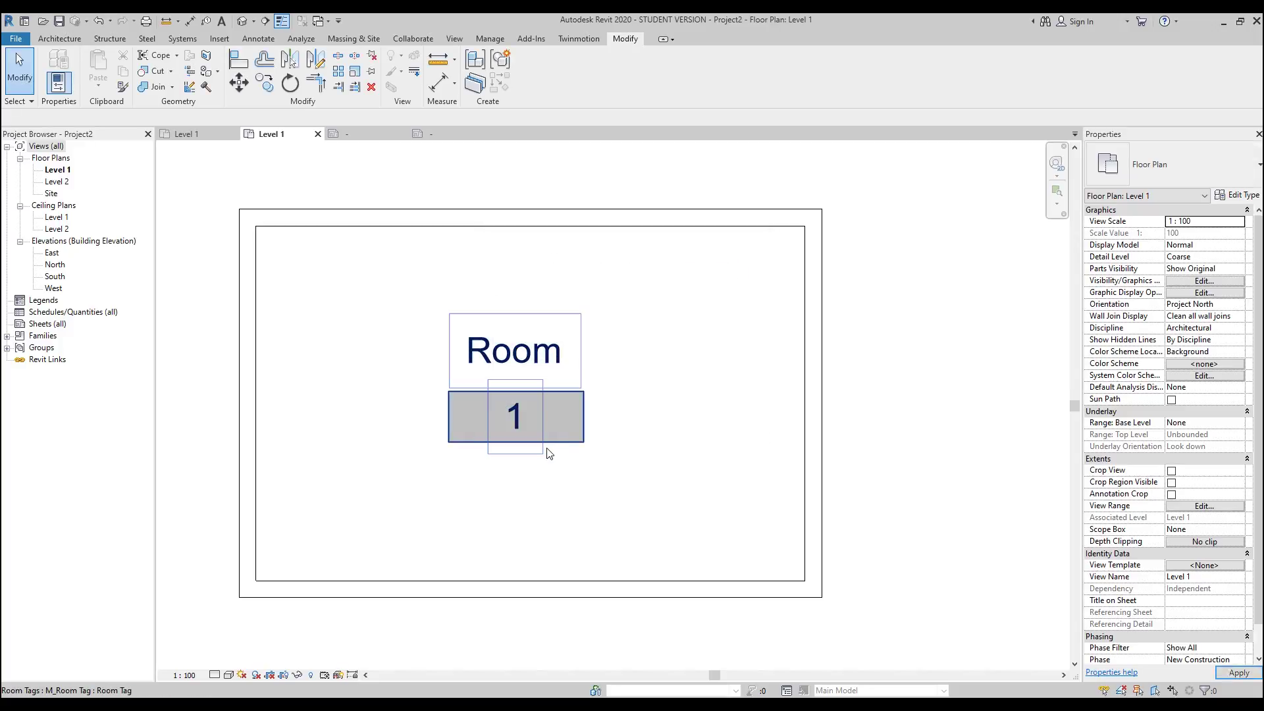
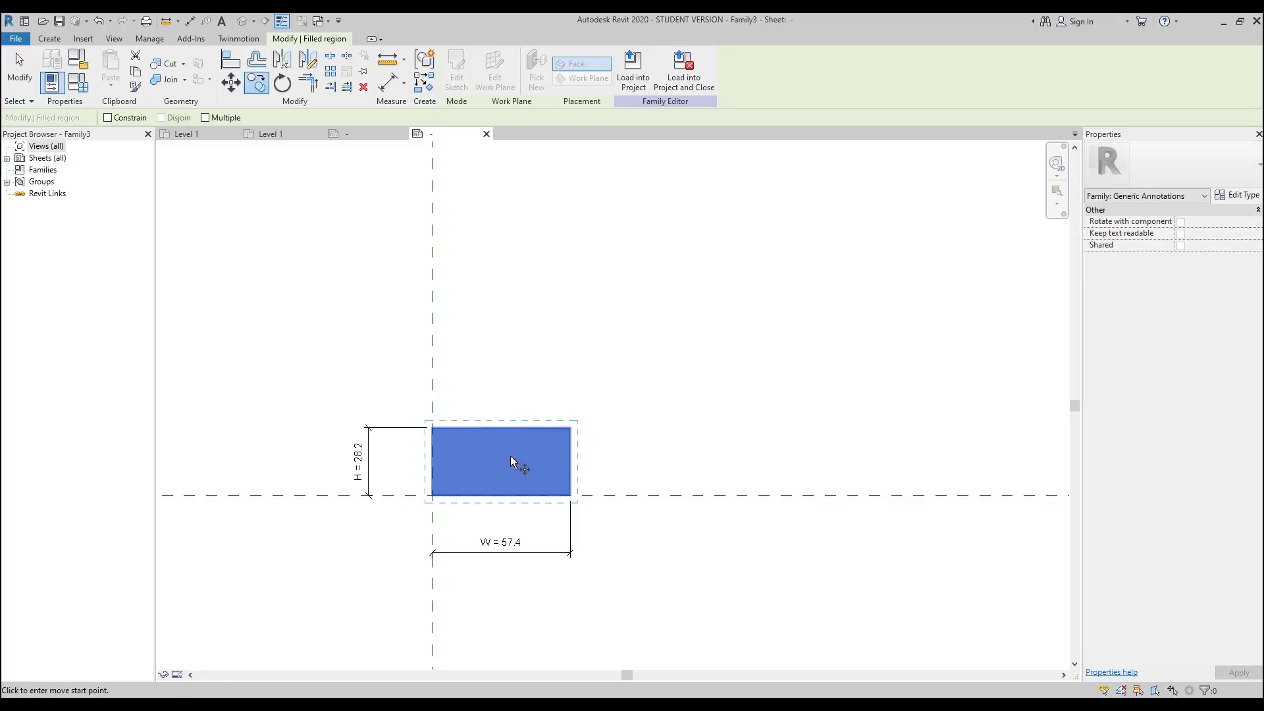
Step: Copy the blue filled region twice, placing one copy to its right and another above it
{"action": "left_click", "coordinate": [507, 457]}
{"action": "left_click", "coordinate": [731, 423]}
{"action": "key", "text": "c"}
{"action": "key", "text": "c"}
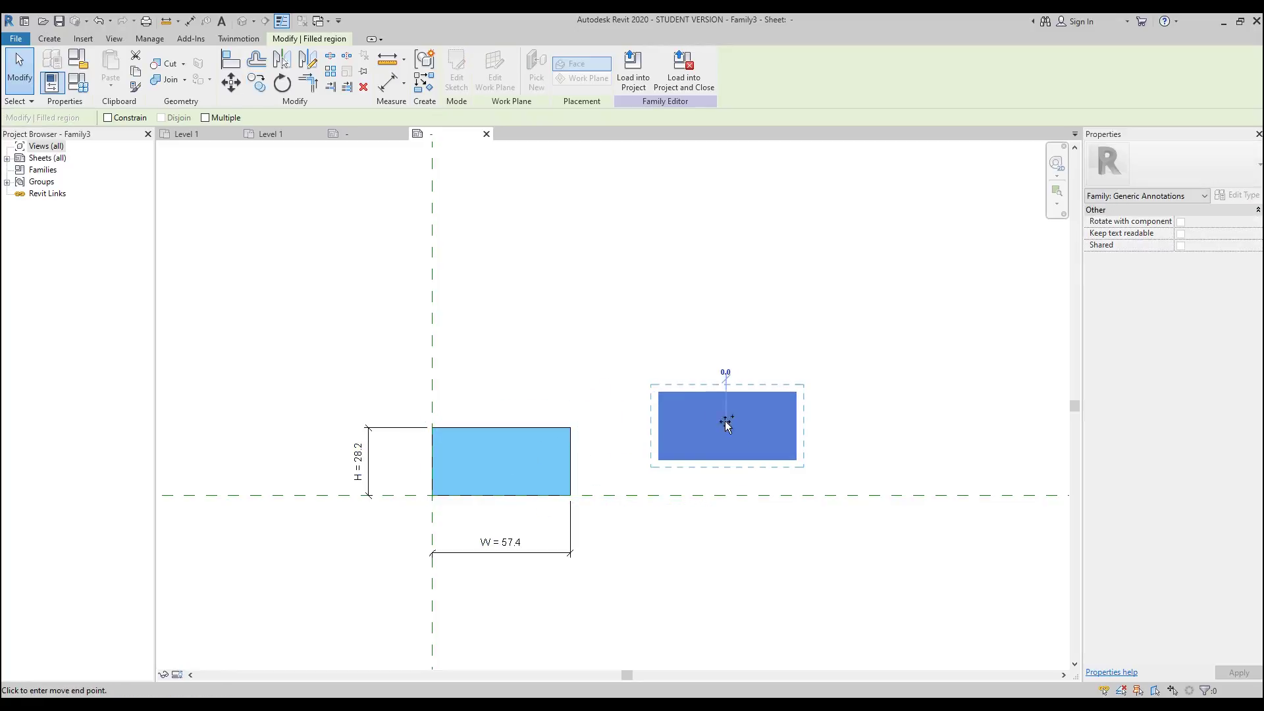
{"action": "left_click", "coordinate": [728, 425]}
{"action": "left_click", "coordinate": [592, 322]}
{"action": "key", "text": "Escape"}
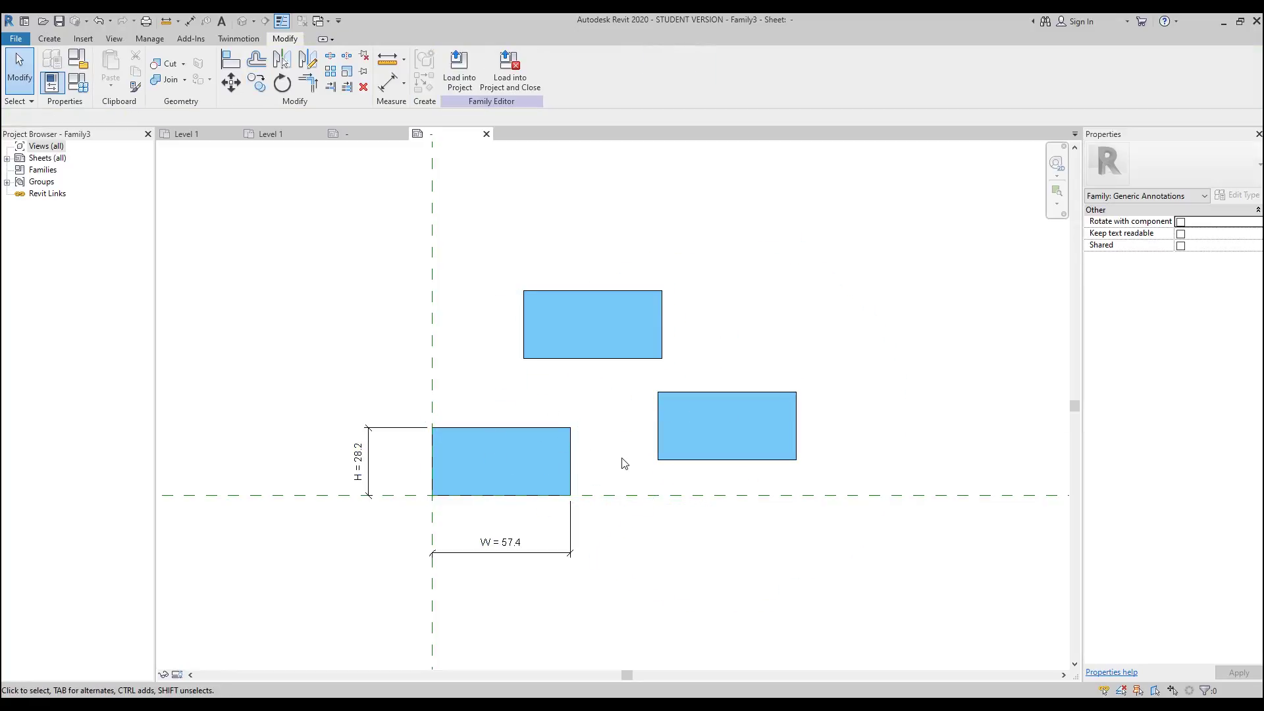
Step: Change the right-hand copy of the filled region to the Gray type
{"action": "middle_click_drag", "start_coordinate": [626, 466], "coordinate": [535, 467]}
{"action": "left_click", "coordinate": [663, 393]}
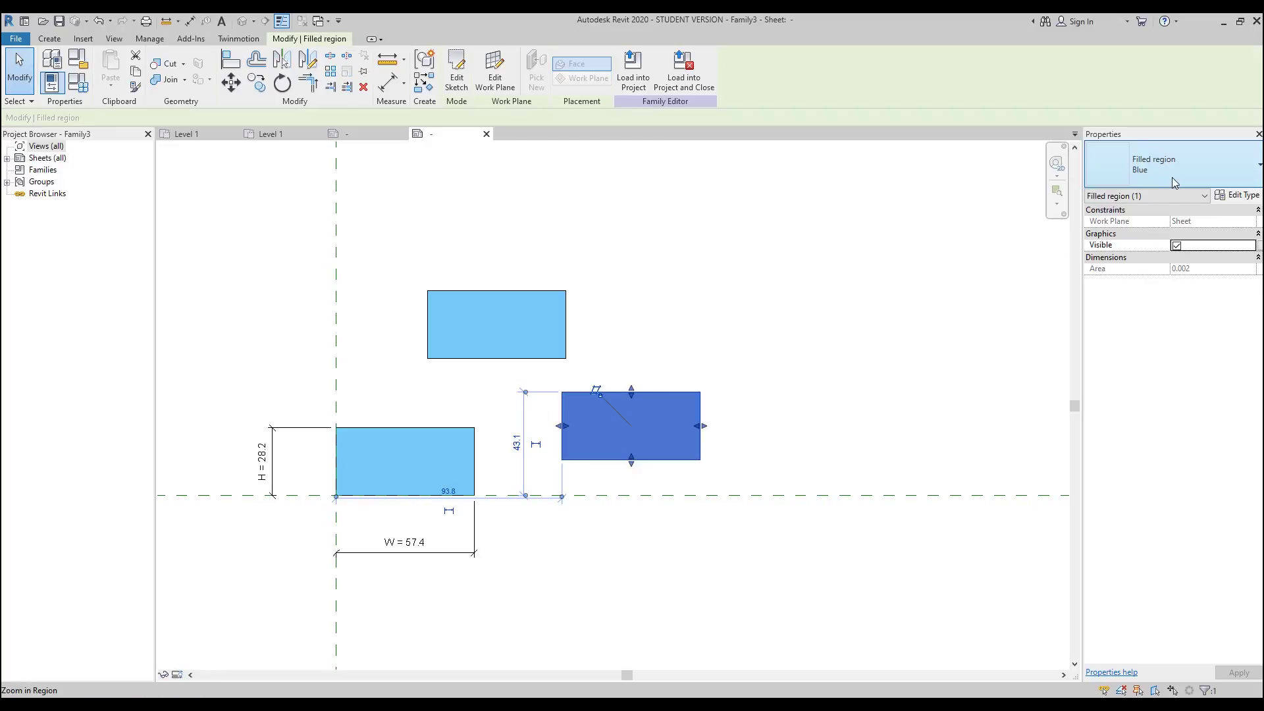
{"action": "left_click", "coordinate": [1175, 171]}
{"action": "left_click", "coordinate": [1115, 263]}
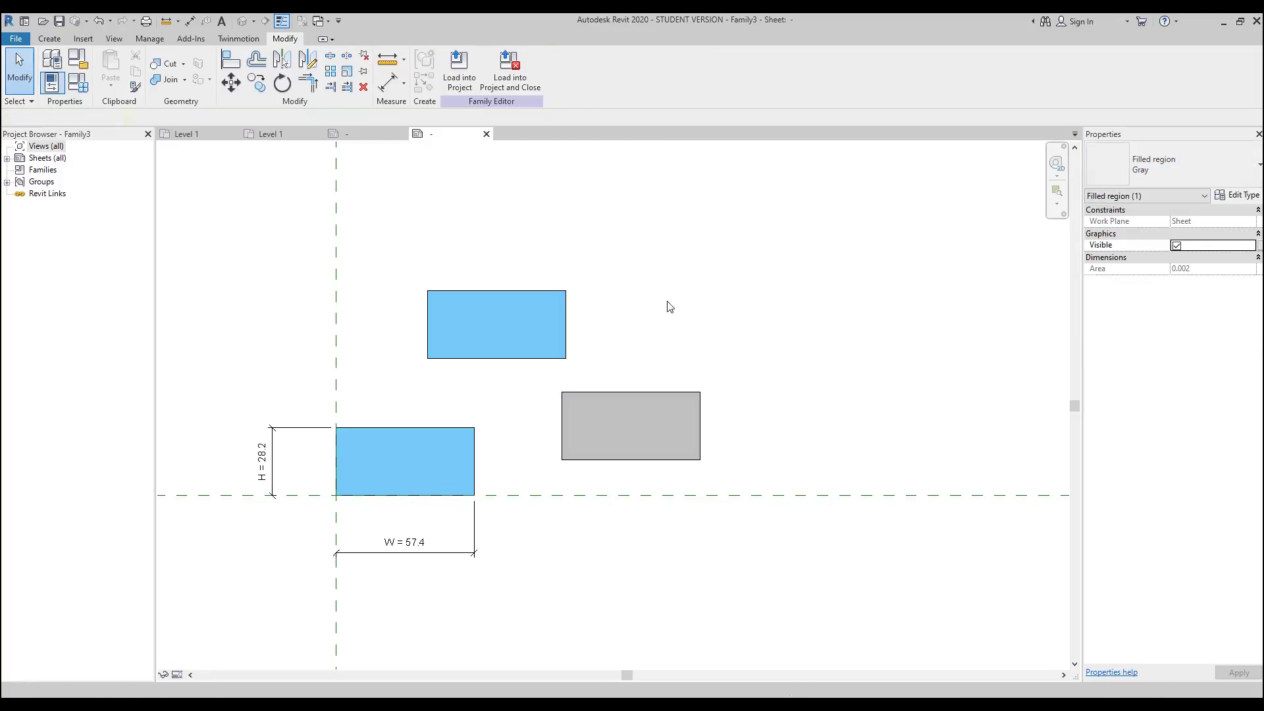
{"action": "left_click", "coordinate": [753, 285]}
Step: Change the upper copy of the filled region to the Black type
{"action": "left_click", "coordinate": [495, 326]}
{"action": "left_click", "coordinate": [1172, 170]}
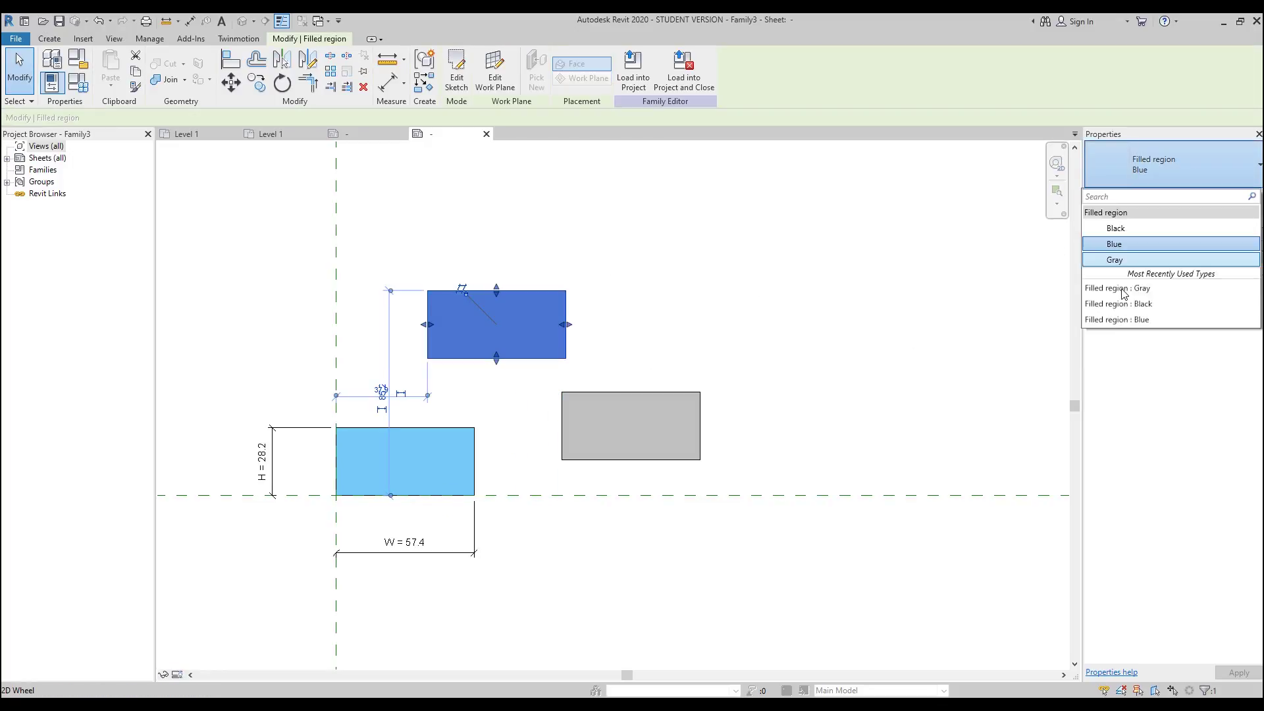
{"action": "left_click", "coordinate": [1131, 231]}
{"action": "left_click", "coordinate": [728, 294]}
{"action": "middle_click_drag", "start_coordinate": [662, 333], "coordinate": [730, 311]}
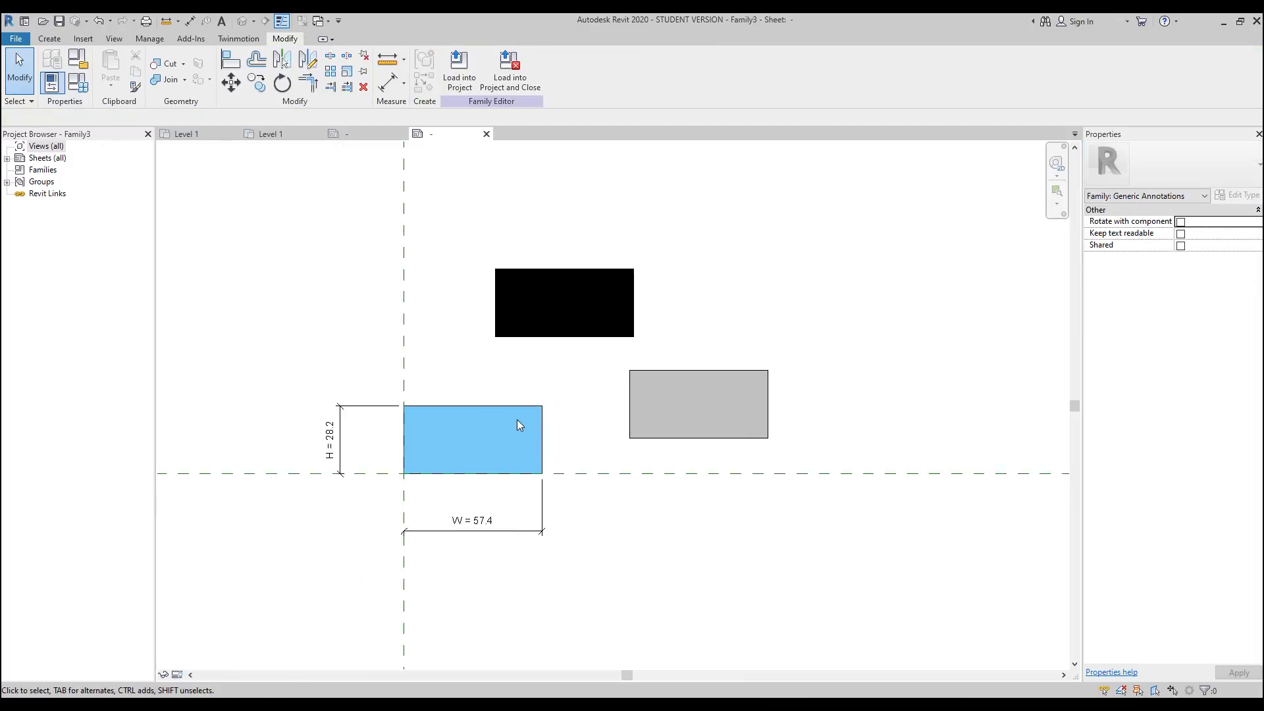
Step: Temporarily hide the blue filled region together with its W and H dimensions
{"action": "scroll", "coordinate": [378, 473], "scroll_direction": "up", "scroll_amount": 3}
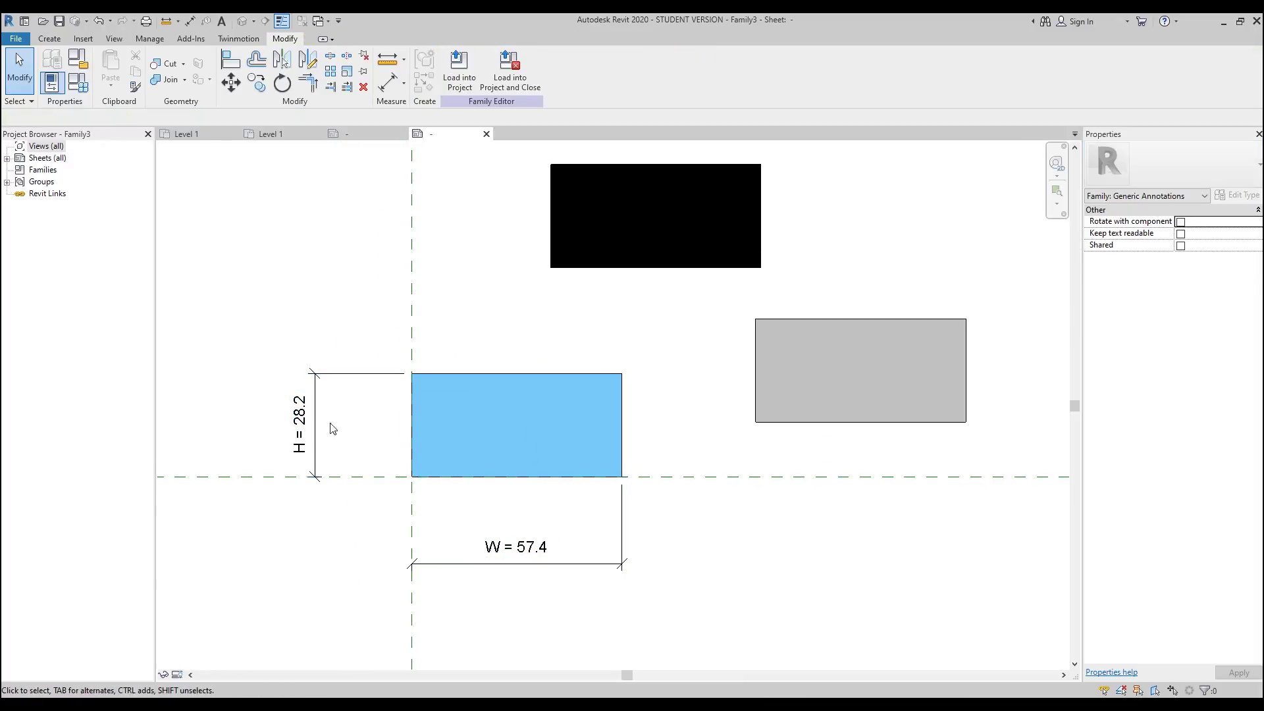
{"action": "left_click", "coordinate": [530, 378]}
{"action": "key", "text": "h"}
{"action": "key", "text": "h"}
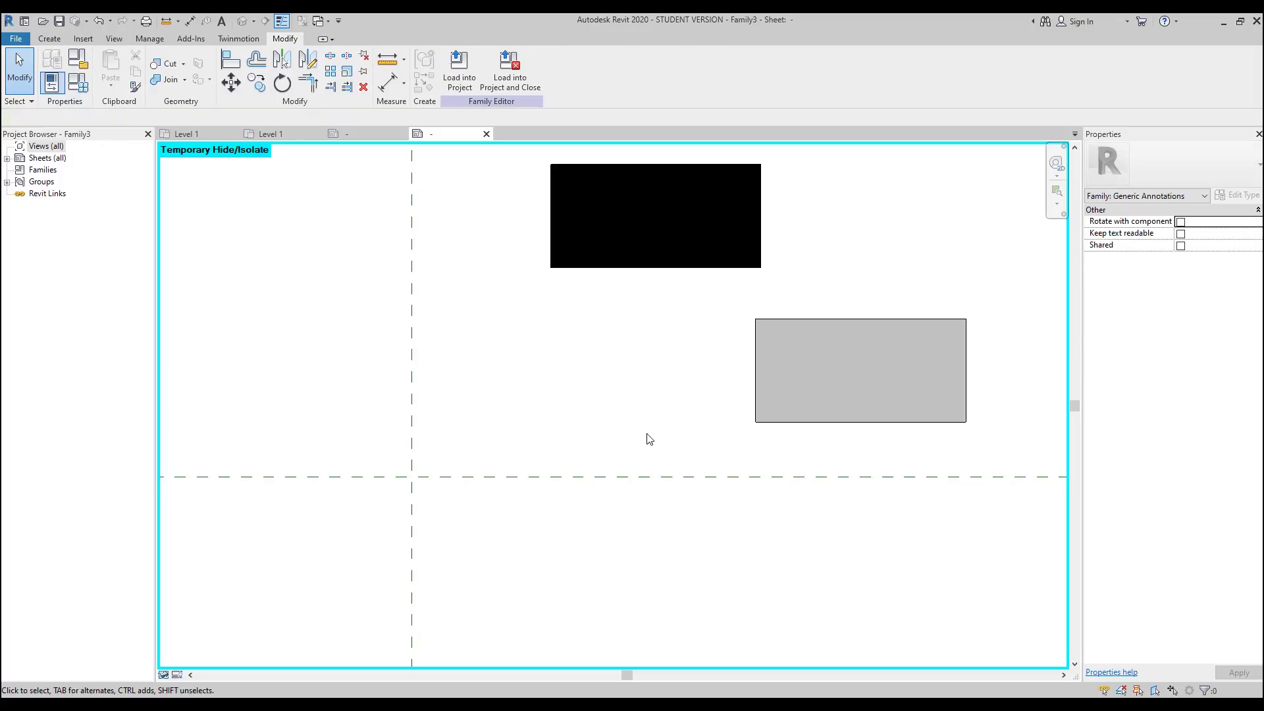
Step: Align the black region's left and bottom edges to the vertical and horizontal reference planes
{"action": "middle_click_drag", "start_coordinate": [586, 422], "coordinate": [595, 435]}
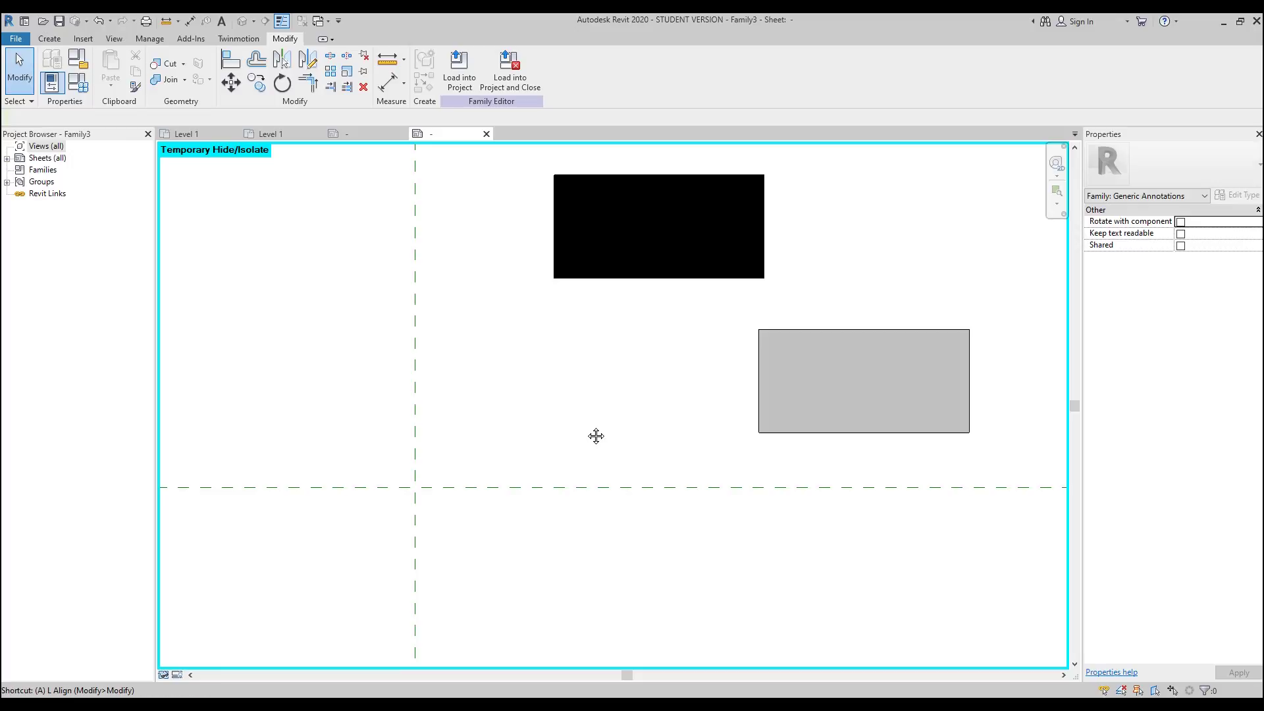
{"action": "key", "text": "a"}
{"action": "key", "text": "l"}
{"action": "left_click", "coordinate": [421, 273]}
{"action": "left_click", "coordinate": [553, 245]}
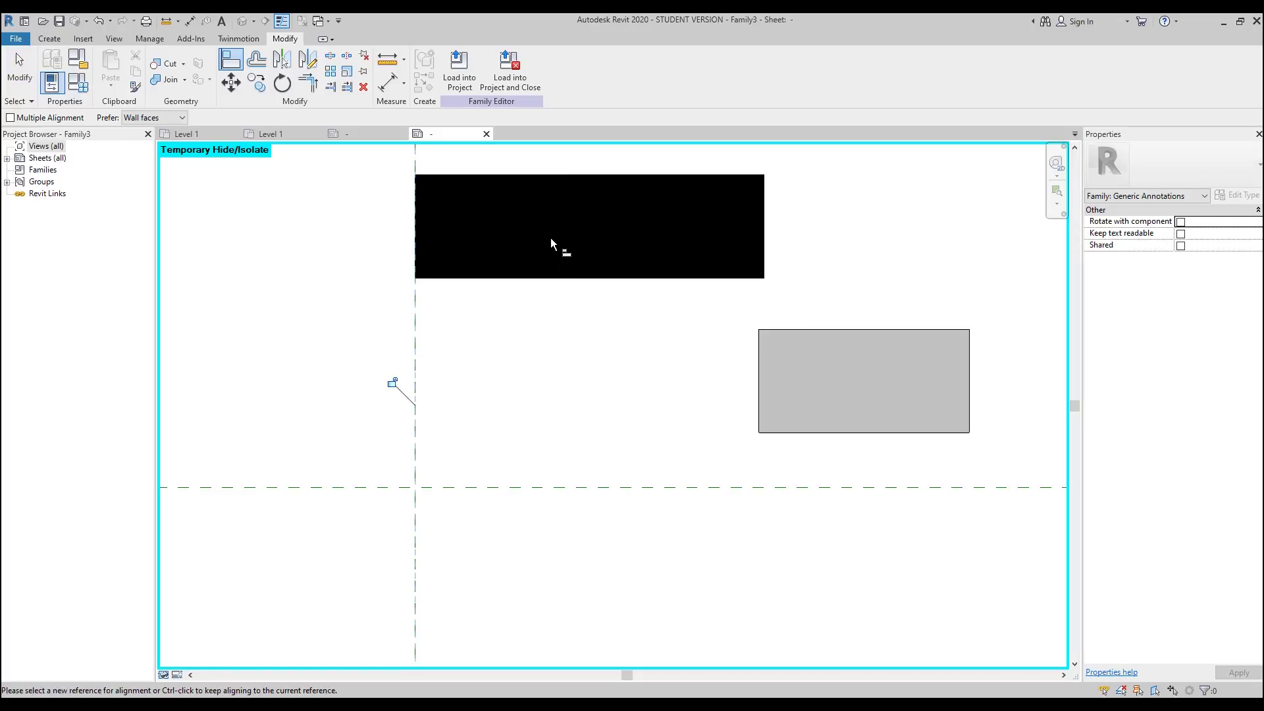
{"action": "left_click", "coordinate": [519, 491]}
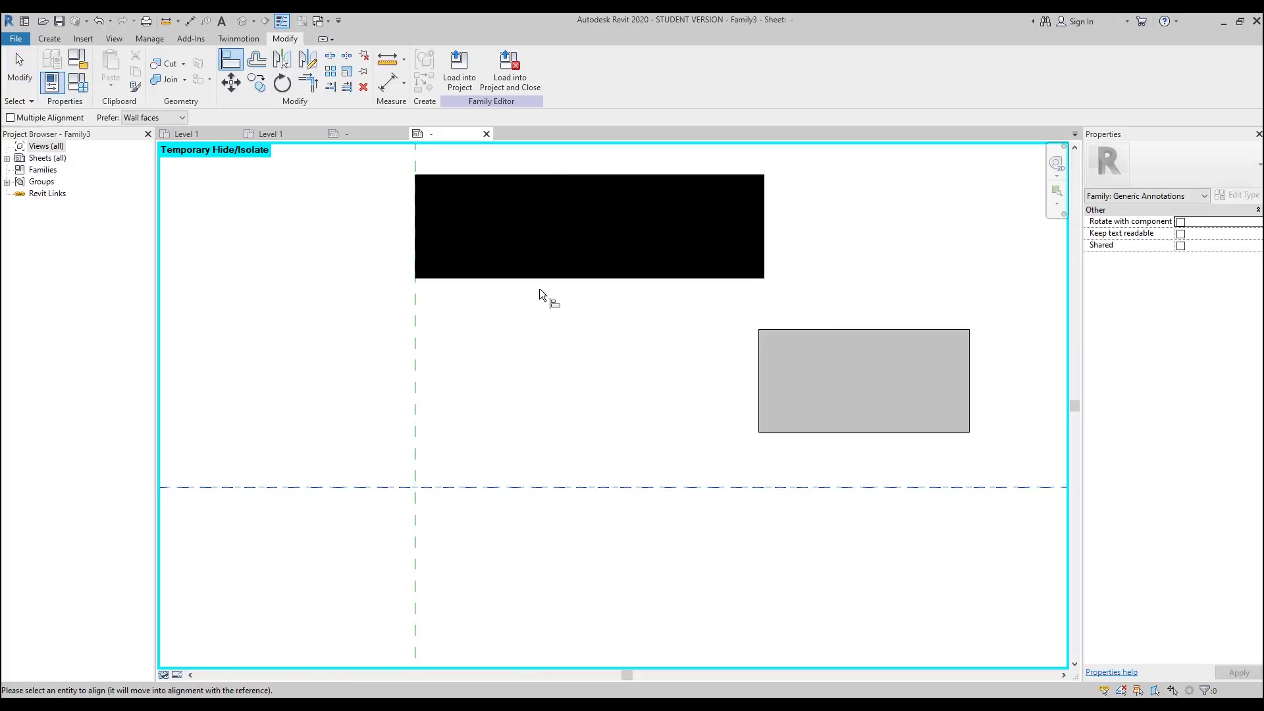
{"action": "left_click", "coordinate": [540, 279]}
{"action": "key", "text": "Escape"}
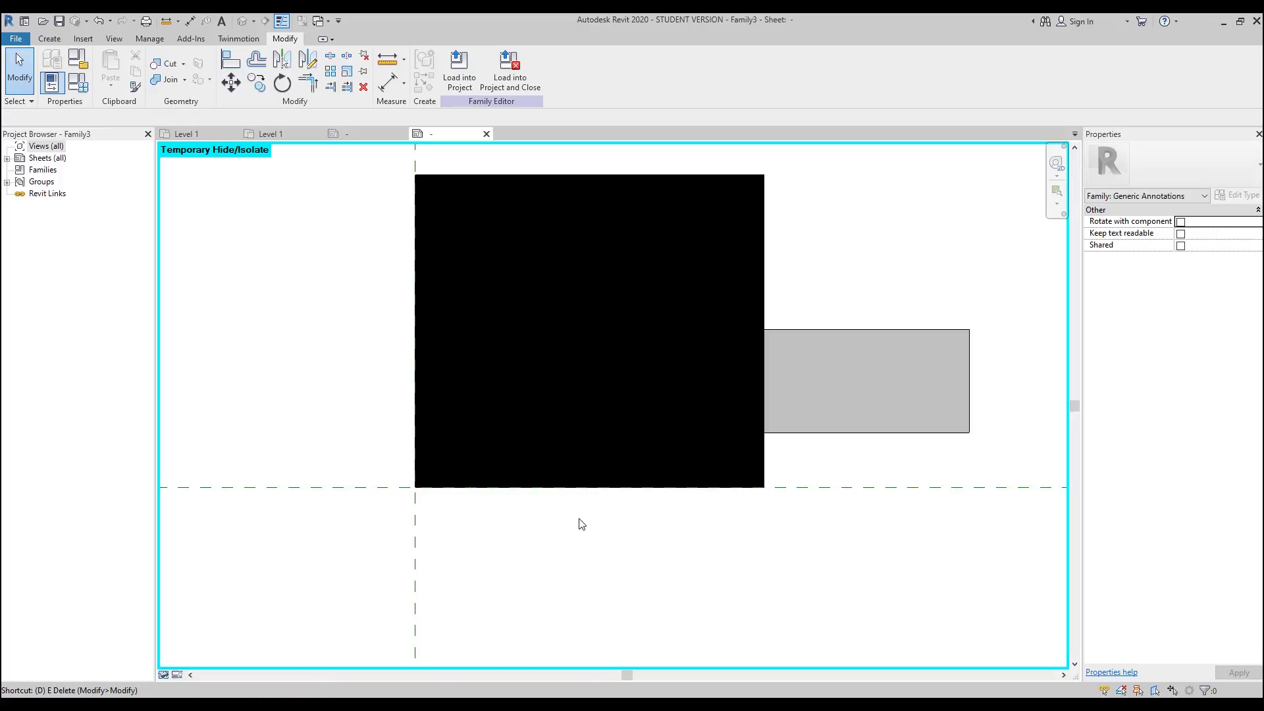
Step: Dimension the black region's height and width from the reference planes to its top and right edges
{"action": "key", "text": "d"}
{"action": "key", "text": "i"}
{"action": "left_click", "coordinate": [357, 492]}
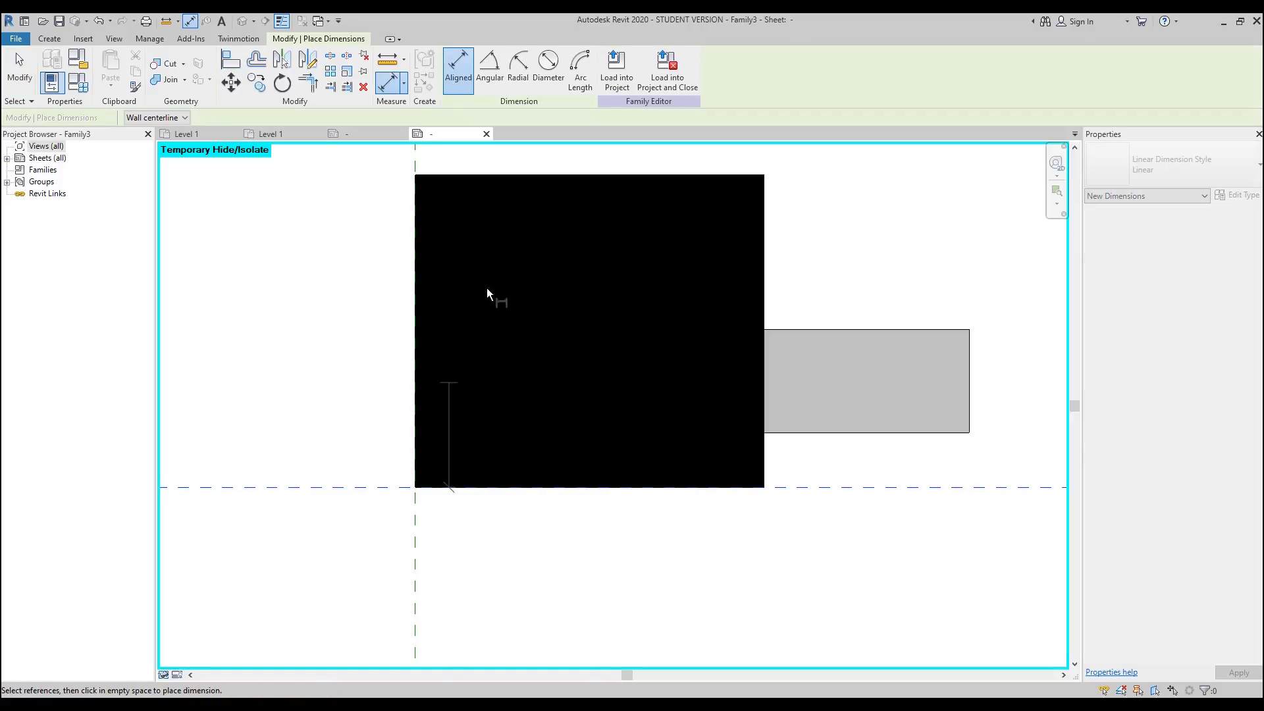
{"action": "left_click", "coordinate": [523, 173]}
{"action": "left_click", "coordinate": [265, 220]}
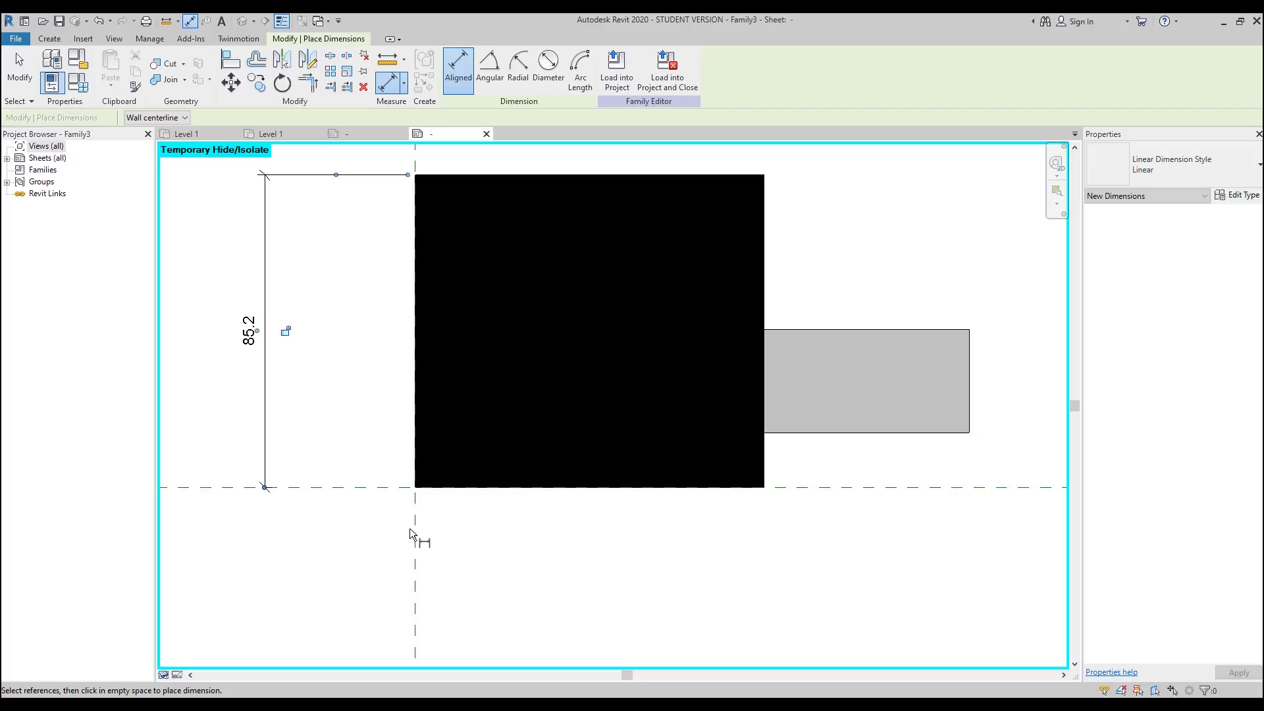
{"action": "left_click", "coordinate": [764, 463]}
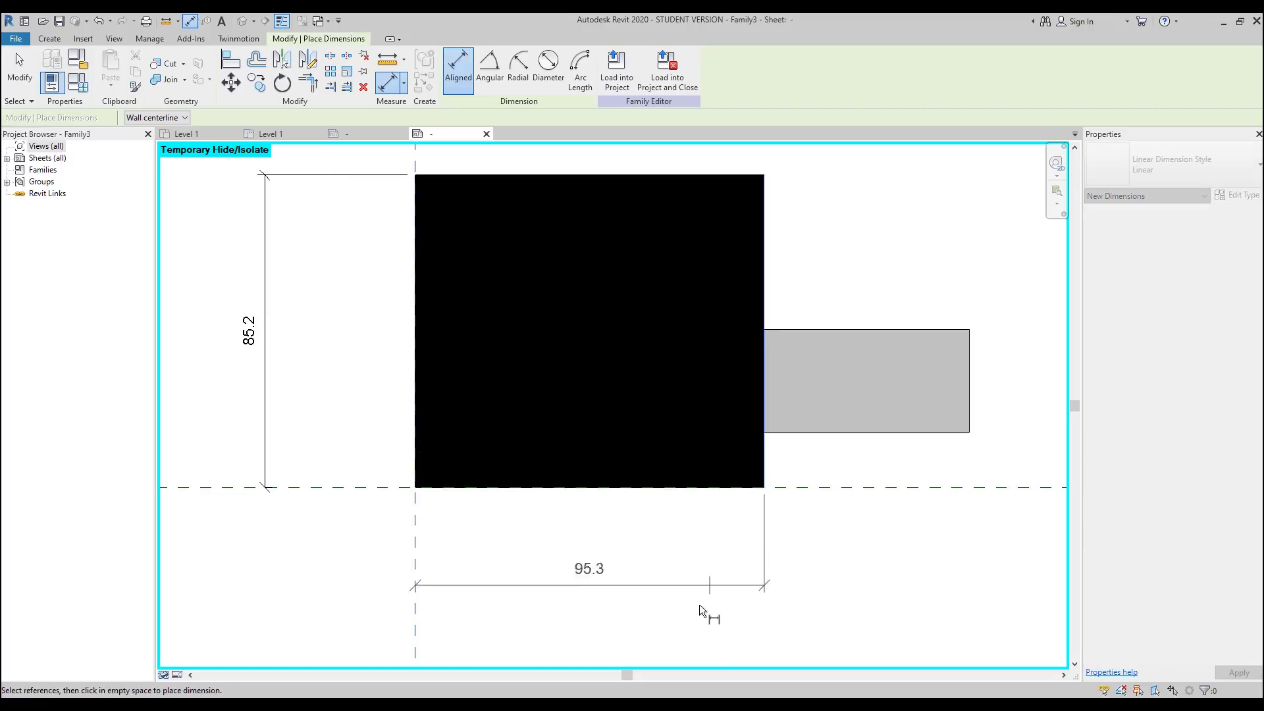
{"action": "left_click", "coordinate": [617, 611]}
{"action": "key", "text": "Escape"}
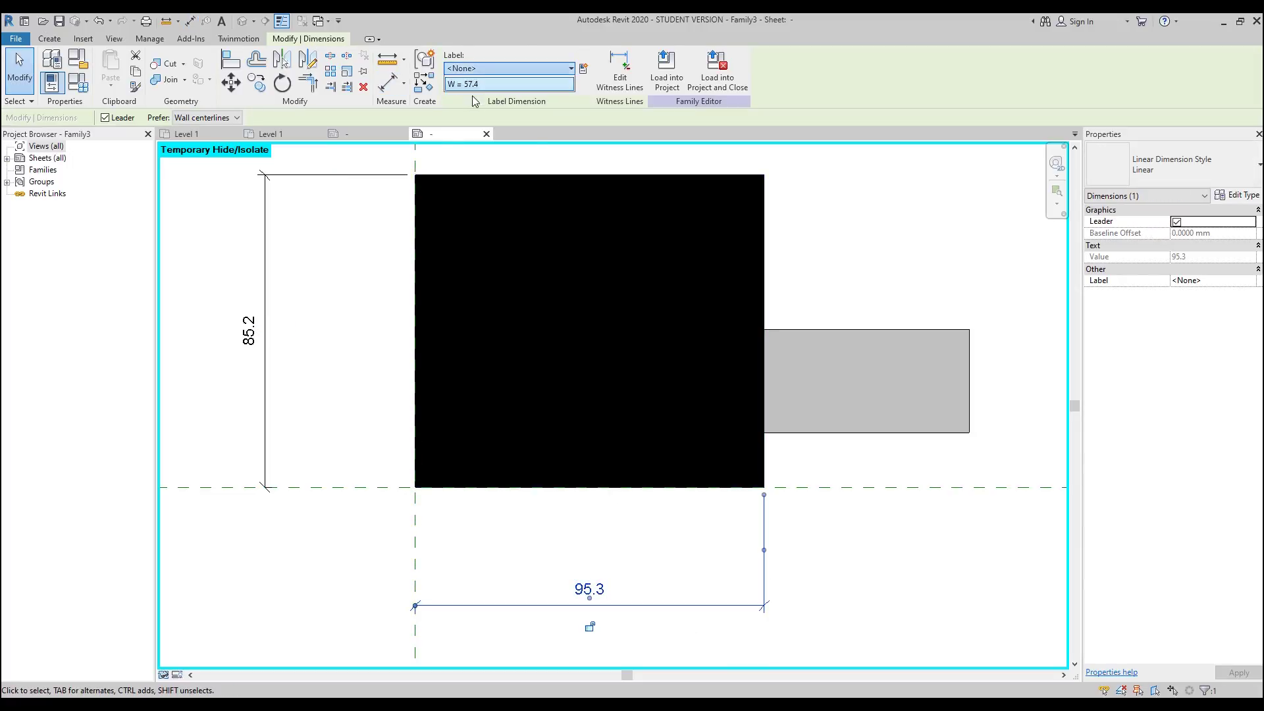
Step: Label the black region's width dimension with parameter W and its height dimension with parameter H
{"action": "left_click", "coordinate": [507, 69]}
{"action": "left_click", "coordinate": [473, 128]}
{"action": "left_click", "coordinate": [265, 379]}
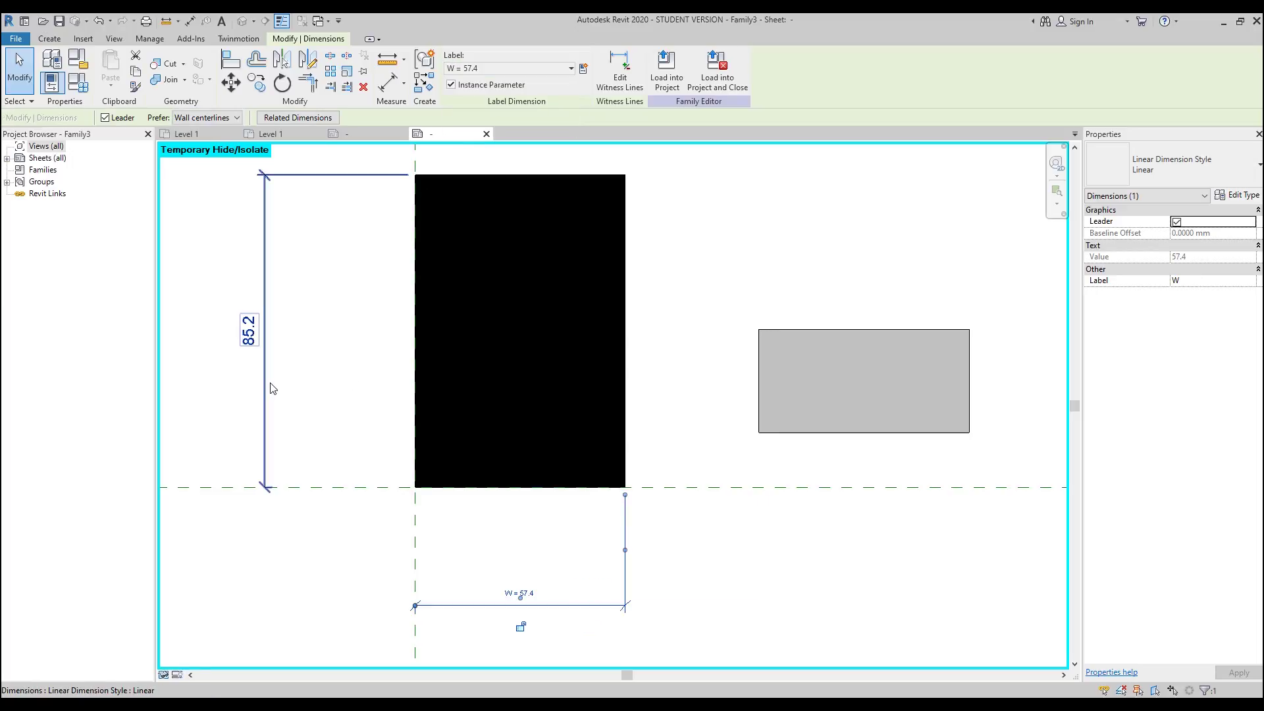
{"action": "left_click", "coordinate": [491, 70]}
{"action": "left_click", "coordinate": [461, 114]}
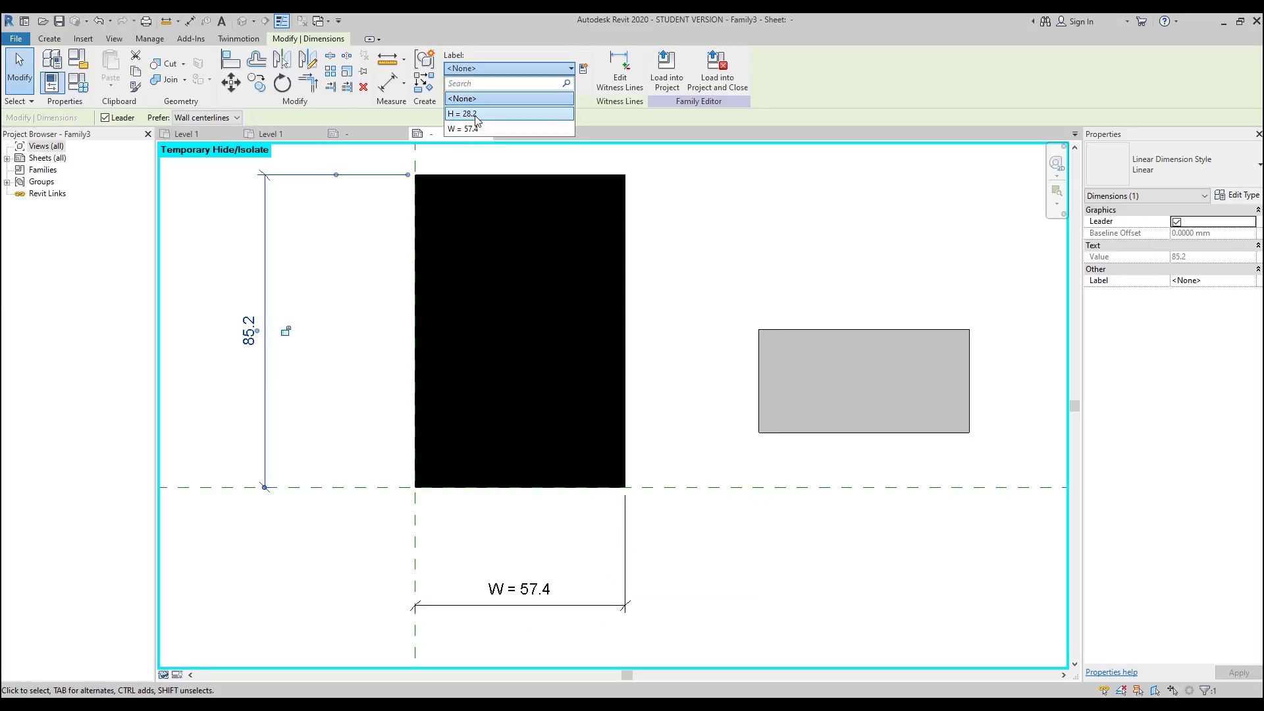
{"action": "left_click", "coordinate": [265, 341]}
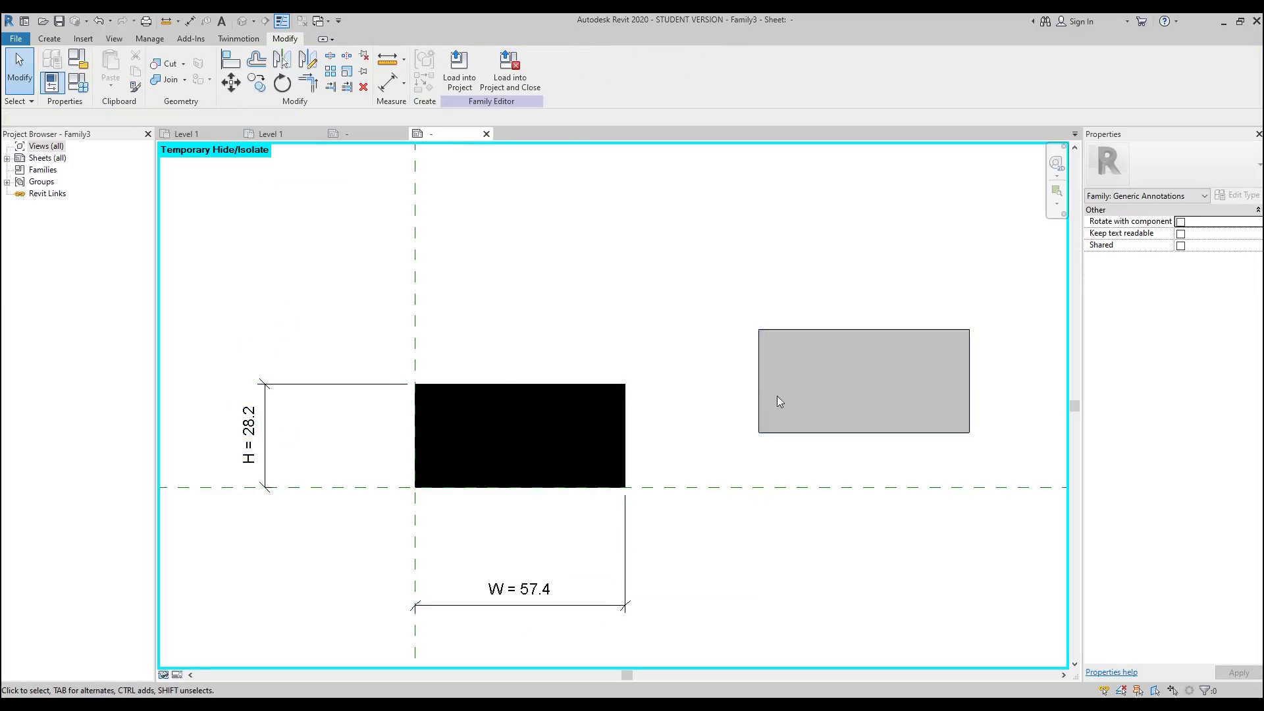
Step: Associate the black region's Visible property with a new instance family parameter named Black
{"action": "left_click", "coordinate": [565, 412]}
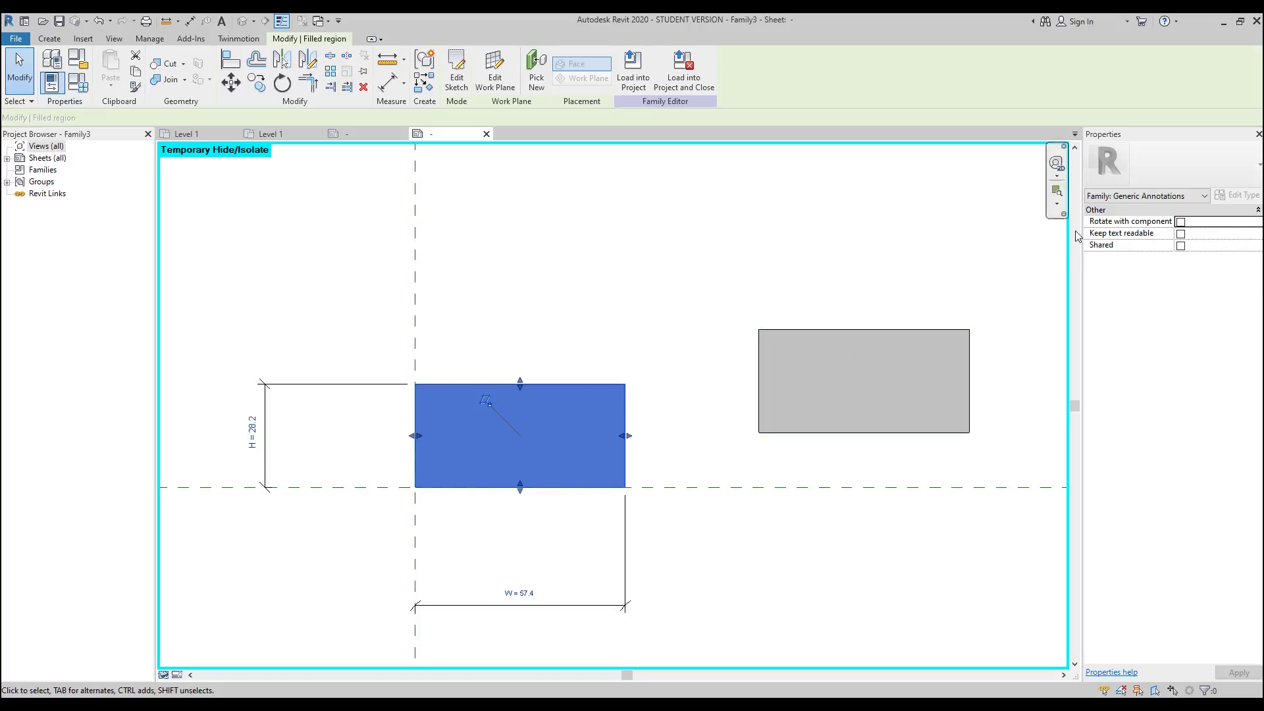
{"action": "left_click", "coordinate": [1260, 245]}
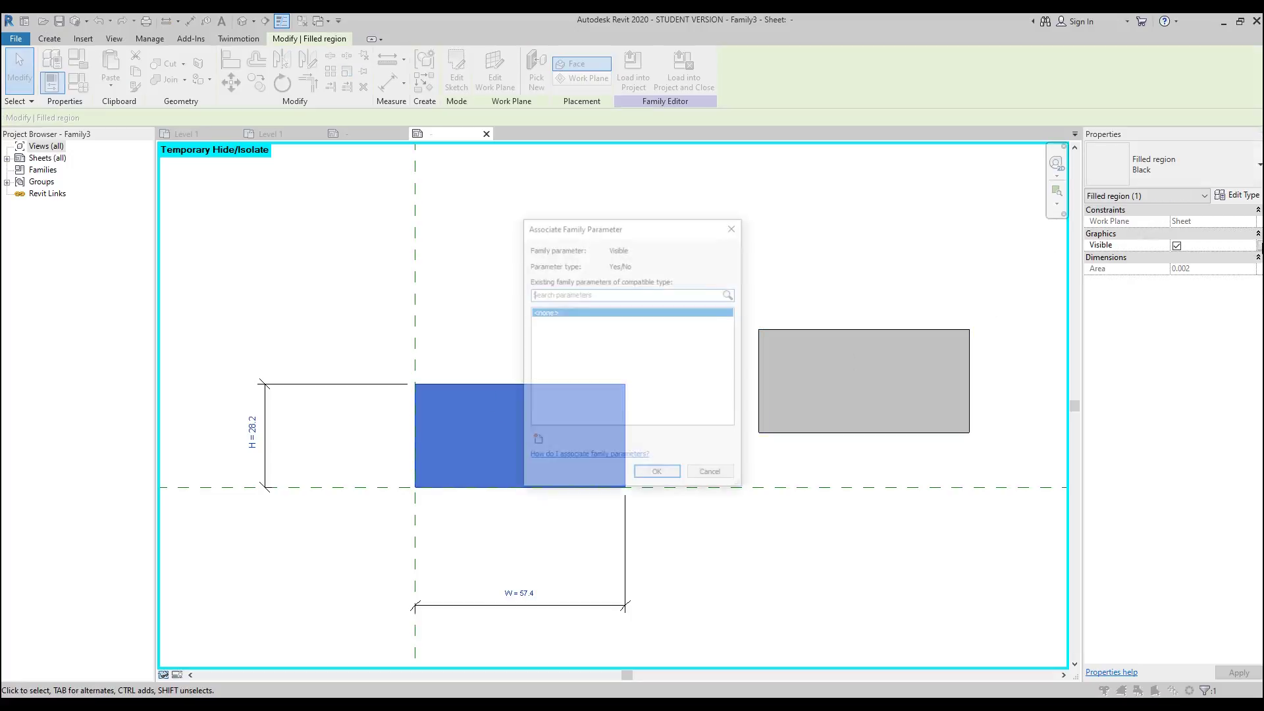
{"action": "left_click", "coordinate": [542, 442]}
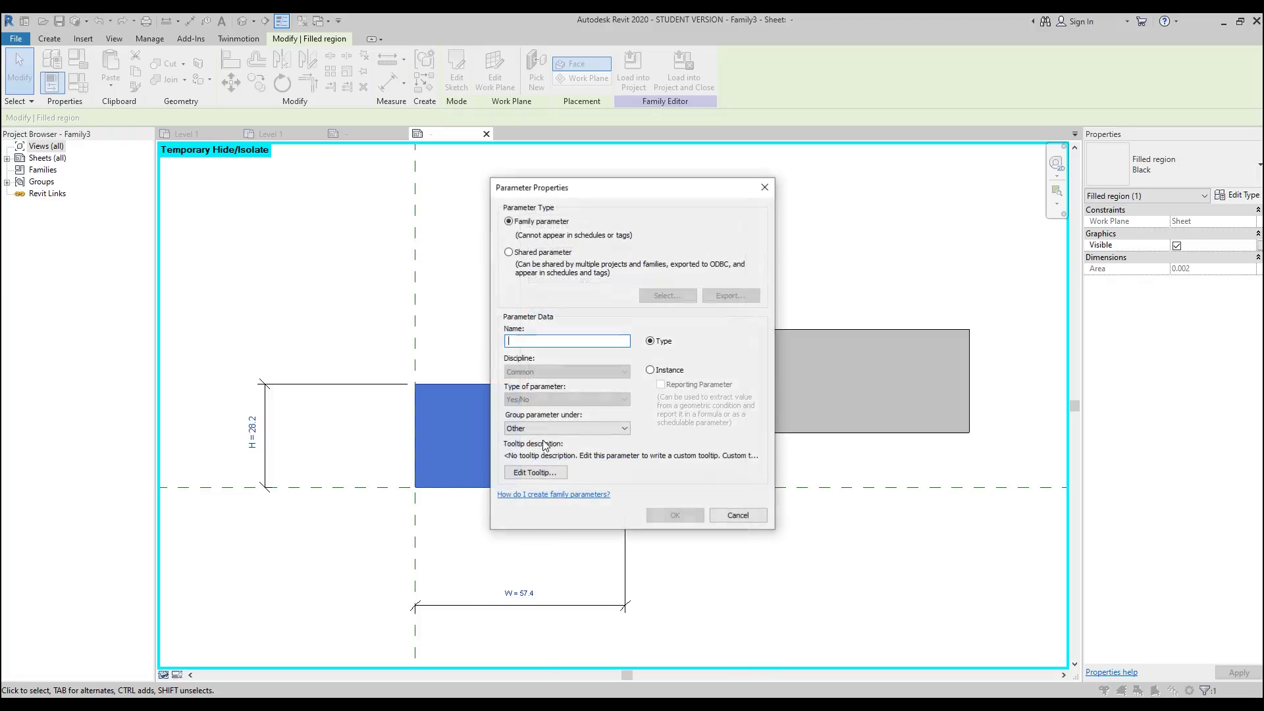
{"action": "type", "text": "Ble"}
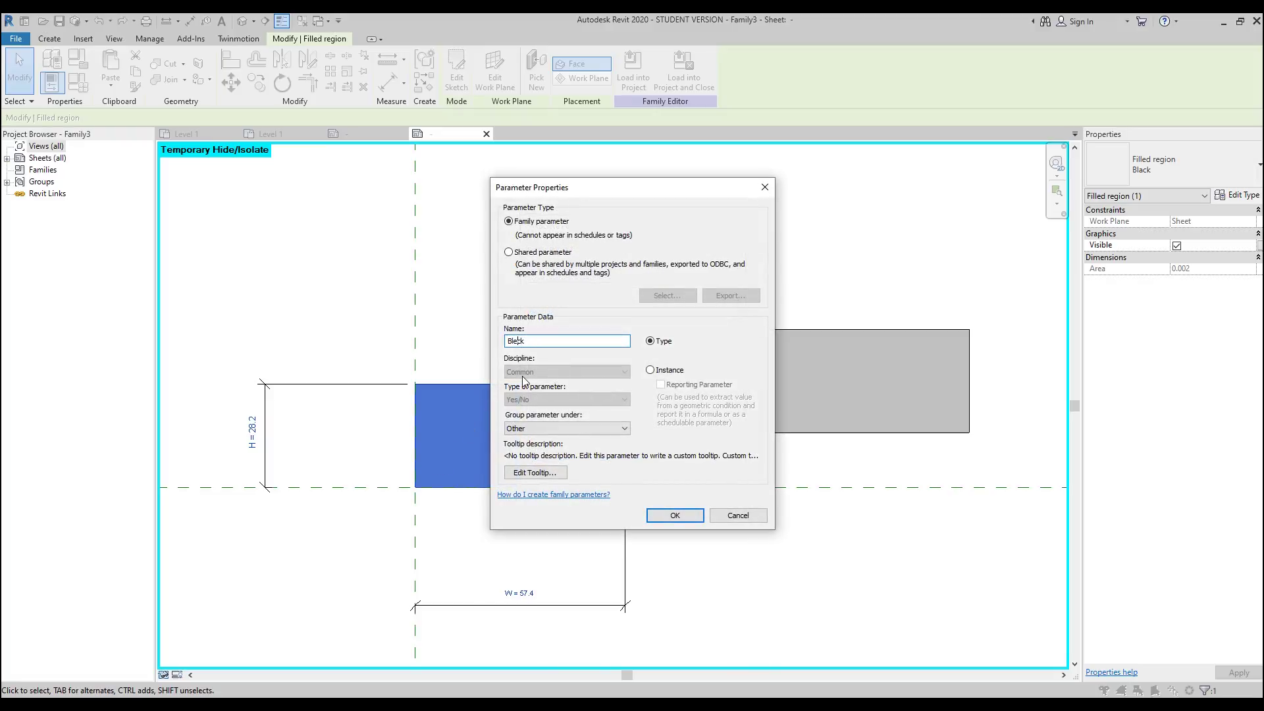
{"action": "left_click", "coordinate": [666, 374]}
{"action": "left_click", "coordinate": [678, 515]}
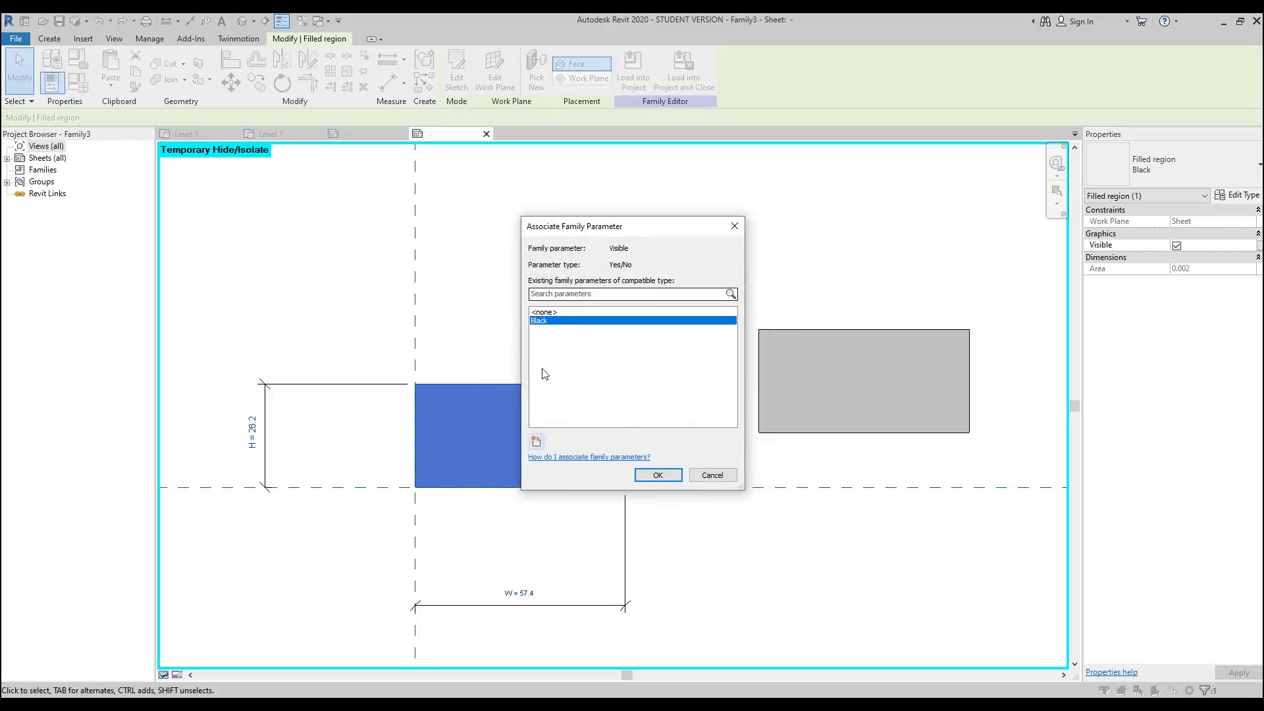
{"action": "left_click", "coordinate": [659, 475]}
{"action": "left_click", "coordinate": [545, 302]}
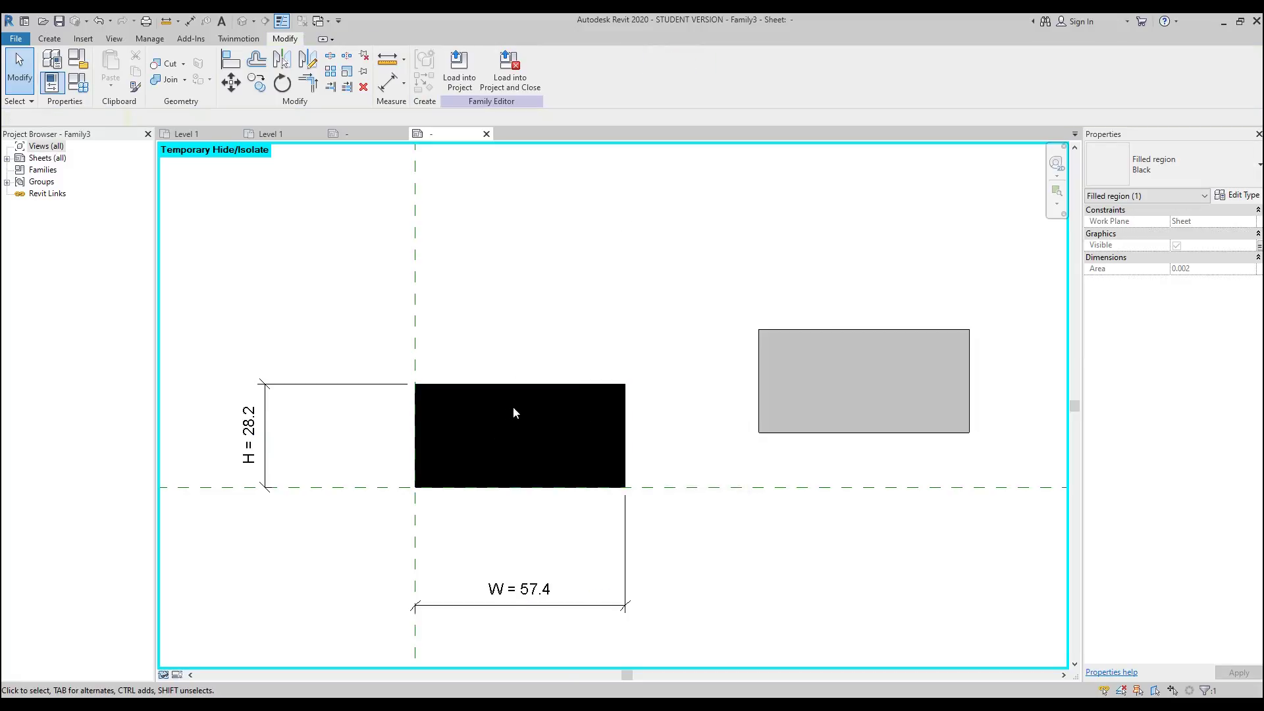
Step: Temporarily hide the black region with its dimensions, and align the grey region's left and bottom edges to the reference planes
{"action": "left_click", "coordinate": [480, 393]}
{"action": "key", "text": "c"}
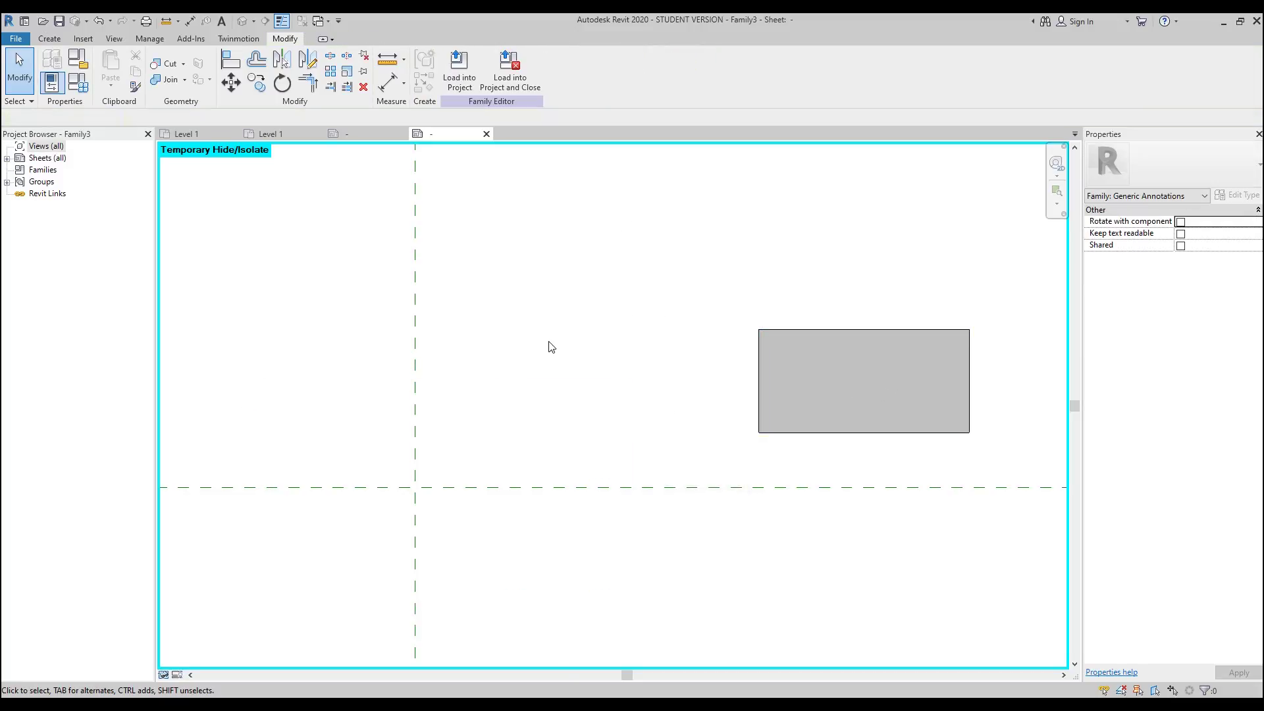
{"action": "key", "text": "a"}
{"action": "key", "text": "l"}
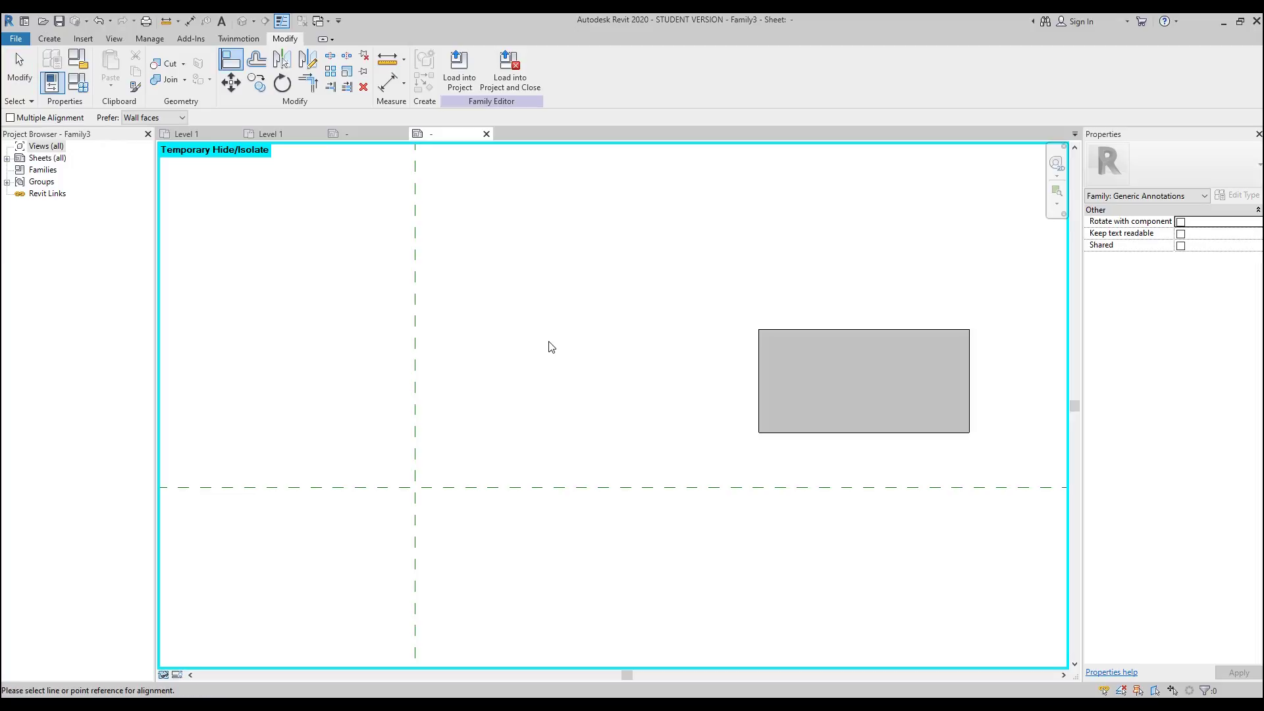
{"action": "left_click", "coordinate": [427, 372]}
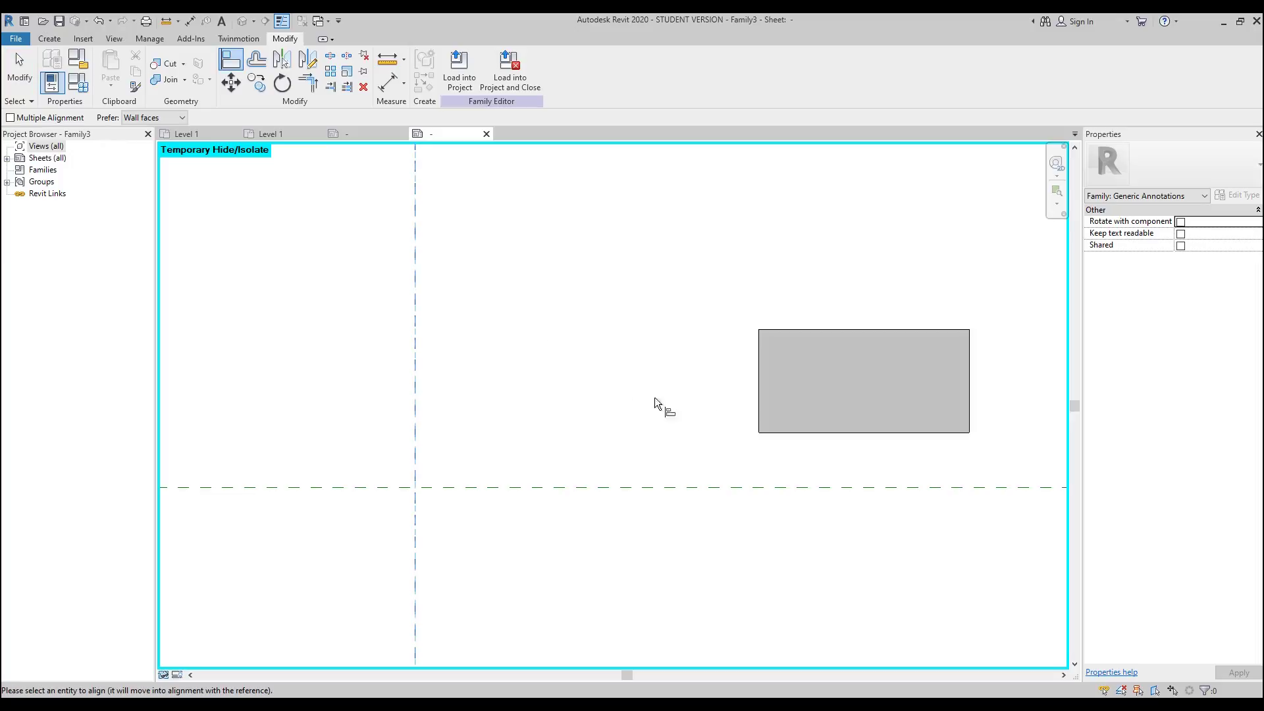
{"action": "left_click", "coordinate": [760, 376]}
{"action": "left_click", "coordinate": [475, 488]}
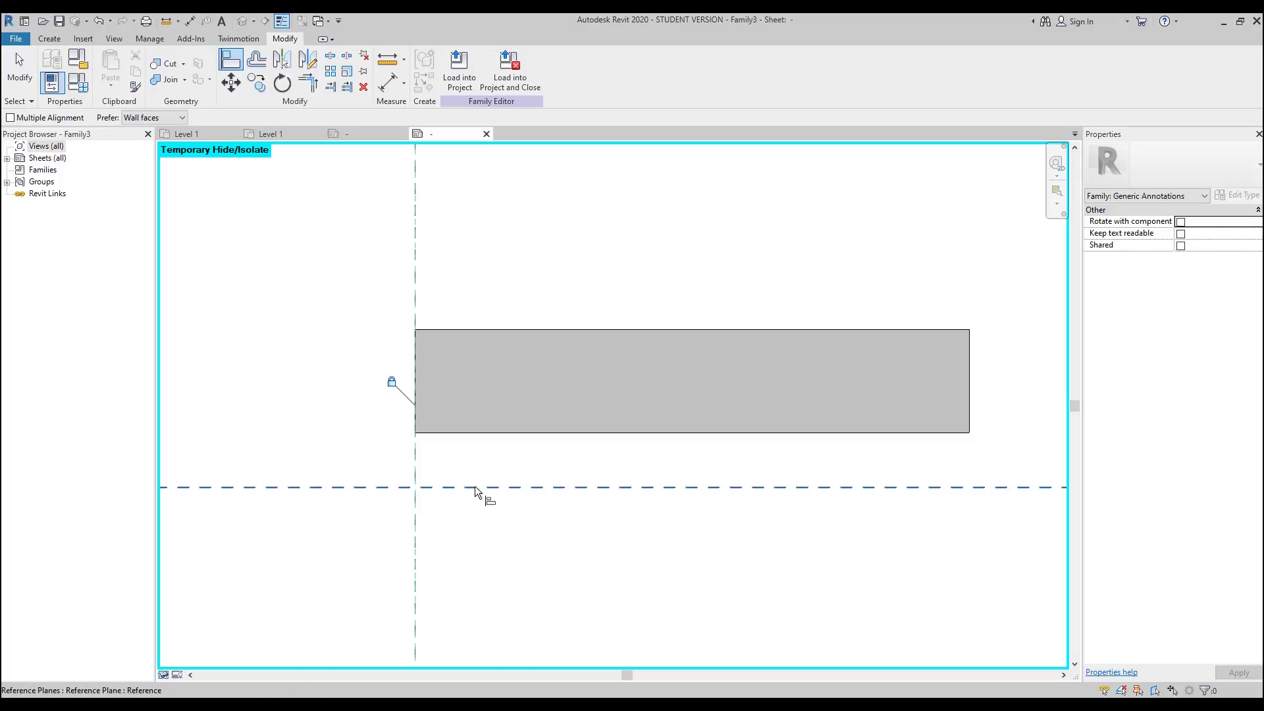
{"action": "left_click", "coordinate": [475, 431]}
{"action": "key", "text": "Escape"}
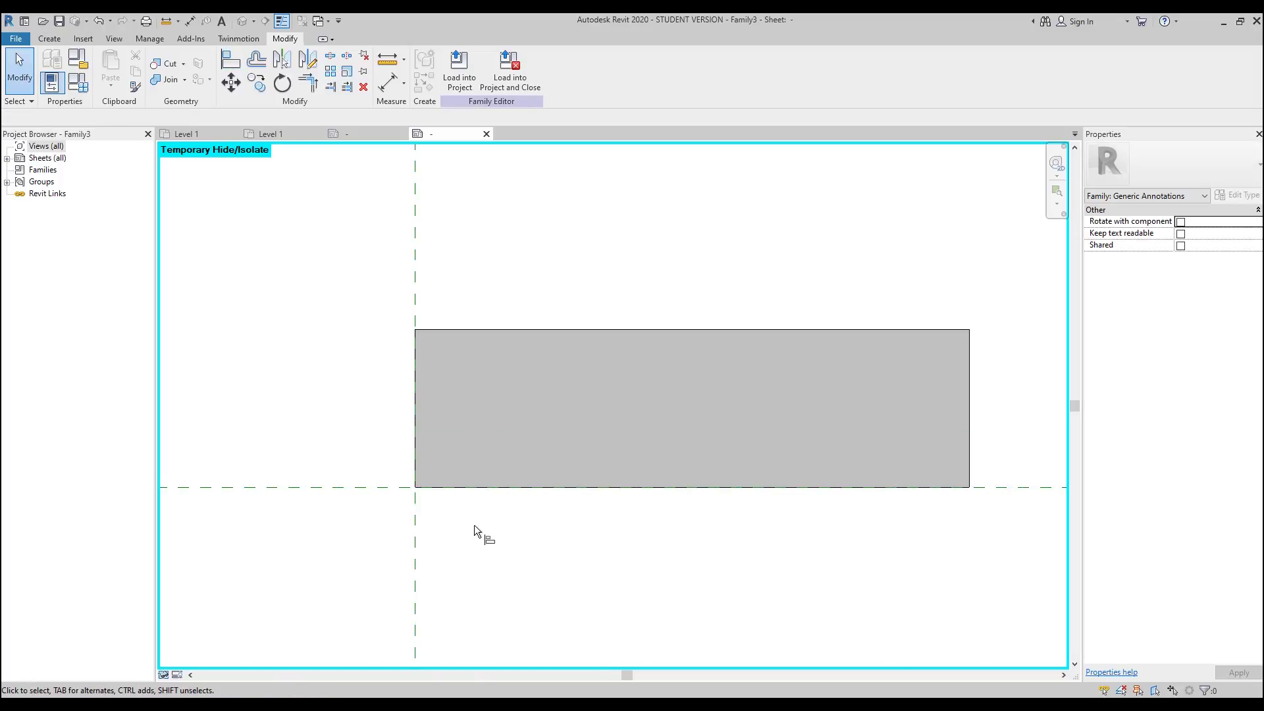
Step: Dimension the grey region's height and width from the reference planes to its top and right edges
{"action": "key", "text": "d"}
{"action": "key", "text": "i"}
{"action": "left_click", "coordinate": [390, 492]}
{"action": "left_click", "coordinate": [486, 329]}
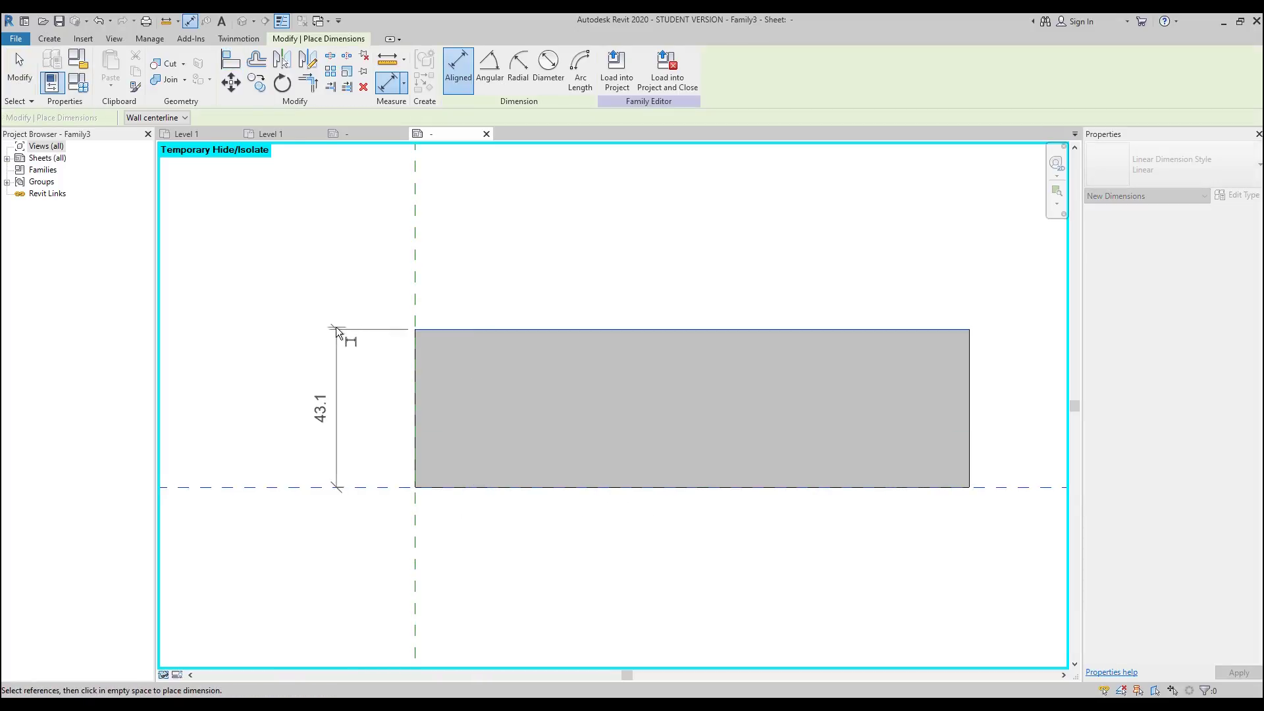
{"action": "left_click", "coordinate": [336, 326]}
{"action": "left_click", "coordinate": [413, 507]}
{"action": "left_click", "coordinate": [967, 425]}
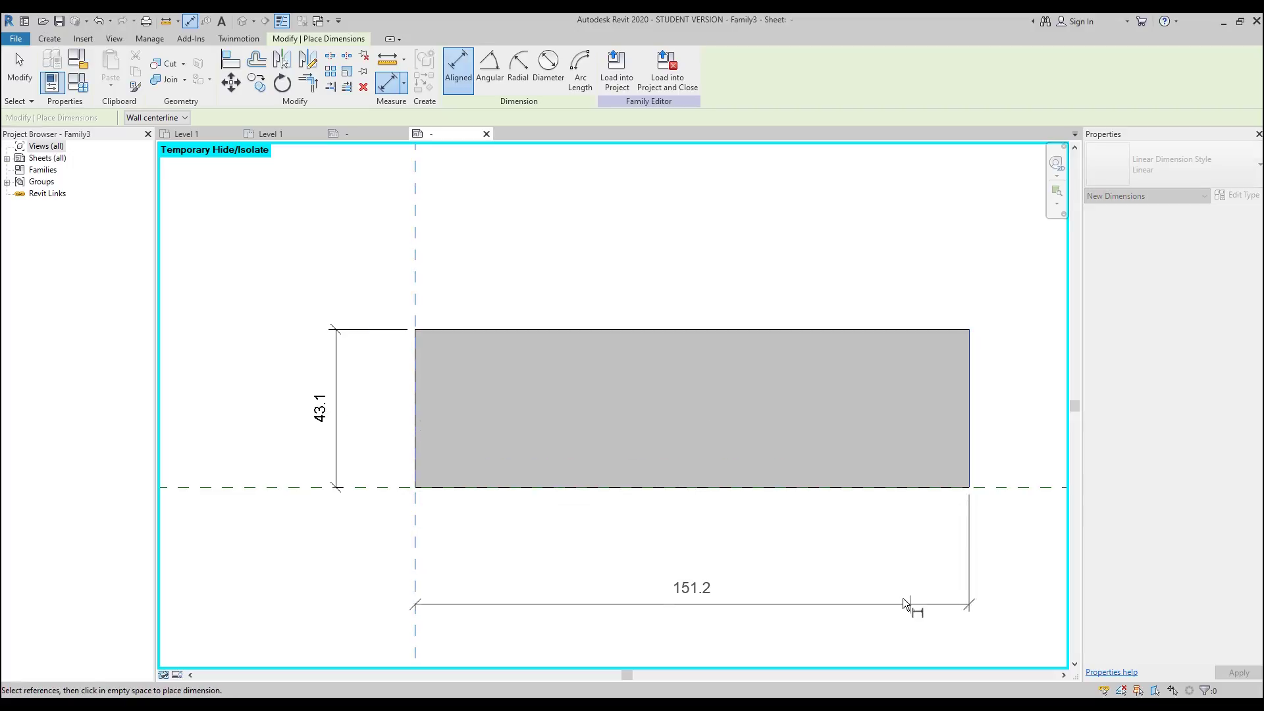
{"action": "left_click", "coordinate": [859, 587]}
{"action": "key", "text": "Escape"}
Step: Place the grey region's width dimension, then label its width with parameter W and its height with parameter H
{"action": "left_click", "coordinate": [738, 588]}
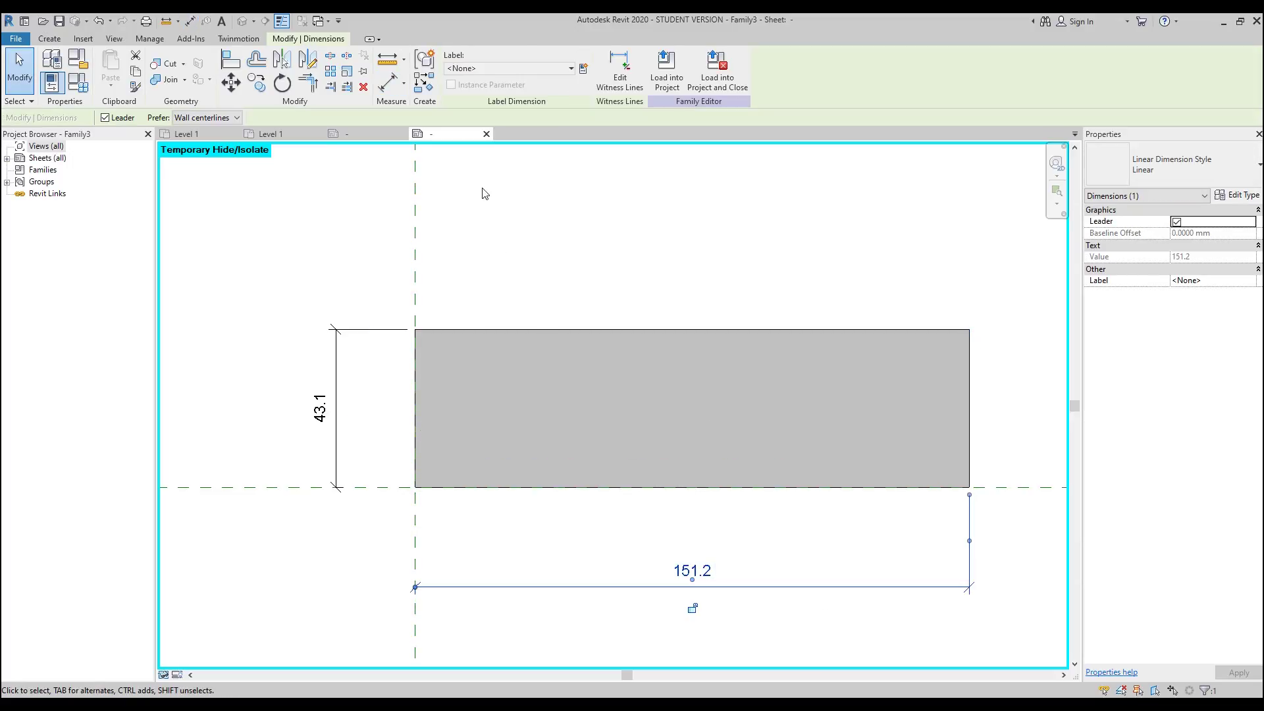
{"action": "left_click", "coordinate": [487, 69]}
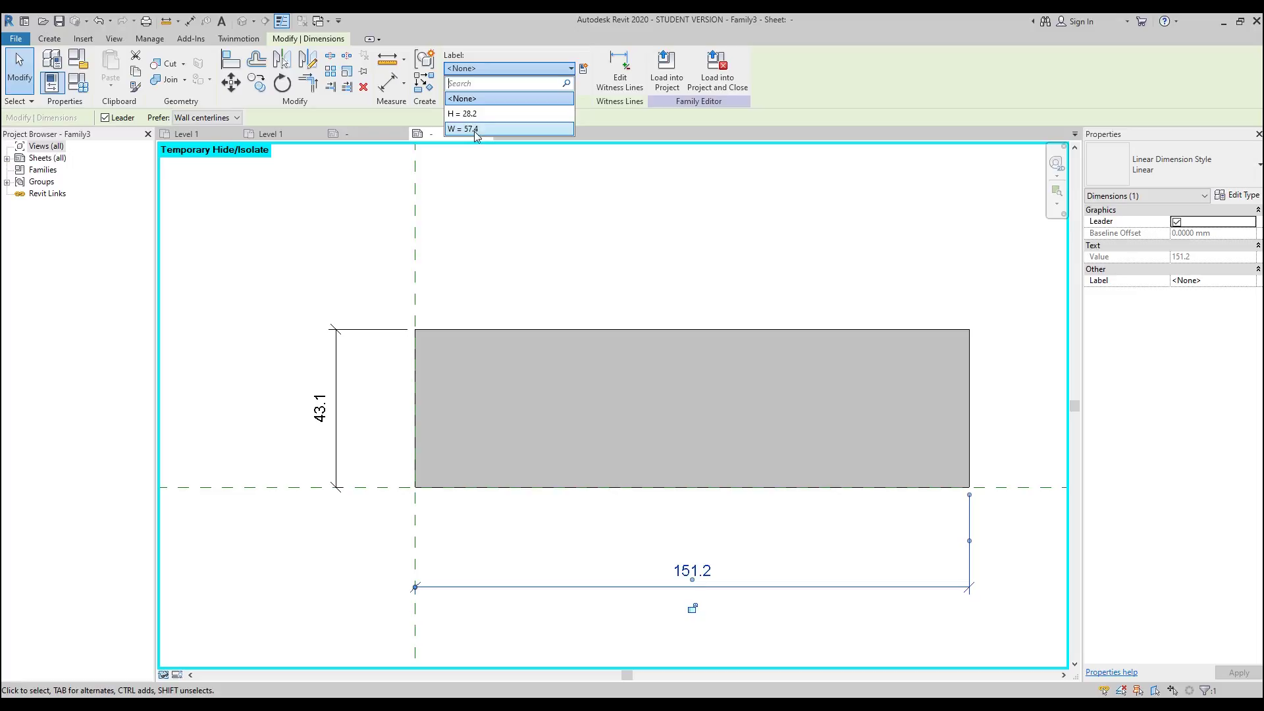
{"action": "left_click", "coordinate": [476, 130]}
{"action": "left_click", "coordinate": [337, 408]}
{"action": "left_click", "coordinate": [490, 69]}
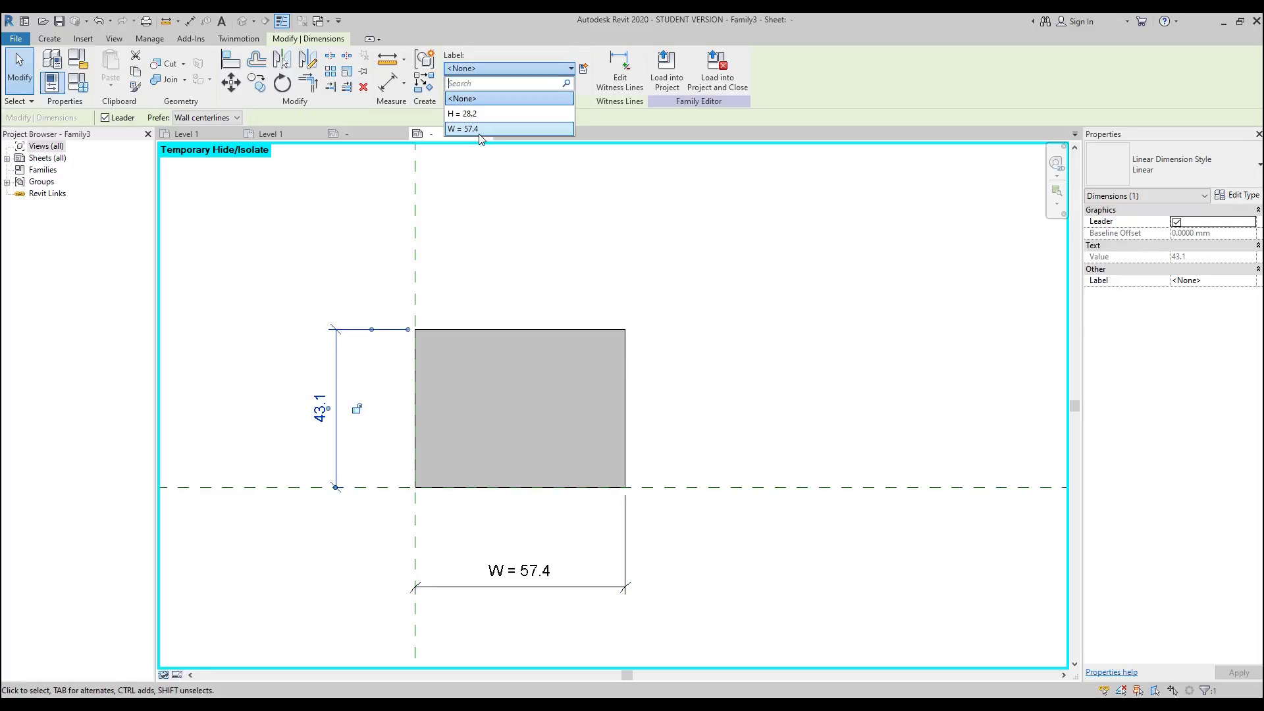
{"action": "left_click", "coordinate": [462, 113]}
{"action": "left_click", "coordinate": [592, 361]}
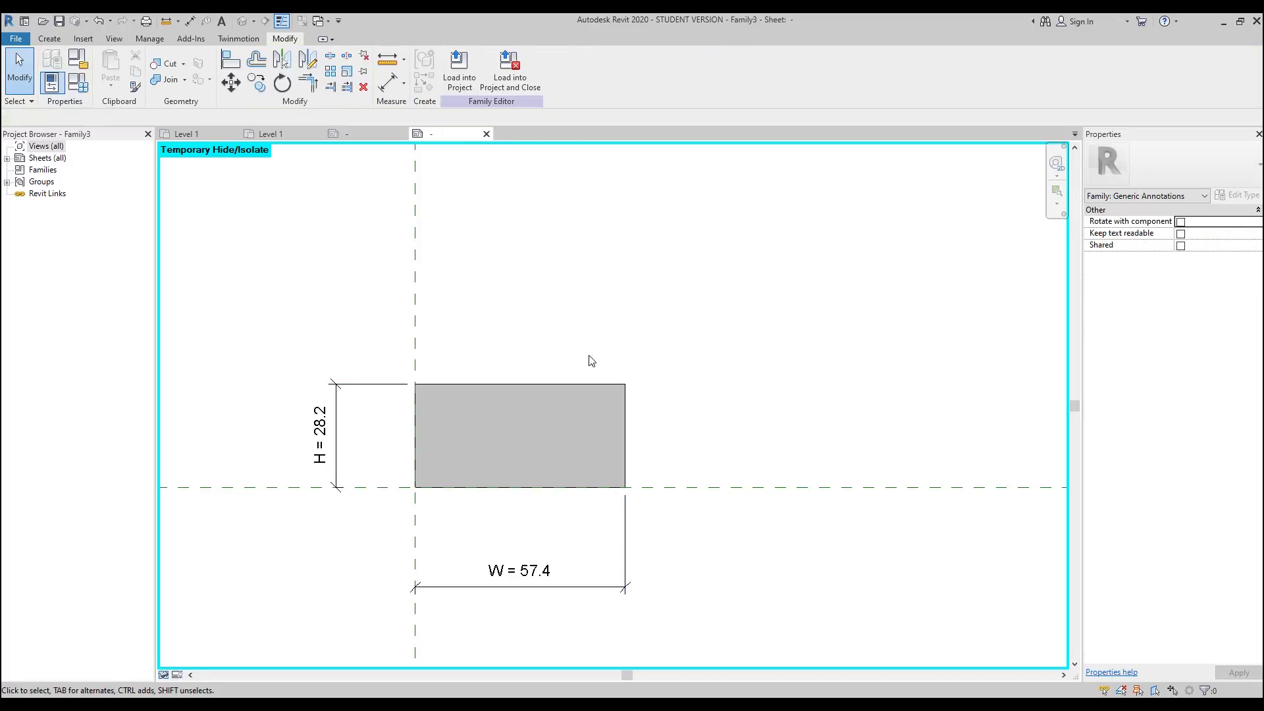
Step: Associate the grey region's Visible property with a new instance family parameter named Gray
{"action": "left_click", "coordinate": [513, 386]}
{"action": "left_click", "coordinate": [1258, 245]}
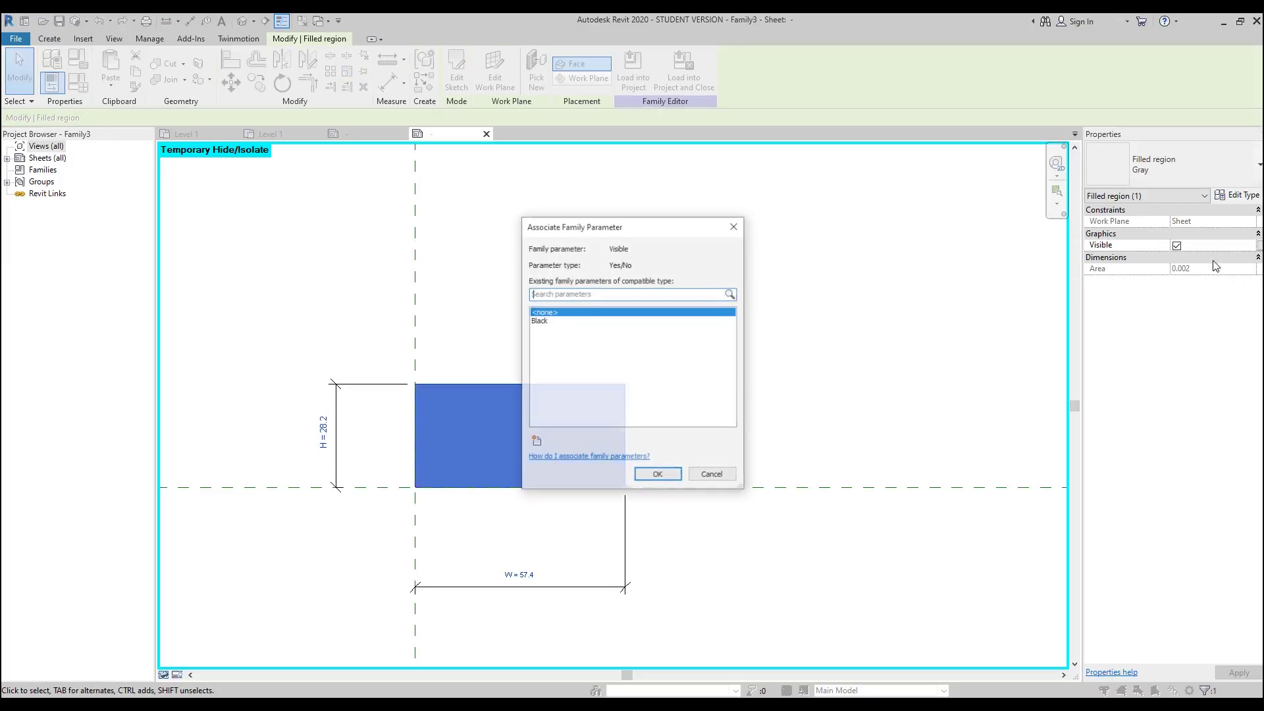
{"action": "left_click", "coordinate": [537, 441]}
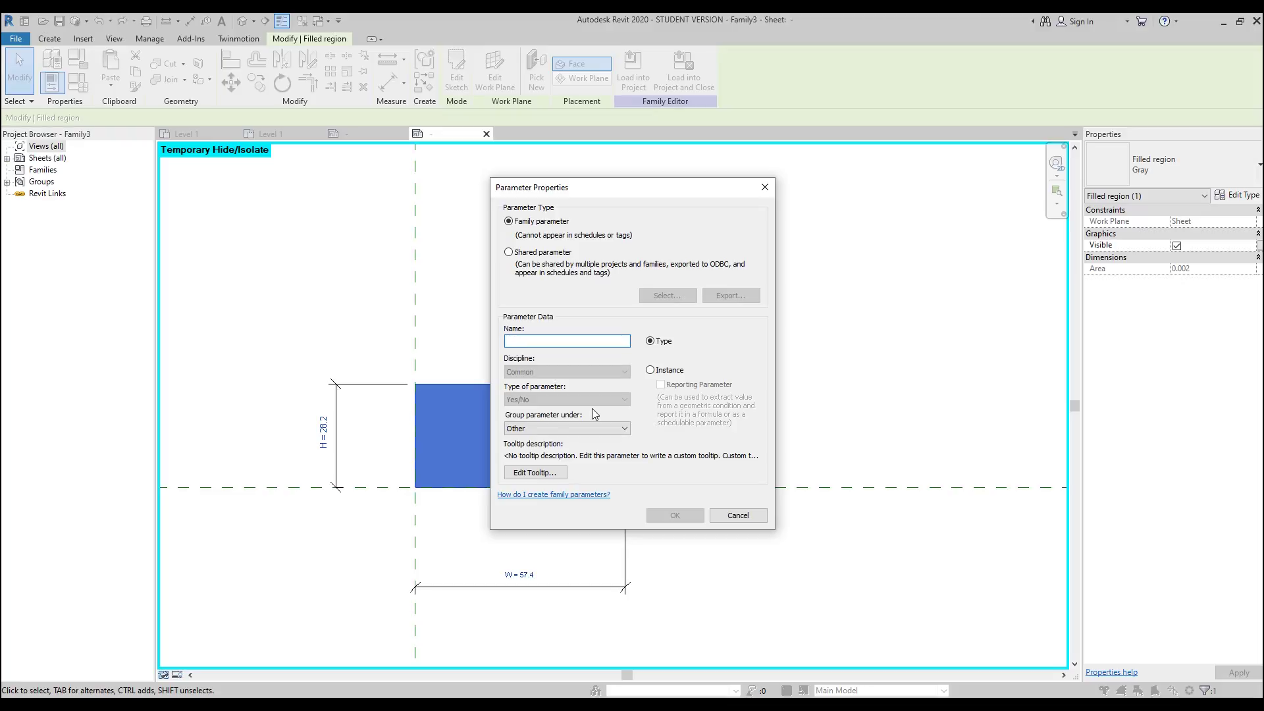
{"action": "type", "text": "Gray"}
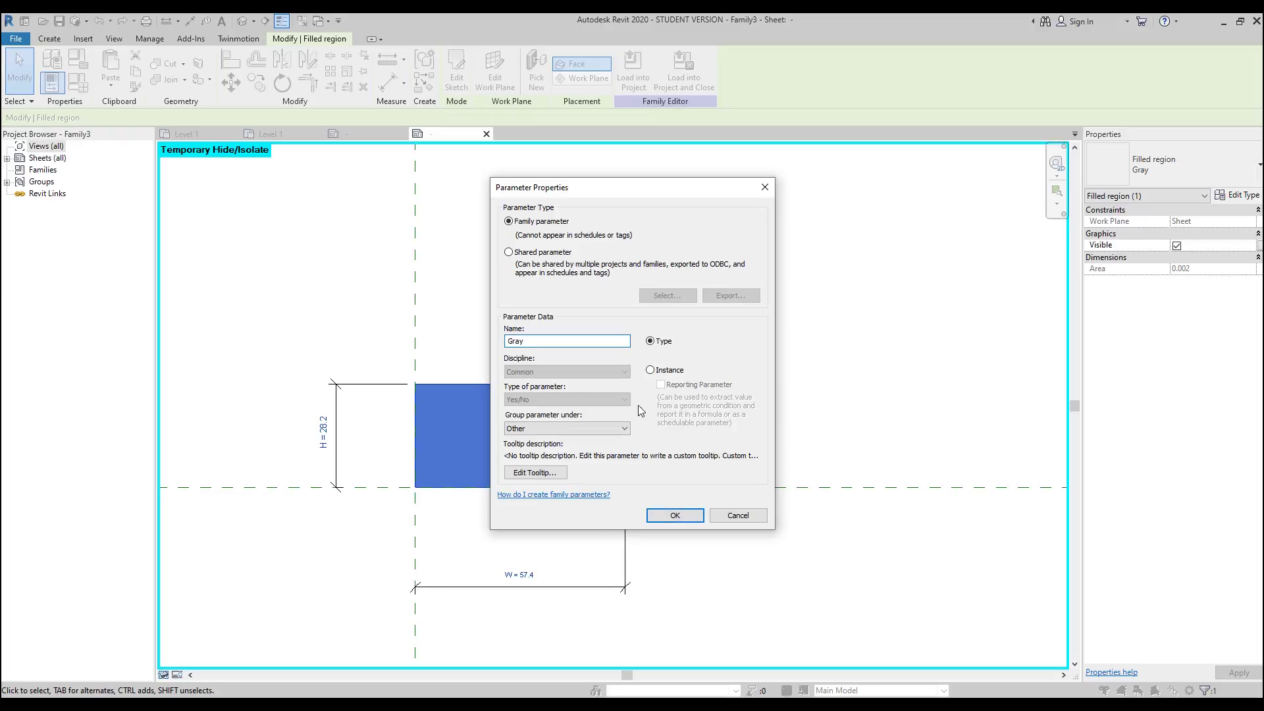
{"action": "left_click", "coordinate": [669, 370]}
{"action": "left_click", "coordinate": [675, 515]}
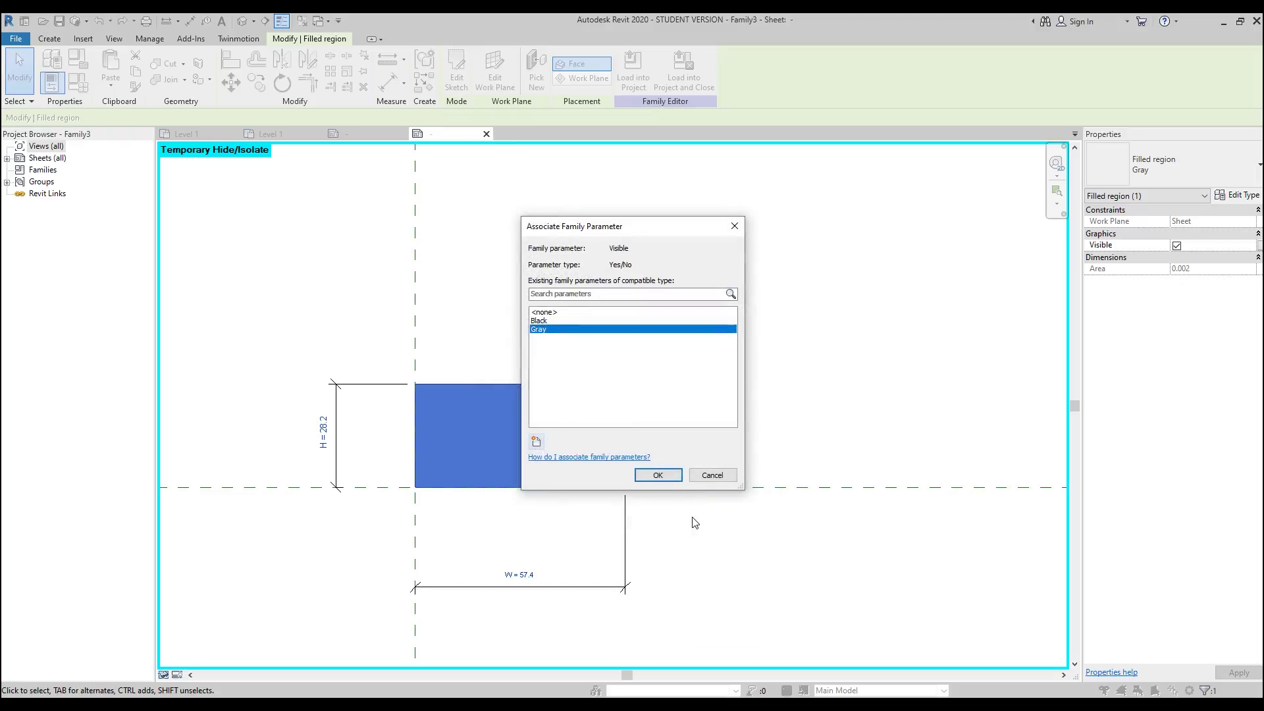
{"action": "left_click", "coordinate": [657, 475]}
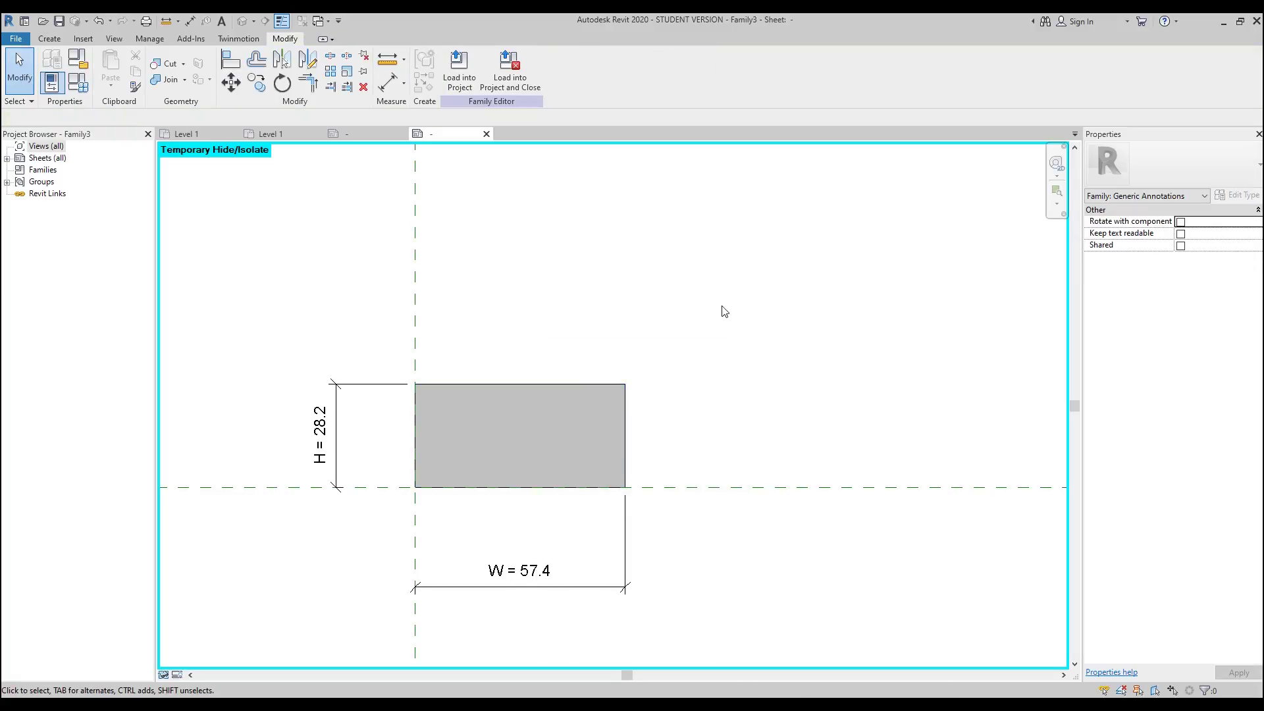
Step: Reset the temporary hide, then temporarily hide the grey and black regions to expose the blue region
{"action": "left_click", "coordinate": [165, 675]}
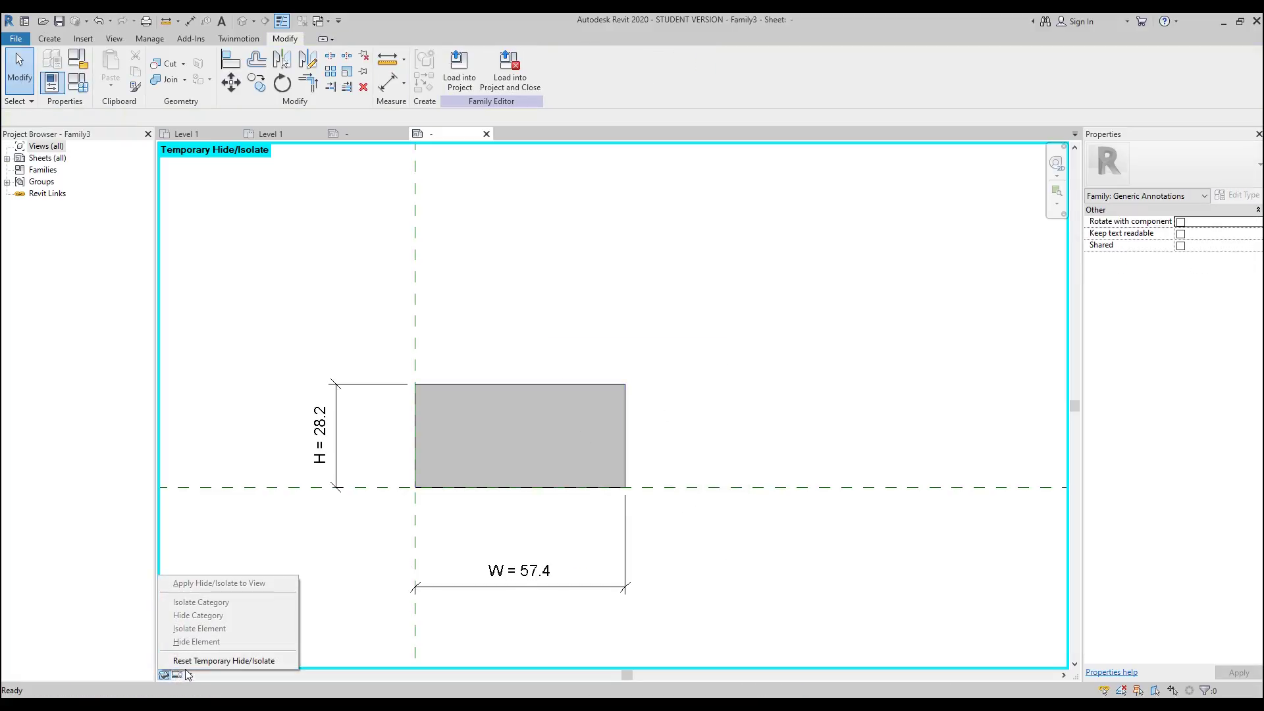
{"action": "left_click", "coordinate": [224, 660]}
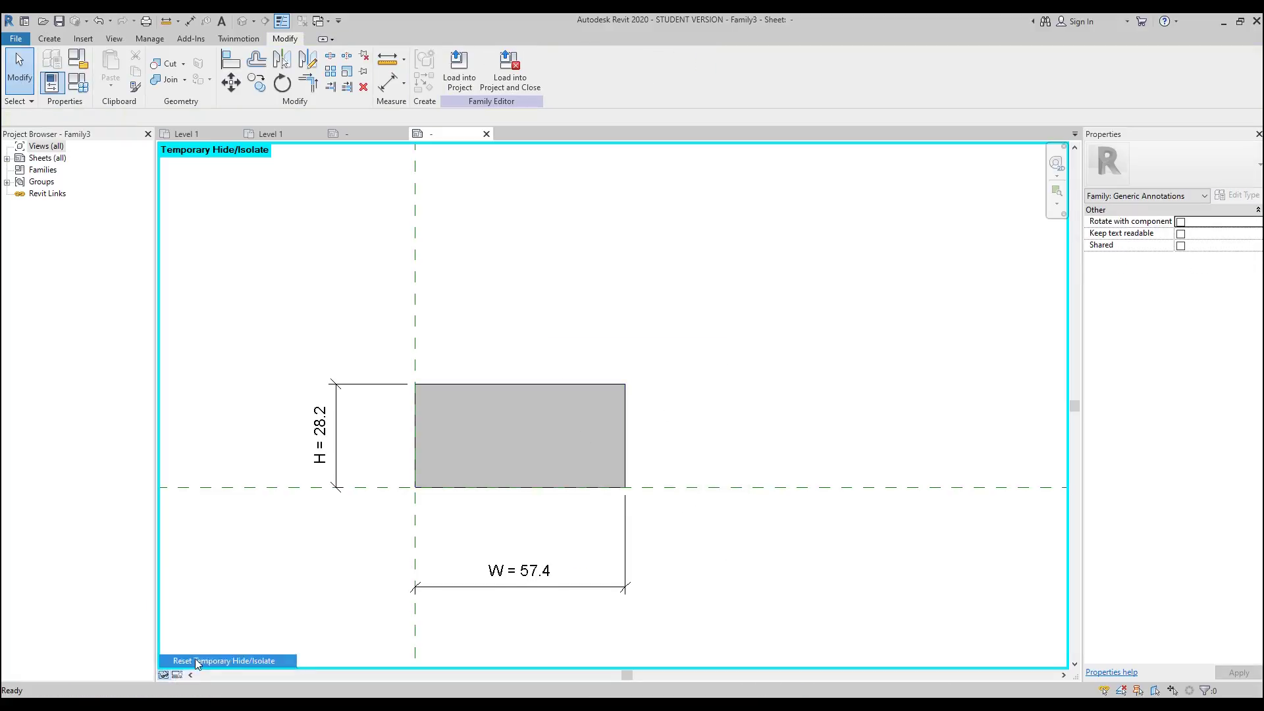
{"action": "left_click", "coordinate": [480, 389]}
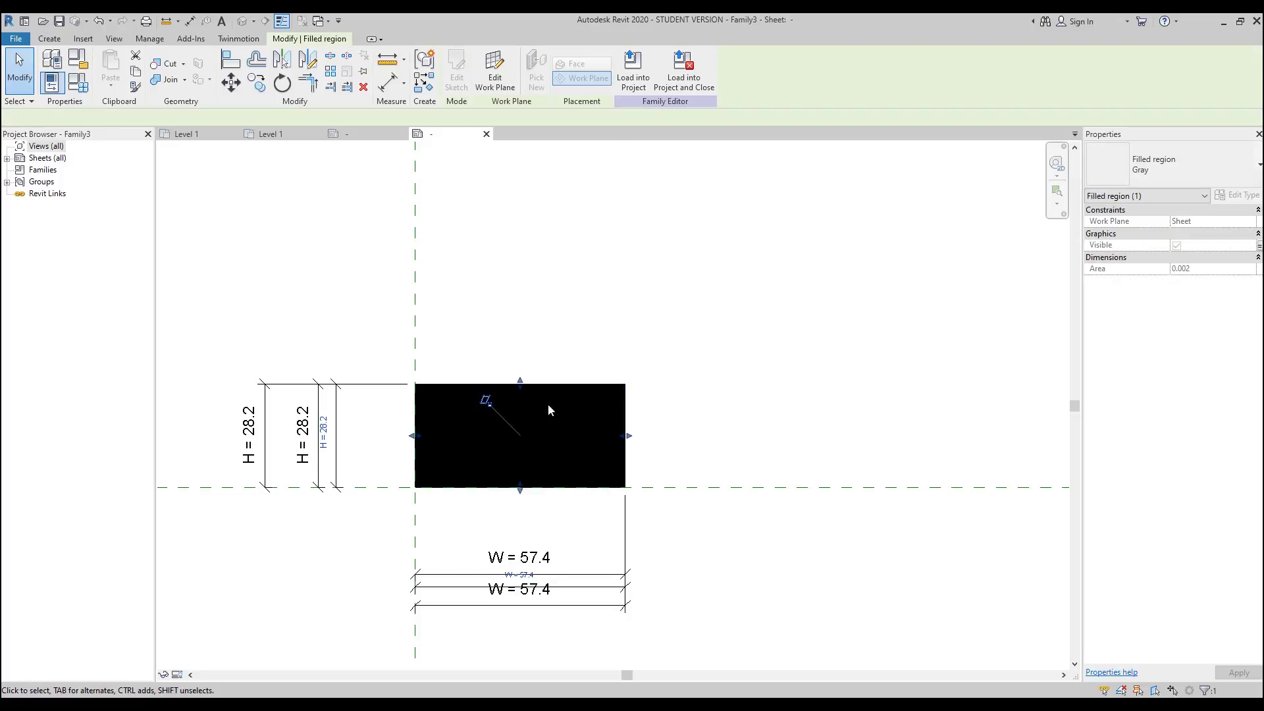
{"action": "key", "text": "h"}
{"action": "key", "text": "h"}
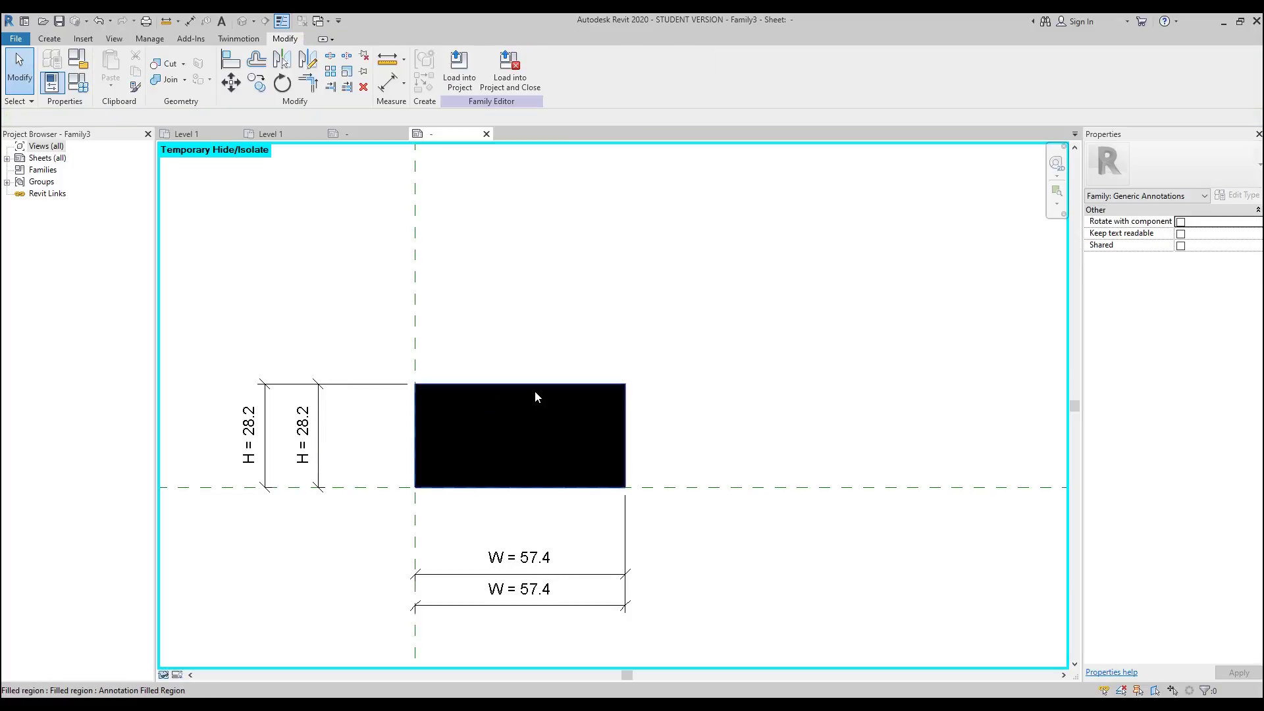
{"action": "left_click", "coordinate": [535, 386]}
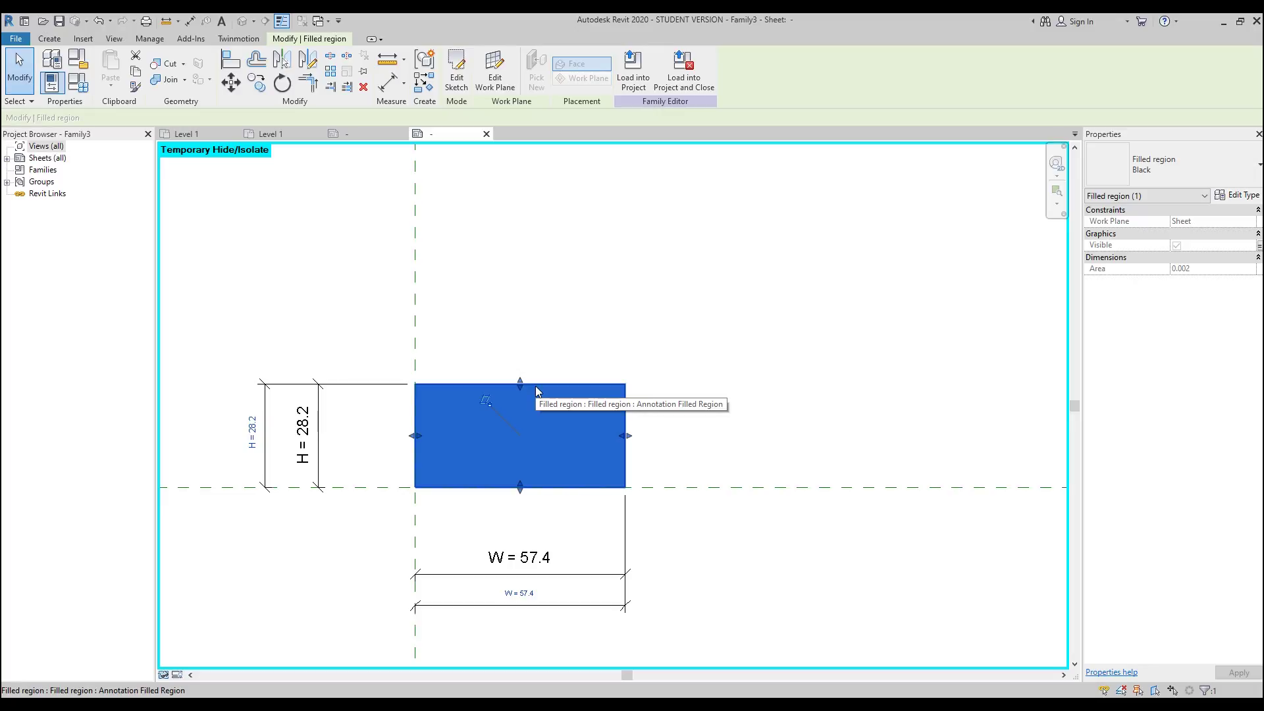
{"action": "key", "text": "Delete"}
Step: Associate the blue region's Visible property with a new instance family parameter named Blue
{"action": "left_click", "coordinate": [547, 388]}
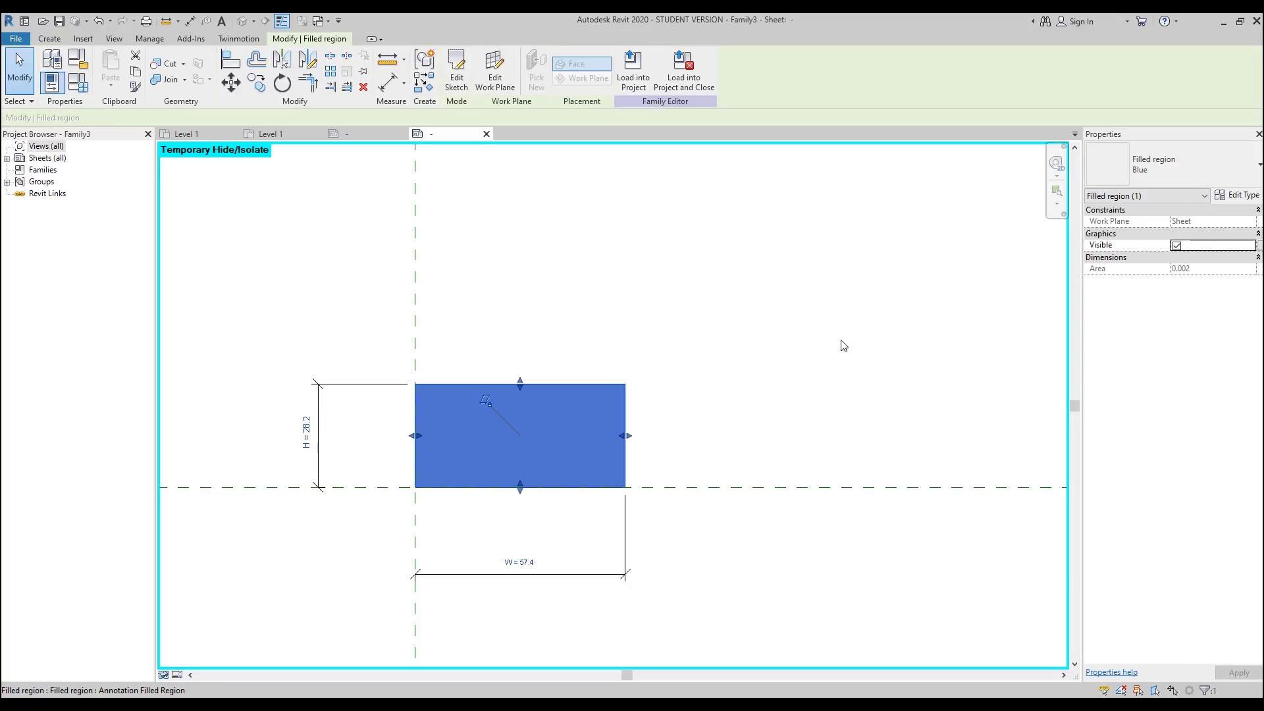
{"action": "left_click", "coordinate": [1259, 251]}
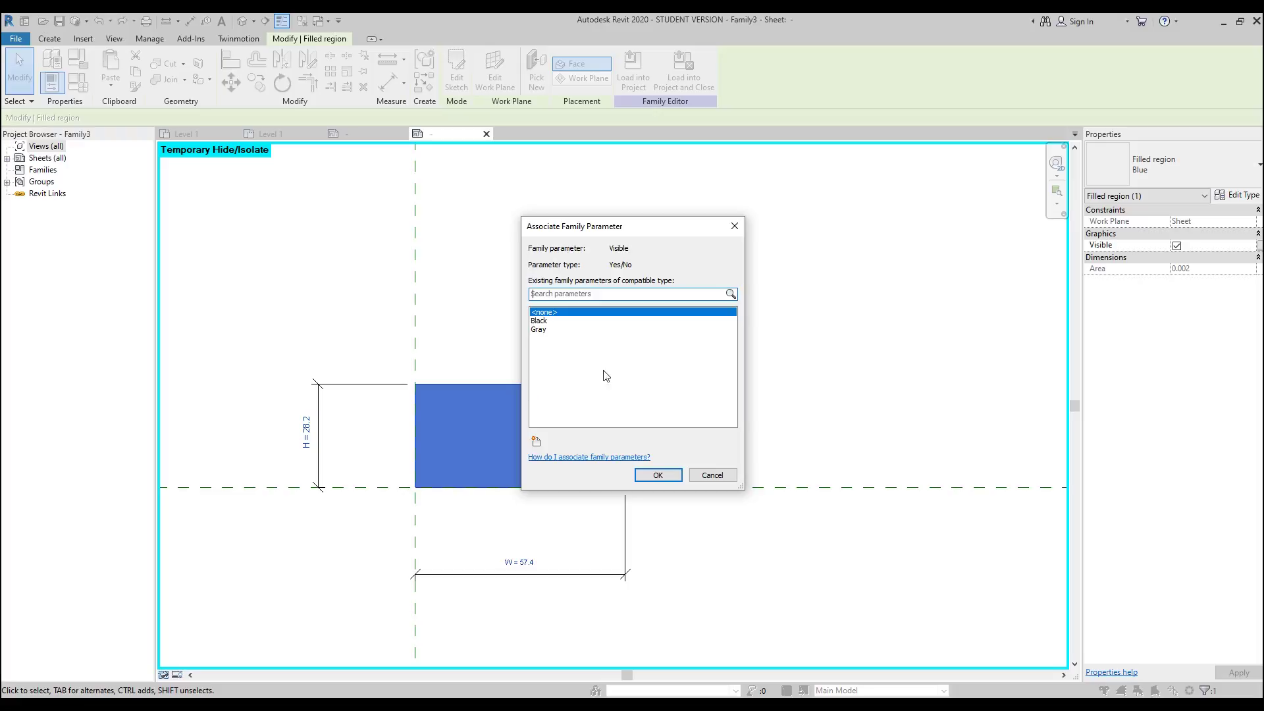
{"action": "left_click", "coordinate": [539, 445]}
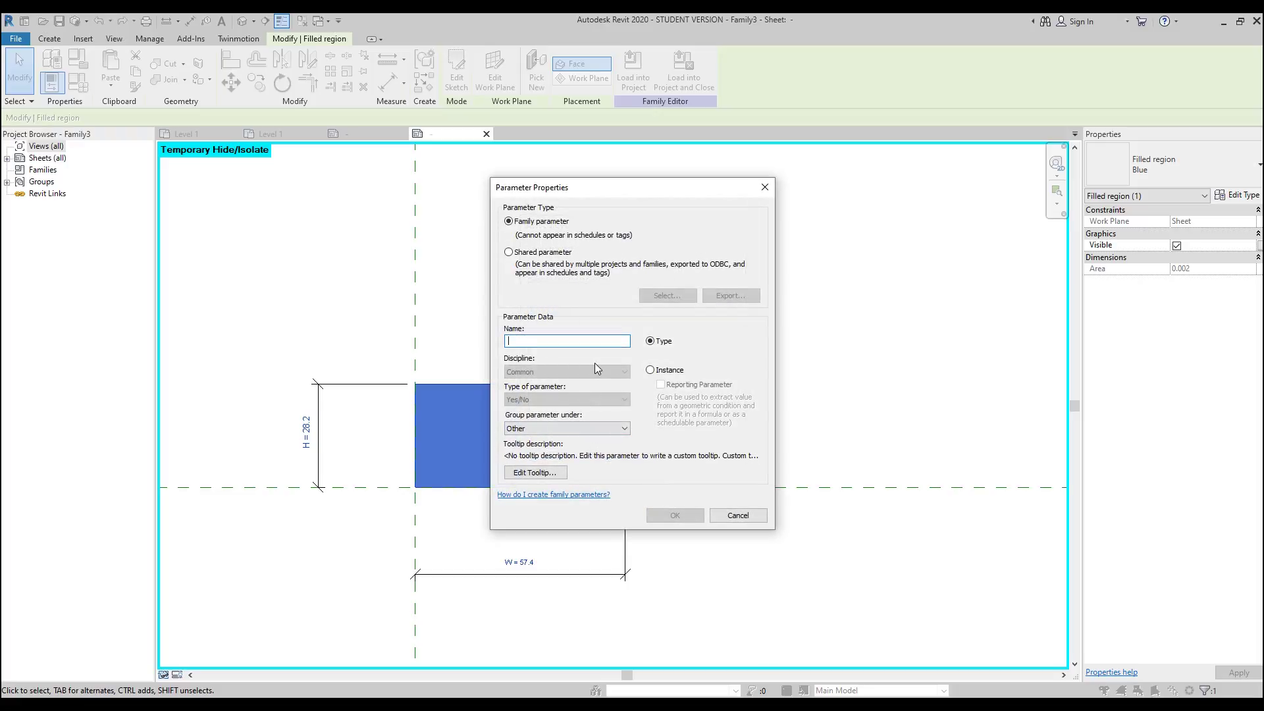
{"action": "type", "text": "Blue"}
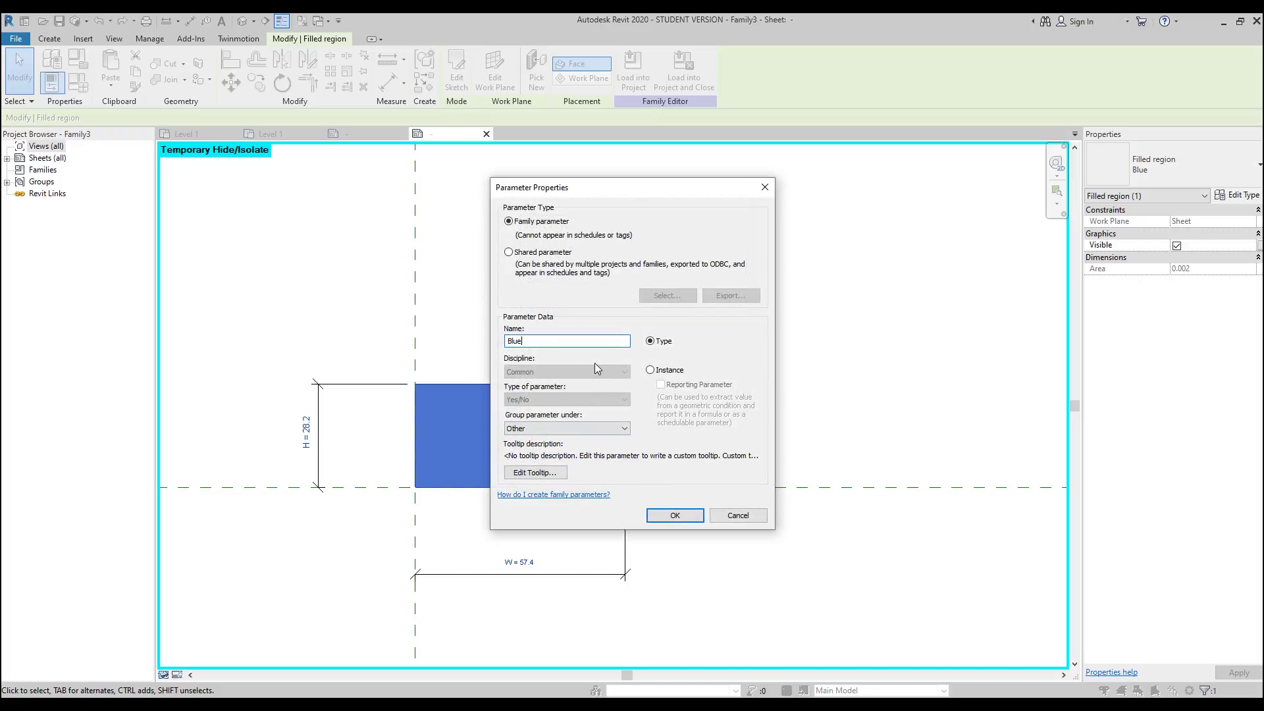
{"action": "left_click", "coordinate": [673, 371]}
{"action": "left_click", "coordinate": [675, 515]}
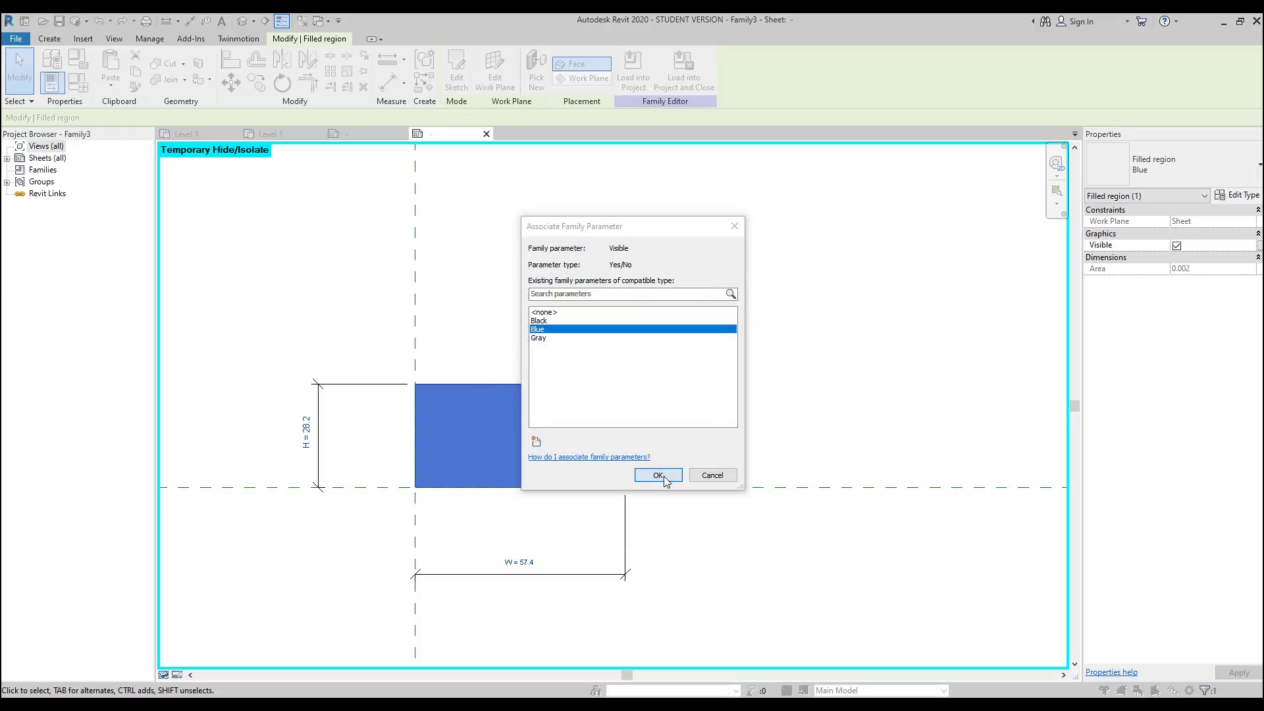
{"action": "left_click", "coordinate": [658, 475]}
{"action": "left_click", "coordinate": [753, 373]}
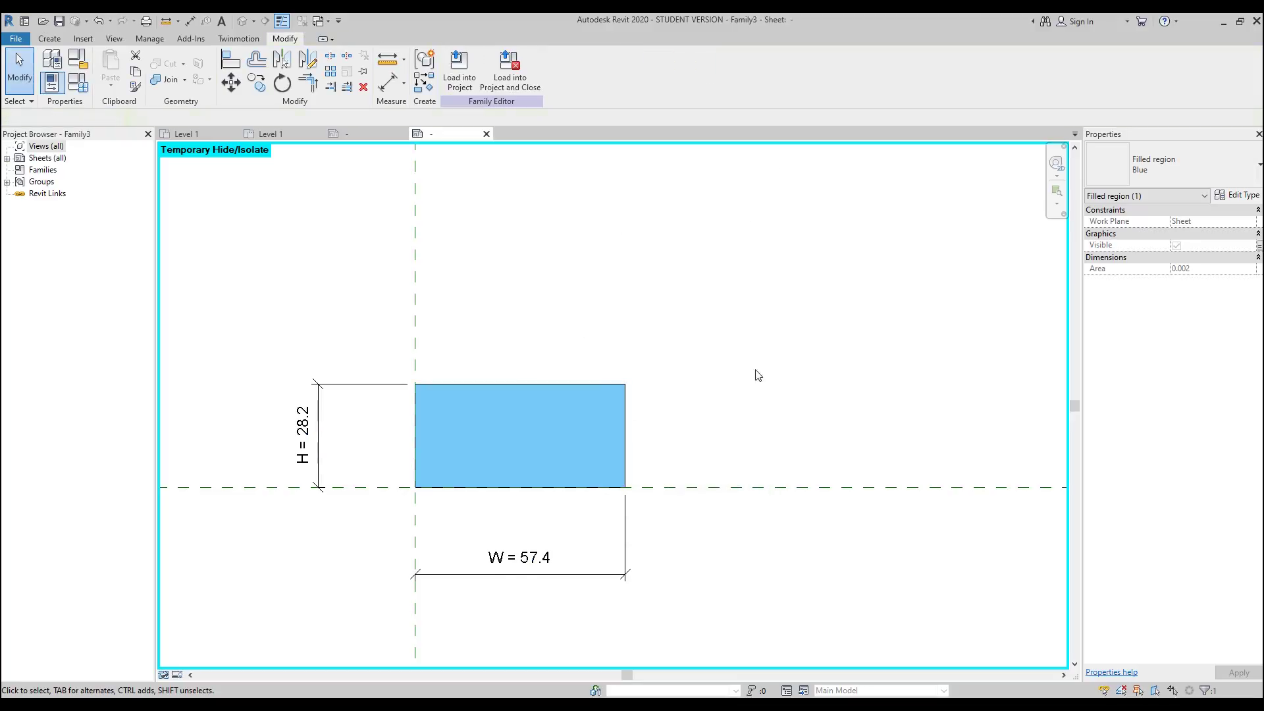
Step: Create a family type named Black with the Black parameter on and the Blue and Gray parameters off
{"action": "left_click", "coordinate": [81, 90]}
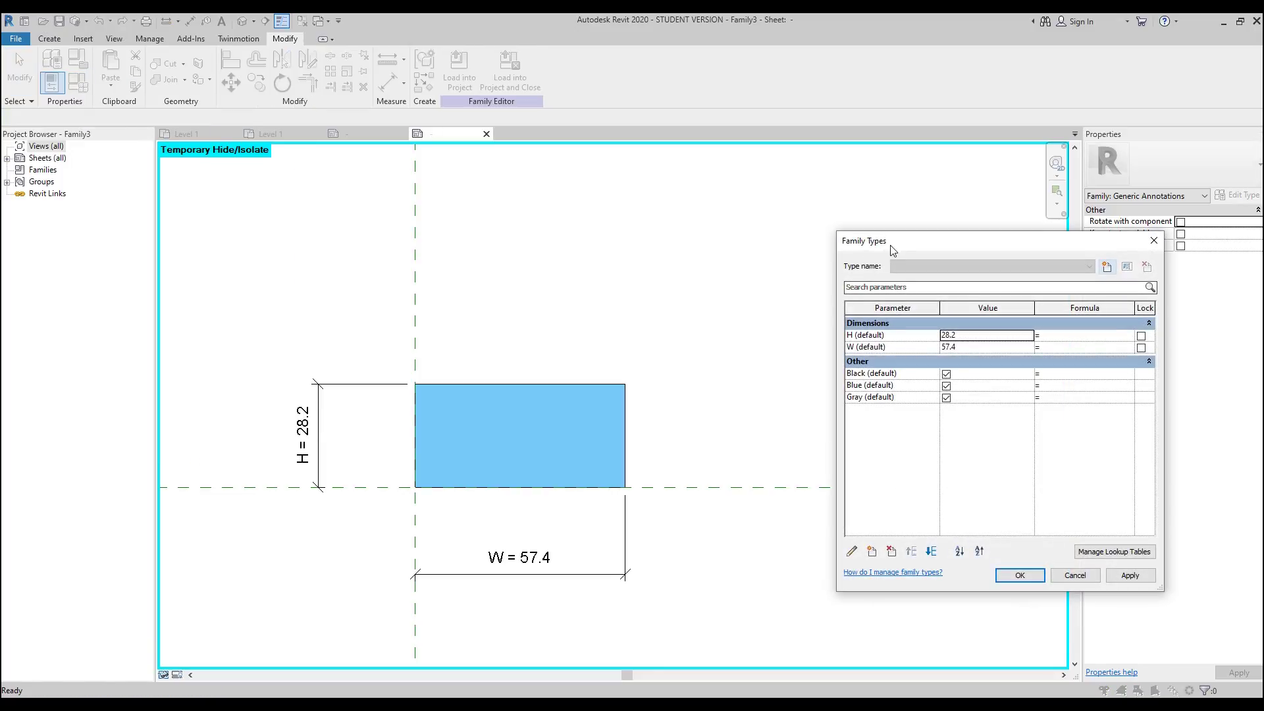
{"action": "left_click_drag", "start_coordinate": [892, 250], "coordinate": [589, 211]}
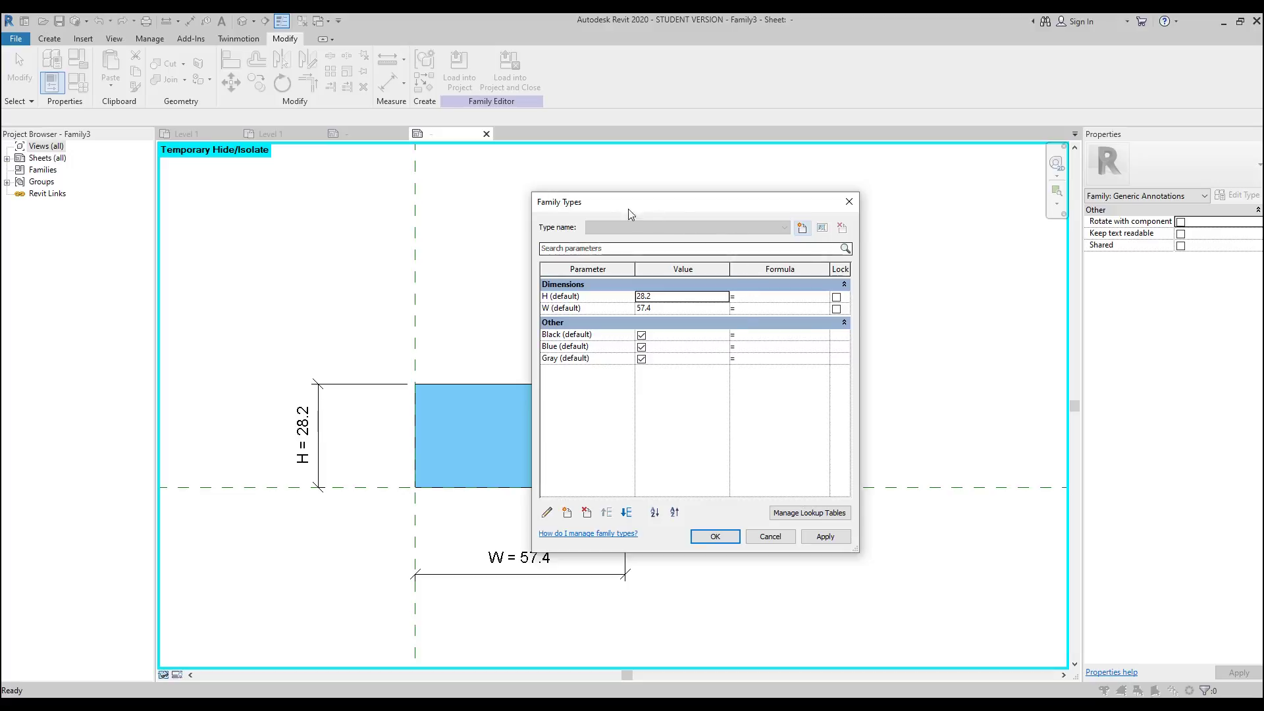
{"action": "left_click", "coordinate": [802, 228]}
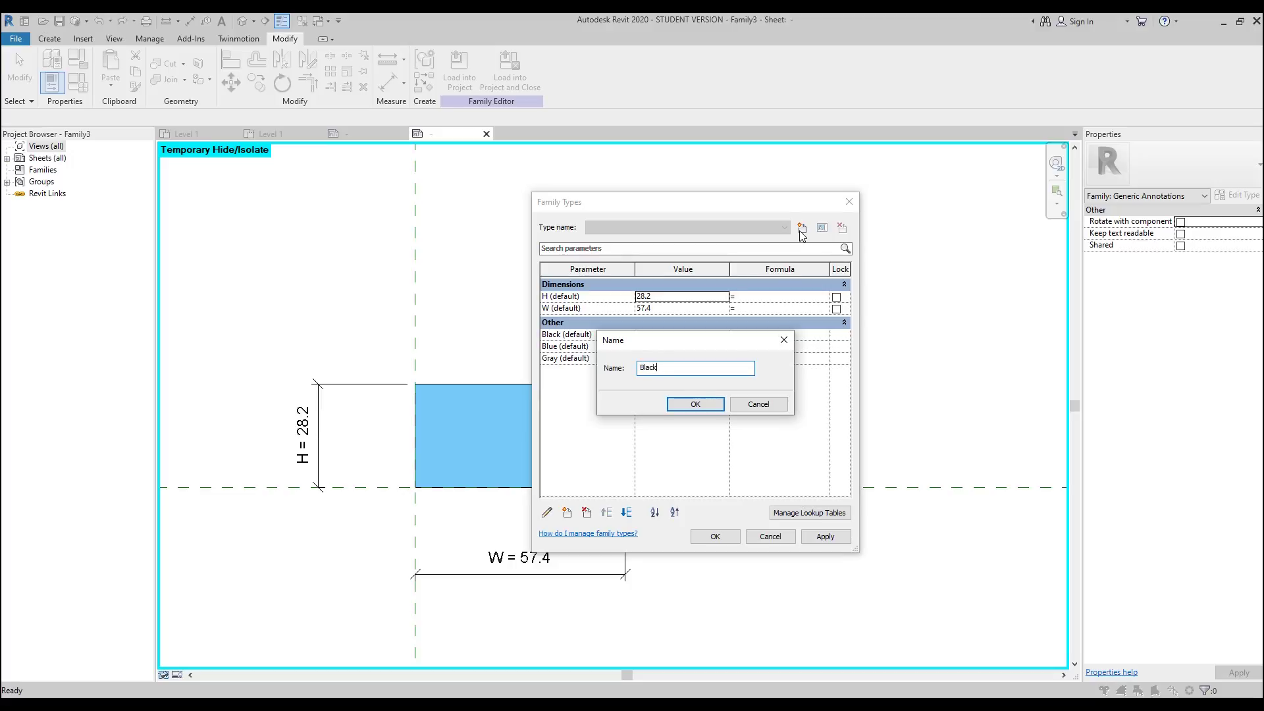
{"action": "left_click", "coordinate": [695, 404]}
{"action": "left_click", "coordinate": [642, 335]}
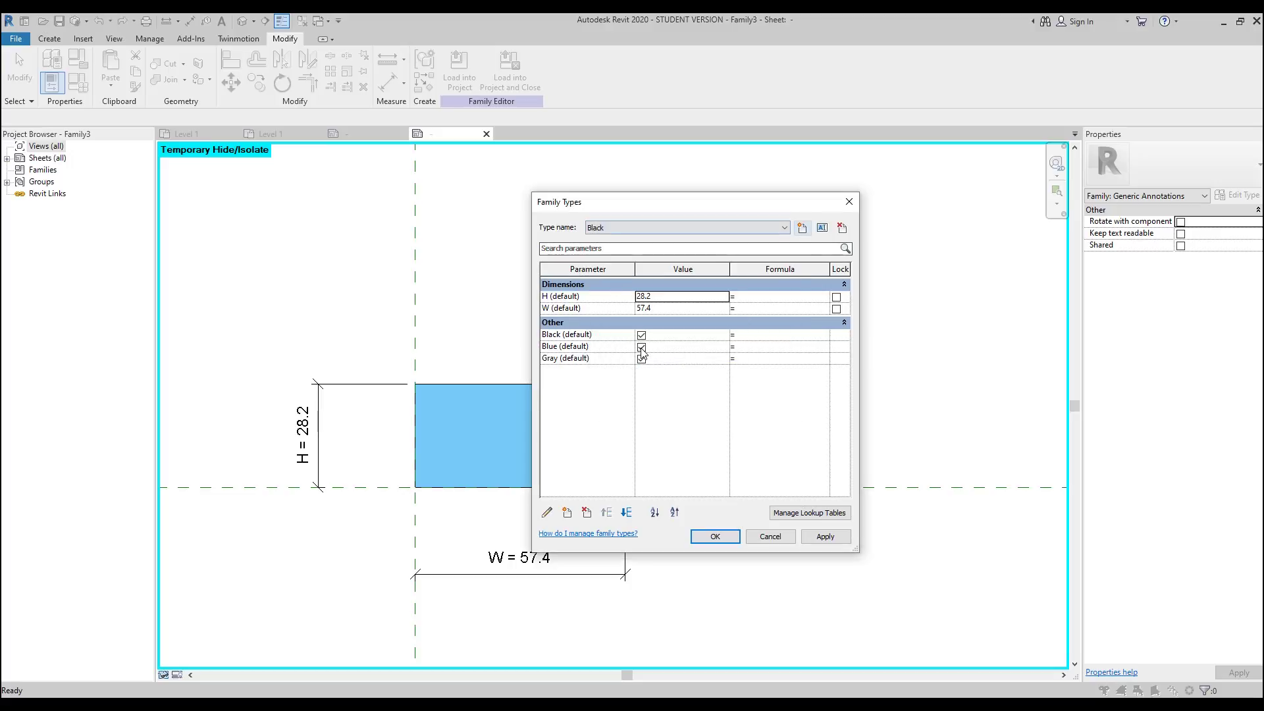
{"action": "left_click", "coordinate": [643, 359]}
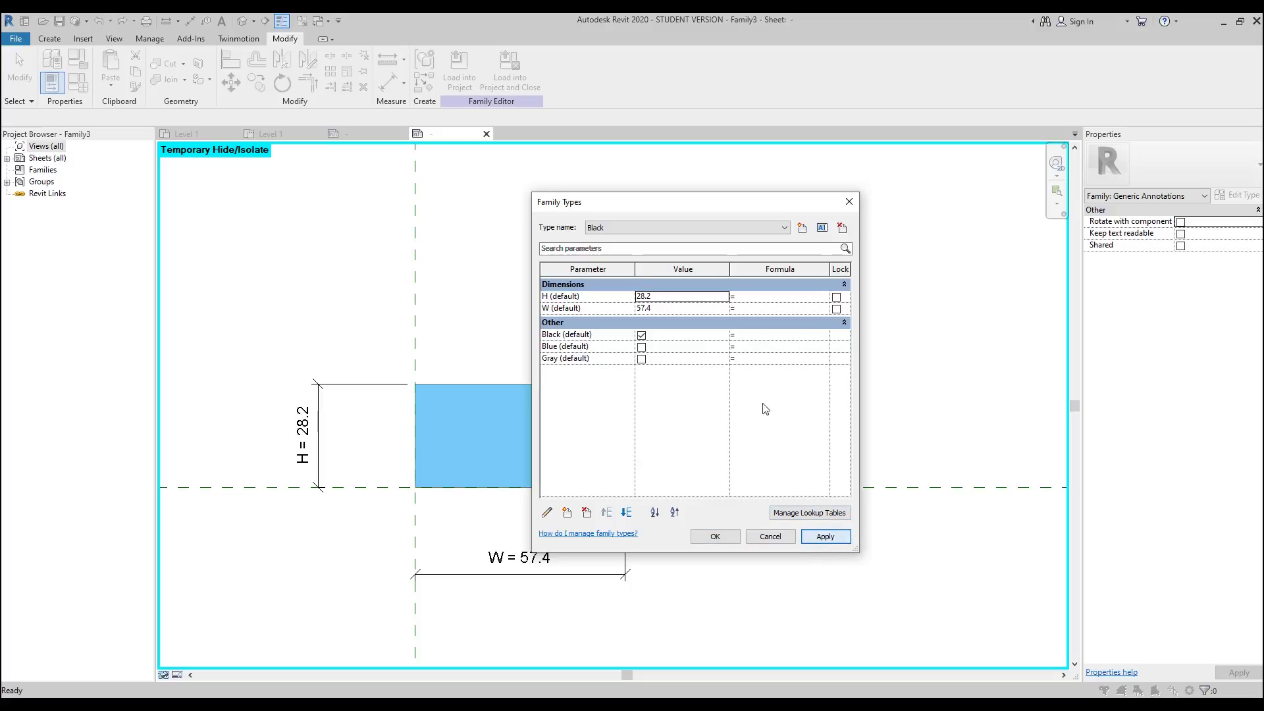
Step: Create a family type named Blue with only the Blue visibility parameter on, and apply it
{"action": "left_click", "coordinate": [804, 229]}
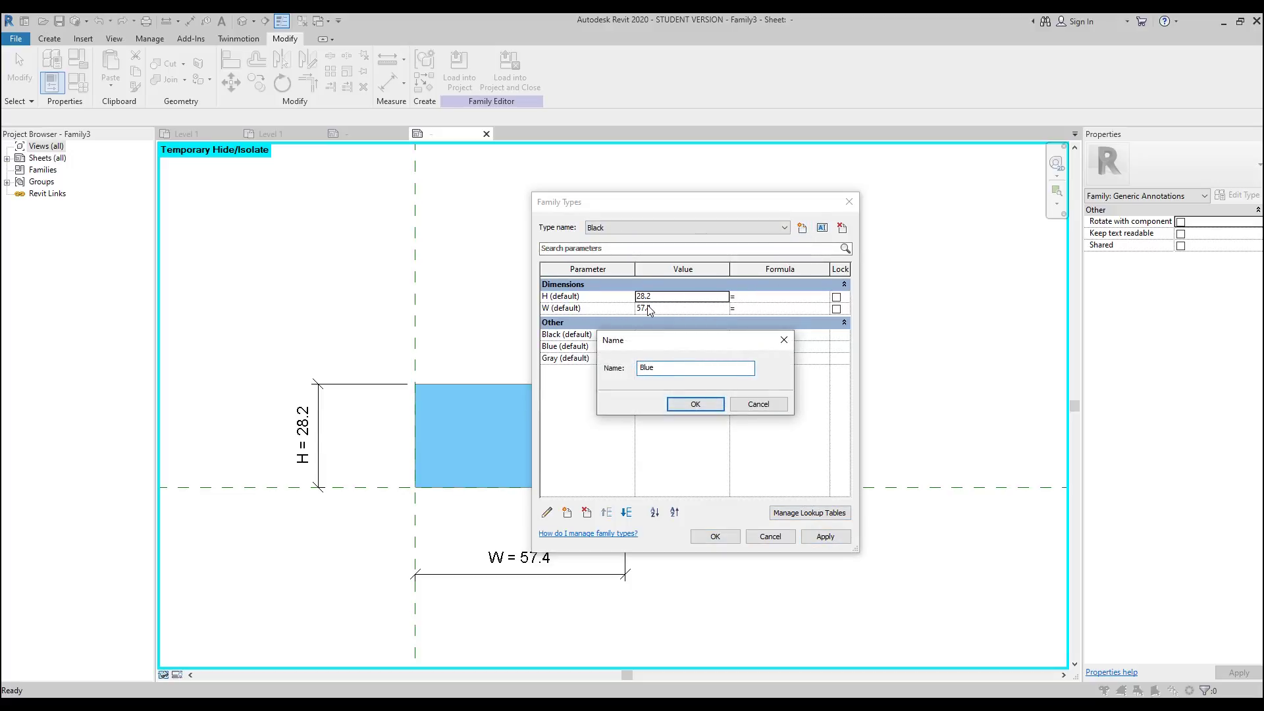
{"action": "left_click", "coordinate": [693, 404]}
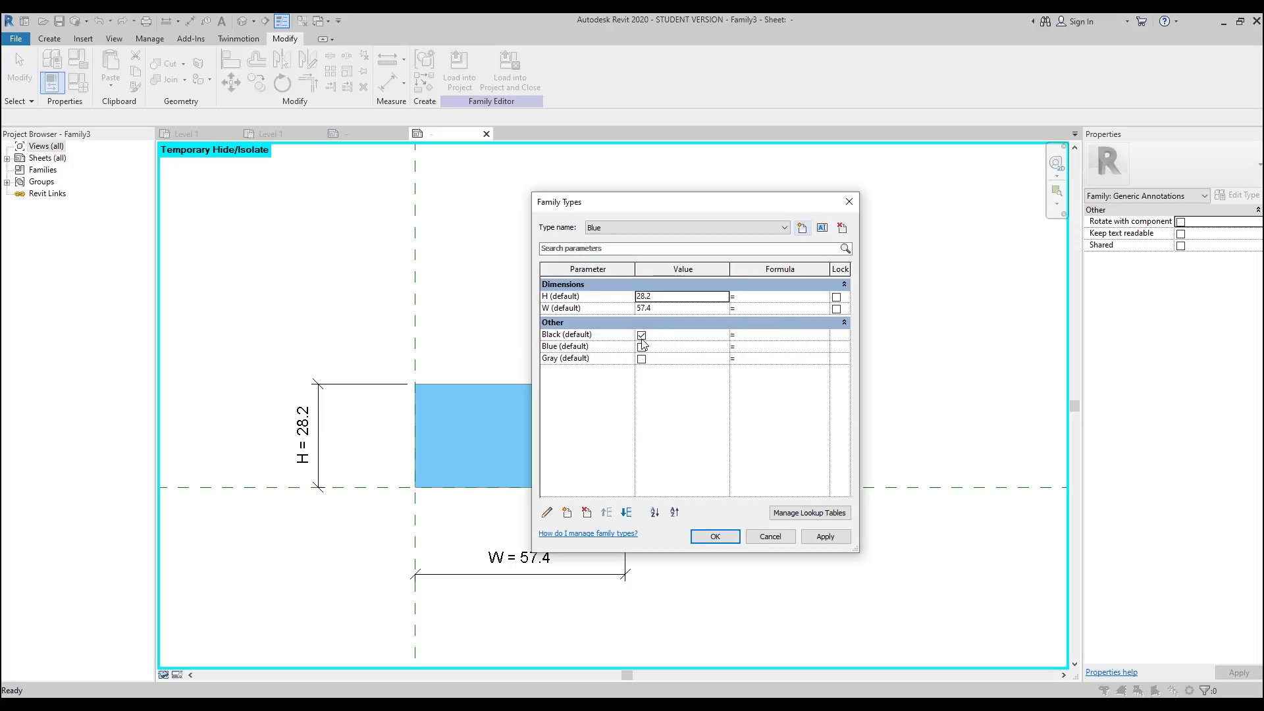
{"action": "left_click", "coordinate": [641, 338]}
{"action": "left_click", "coordinate": [642, 347]}
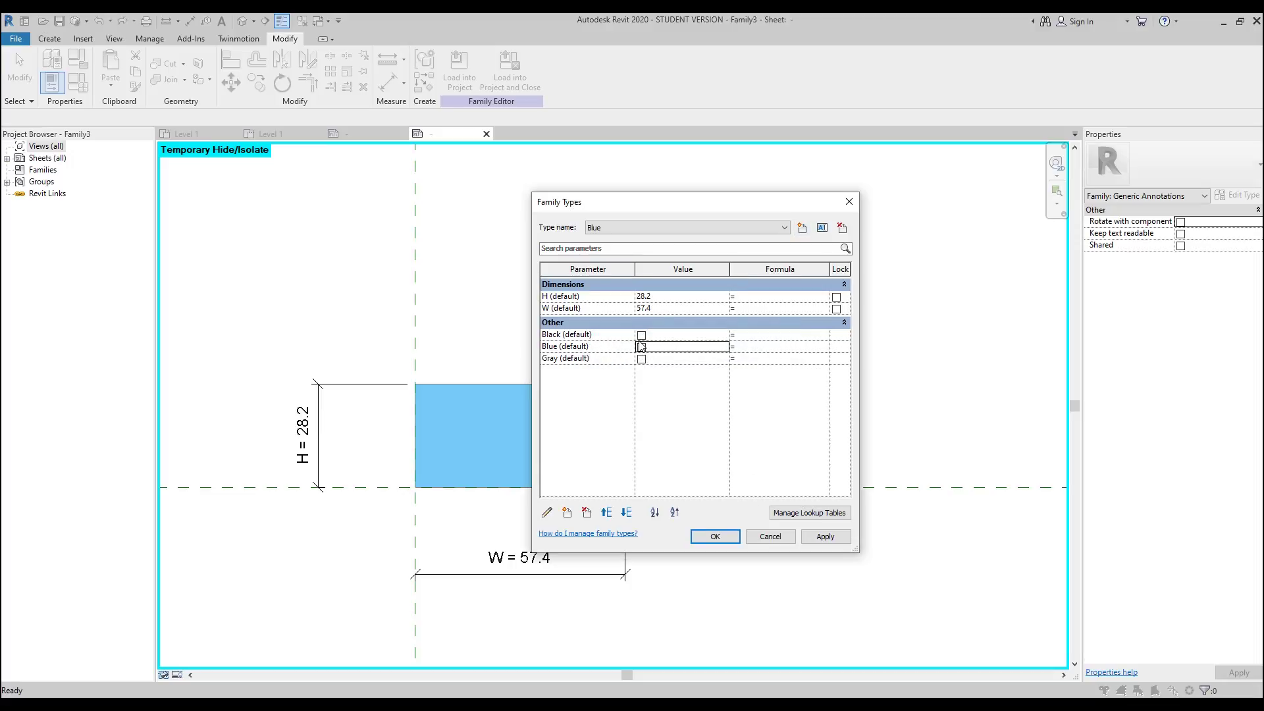
{"action": "left_click", "coordinate": [823, 537]}
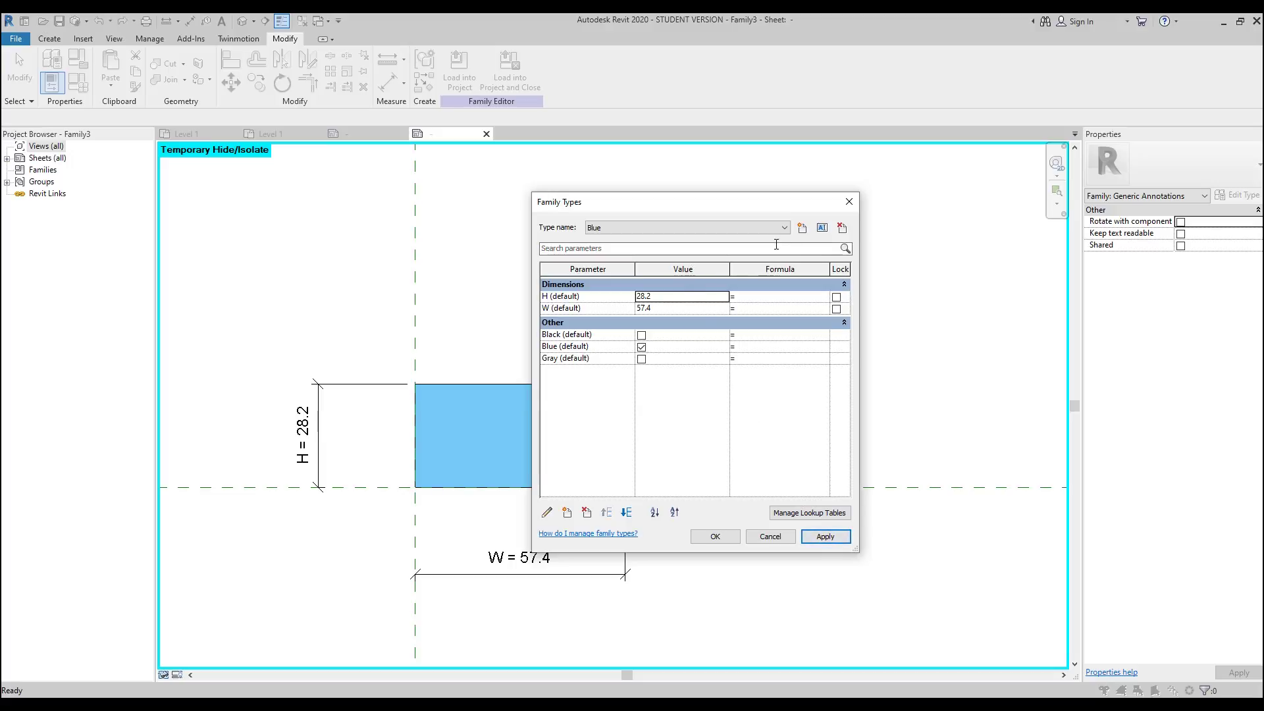
Step: Create a family type named Gray with only the Gray visibility parameter on, and accept the family types
{"action": "left_click", "coordinate": [802, 227]}
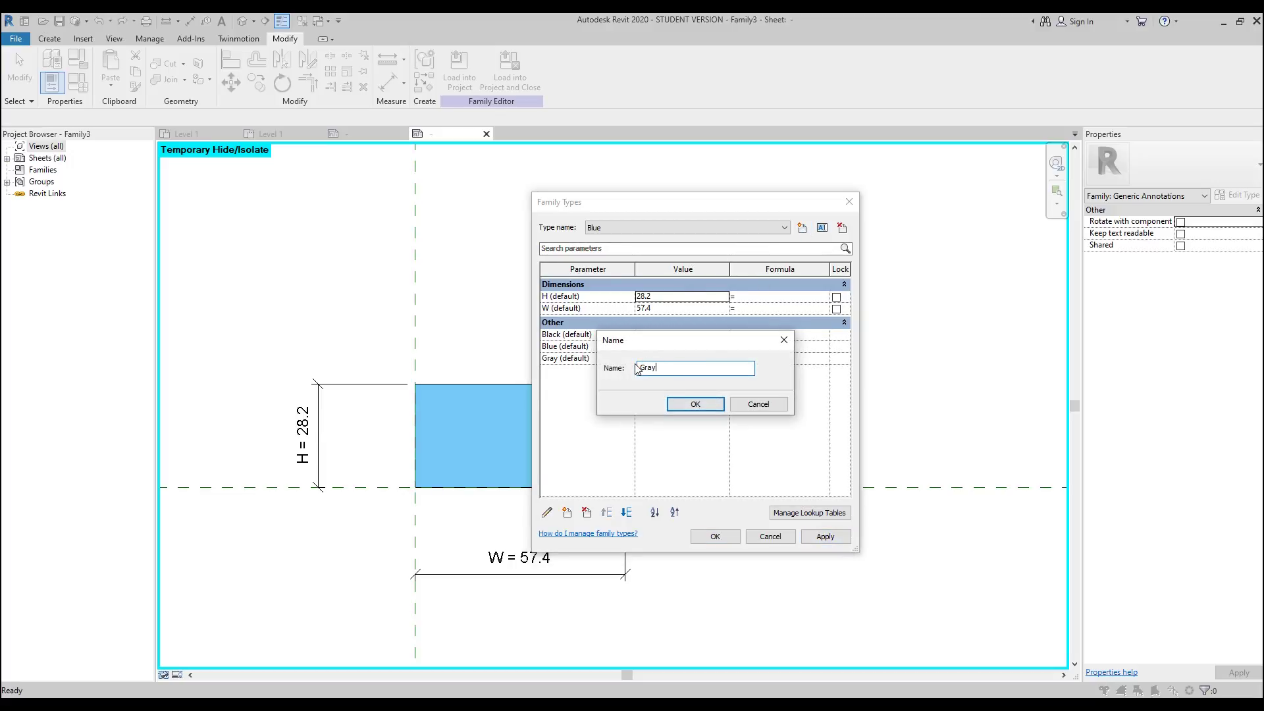
{"action": "left_click", "coordinate": [696, 404]}
{"action": "left_click", "coordinate": [641, 347]}
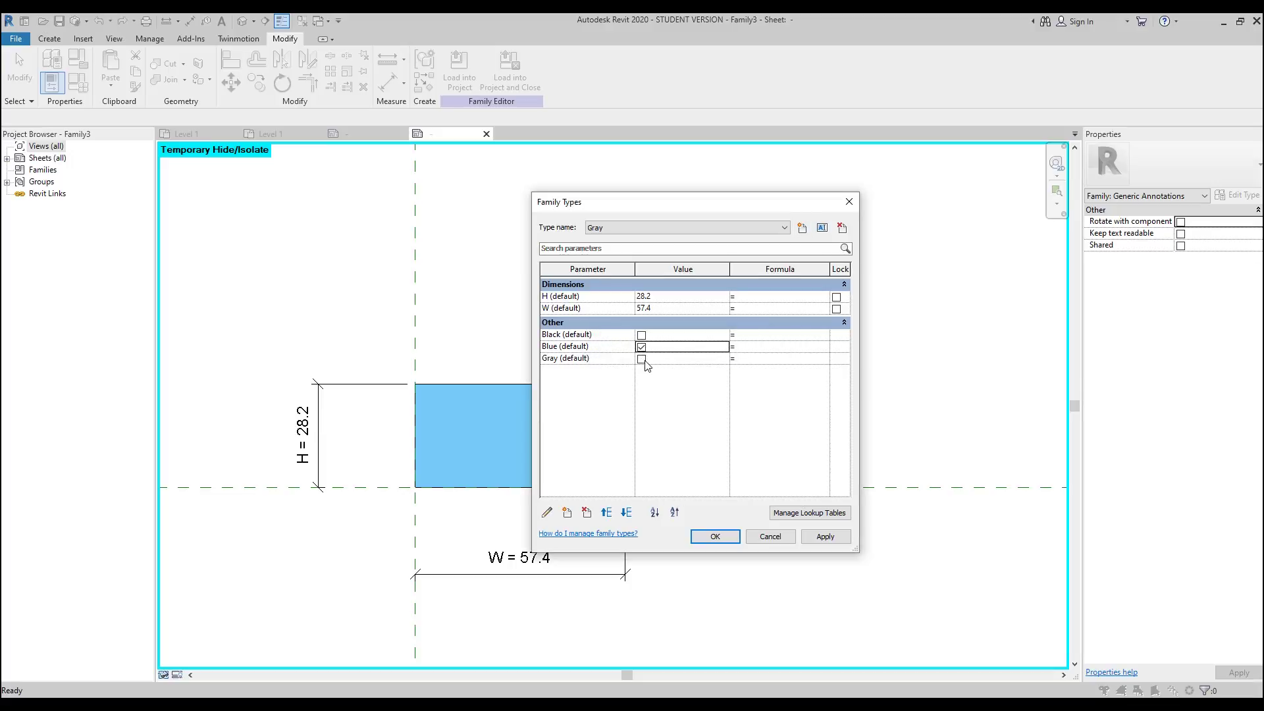
{"action": "left_click", "coordinate": [642, 359]}
{"action": "left_click", "coordinate": [642, 347]}
{"action": "left_click", "coordinate": [715, 538]}
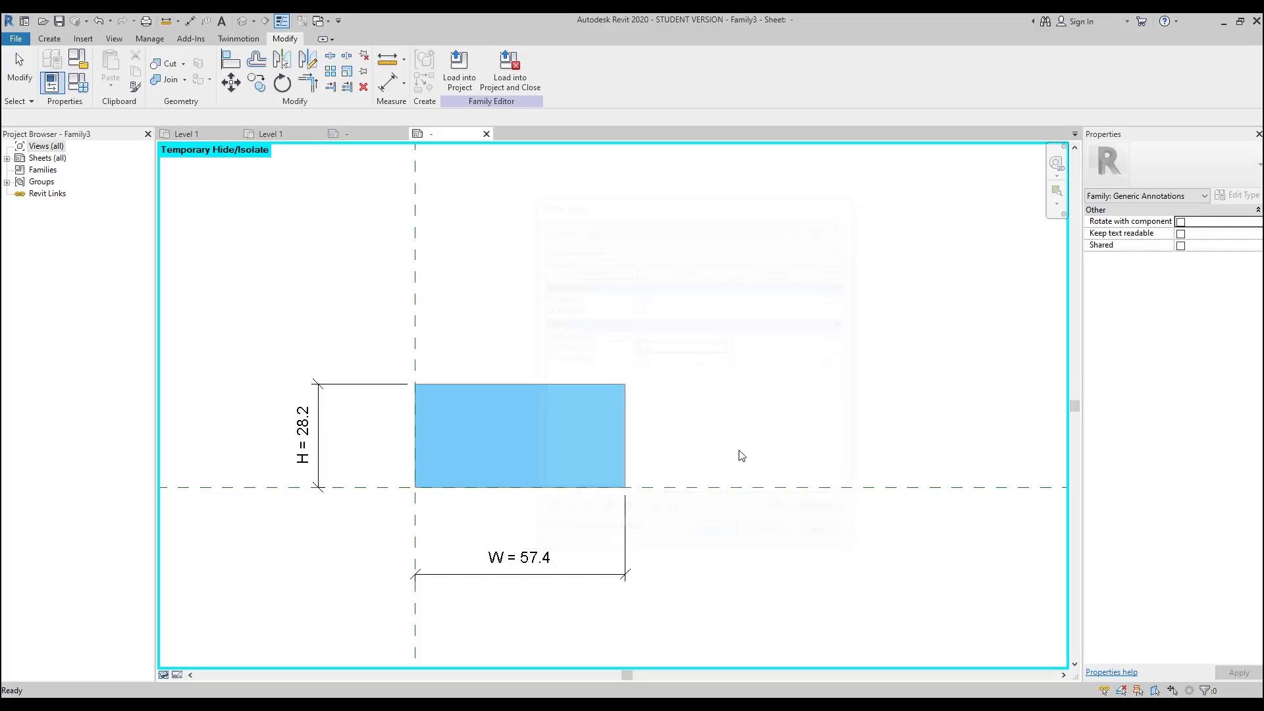
Step: Load the annotation family into M_Room Tag.rfa only, overwriting the existing version and its parameter values
{"action": "left_click", "coordinate": [458, 68]}
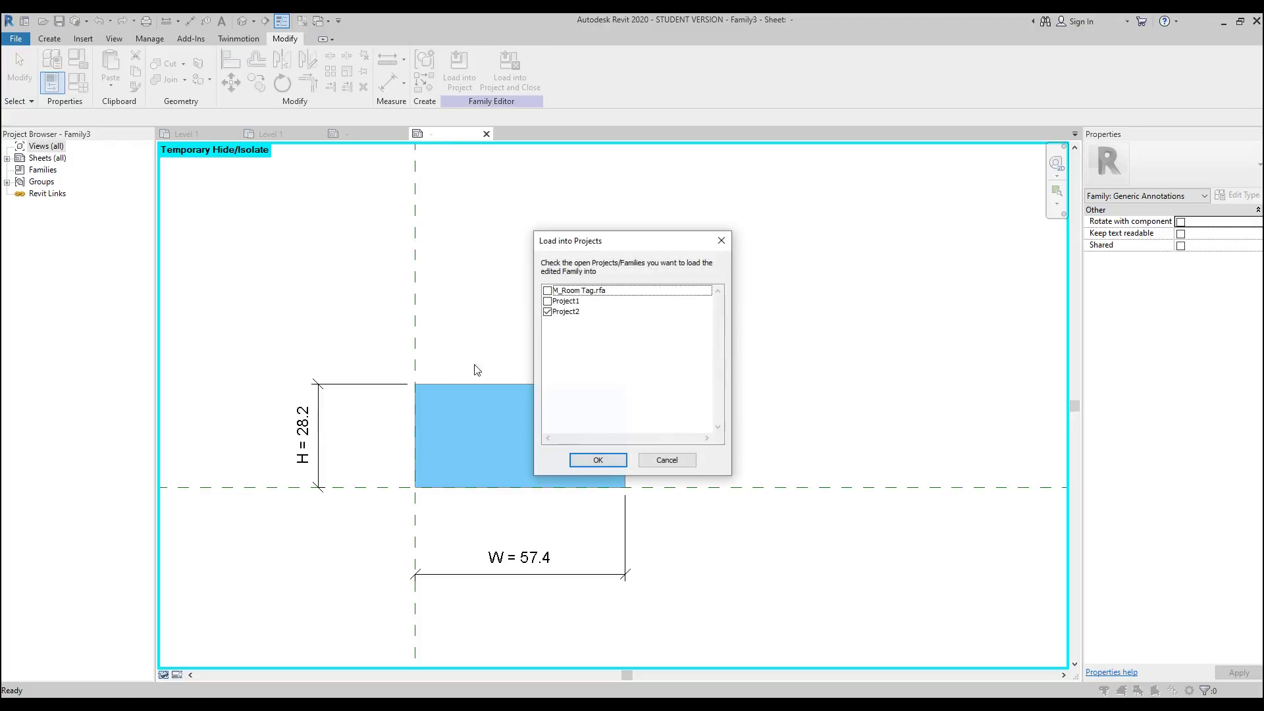
{"action": "left_click", "coordinate": [547, 290]}
{"action": "left_click", "coordinate": [547, 312]}
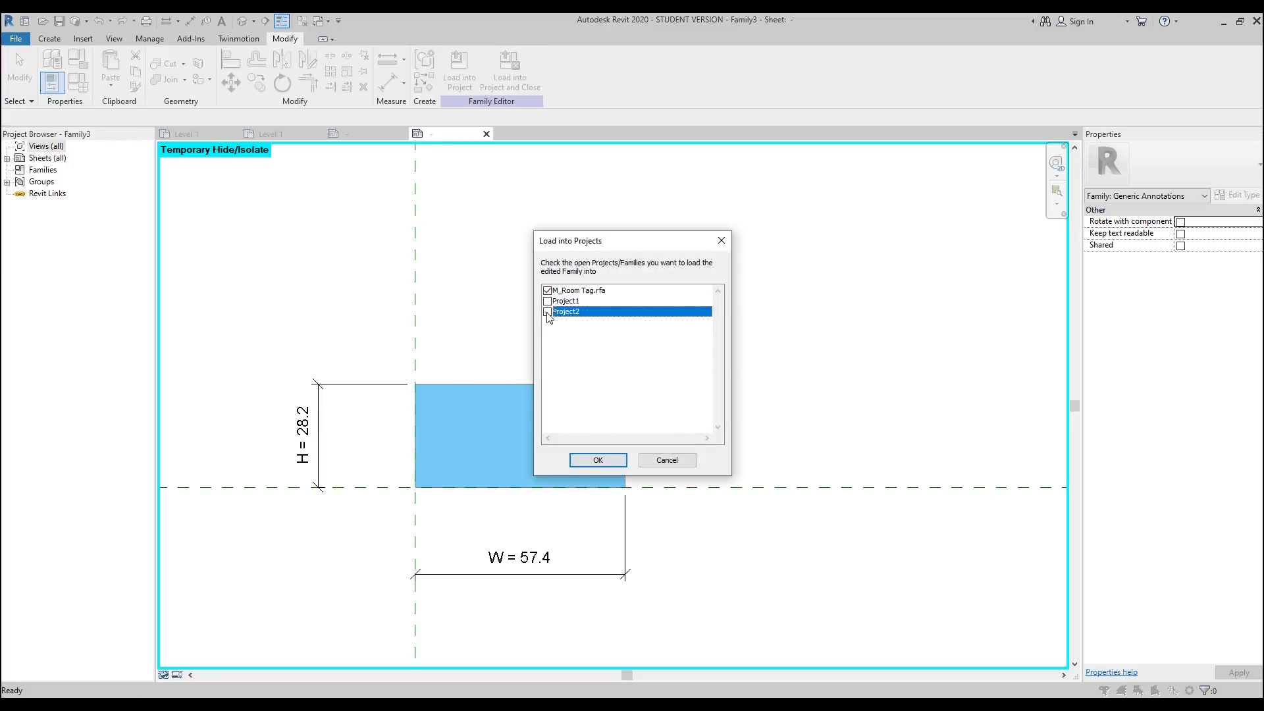
{"action": "left_click", "coordinate": [596, 460]}
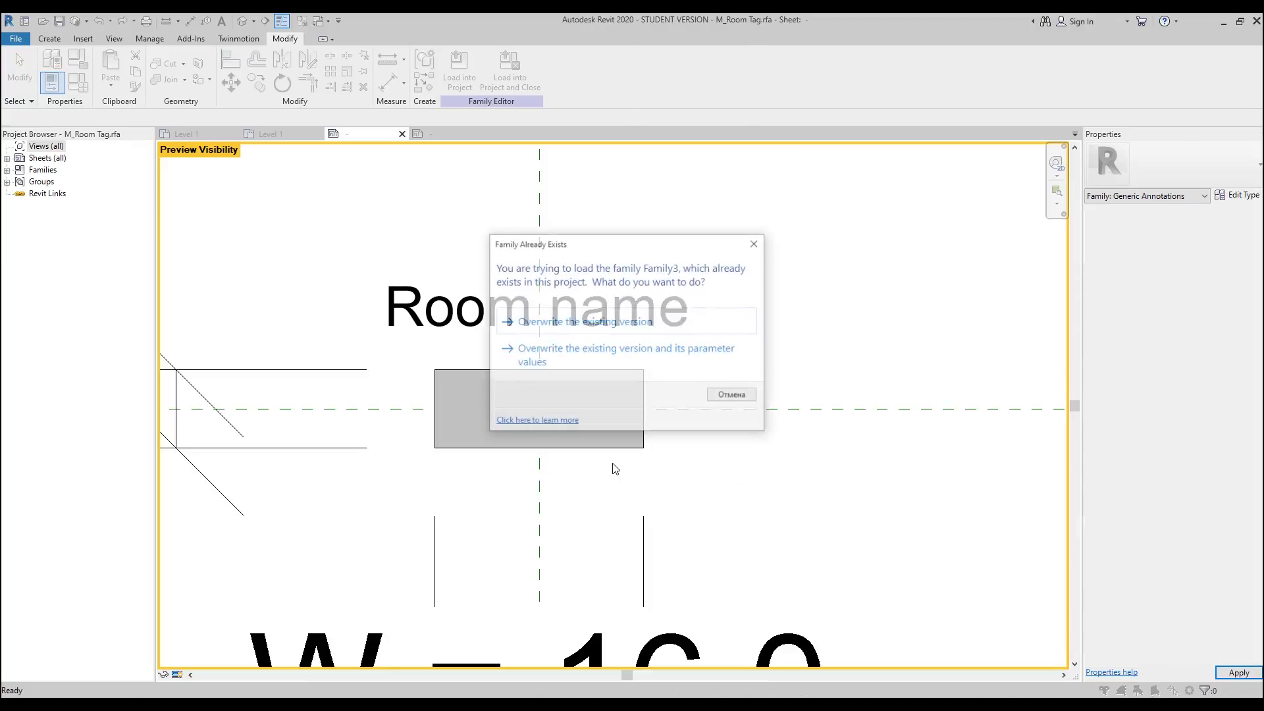
{"action": "left_click", "coordinate": [582, 357]}
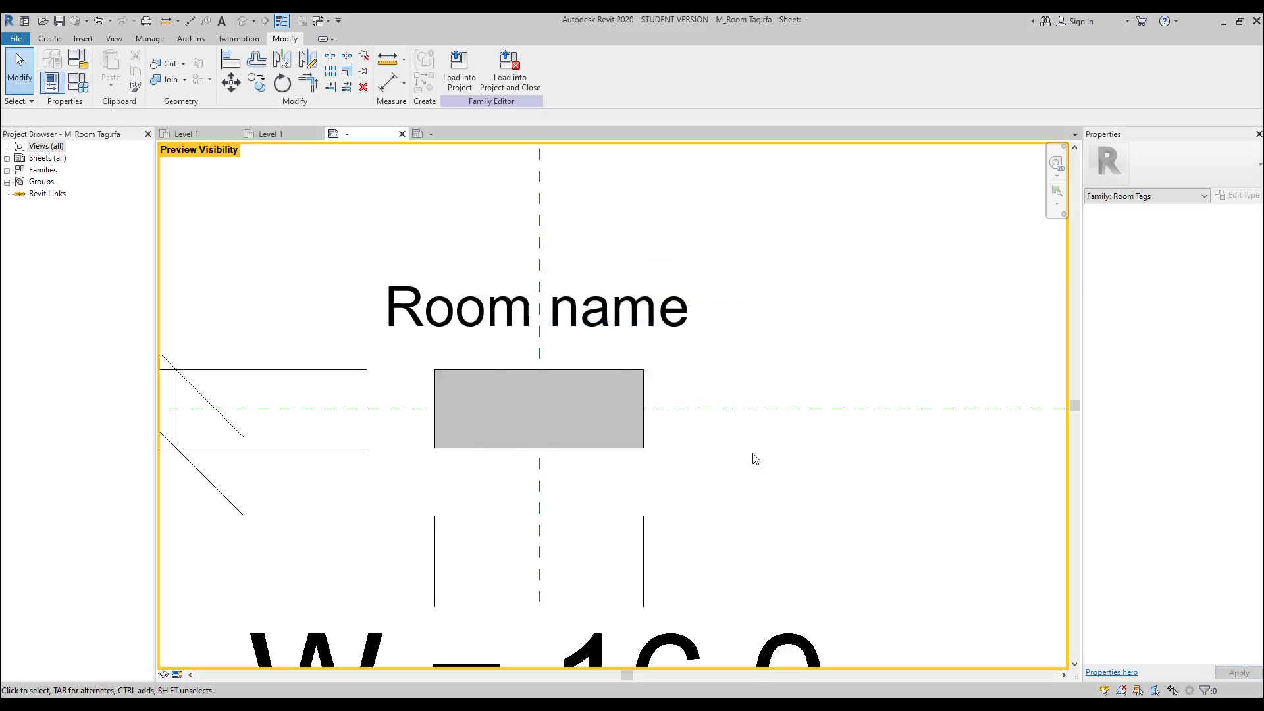
Step: Associate the nested annotation's Gray property with a new type family parameter named Gray in the room tag
{"action": "scroll", "coordinate": [757, 459], "scroll_direction": "down", "scroll_amount": 2}
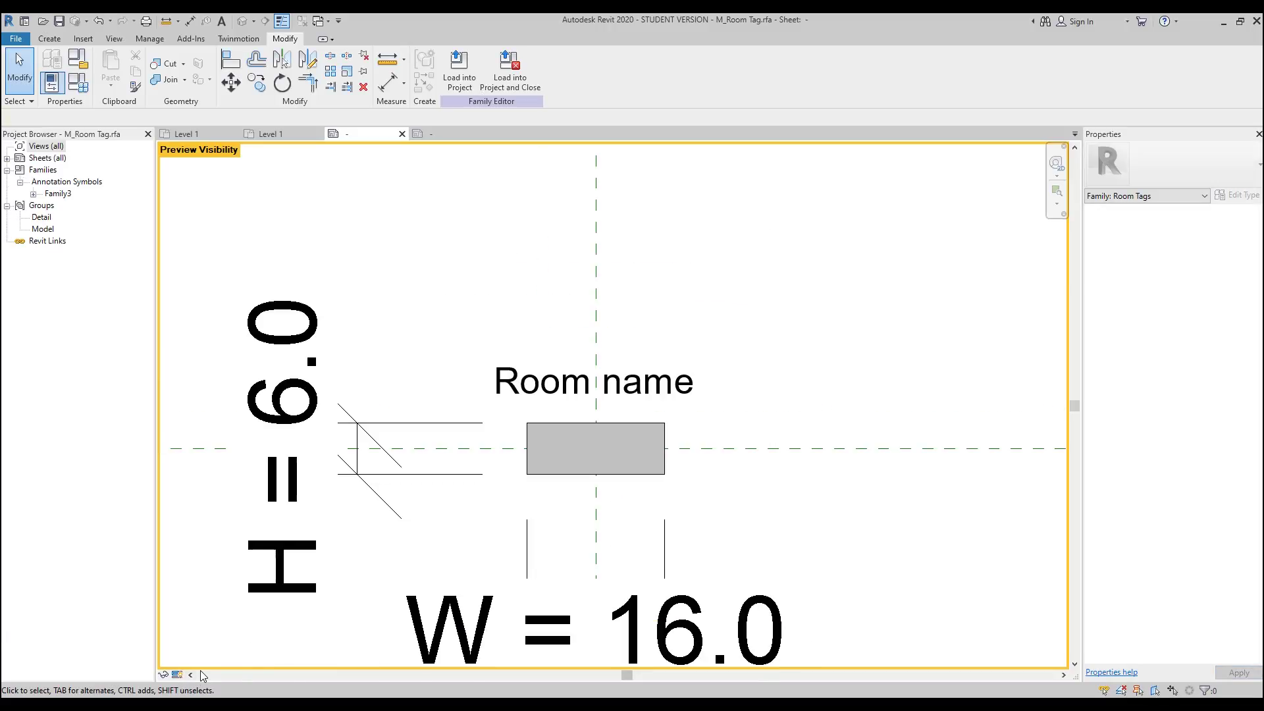
{"action": "middle_click_drag", "start_coordinate": [746, 347], "coordinate": [694, 316]}
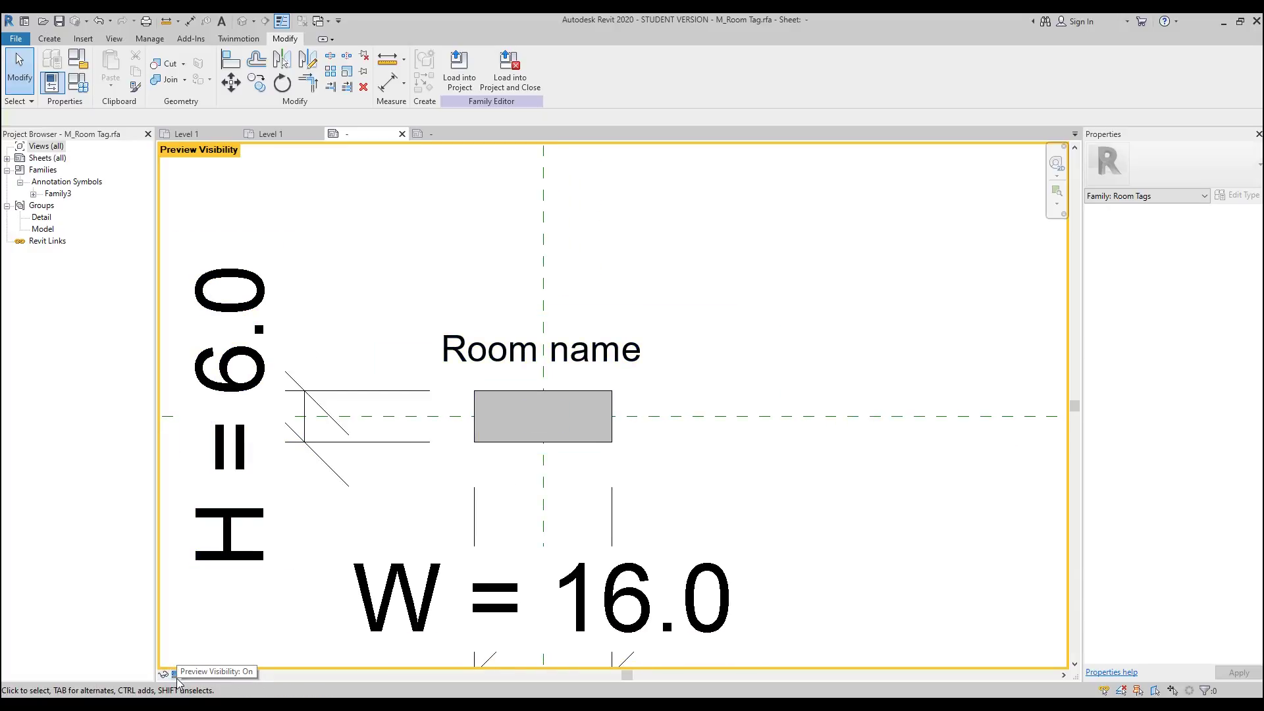
{"action": "middle_click_drag", "start_coordinate": [685, 361], "coordinate": [739, 358]}
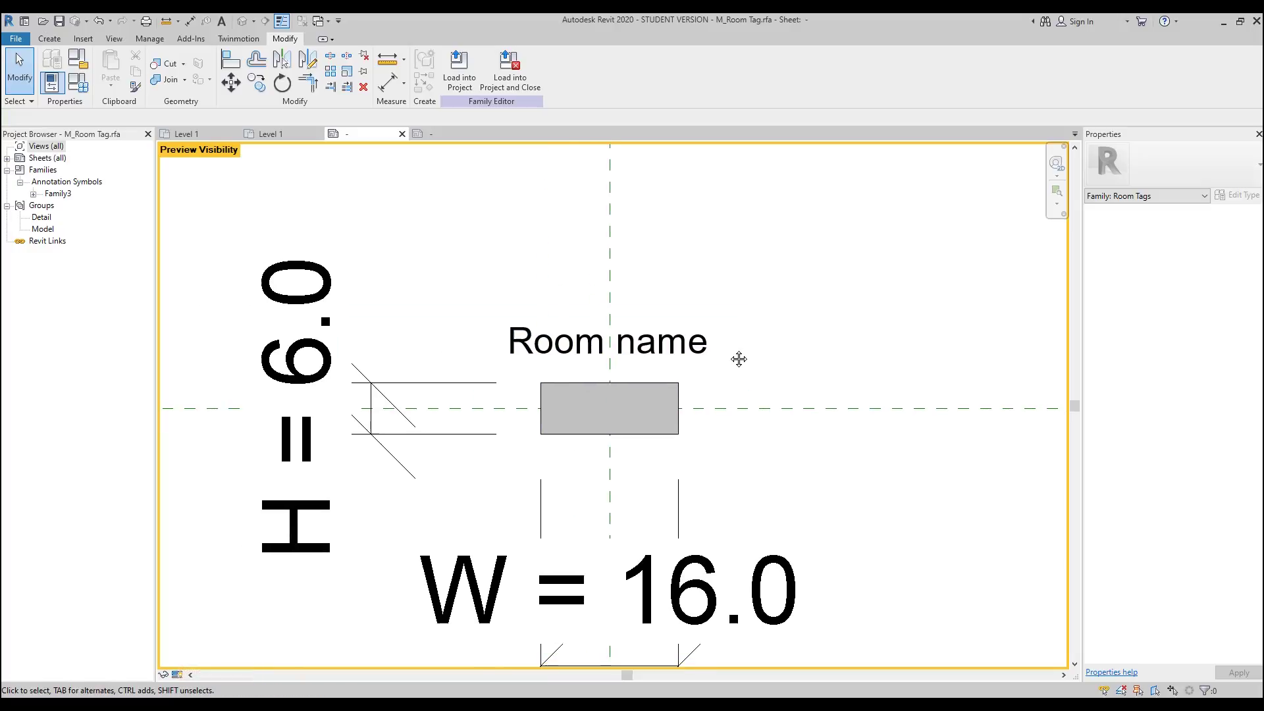
{"action": "left_click", "coordinate": [661, 399]}
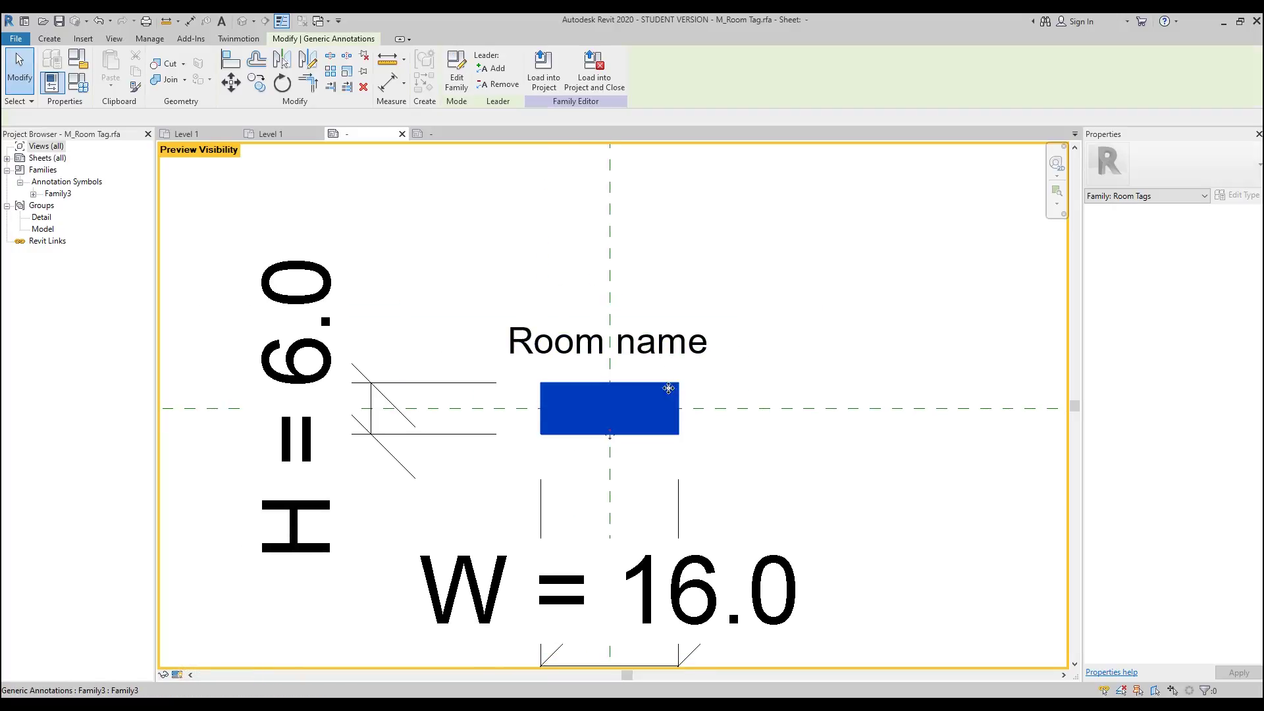
{"action": "left_click", "coordinate": [652, 427]}
{"action": "middle_click_drag", "start_coordinate": [812, 437], "coordinate": [838, 441]}
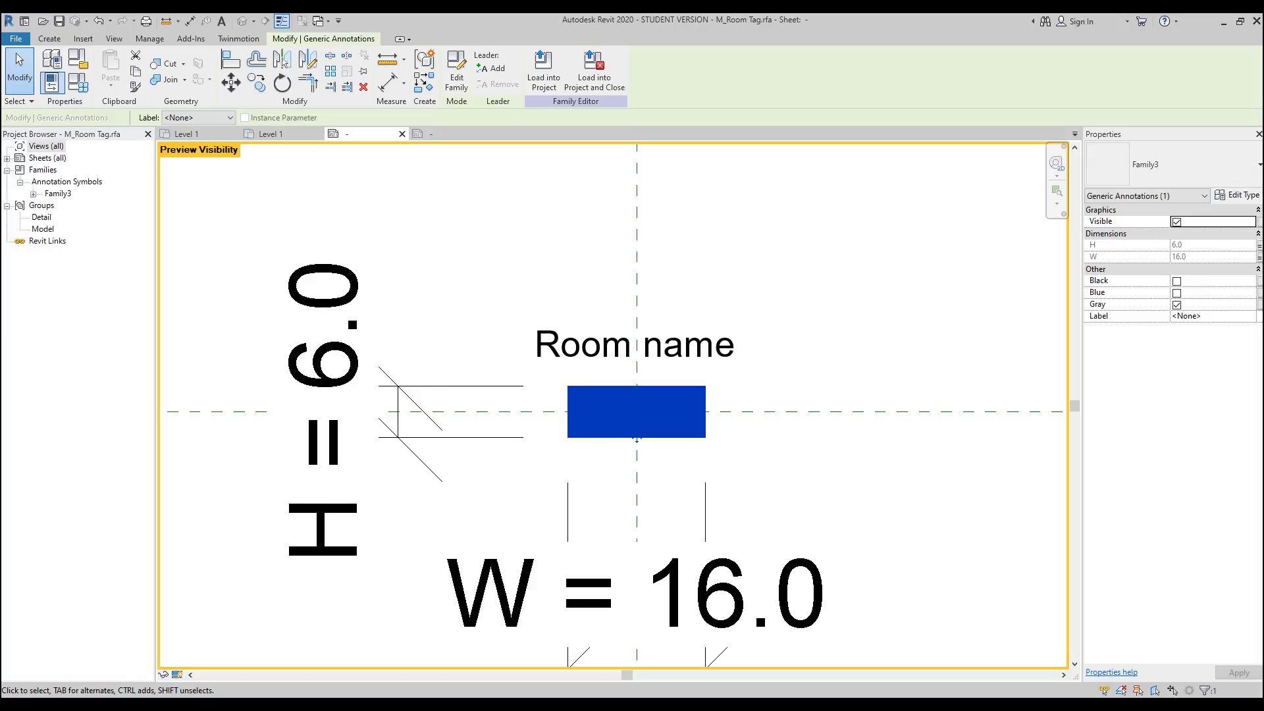
{"action": "left_click", "coordinate": [1259, 304]}
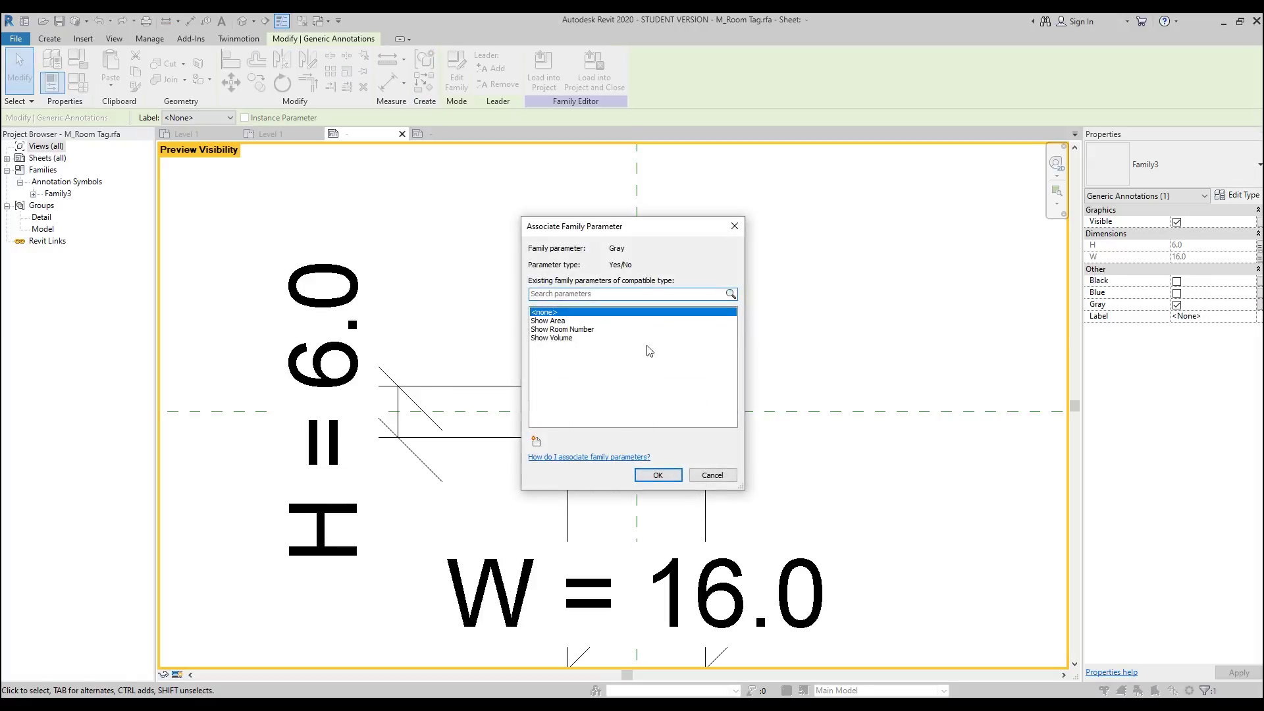
{"action": "left_click", "coordinate": [536, 441]}
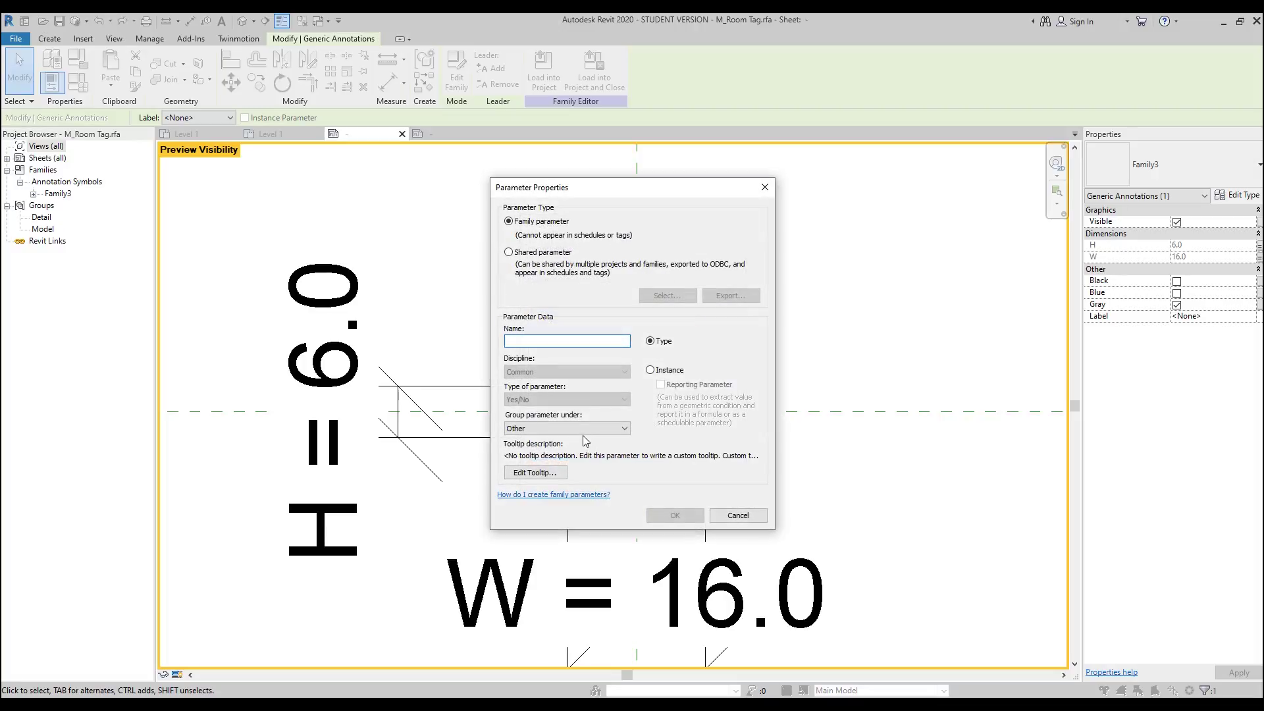
{"action": "type", "text": "Gray"}
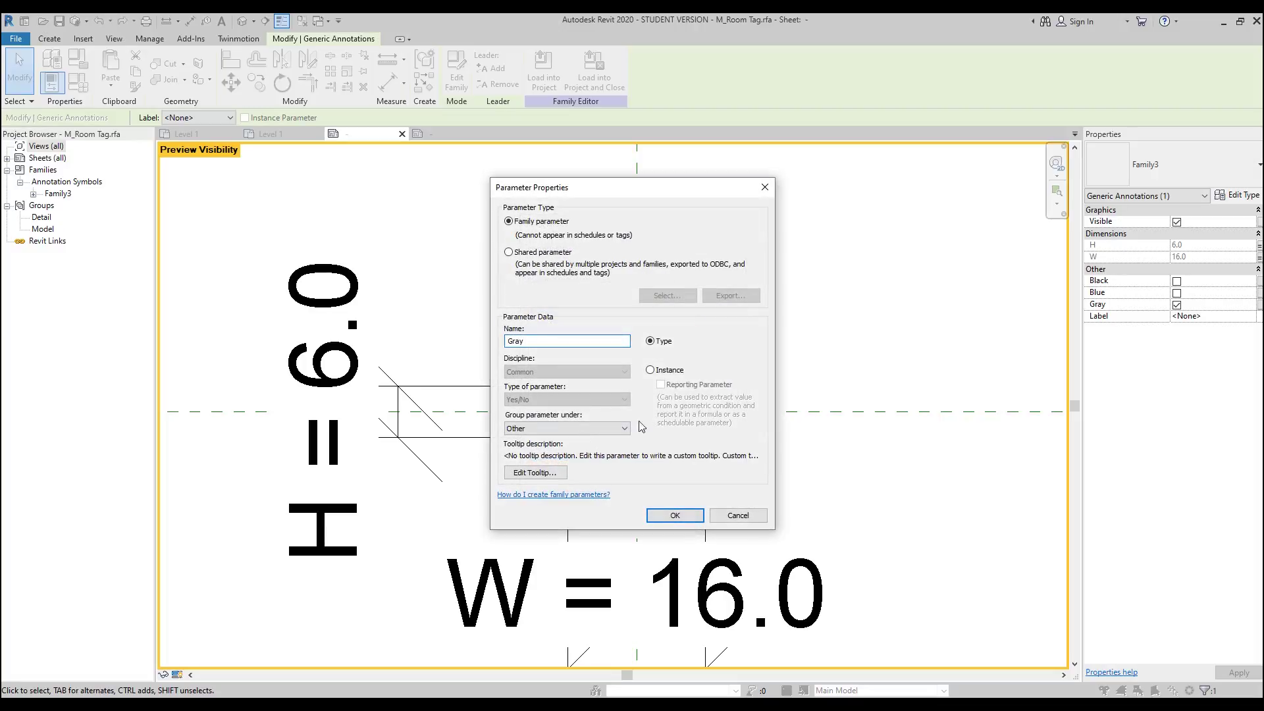
{"action": "left_click", "coordinate": [686, 518]}
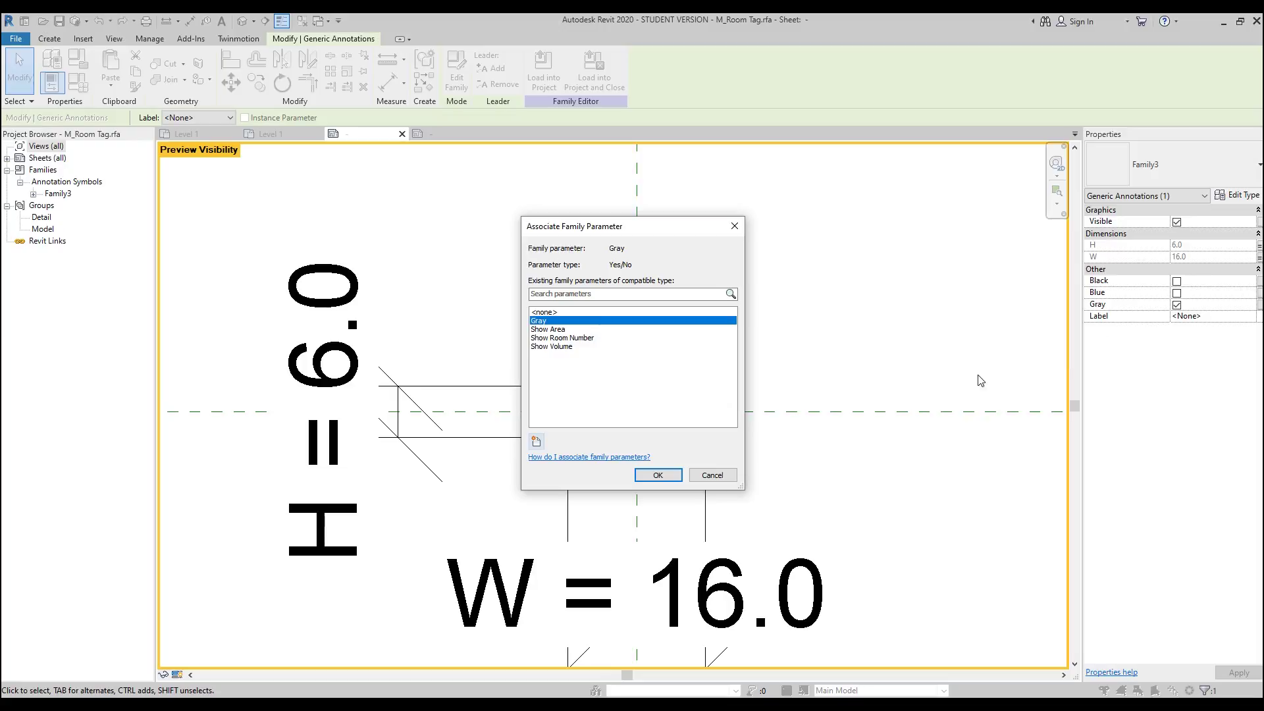
{"action": "left_click", "coordinate": [659, 474]}
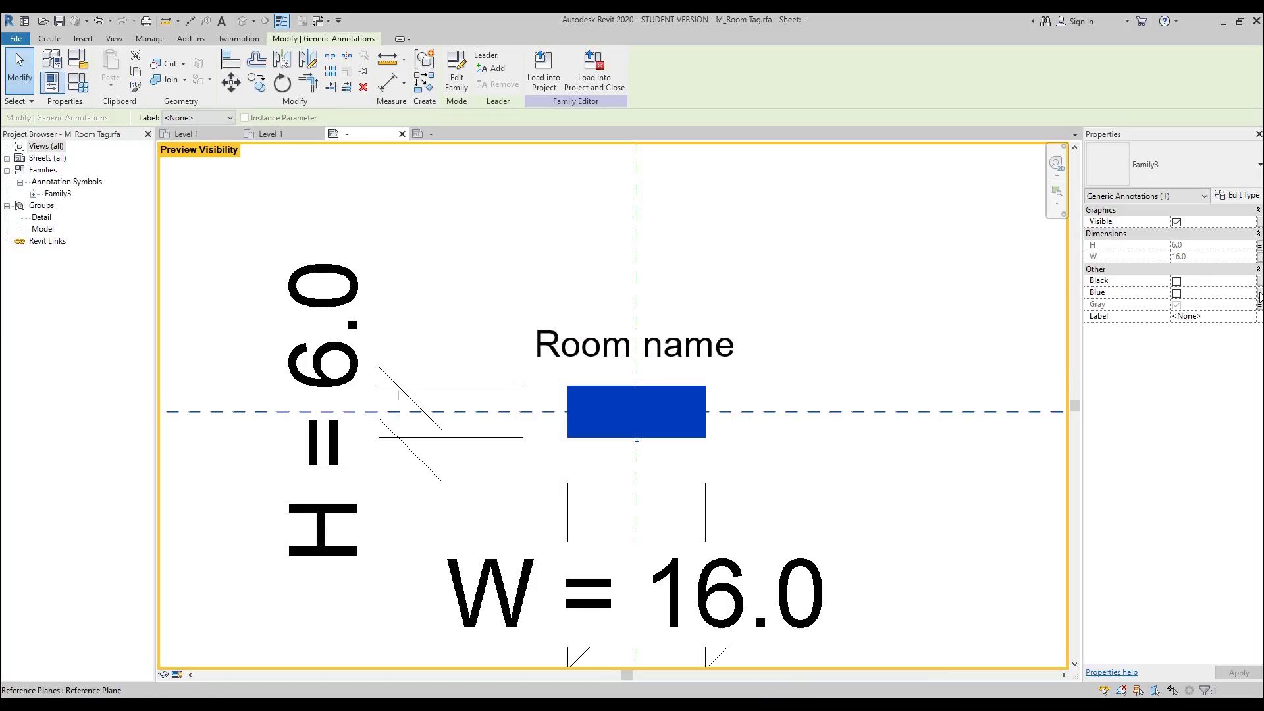
Step: Associate the nested annotation's Blue property with a new type family parameter named Blue
{"action": "left_click", "coordinate": [1260, 294]}
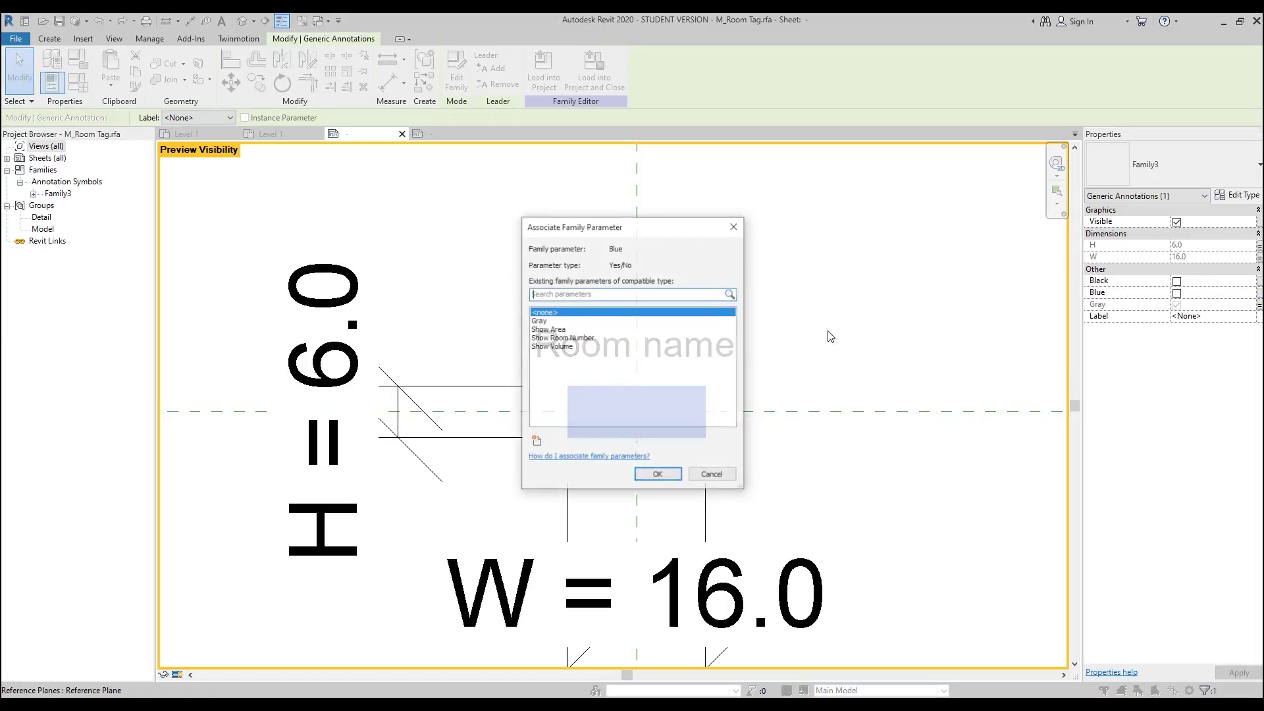
{"action": "left_click", "coordinate": [536, 441]}
{"action": "type", "text": "Bl"}
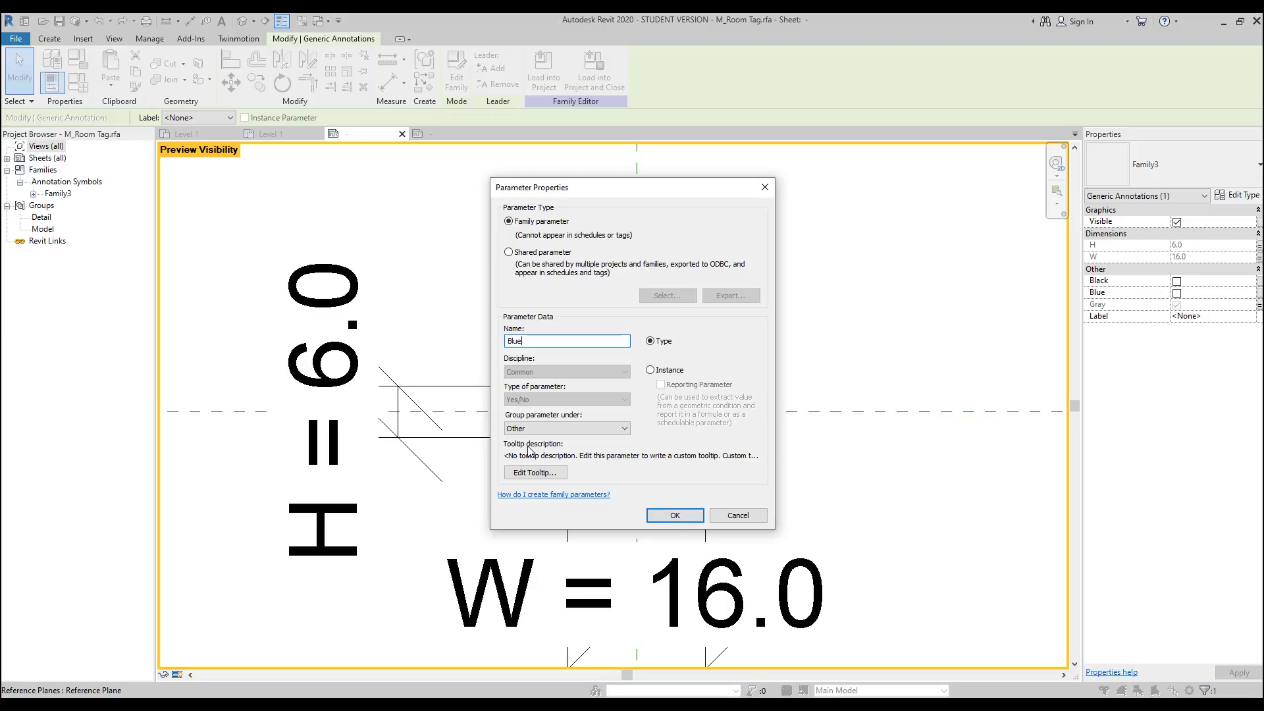
{"action": "type", "text": "ue"}
{"action": "left_click", "coordinate": [674, 515]}
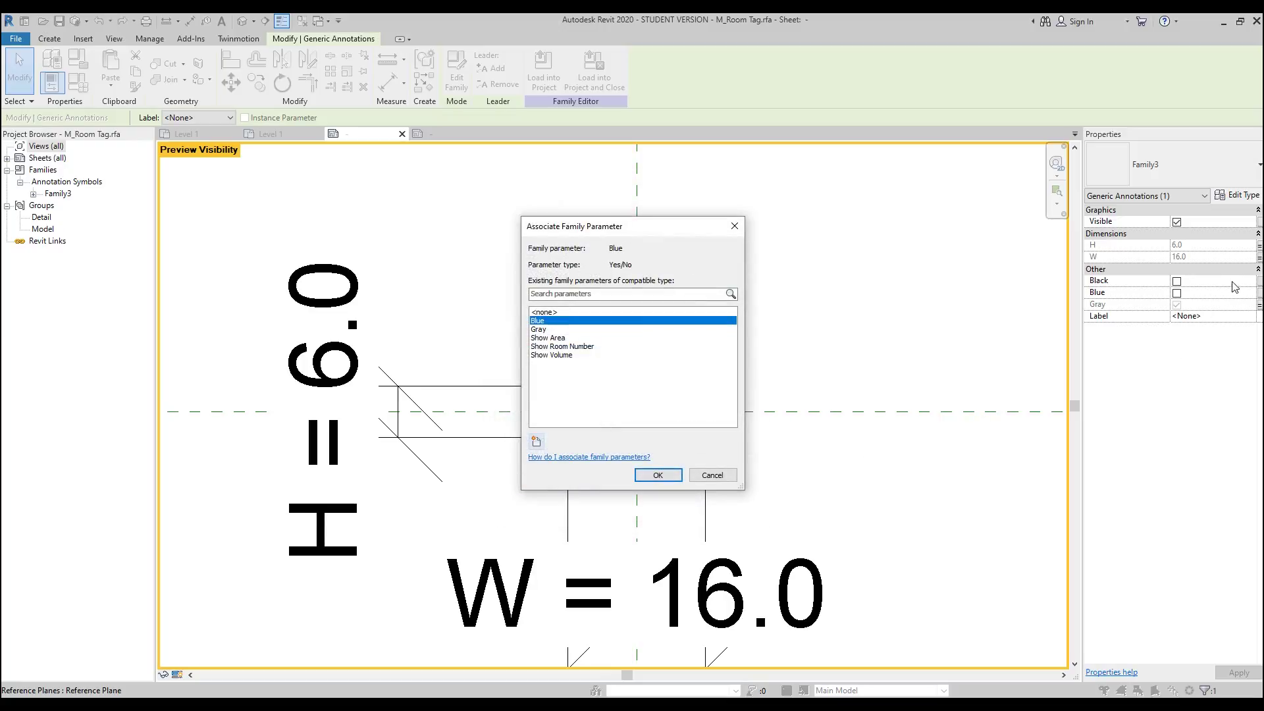
{"action": "left_click", "coordinate": [676, 475]}
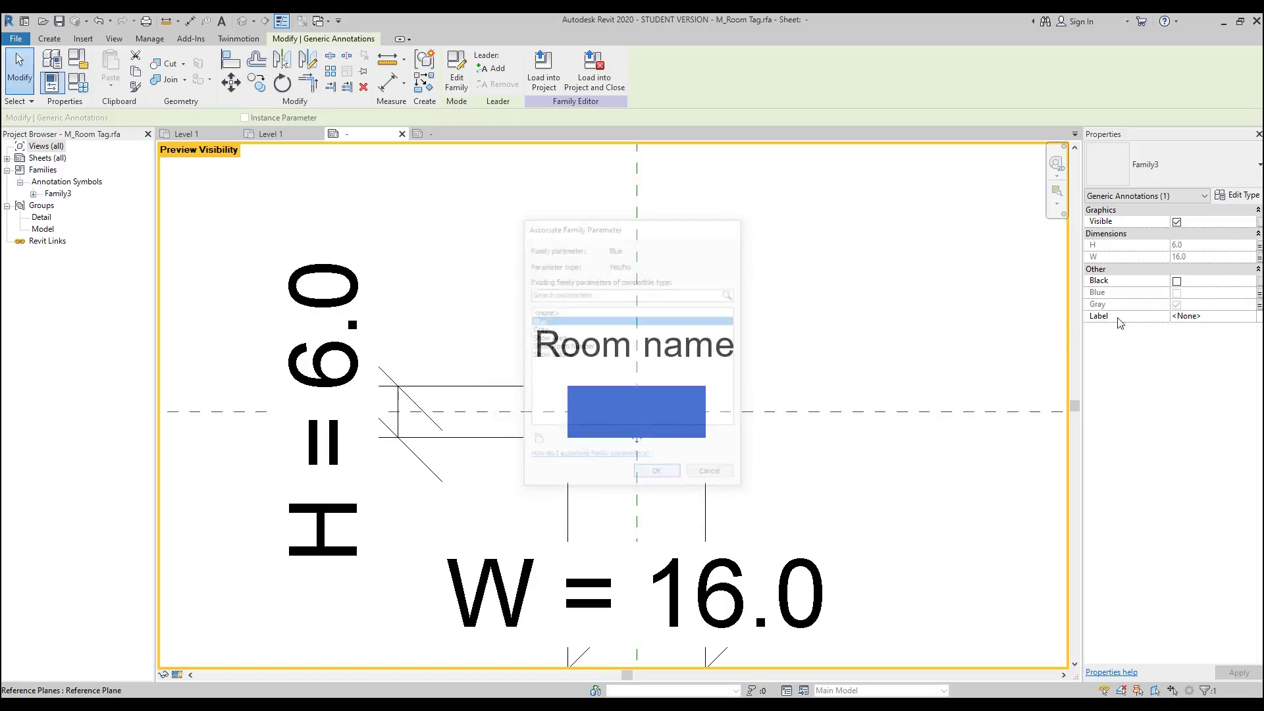
Step: Associate the nested annotation's Black property with a new type family parameter named Black
{"action": "left_click", "coordinate": [1259, 282]}
{"action": "left_click", "coordinate": [536, 441]}
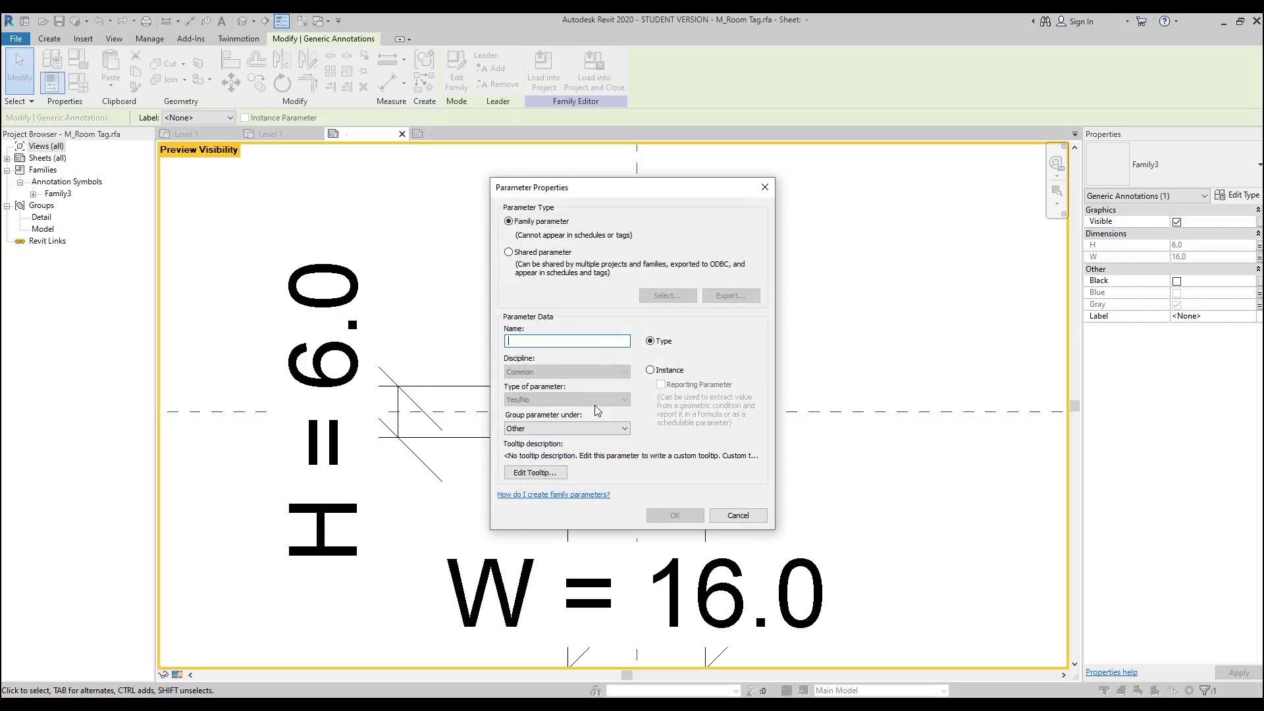
{"action": "type", "text": "Black"}
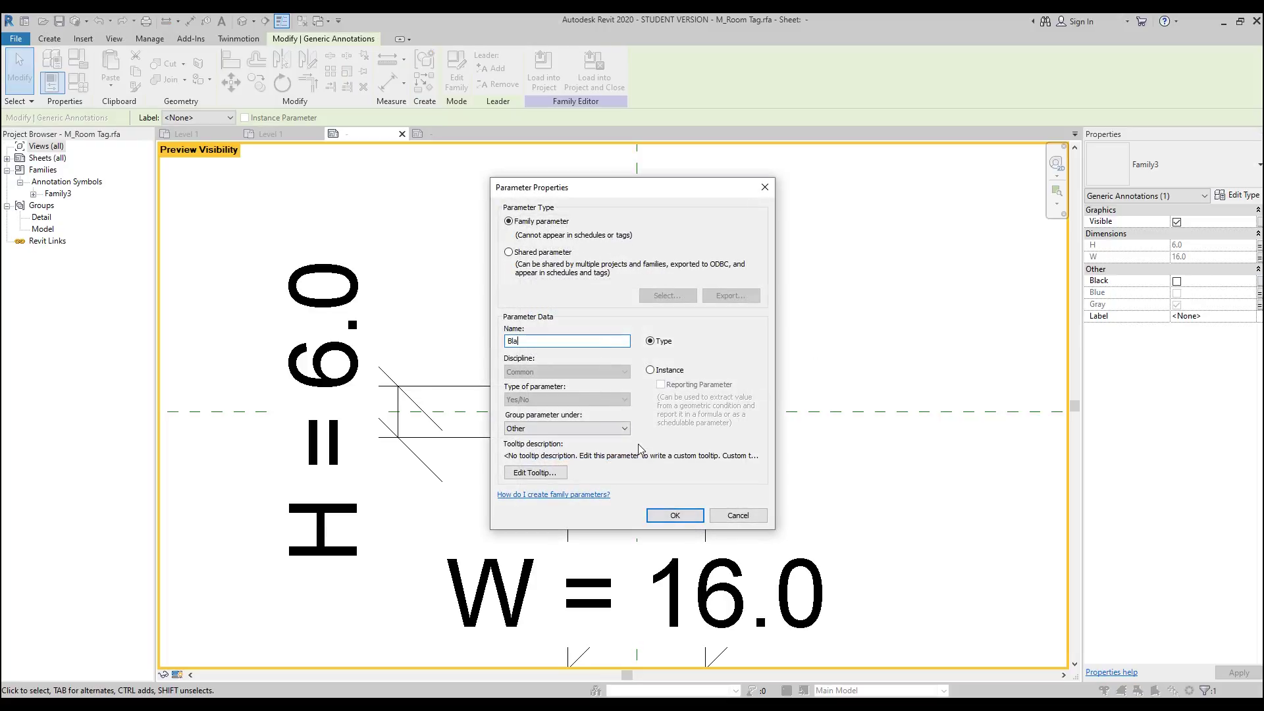
{"action": "left_click", "coordinate": [675, 516]}
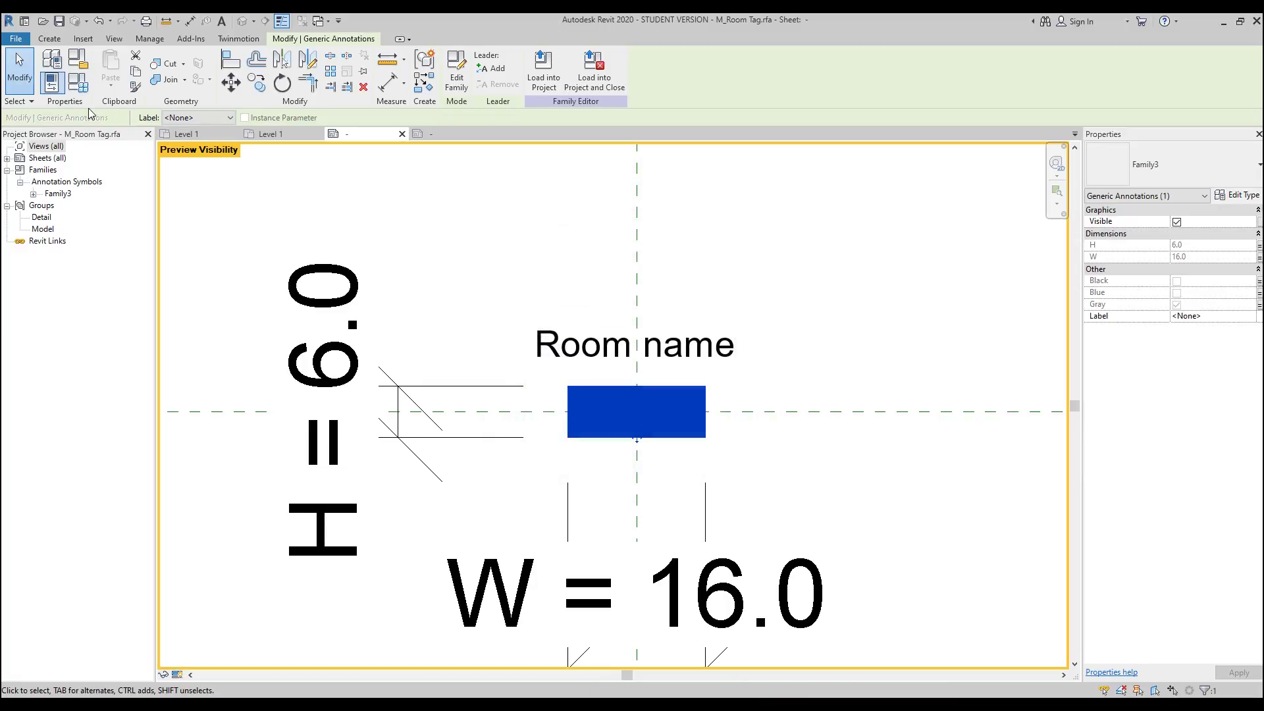
Step: Delete the Colour family parameter from the room tag's family types
{"action": "left_click", "coordinate": [78, 82]}
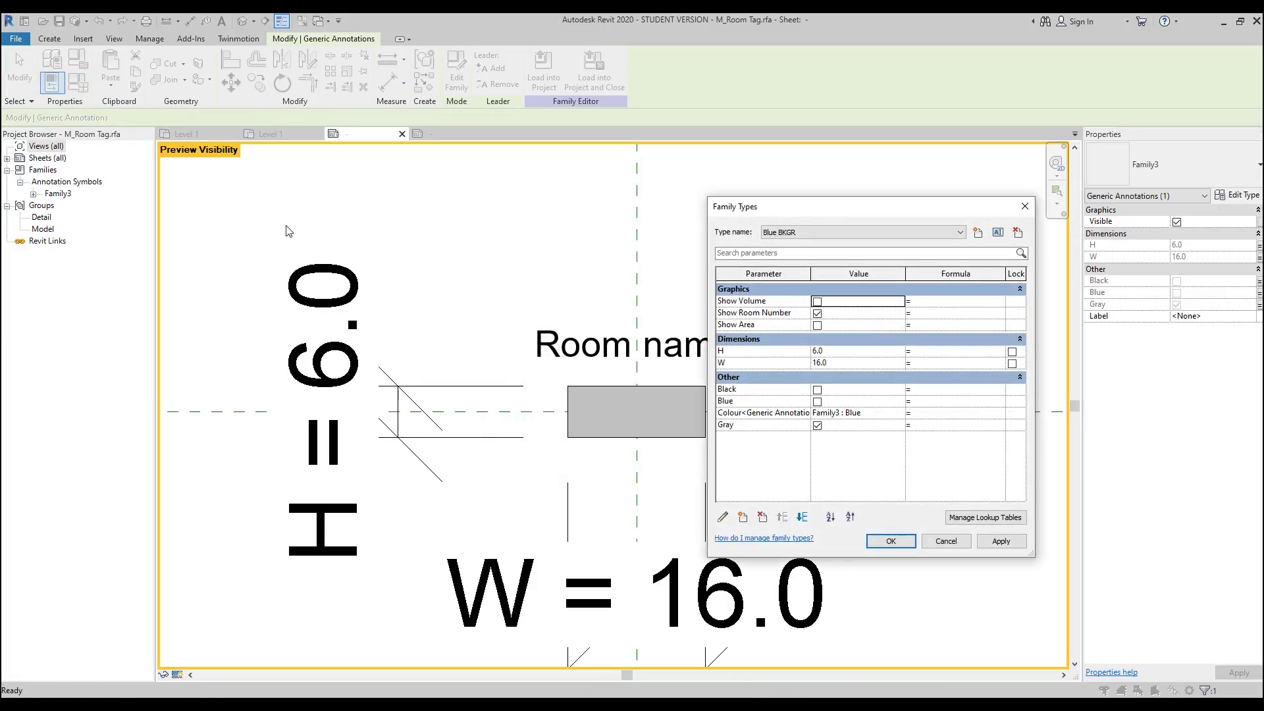
{"action": "left_click", "coordinate": [785, 411]}
{"action": "left_click", "coordinate": [762, 516]}
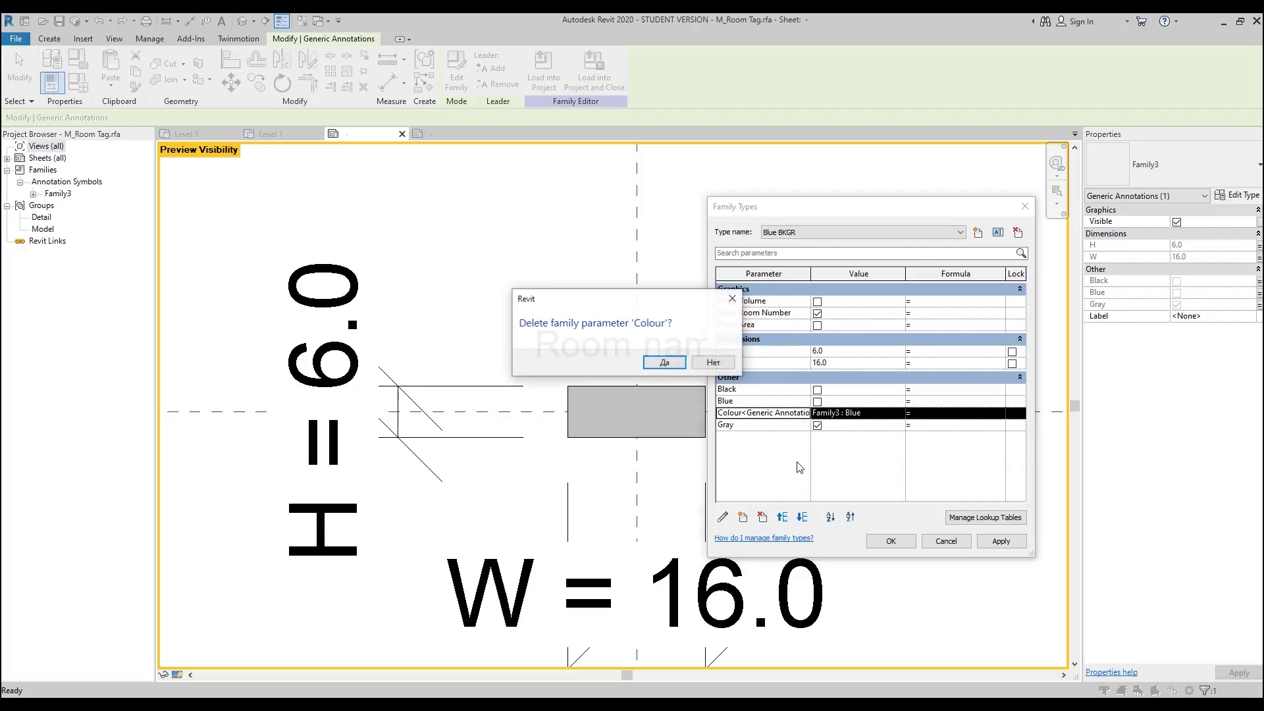
{"action": "left_click", "coordinate": [663, 362]}
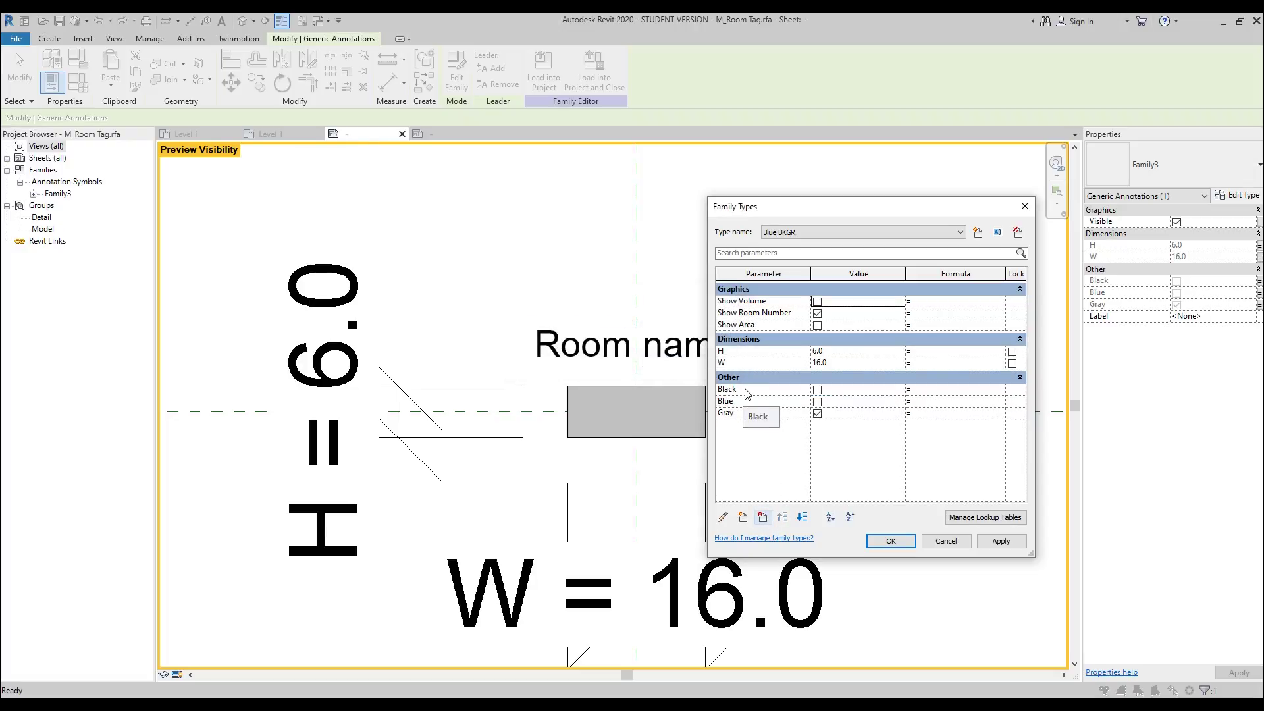
Step: Check the Gray BKGR type's settings, and turn Blue on and Gray off for the Blue BKGR type
{"action": "left_click", "coordinate": [796, 232]}
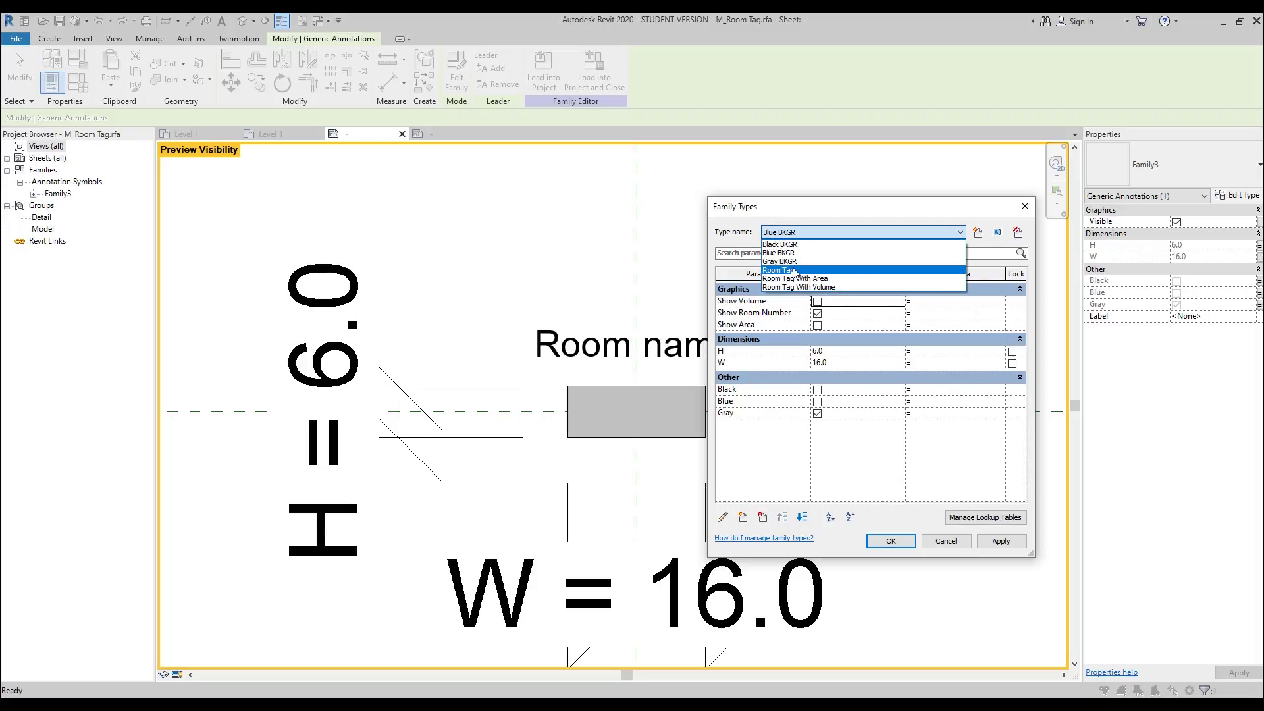
{"action": "left_click", "coordinate": [783, 261]}
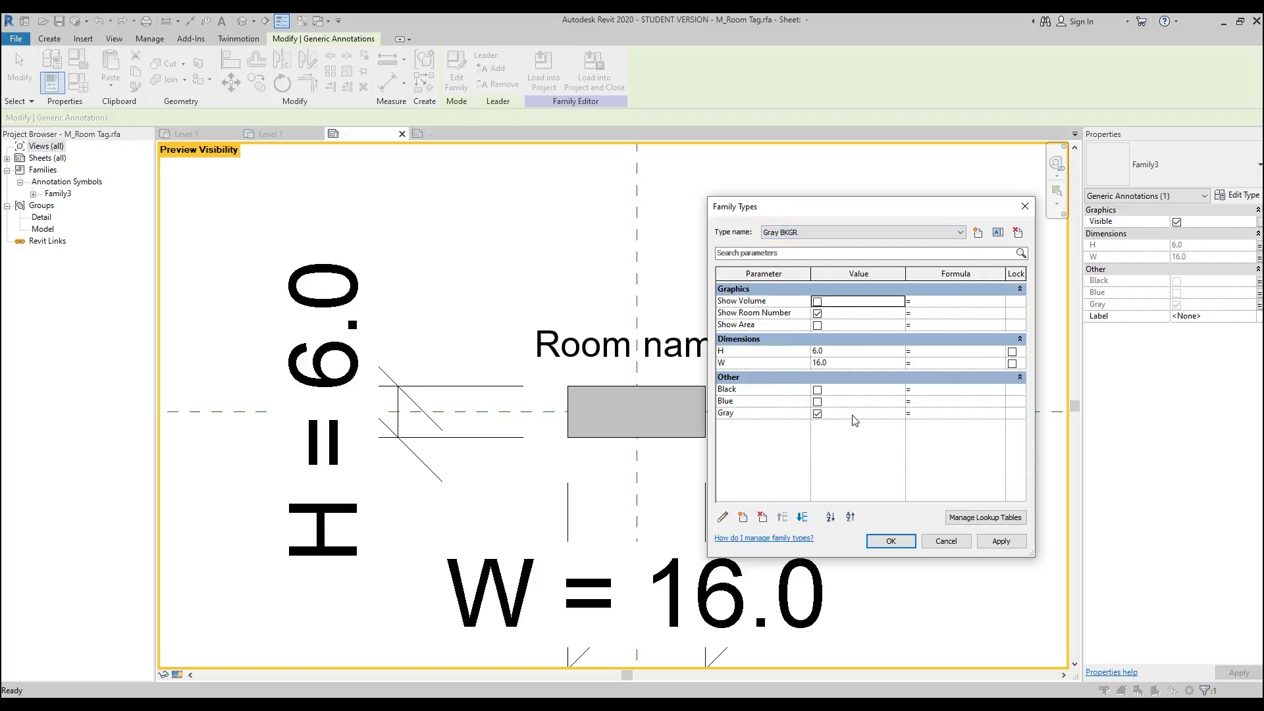
{"action": "left_click", "coordinate": [856, 231]}
{"action": "left_click", "coordinate": [855, 254]}
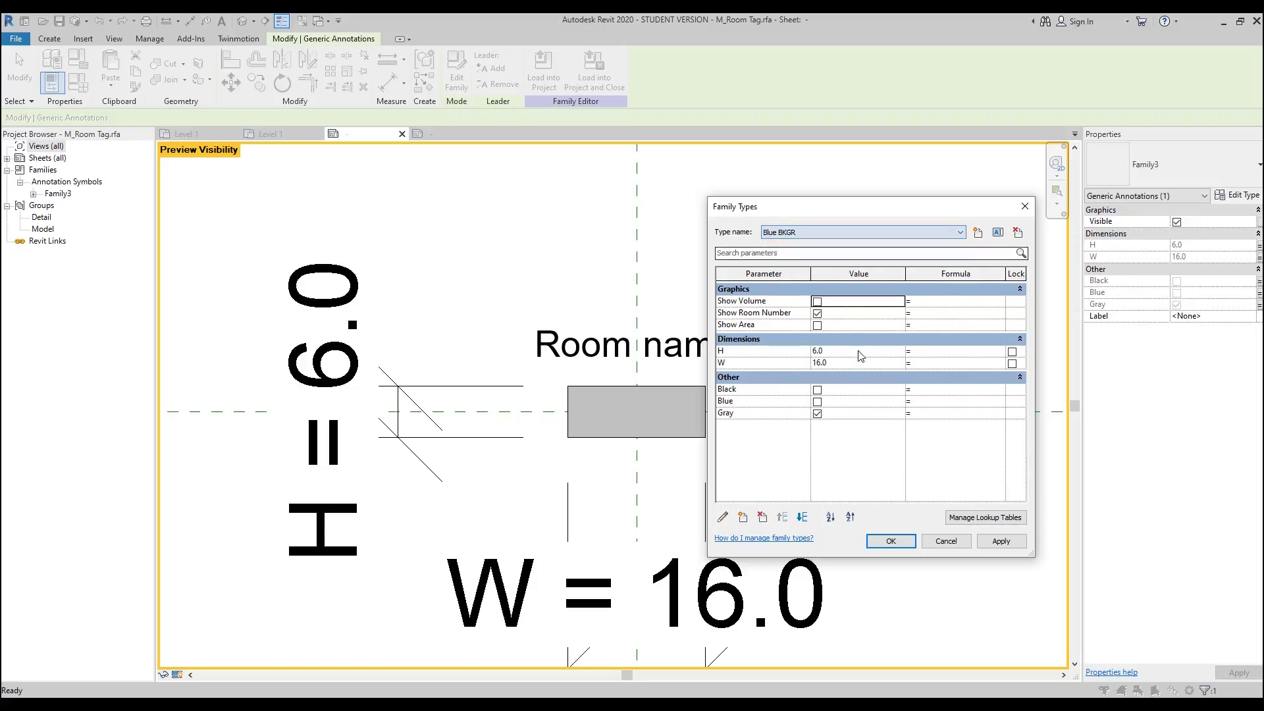
{"action": "left_click", "coordinate": [817, 401]}
{"action": "left_click", "coordinate": [817, 413]}
Step: Turn Black on and Gray off for the Black BKGR type, and accept the family types
{"action": "left_click", "coordinate": [819, 233]}
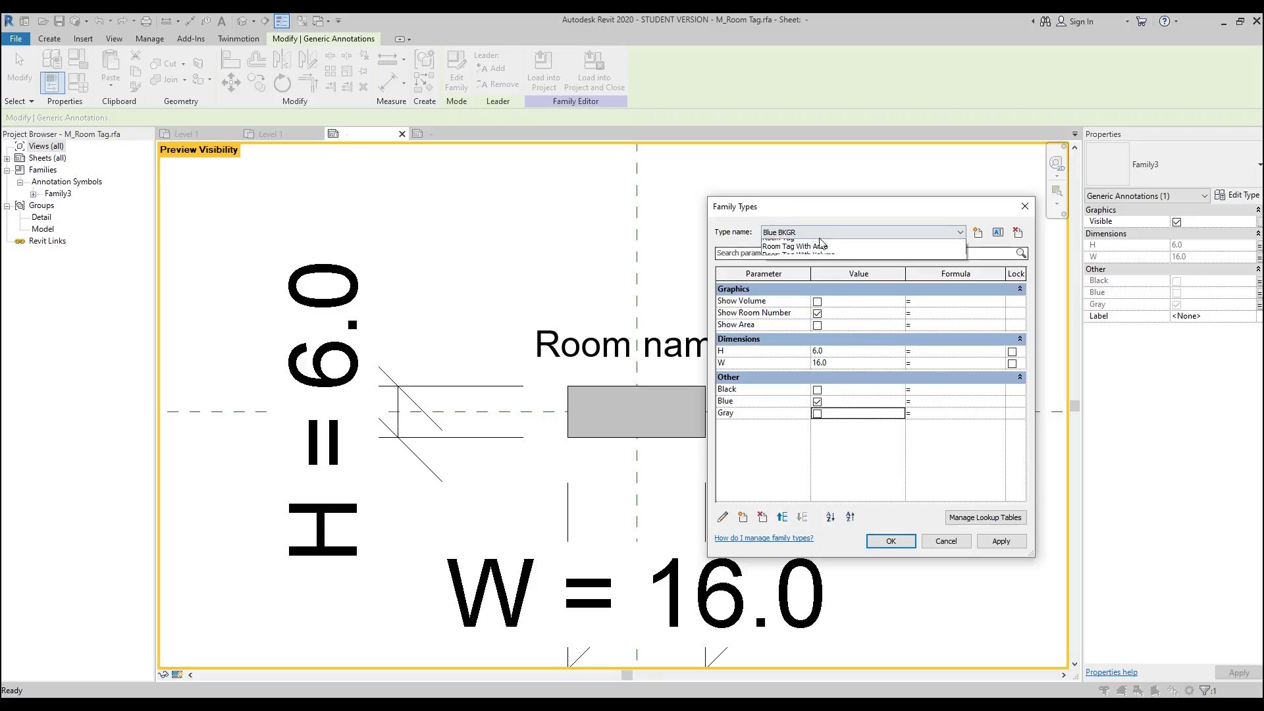
{"action": "left_click", "coordinate": [819, 246]}
{"action": "left_click", "coordinate": [817, 390]}
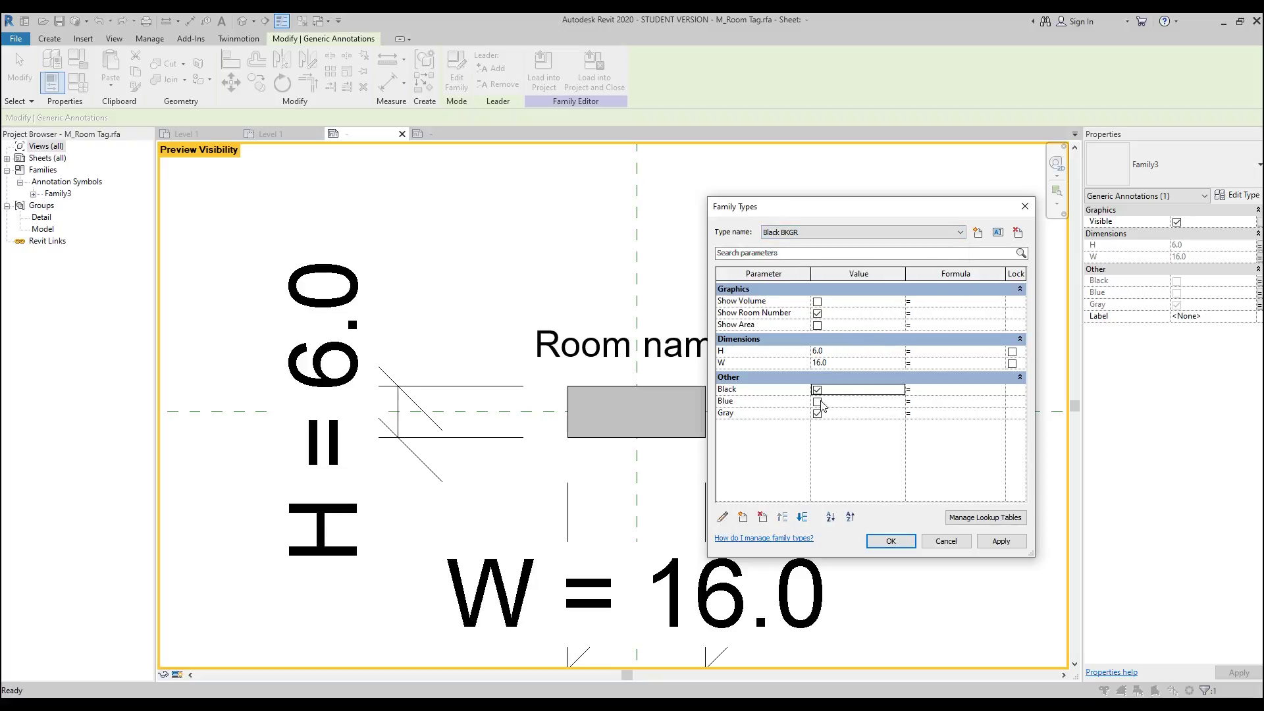
{"action": "left_click", "coordinate": [817, 413]}
{"action": "left_click", "coordinate": [891, 541]}
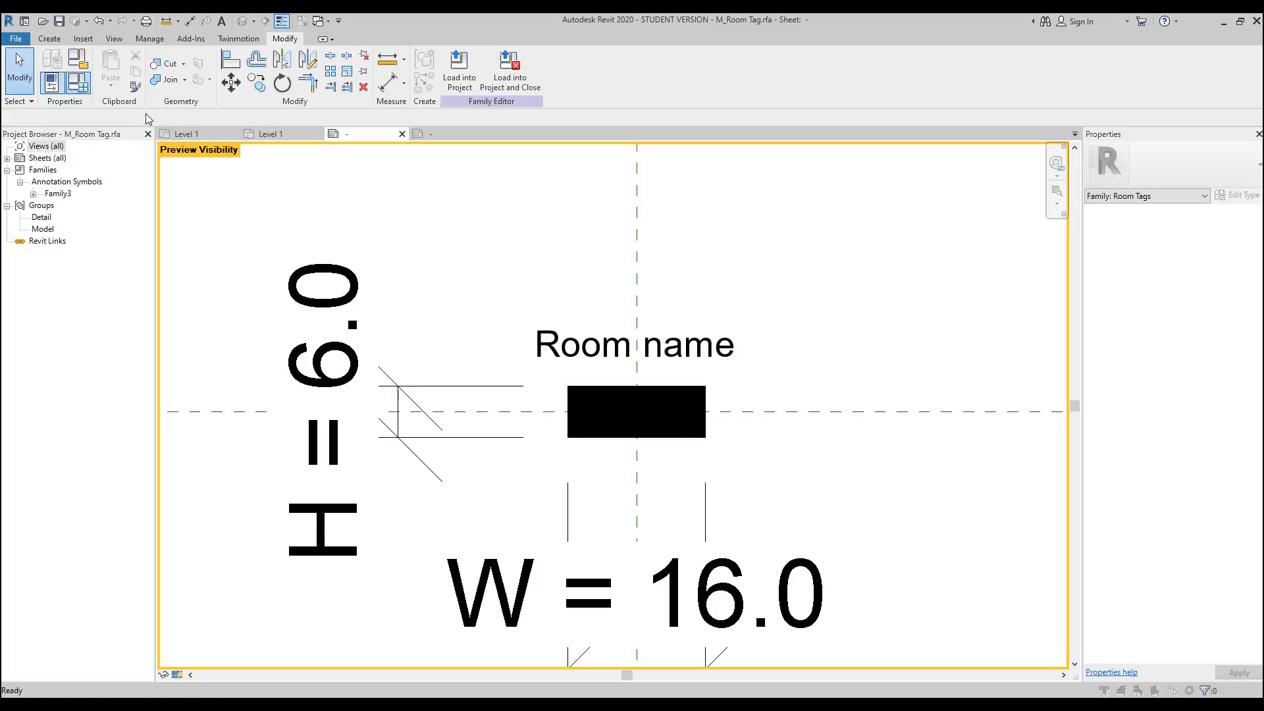
Step: Apply the Blue BKGR and Gray BKGR types in turn to check the tag's background colour
{"action": "left_click", "coordinate": [77, 82]}
{"action": "left_click", "coordinate": [800, 232]}
{"action": "left_click", "coordinate": [779, 253]}
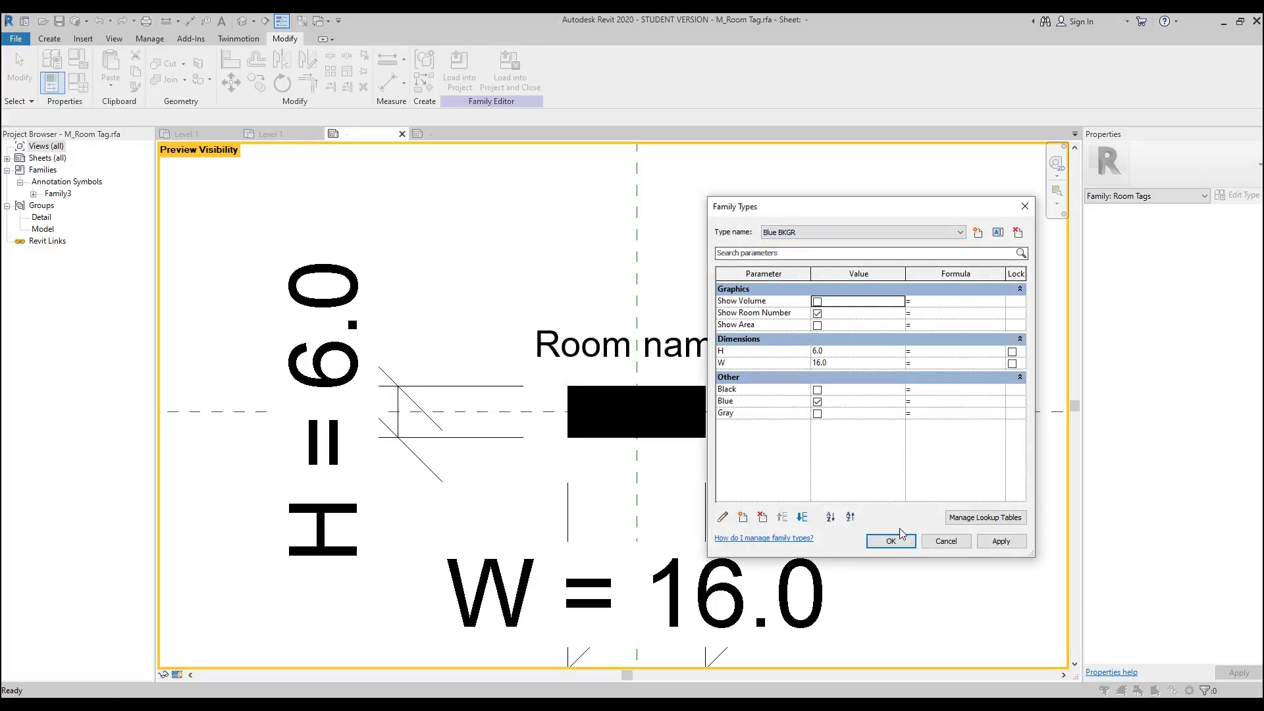
{"action": "left_click", "coordinate": [891, 541]}
{"action": "left_click", "coordinate": [78, 83]}
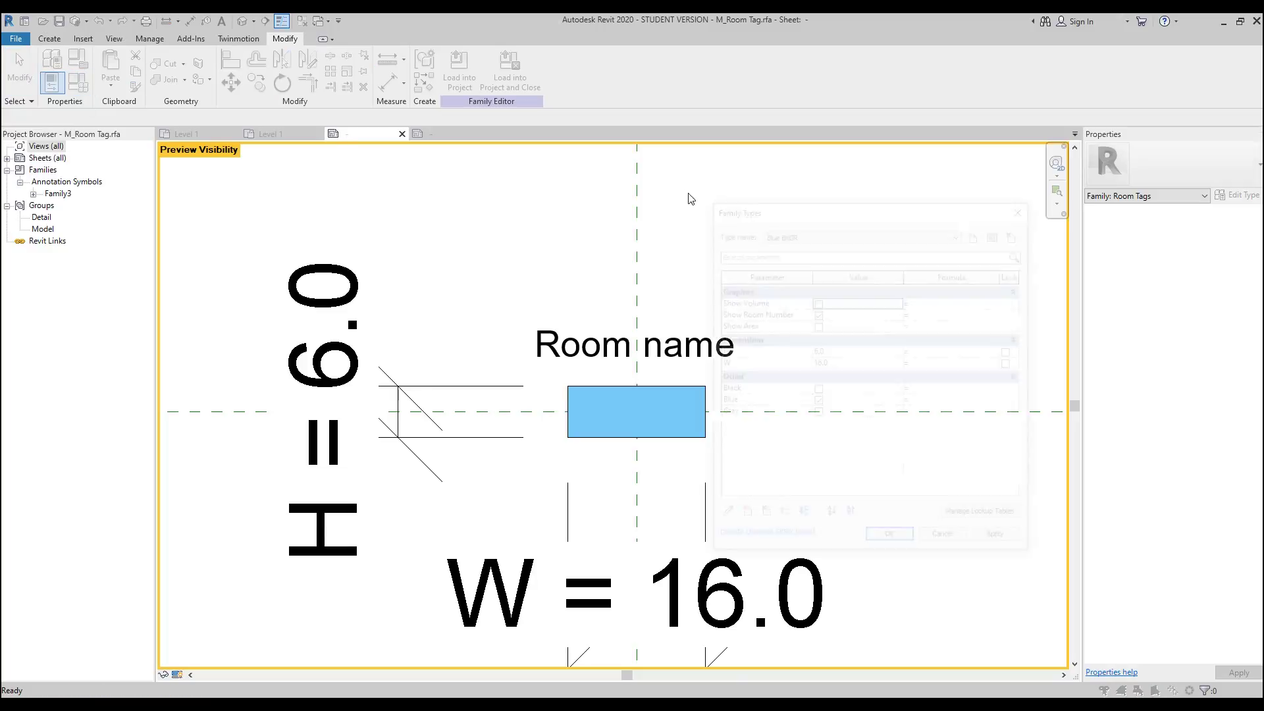
{"action": "left_click", "coordinate": [817, 232]}
{"action": "left_click", "coordinate": [816, 270]}
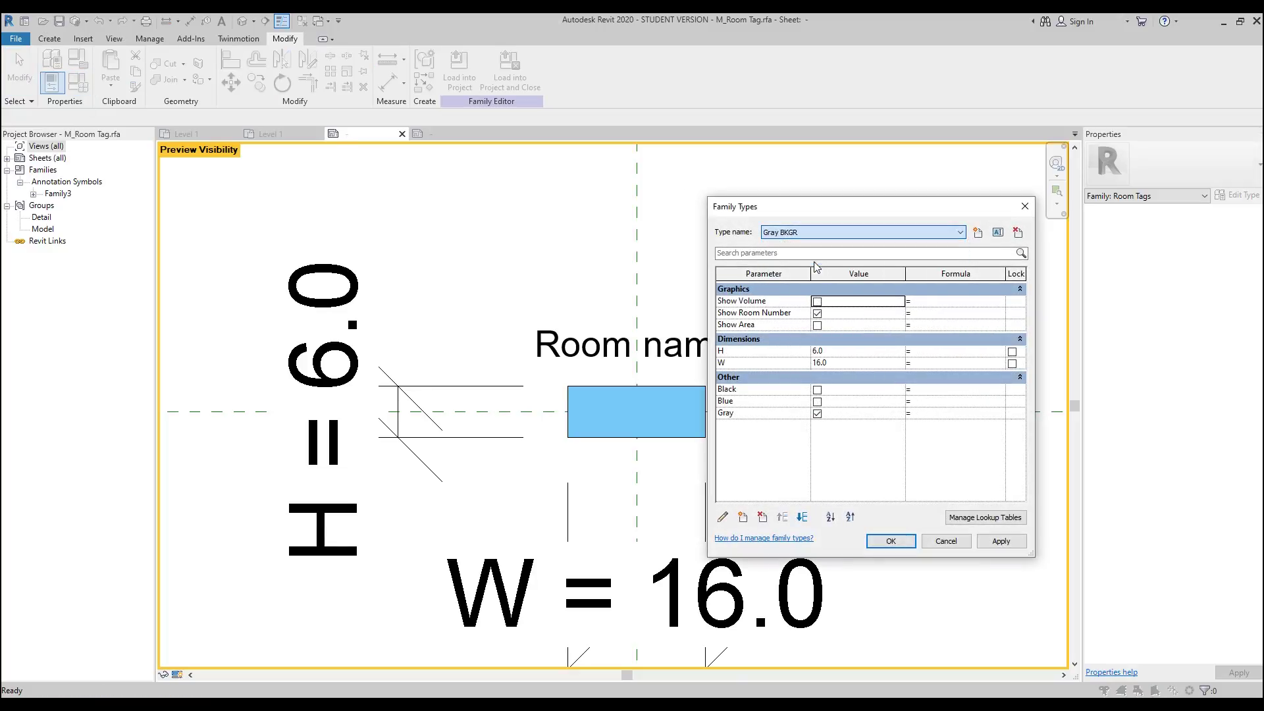
{"action": "left_click", "coordinate": [900, 542]}
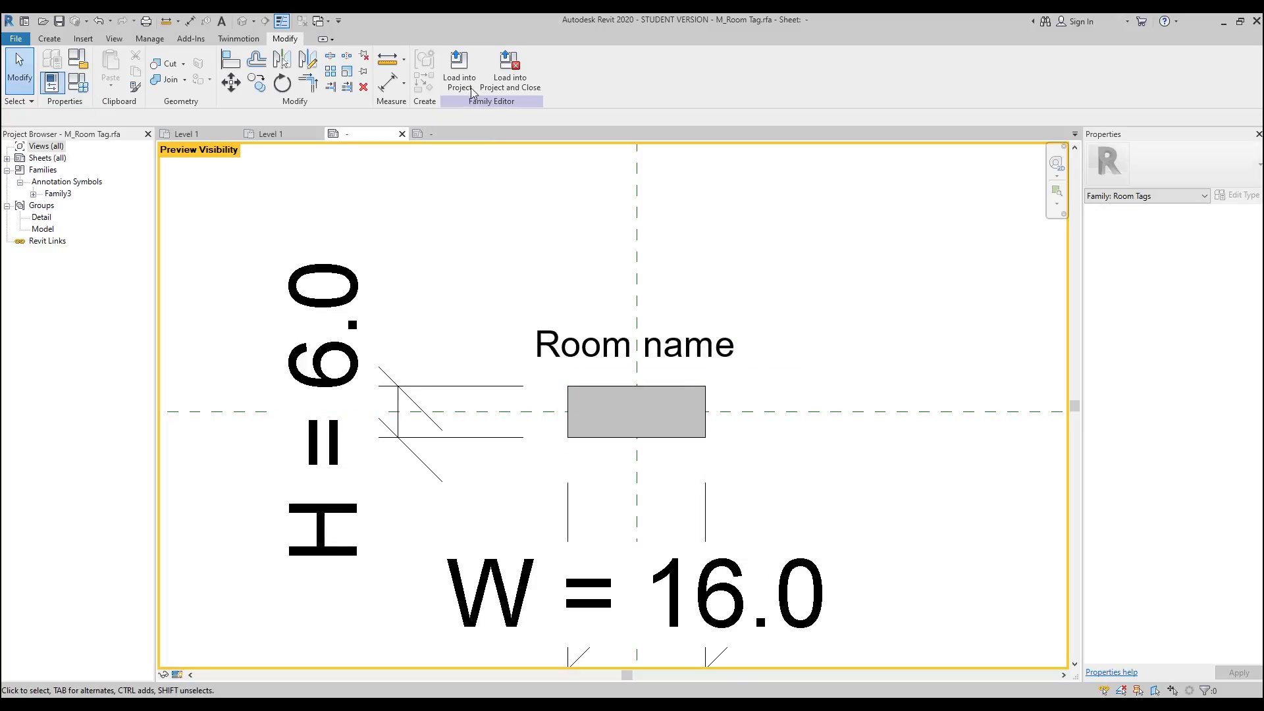
Step: Load the room tag family into Project2, overwriting the existing version and its parameter values
{"action": "left_click", "coordinate": [472, 92]}
{"action": "left_click", "coordinate": [547, 313]}
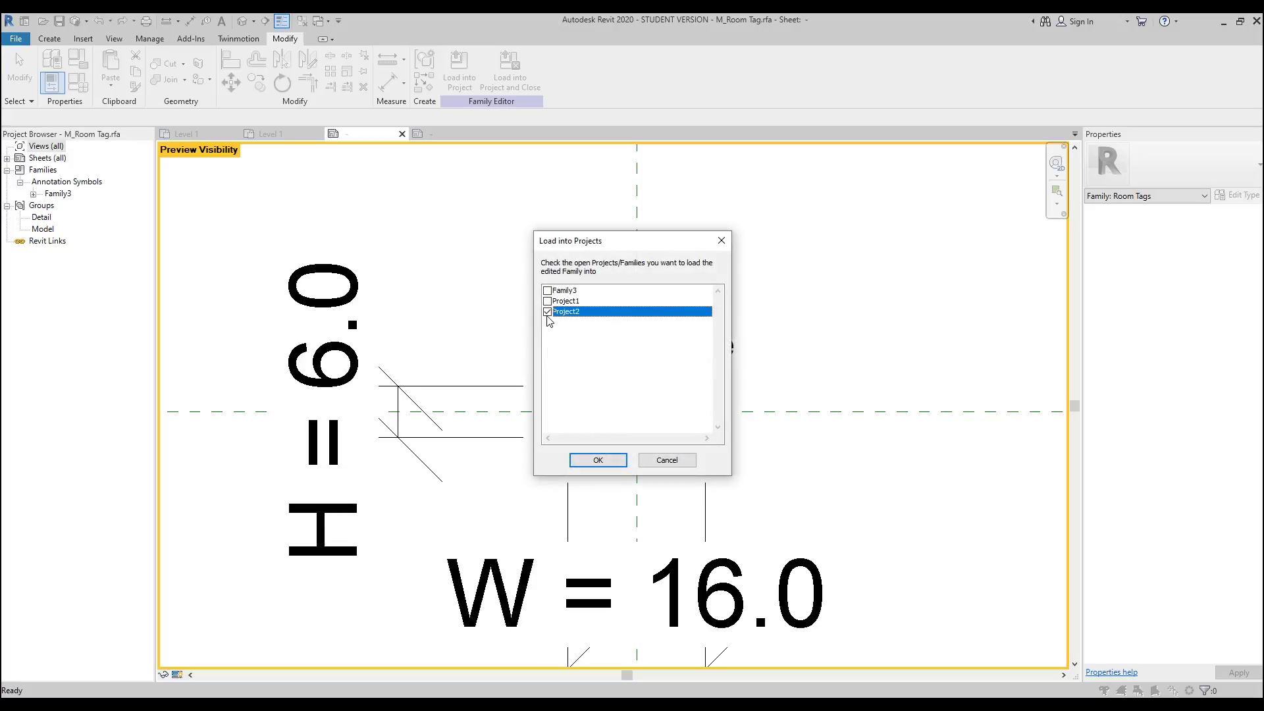
{"action": "left_click", "coordinate": [597, 460]}
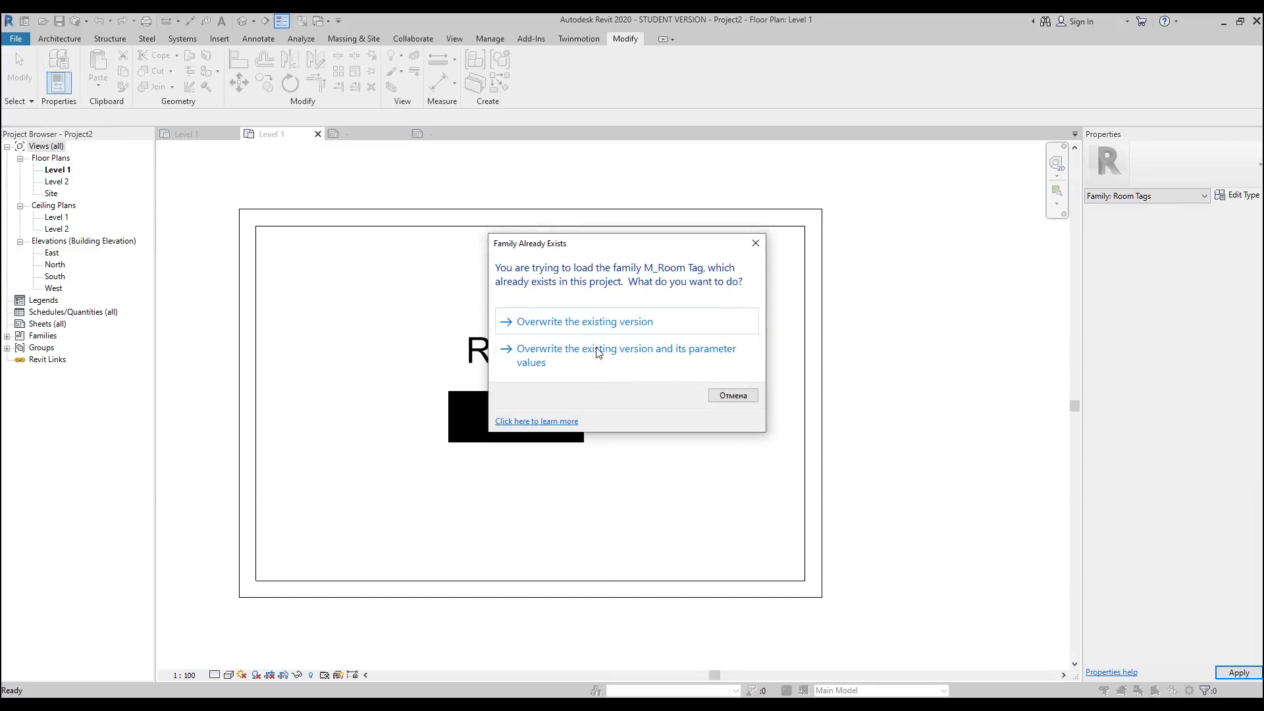
{"action": "left_click", "coordinate": [606, 356]}
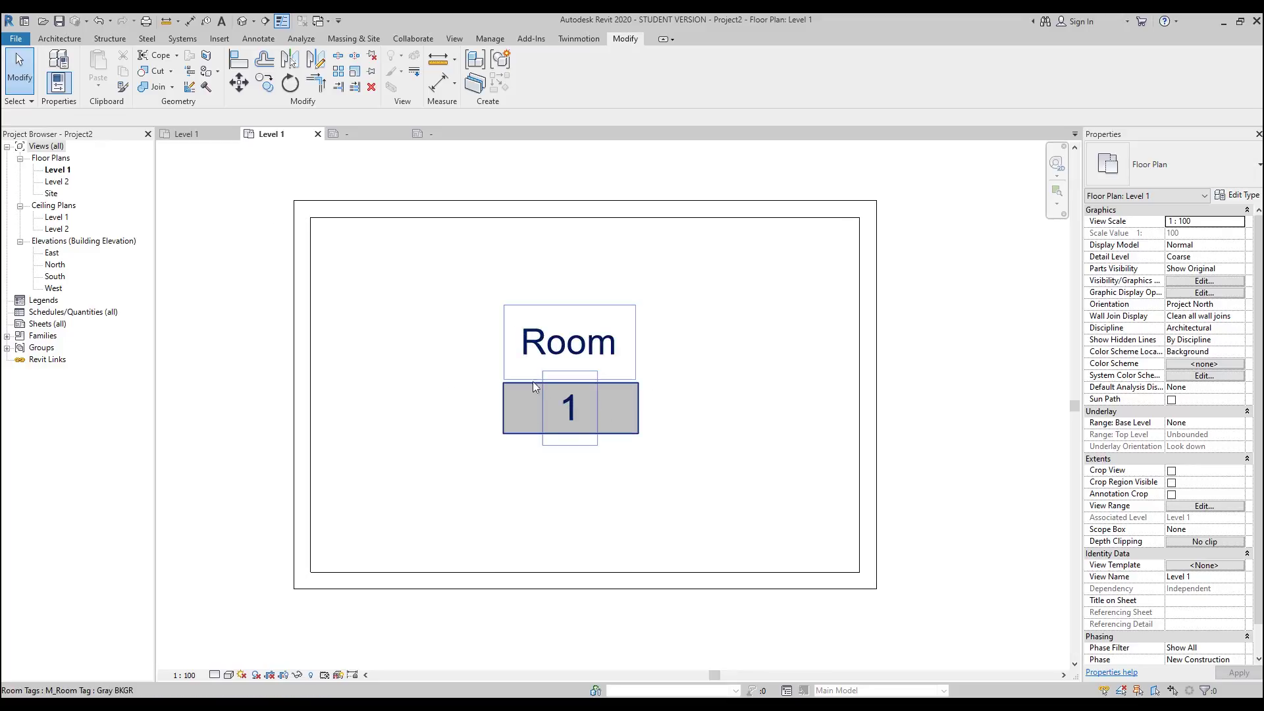
Step: Apply the Blue BKGR, Black BKGR and Gray BKGR types in turn to the placed room tag to check its background
{"action": "left_click", "coordinate": [596, 388]}
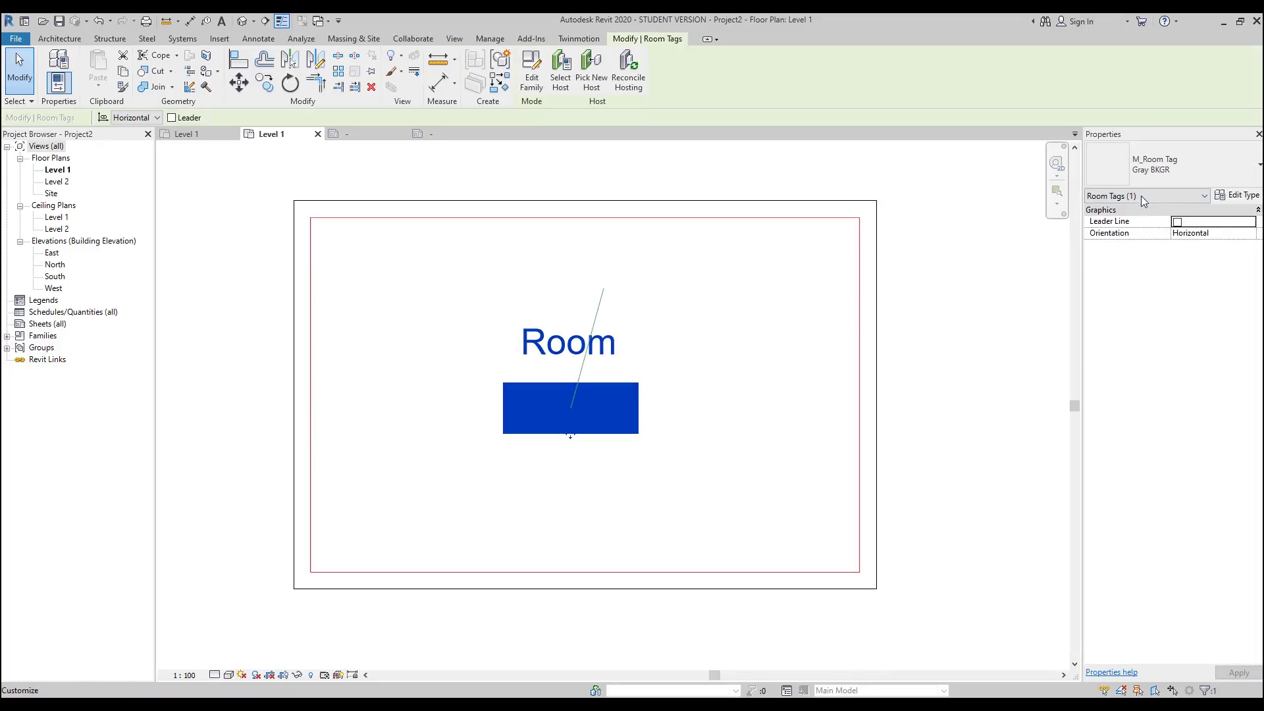
{"action": "left_click", "coordinate": [1165, 171]}
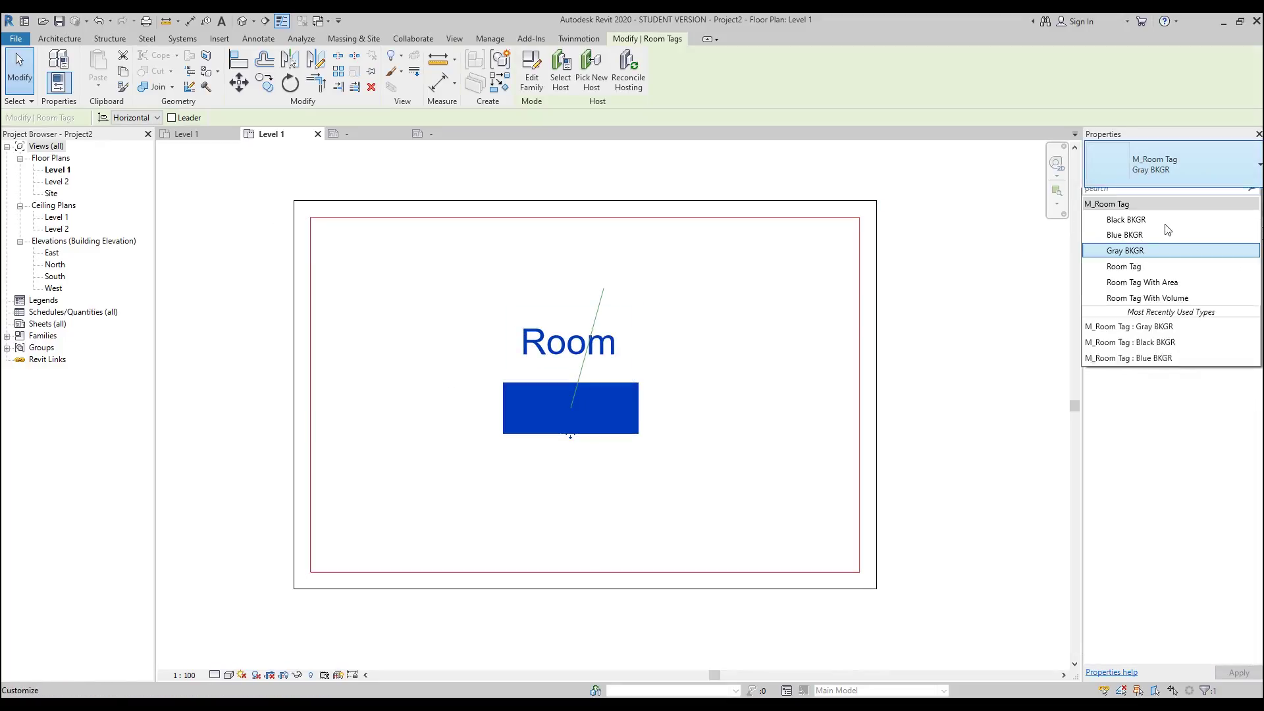
{"action": "left_click", "coordinate": [1158, 276]}
{"action": "left_click", "coordinate": [974, 310]}
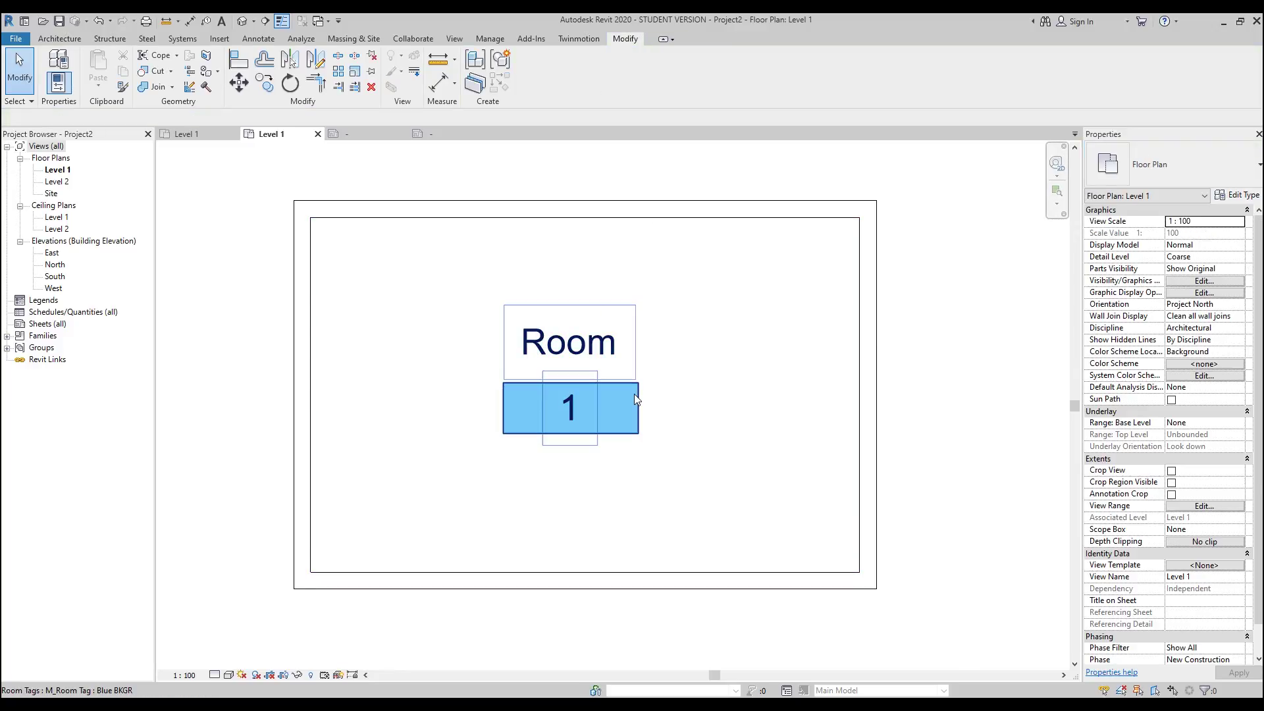
{"action": "left_click", "coordinate": [587, 377]}
{"action": "left_click", "coordinate": [1152, 185]}
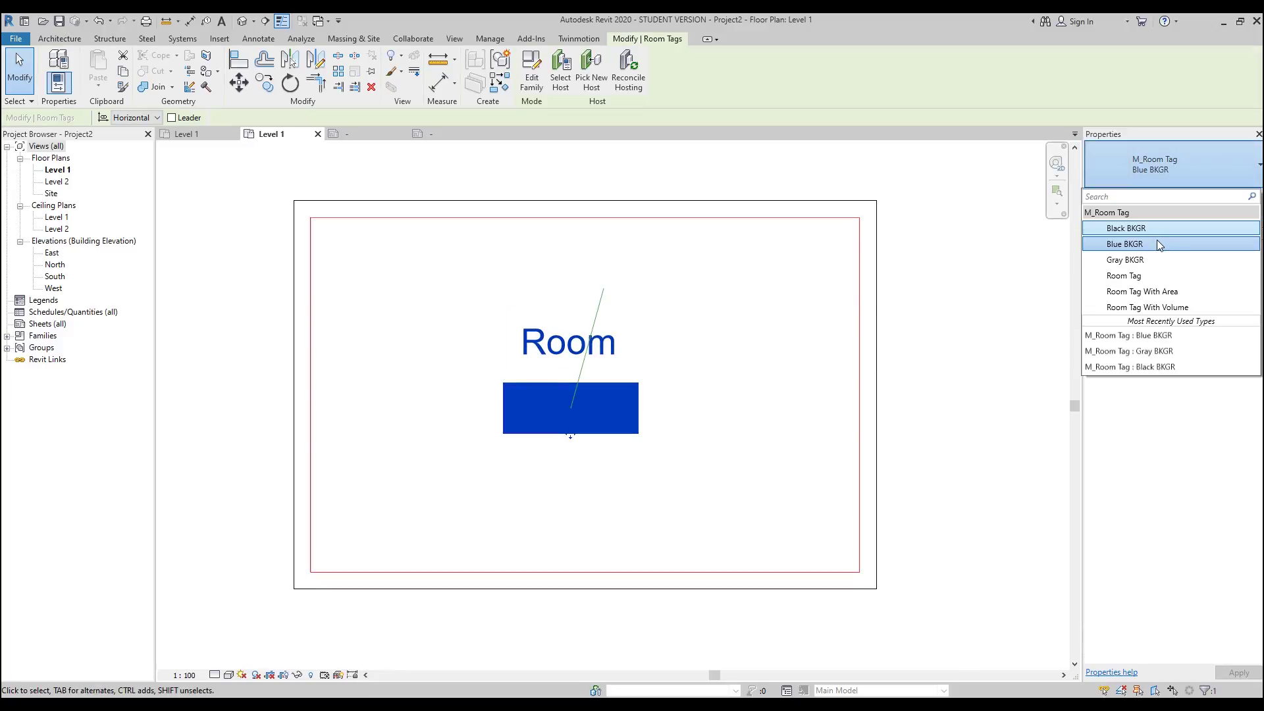
{"action": "left_click", "coordinate": [1160, 233]}
{"action": "left_click", "coordinate": [764, 353]}
{"action": "left_click", "coordinate": [615, 390]}
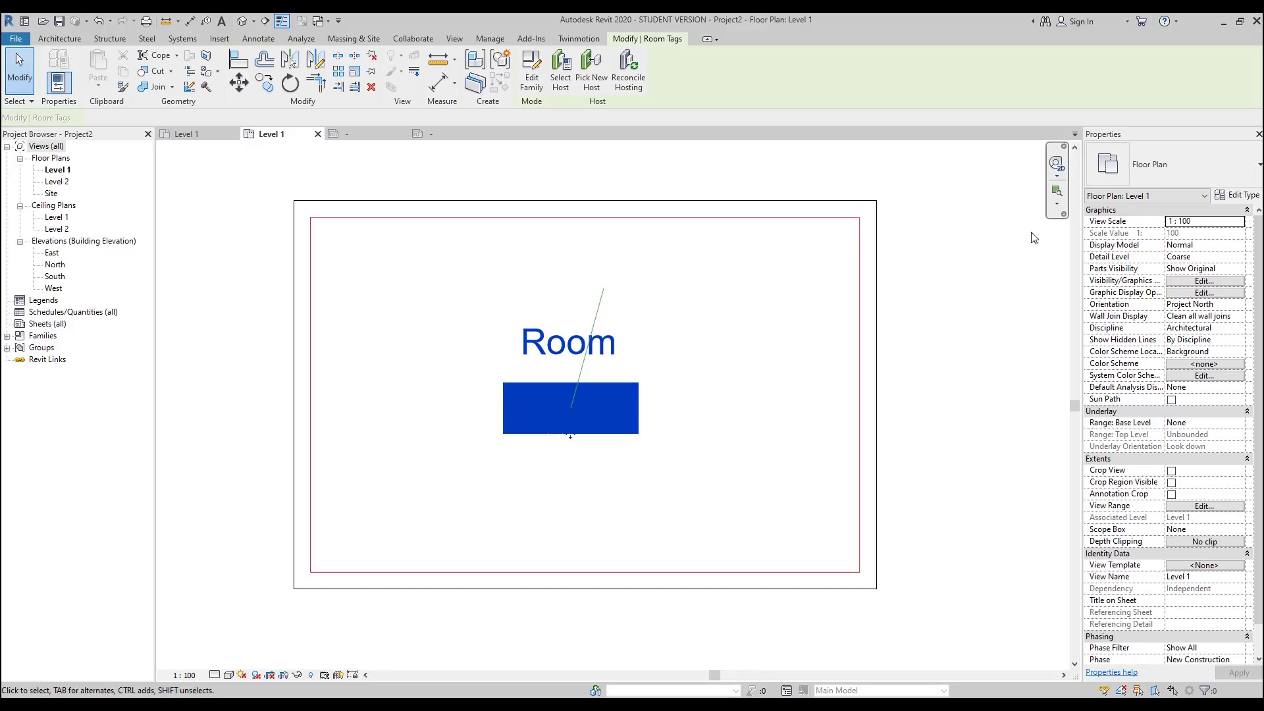
{"action": "left_click", "coordinate": [1152, 170]}
{"action": "left_click", "coordinate": [1163, 272]}
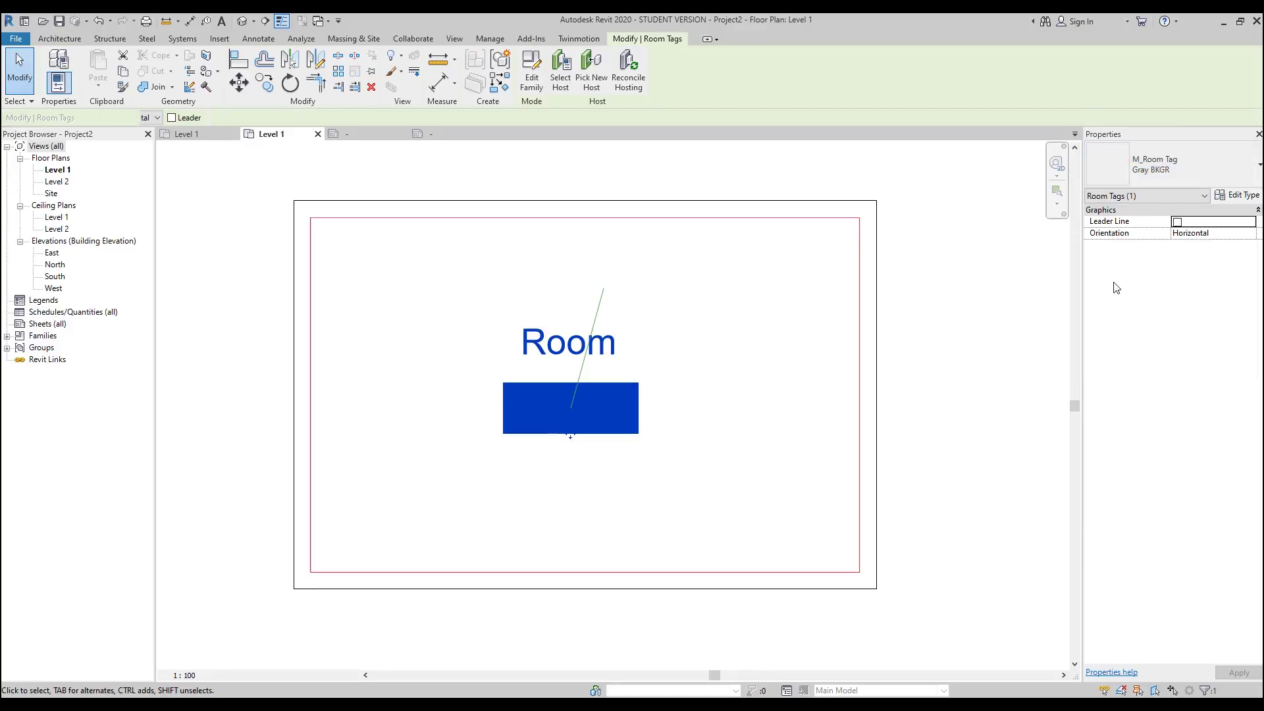
{"action": "left_click", "coordinate": [1000, 358]}
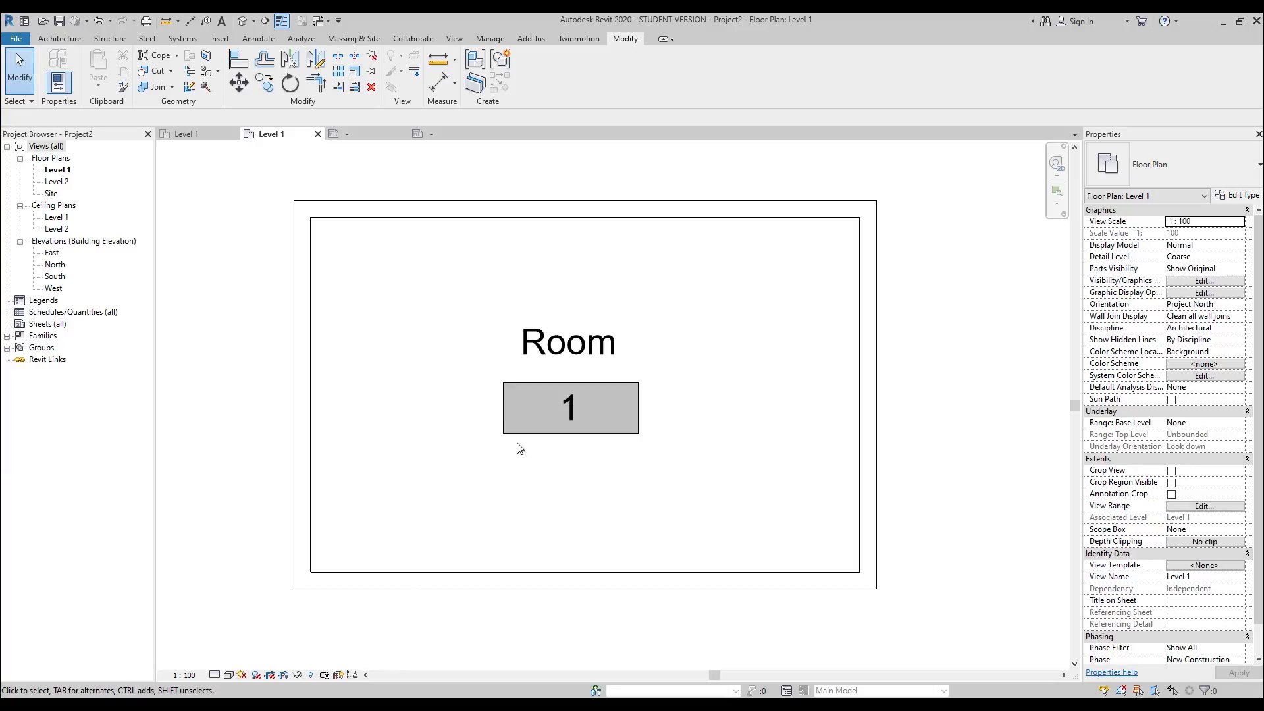
Step: Change the placed room tag's type to Black BKGR
{"action": "left_click", "coordinate": [588, 358]}
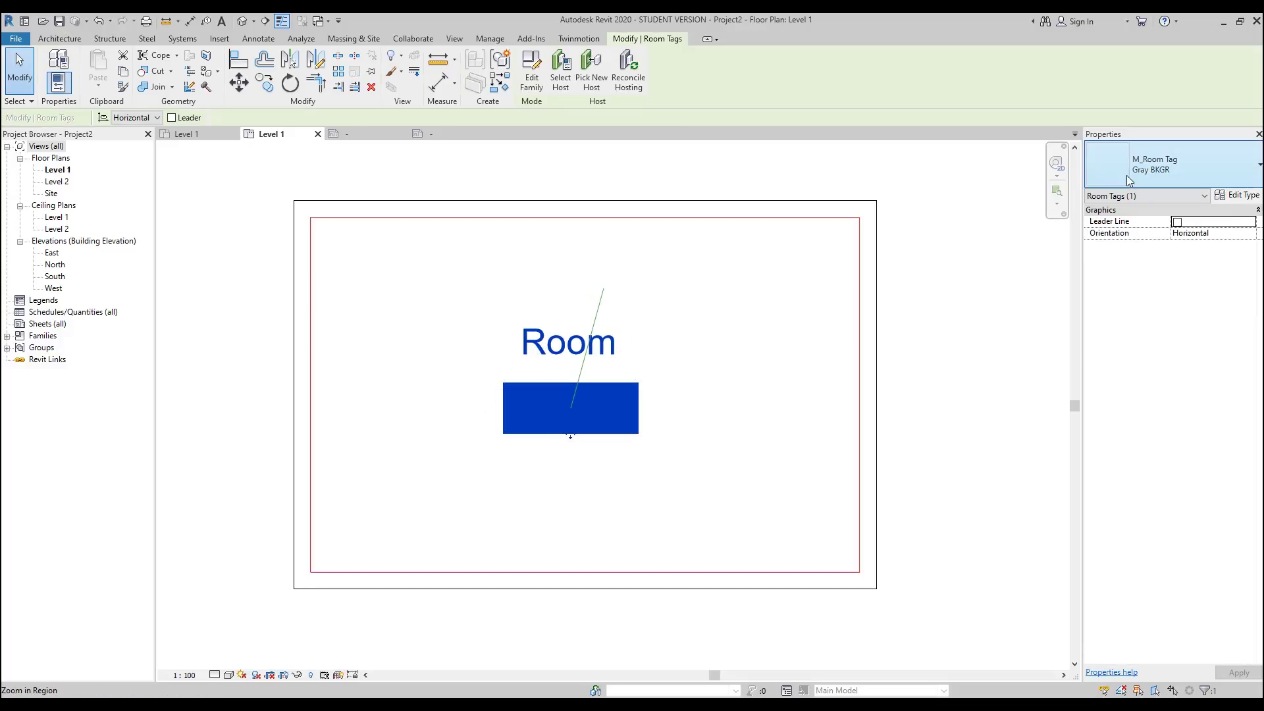
{"action": "left_click", "coordinate": [1163, 177]}
{"action": "scroll", "coordinate": [1150, 204], "scroll_direction": "up", "scroll_amount": 3}
{"action": "left_click", "coordinate": [1132, 230]}
{"action": "left_click", "coordinate": [761, 339]}
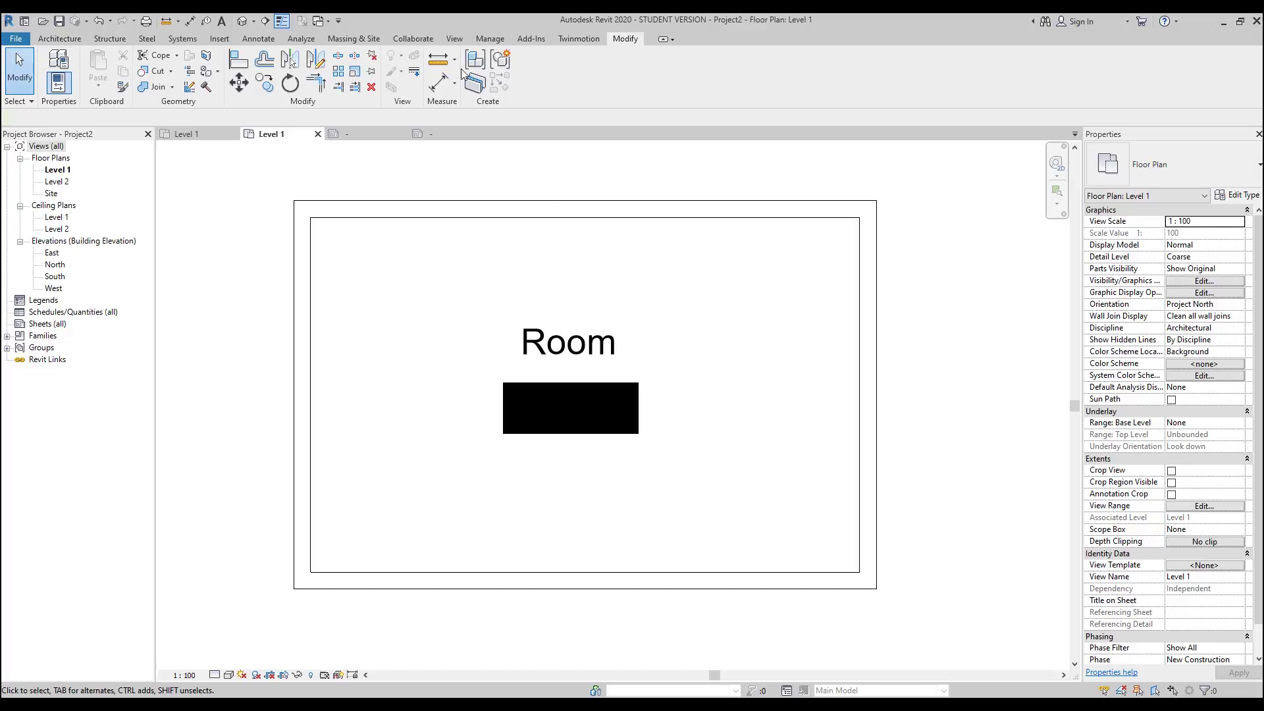
Step: Return to the room tag family and check the Black BKGR type's parameter settings without changing them
{"action": "left_click", "coordinate": [368, 135]}
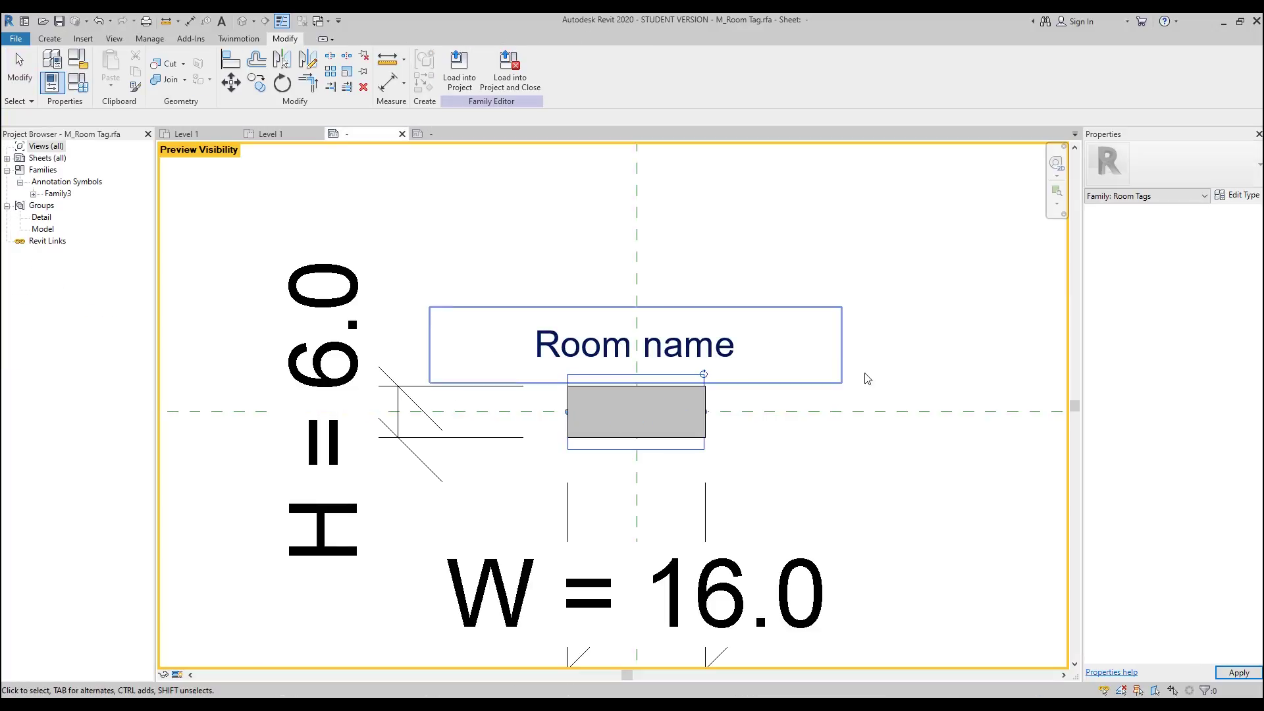
{"action": "left_click", "coordinate": [78, 83]}
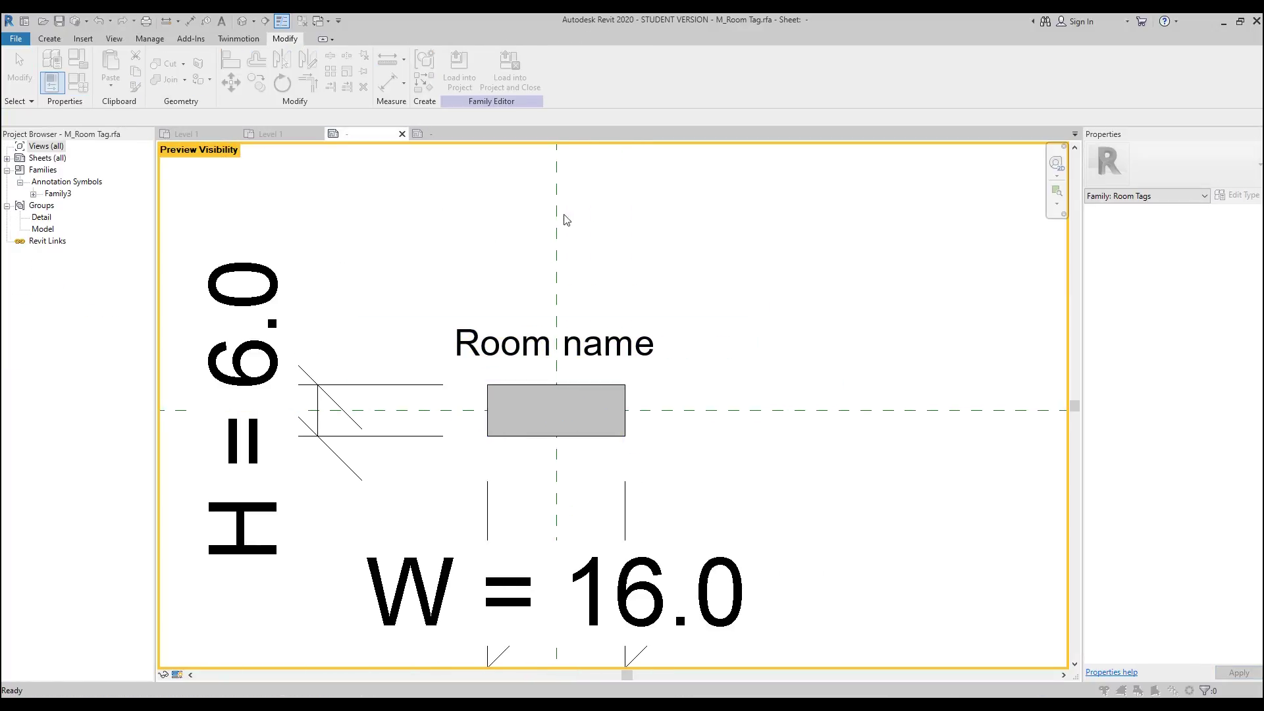
{"action": "left_click", "coordinate": [809, 234]}
{"action": "left_click", "coordinate": [791, 248]}
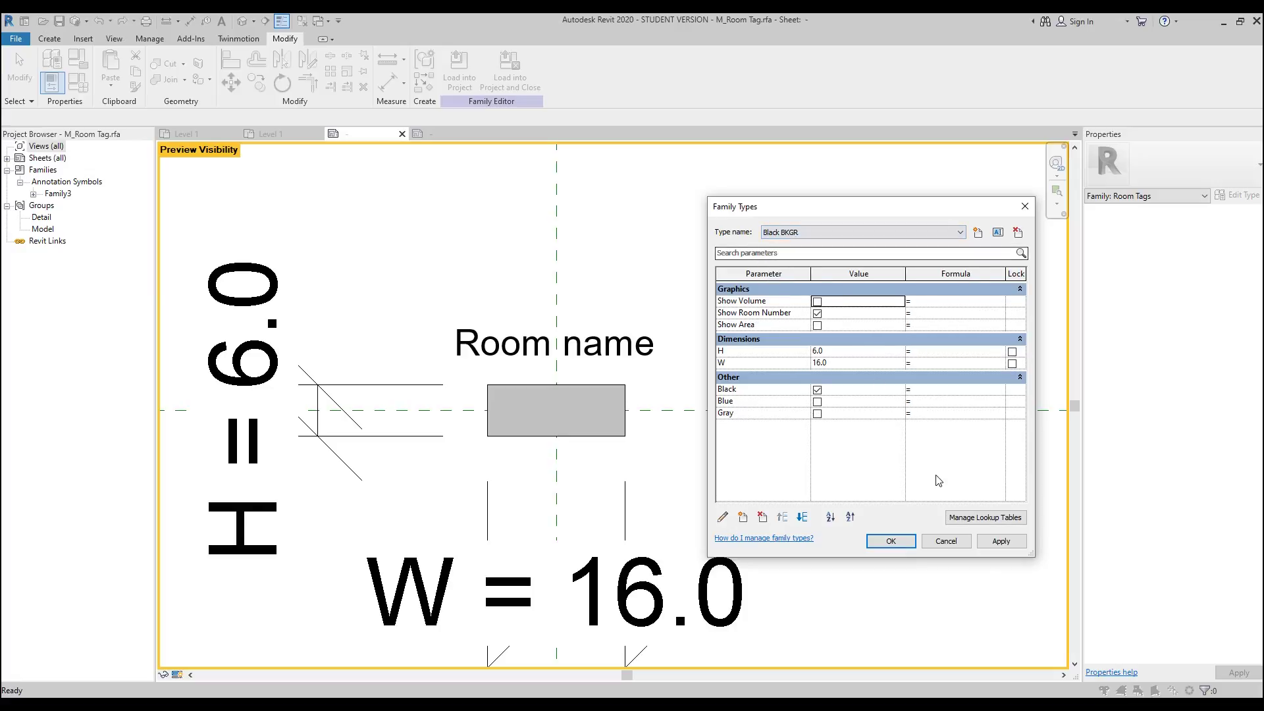
{"action": "left_click", "coordinate": [981, 544]}
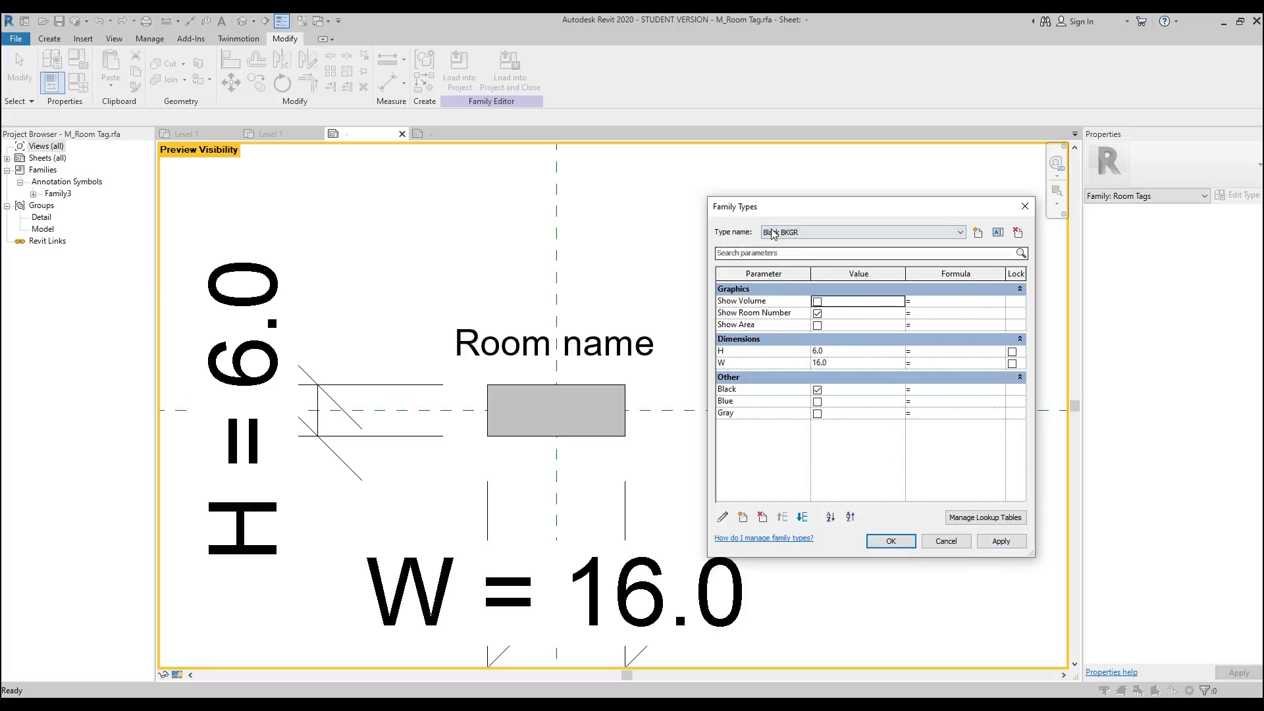
{"action": "left_click", "coordinate": [929, 541]}
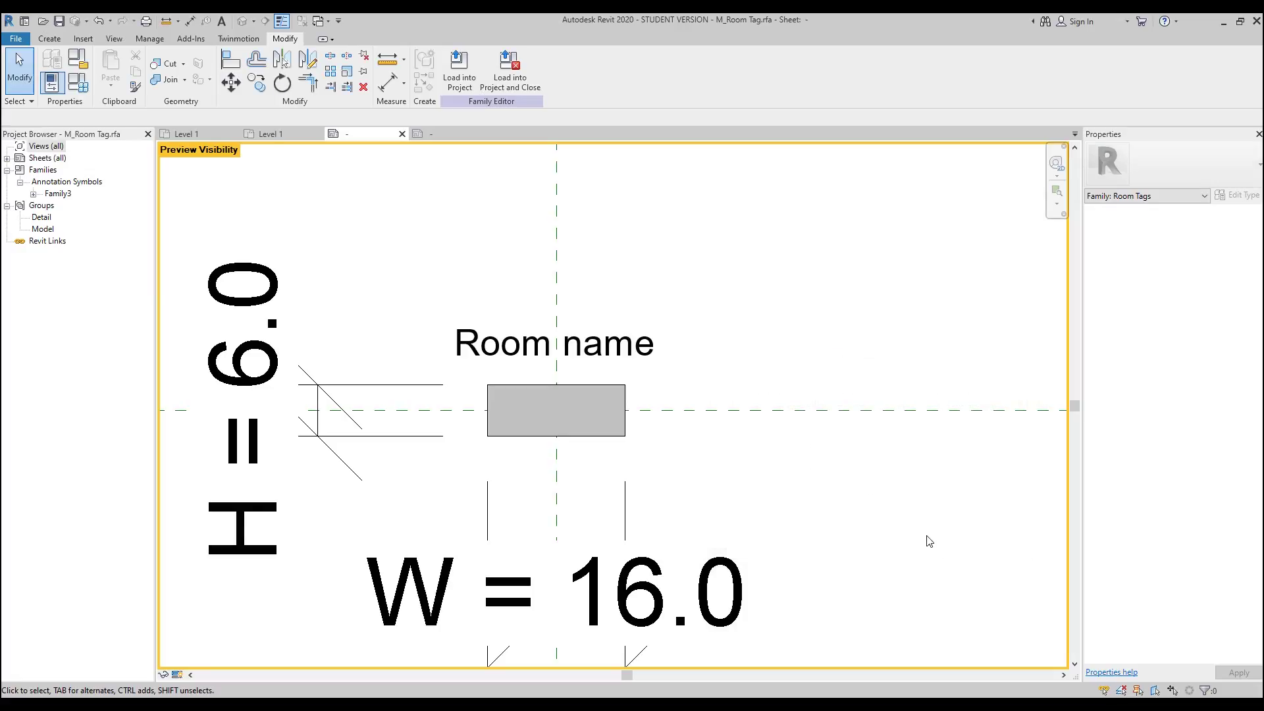
Step: Temporarily hide the nested background annotation that covers the room number label
{"action": "left_click", "coordinate": [614, 432]}
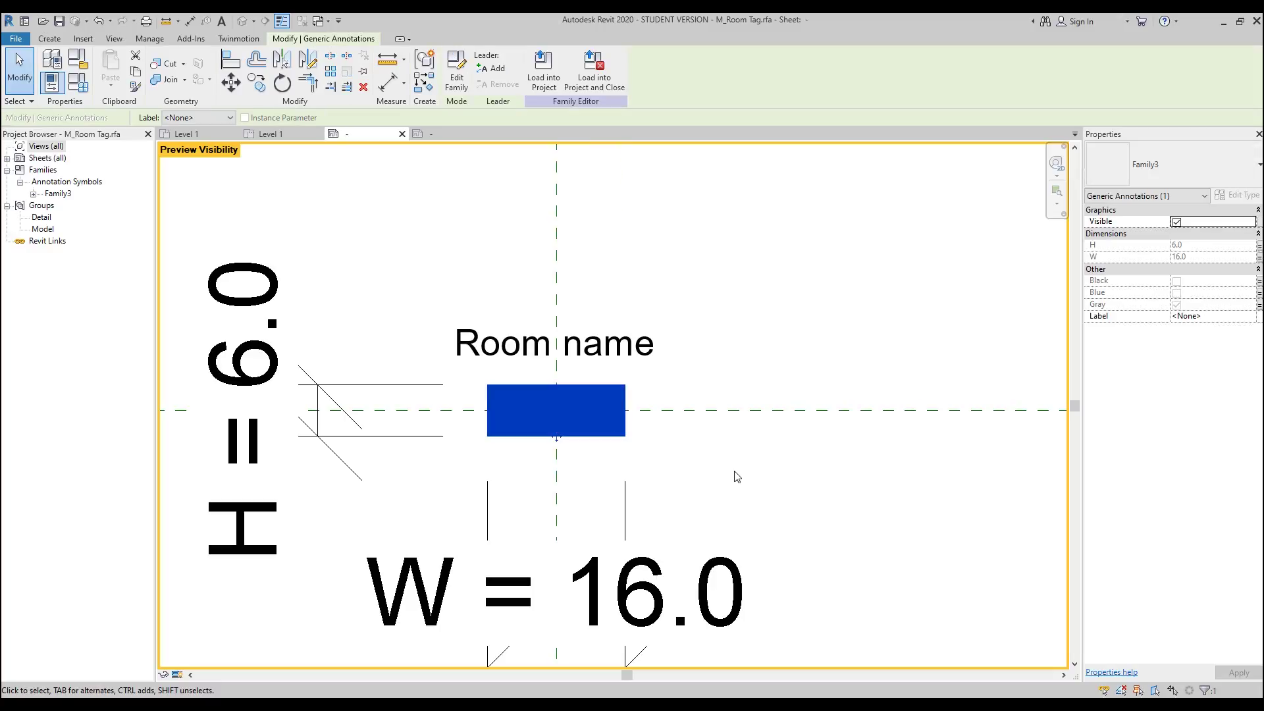
{"action": "key", "text": "h"}
{"action": "key", "text": "h"}
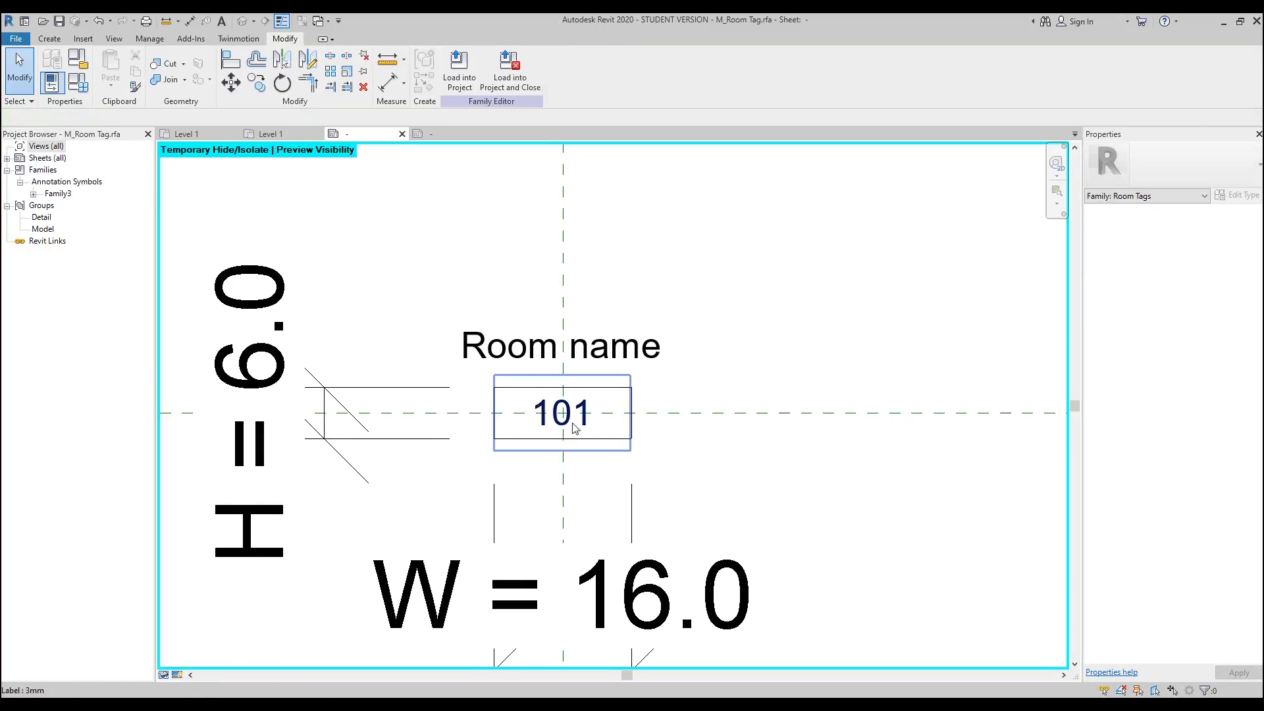
Step: Copy the 101 room number label and align the copy directly over the original
{"action": "left_click", "coordinate": [534, 413]}
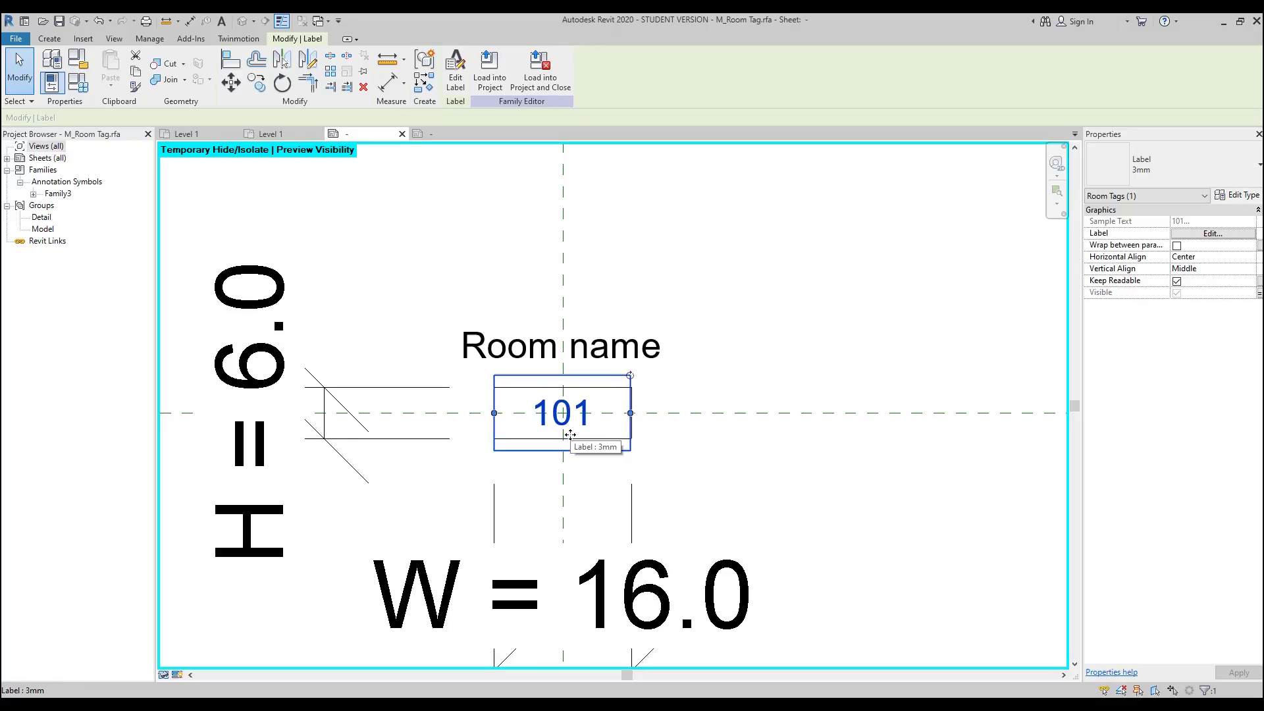
{"action": "scroll", "coordinate": [561, 421], "scroll_direction": "up", "scroll_amount": 2}
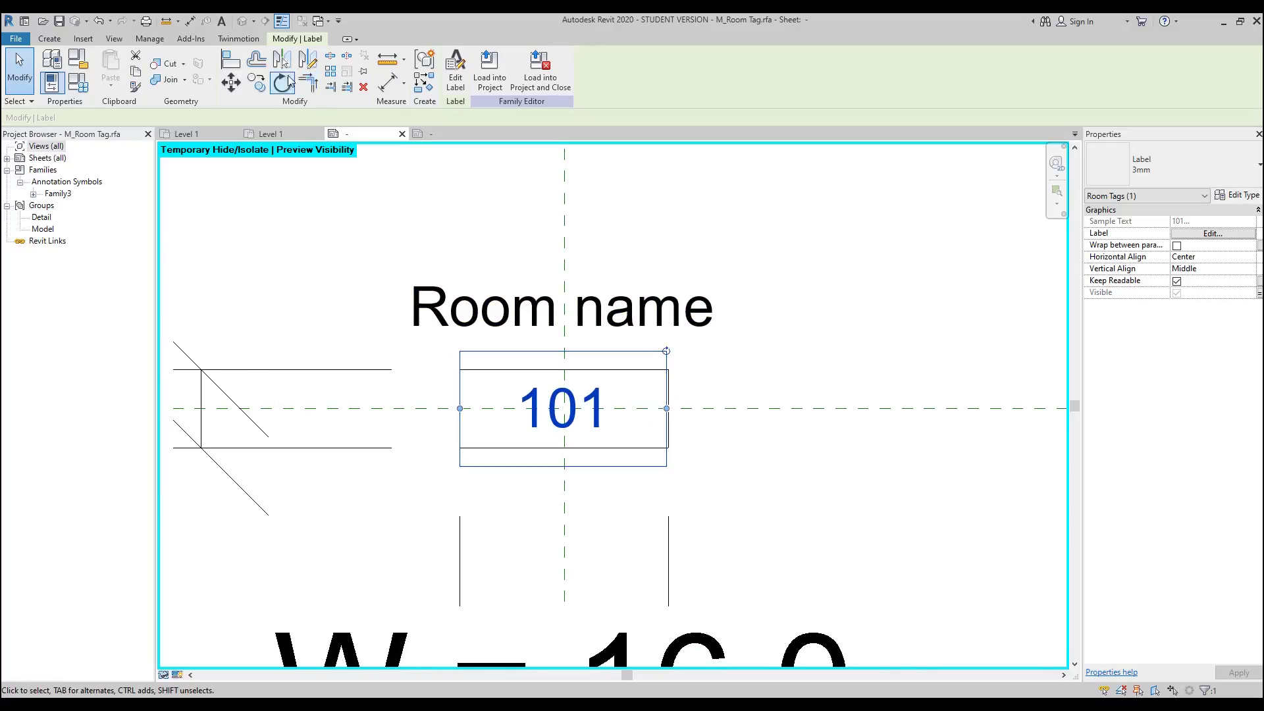
{"action": "left_click", "coordinate": [257, 83]}
{"action": "scroll", "coordinate": [678, 342], "scroll_direction": "up", "scroll_amount": 3}
{"action": "scroll", "coordinate": [679, 342], "scroll_direction": "up", "scroll_amount": 1}
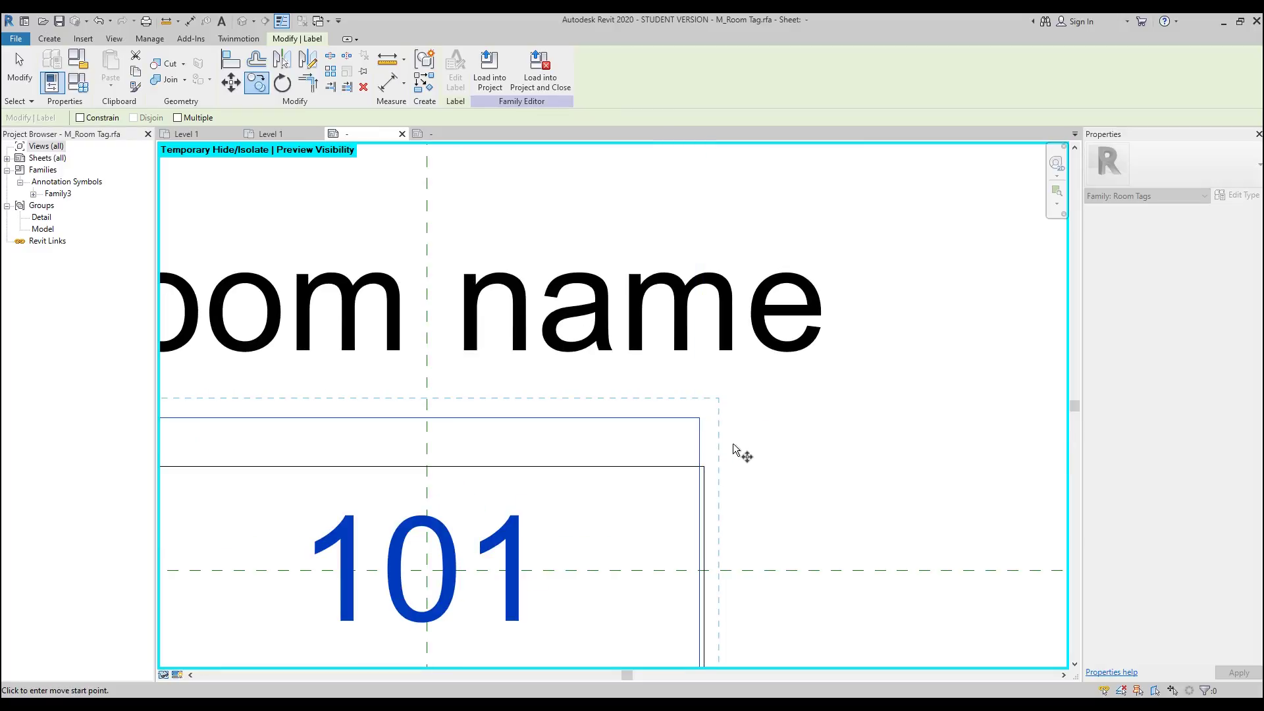
{"action": "scroll", "coordinate": [703, 441], "scroll_direction": "up", "scroll_amount": 2}
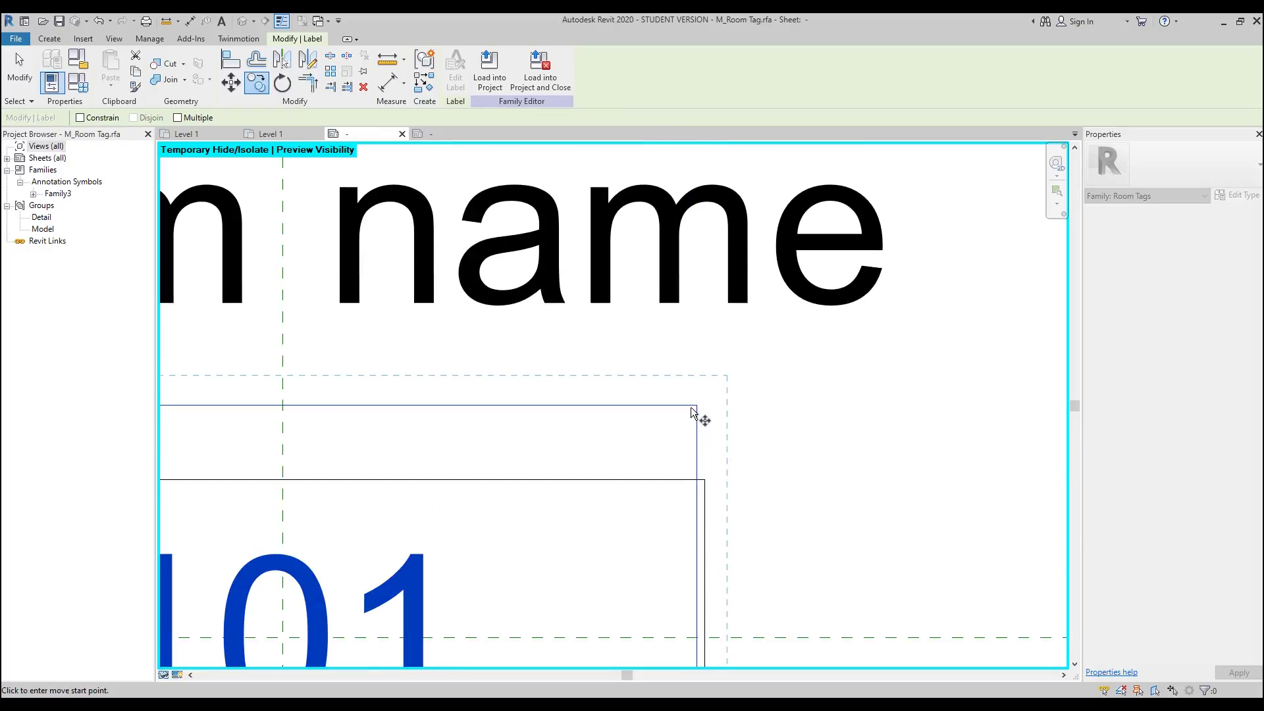
{"action": "left_click", "coordinate": [719, 442]}
{"action": "left_click", "coordinate": [816, 452]}
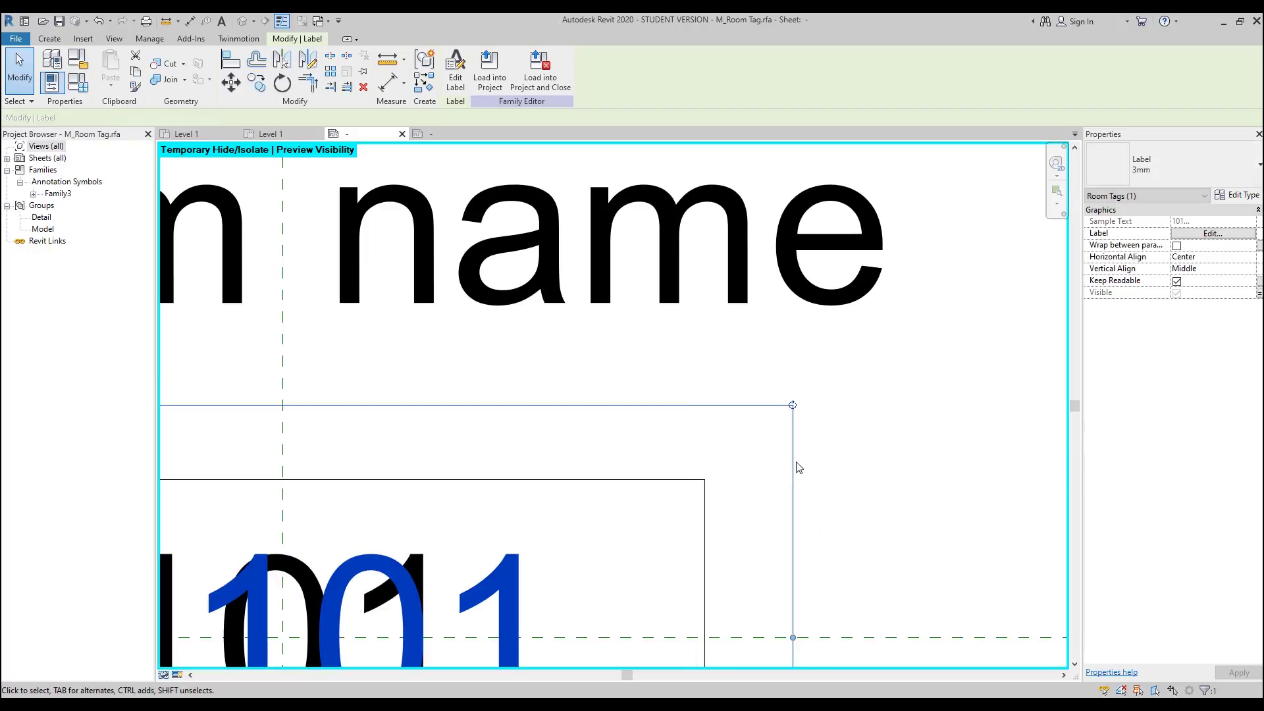
{"action": "scroll", "coordinate": [846, 422], "scroll_direction": "down", "scroll_amount": 2}
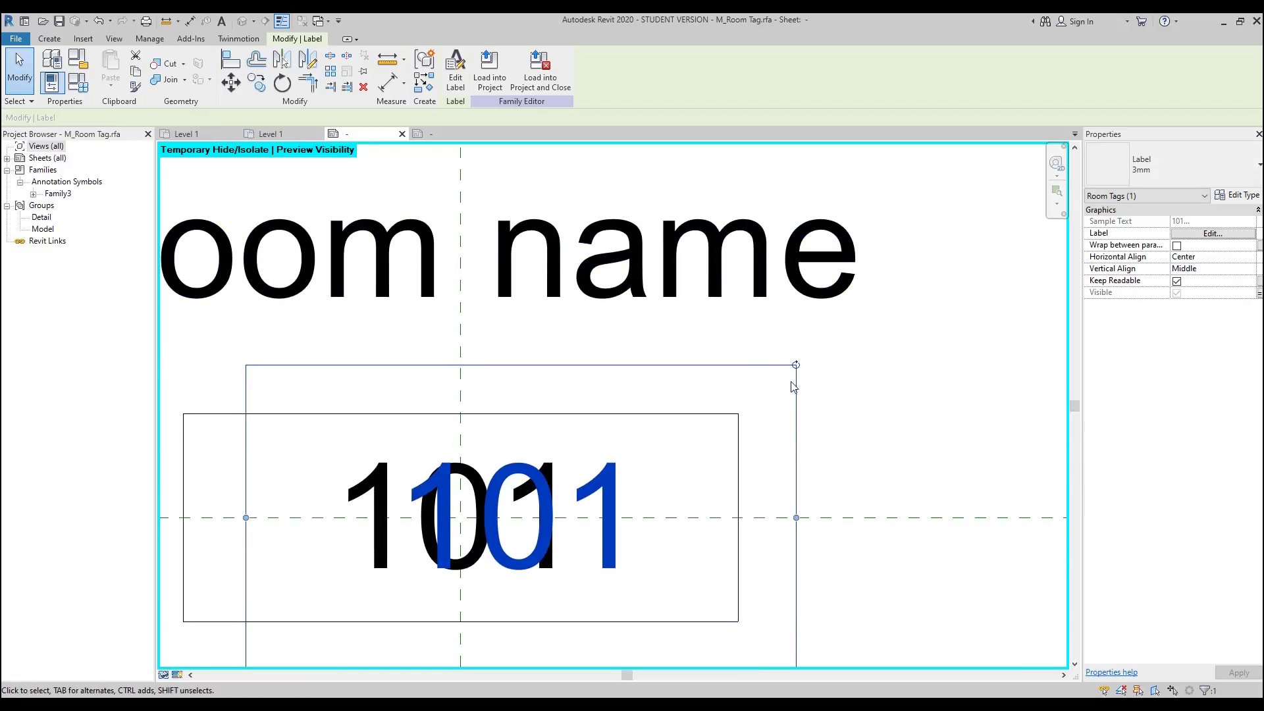
{"action": "left_click_drag", "start_coordinate": [794, 377], "coordinate": [732, 382]}
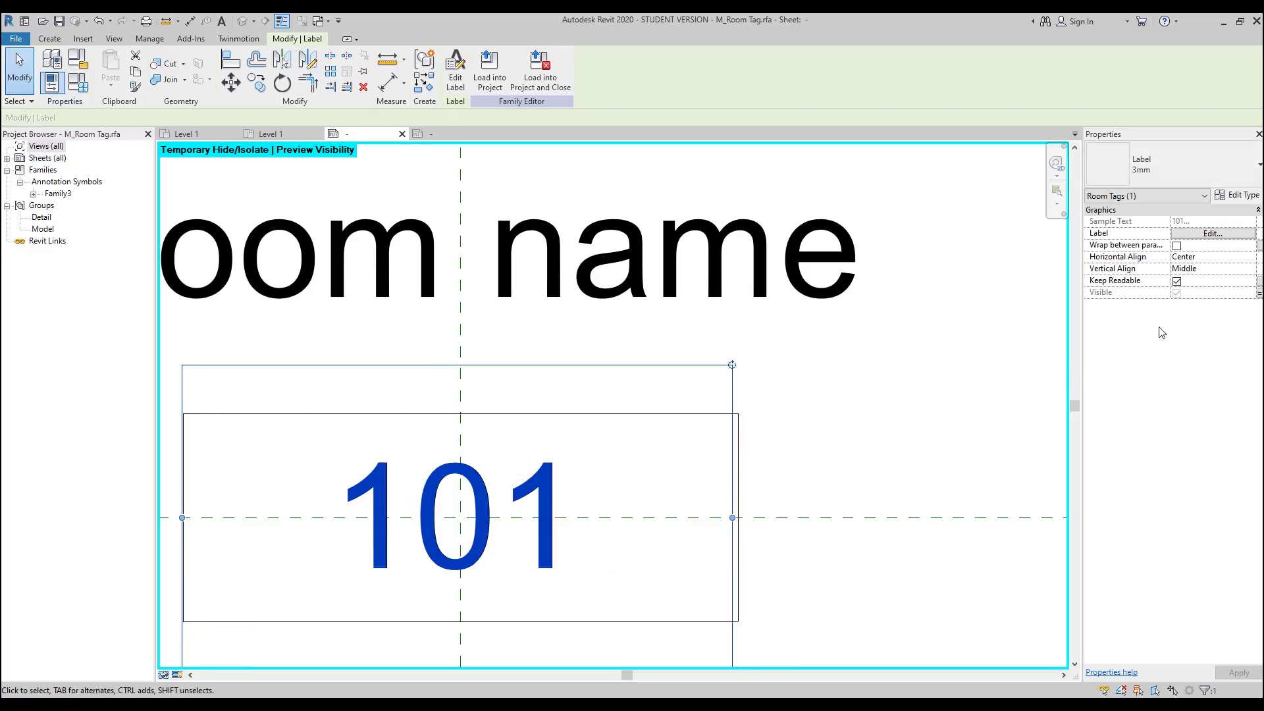
Step: Associate the copied label's visibility with a new Yes/No type parameter named White number
{"action": "left_click", "coordinate": [1259, 293]}
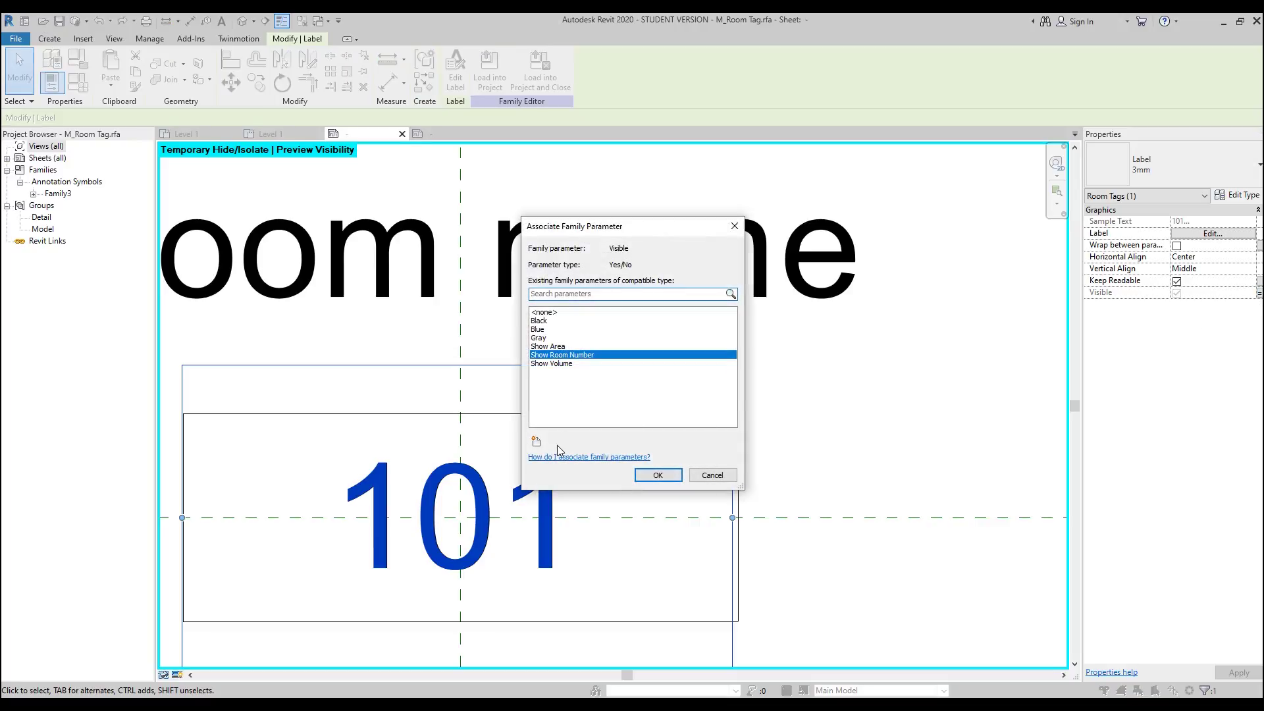
{"action": "left_click", "coordinate": [536, 441]}
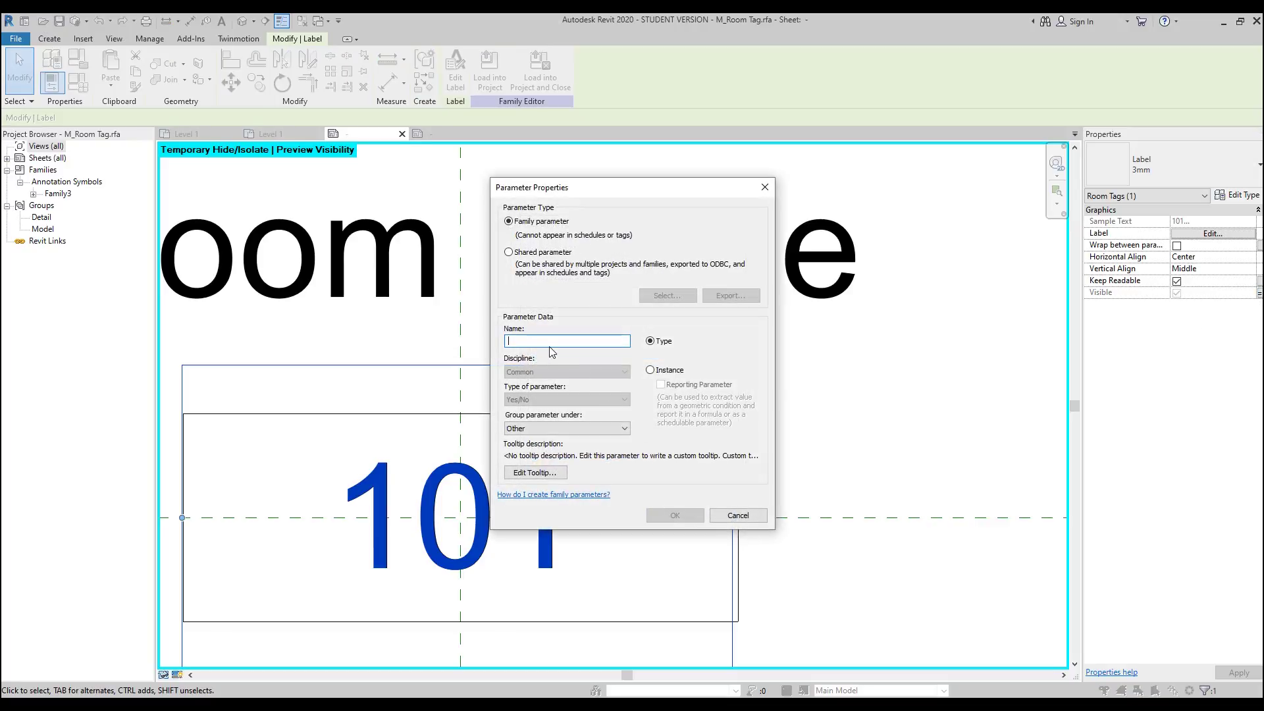
{"action": "type", "text": "White number"}
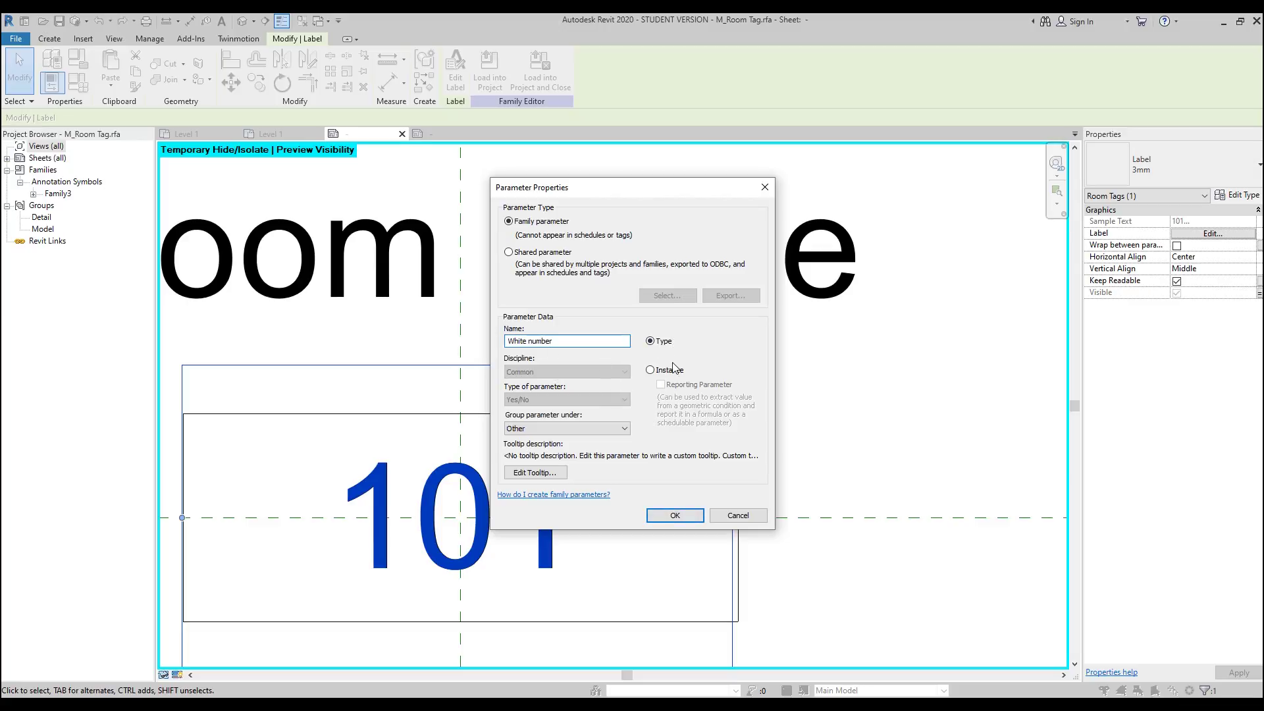
{"action": "left_click", "coordinate": [675, 514]}
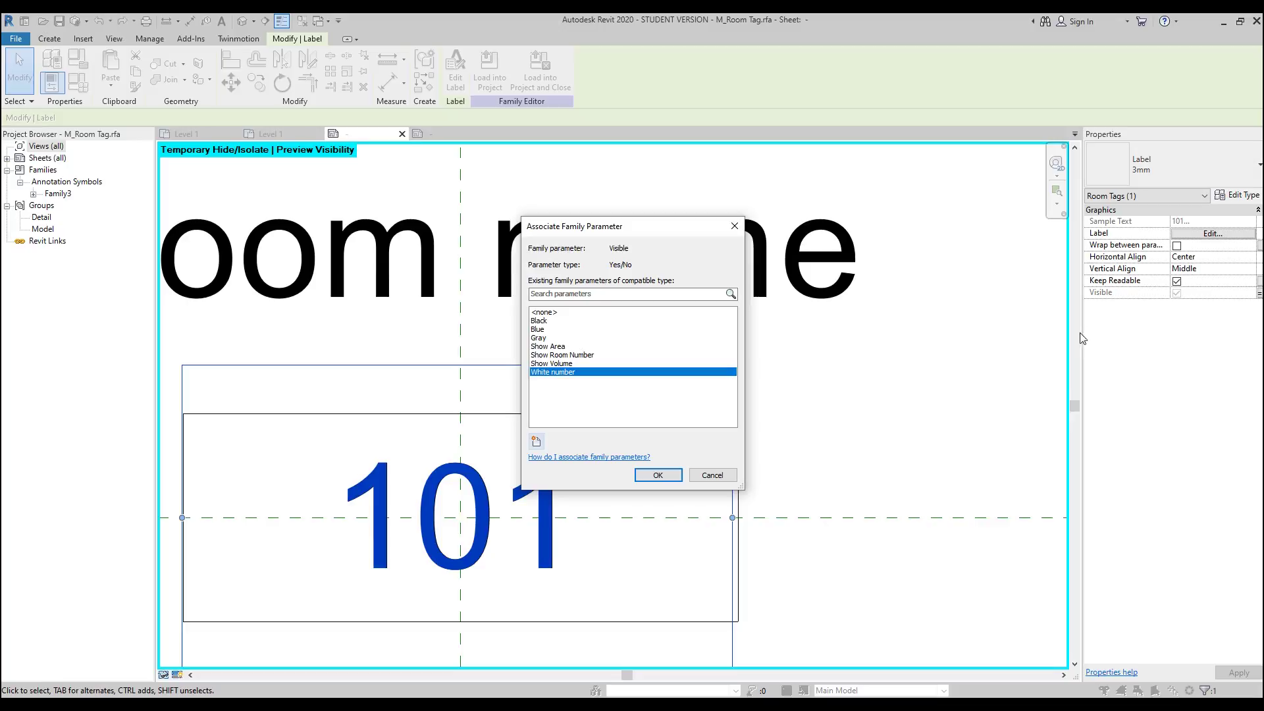
{"action": "left_click", "coordinate": [657, 475]}
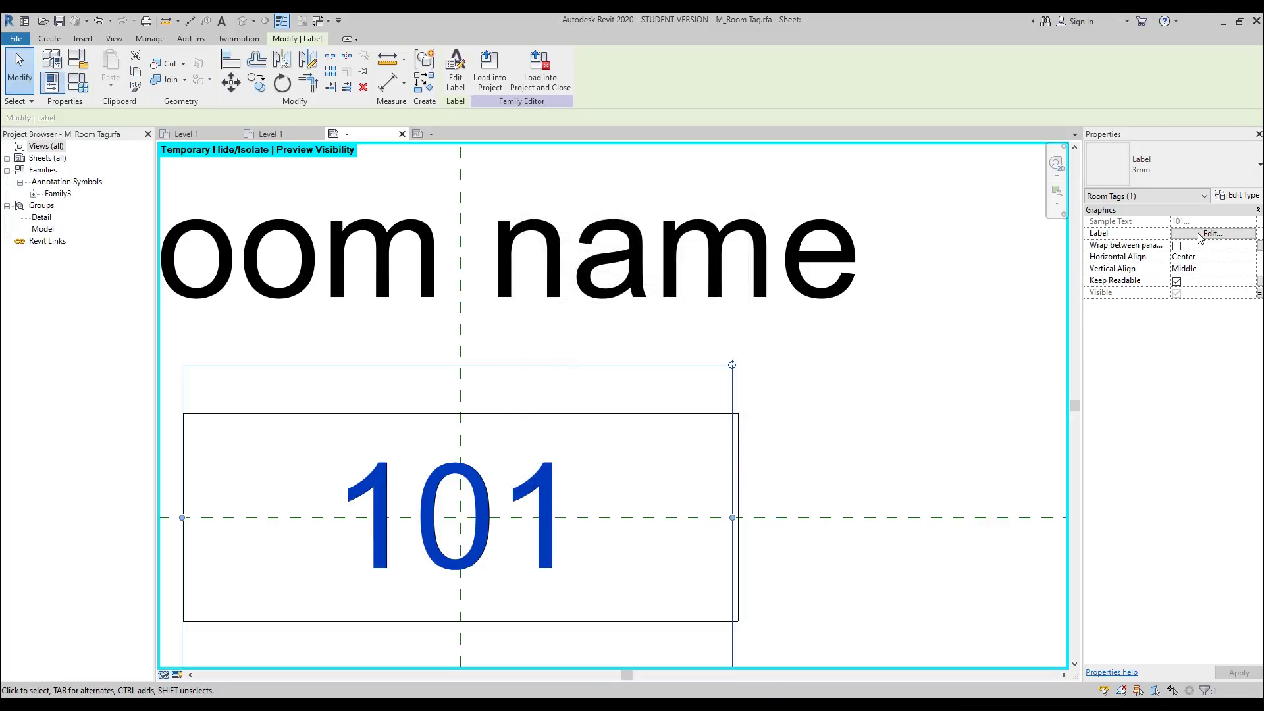
Step: Duplicate the copied room number label's type under the name 3mm White
{"action": "left_click", "coordinate": [1200, 234]}
{"action": "left_click", "coordinate": [897, 218]}
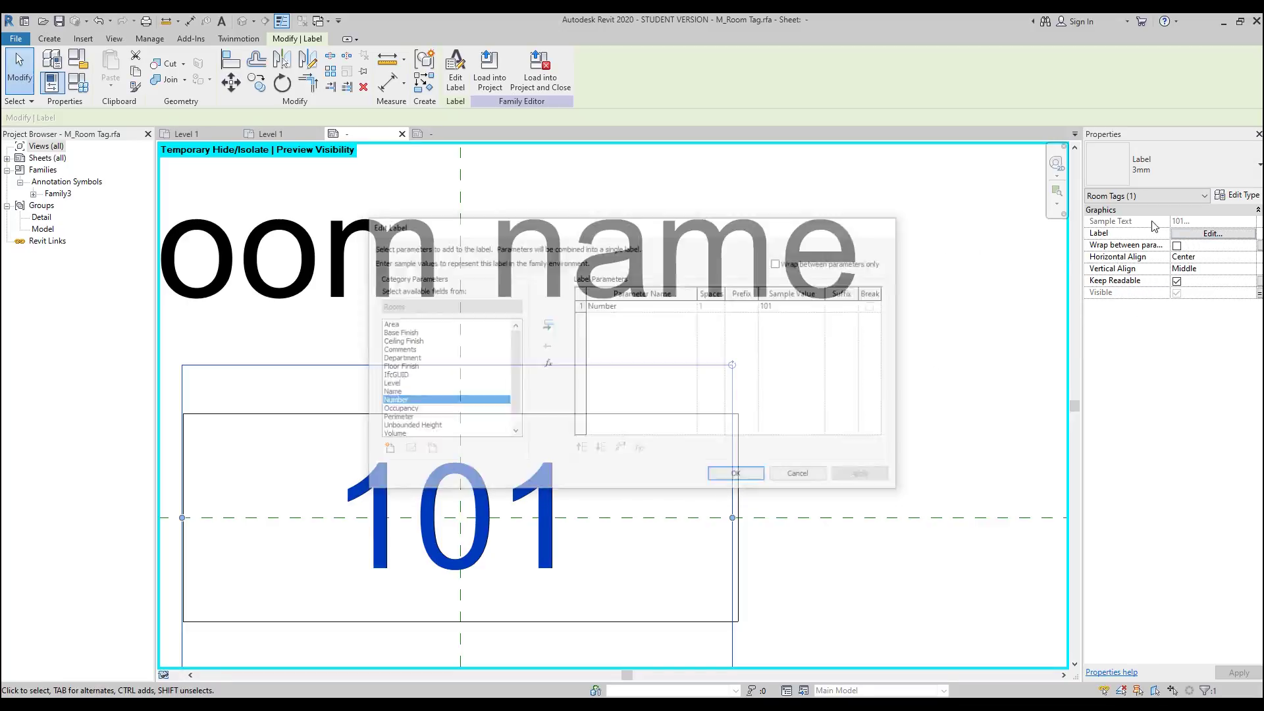
{"action": "left_click", "coordinate": [1235, 196]}
{"action": "left_click", "coordinate": [783, 302]}
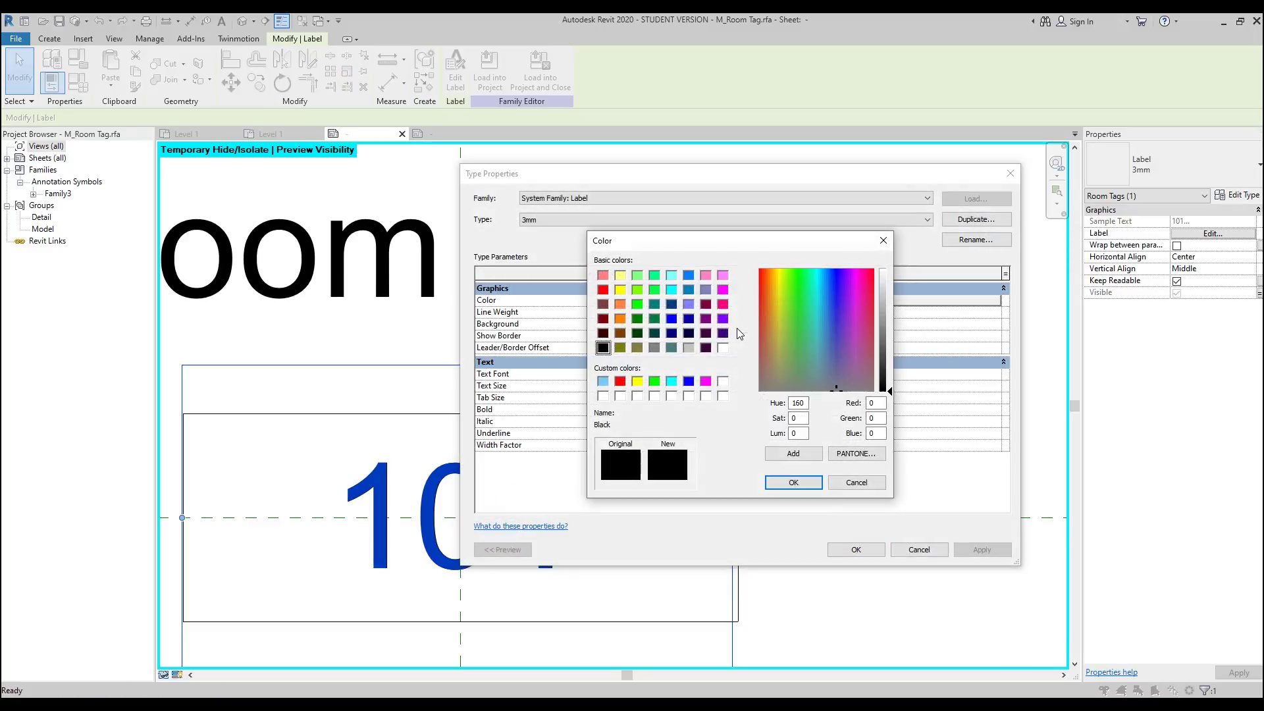
{"action": "left_click", "coordinate": [884, 241]}
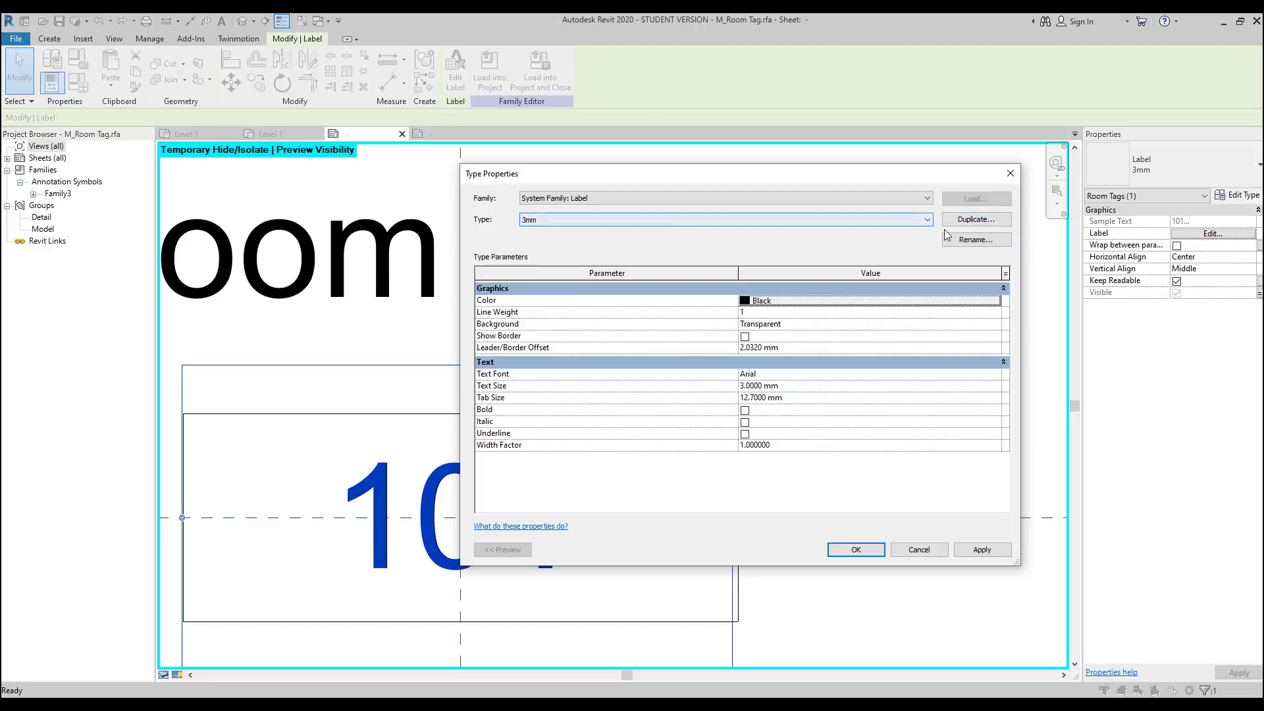
{"action": "left_click", "coordinate": [975, 221]}
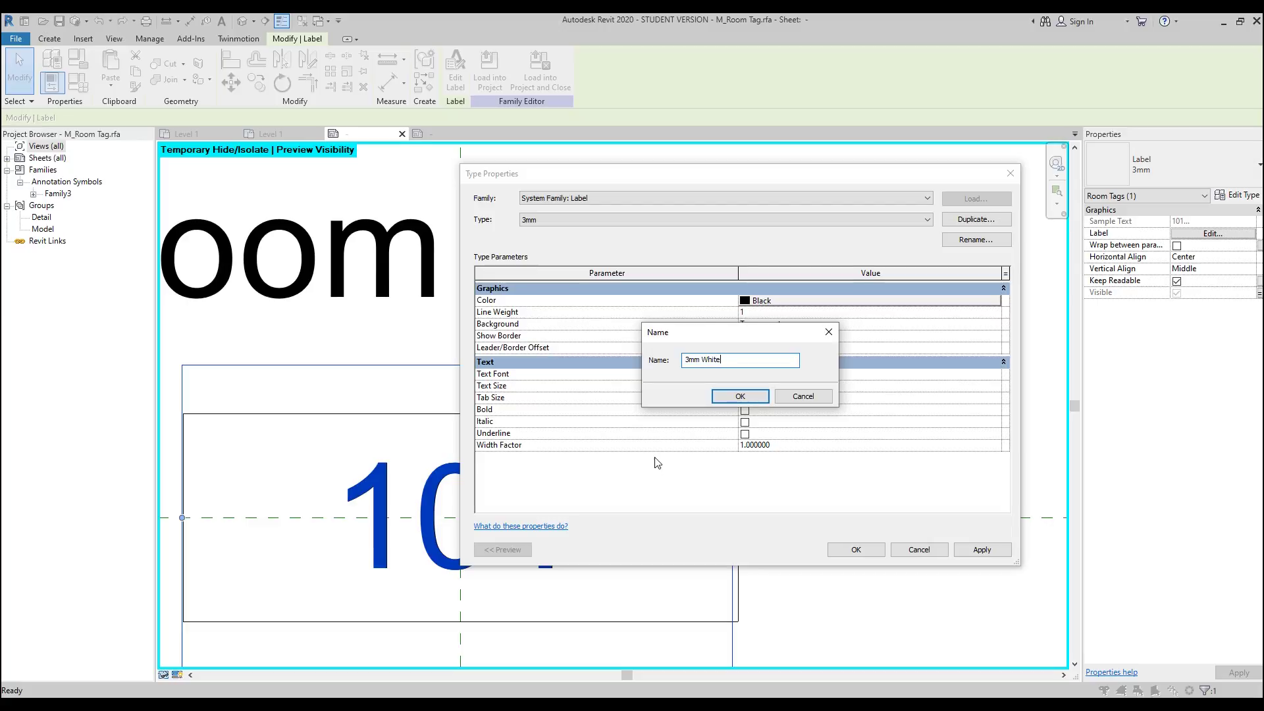
{"action": "left_click", "coordinate": [739, 397]}
Step: Set the color of the 3mm White label type to White and deselect the label
{"action": "left_click", "coordinate": [774, 301]}
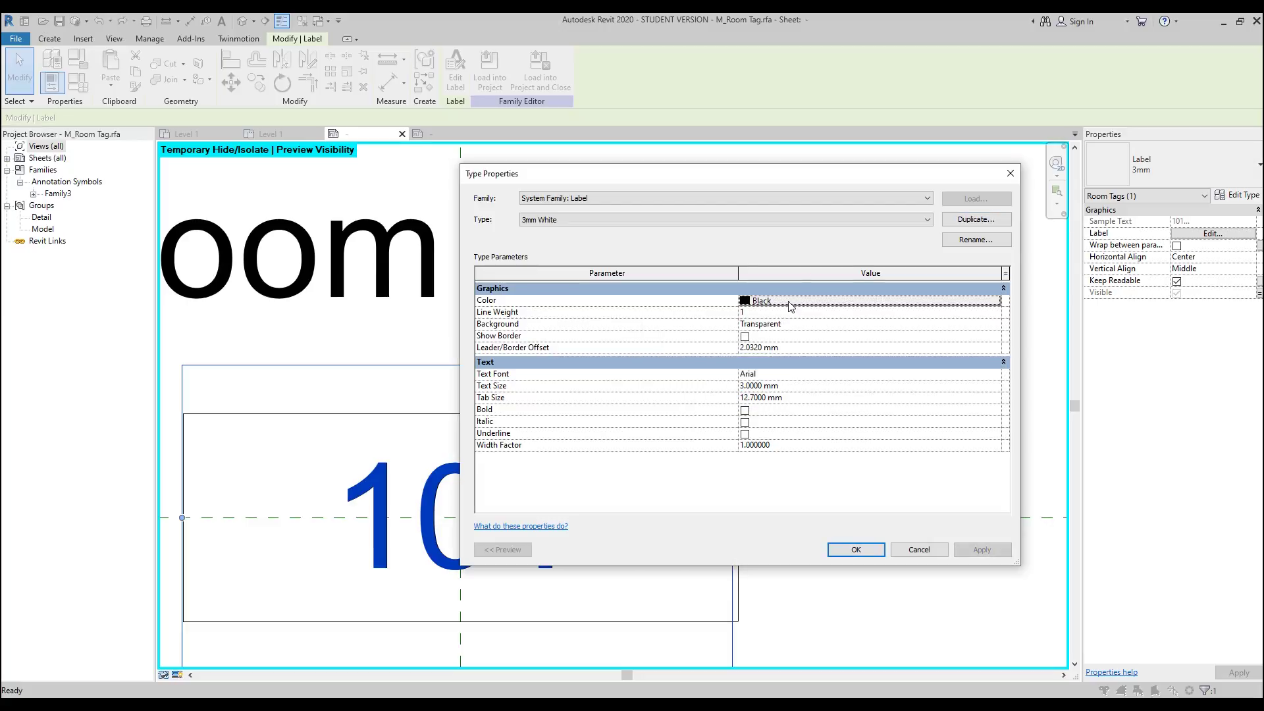
{"action": "left_click", "coordinate": [723, 382]}
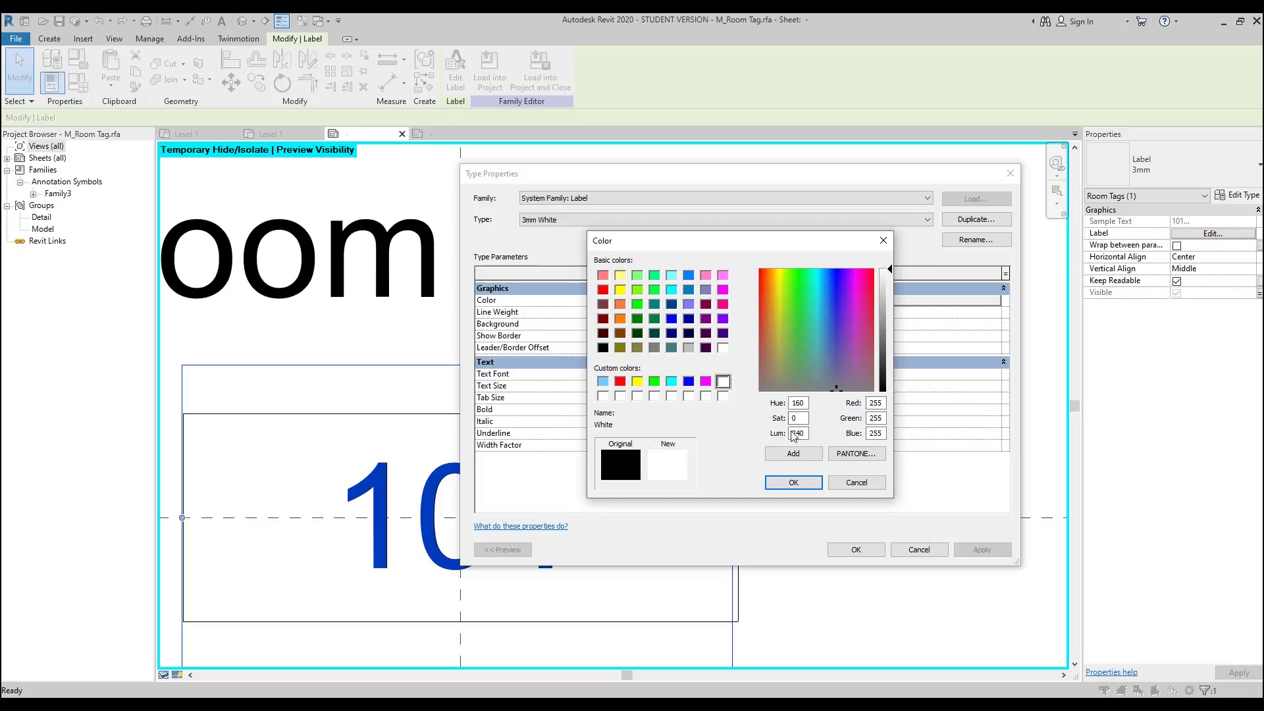
{"action": "left_click", "coordinate": [797, 483]}
{"action": "left_click", "coordinate": [856, 550]}
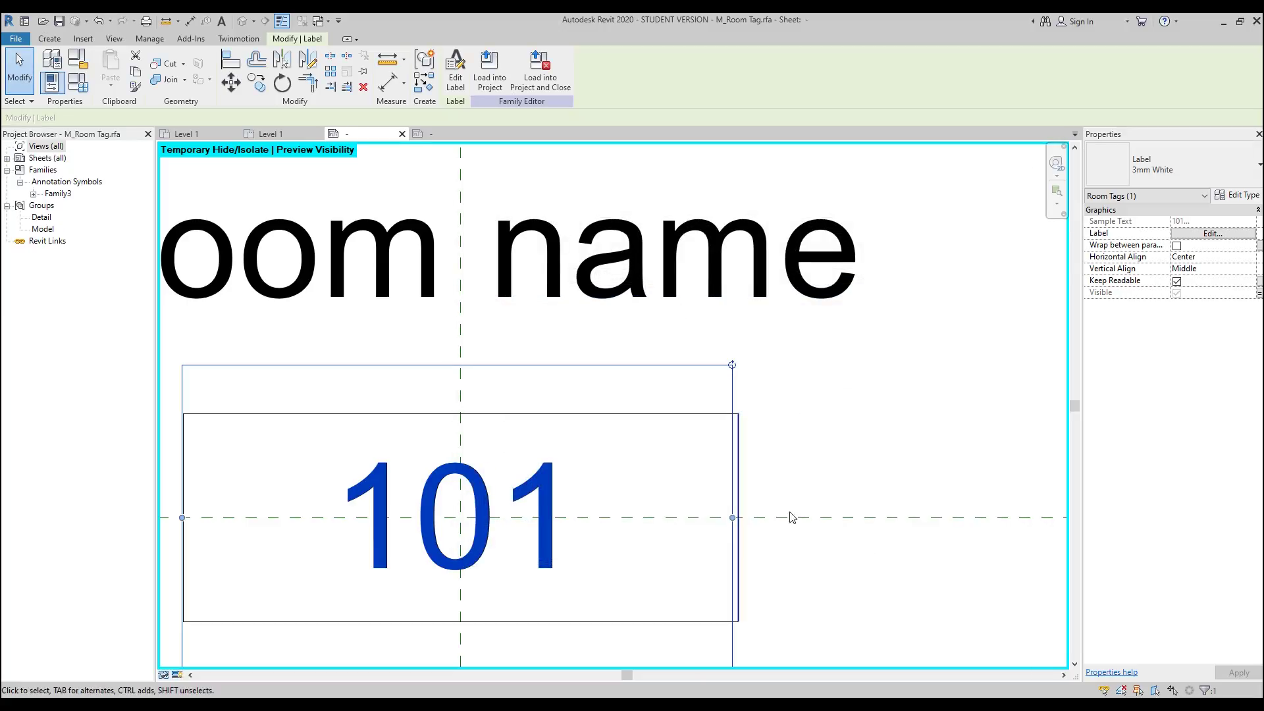
{"action": "middle_click_drag", "start_coordinate": [793, 516], "coordinate": [871, 471]}
{"action": "left_click", "coordinate": [870, 469]}
{"action": "scroll", "coordinate": [520, 474], "scroll_direction": "down", "scroll_amount": 3}
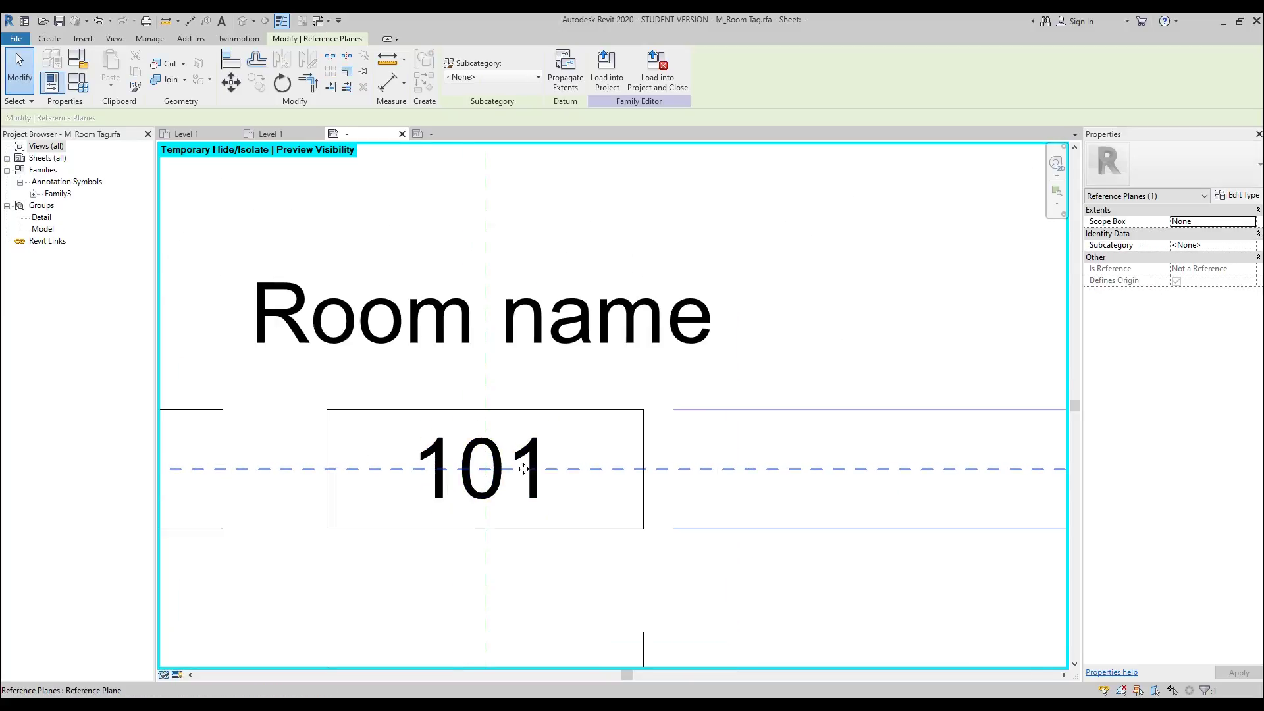
{"action": "left_click", "coordinate": [520, 474]}
{"action": "left_click", "coordinate": [758, 517]}
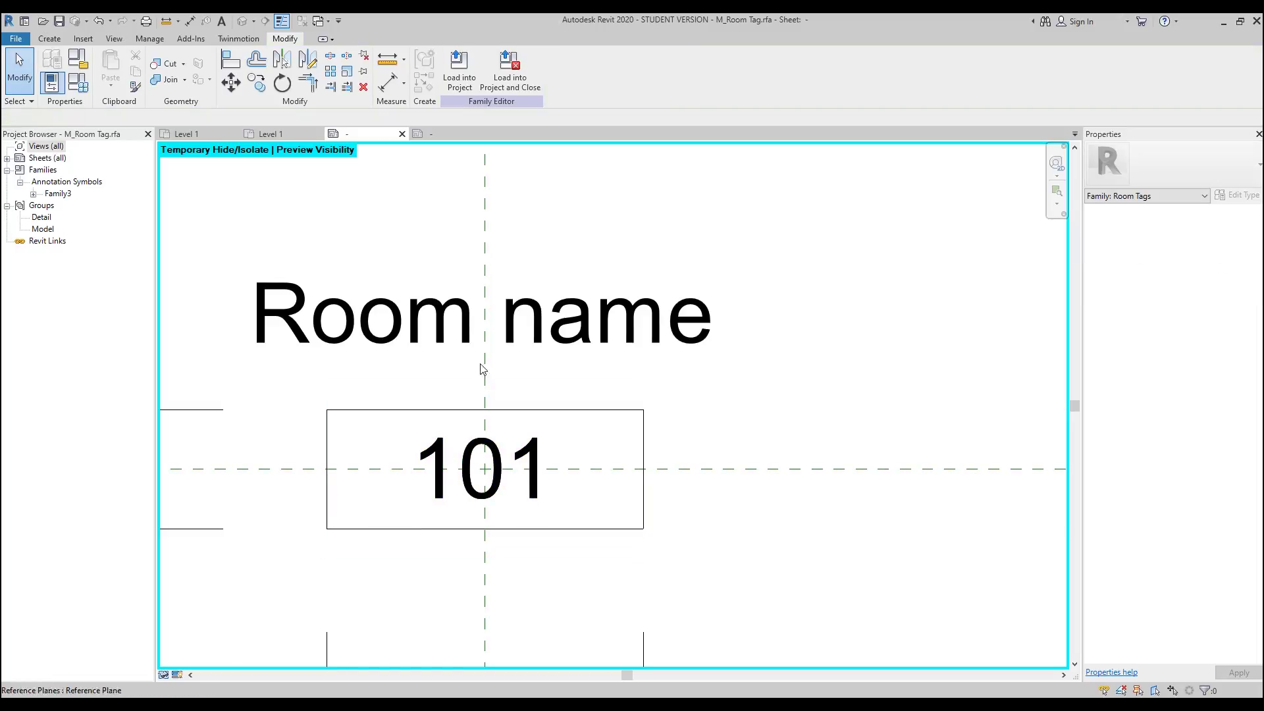
Step: Turn off the White number parameter for the Gray BKGR family type and apply the change
{"action": "left_click", "coordinate": [78, 82]}
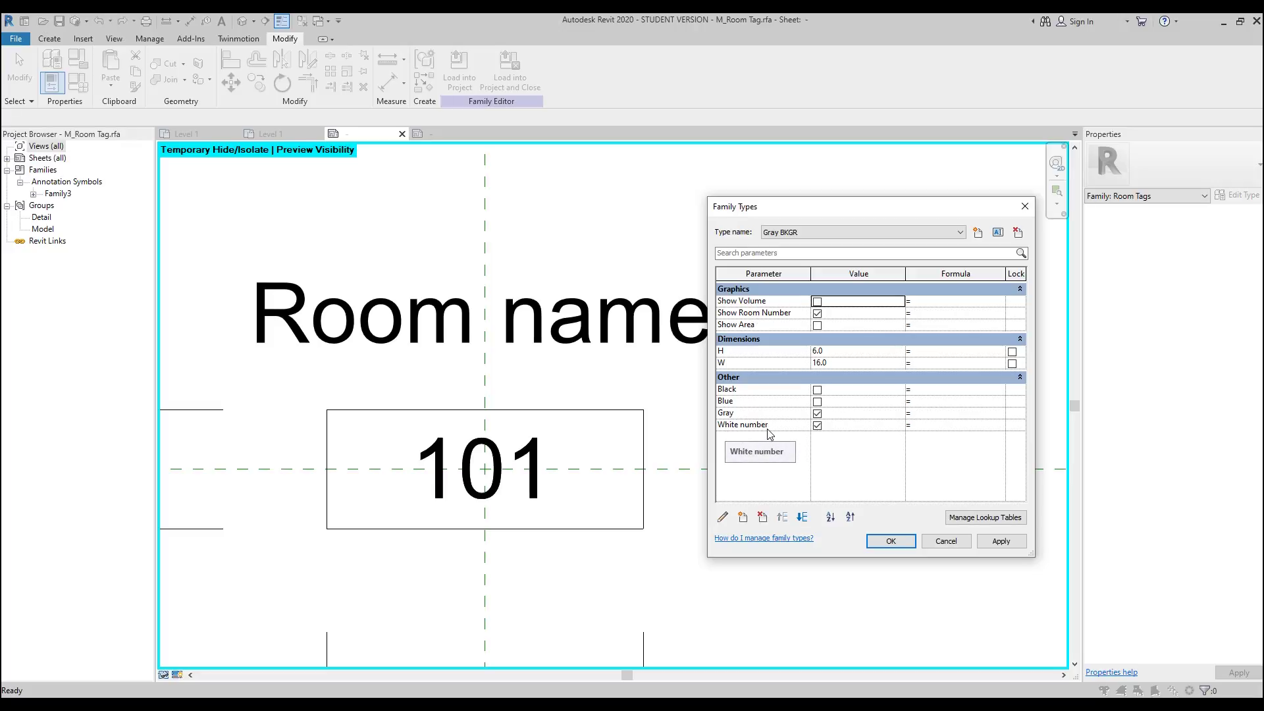
{"action": "left_click", "coordinate": [818, 426]}
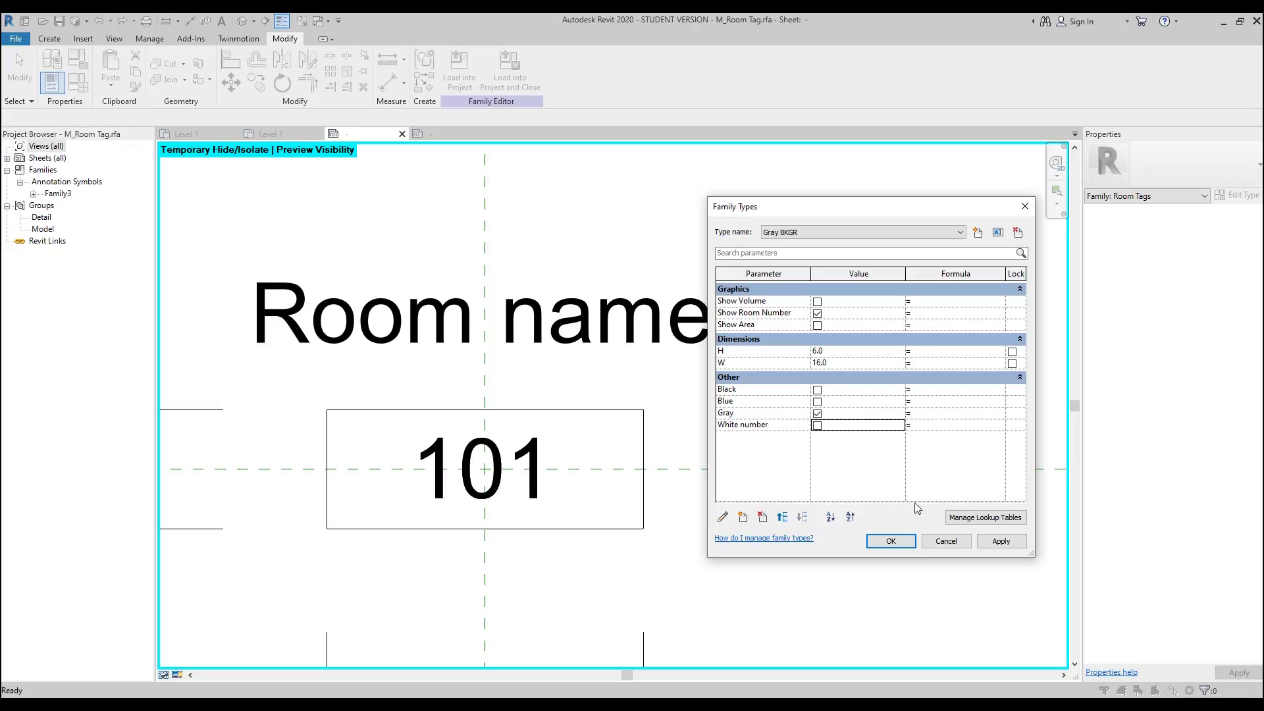
{"action": "left_click", "coordinate": [1000, 541]}
Step: Turn off the White number parameter for the Blue BKGR family type and apply the change
{"action": "left_click", "coordinate": [795, 233]}
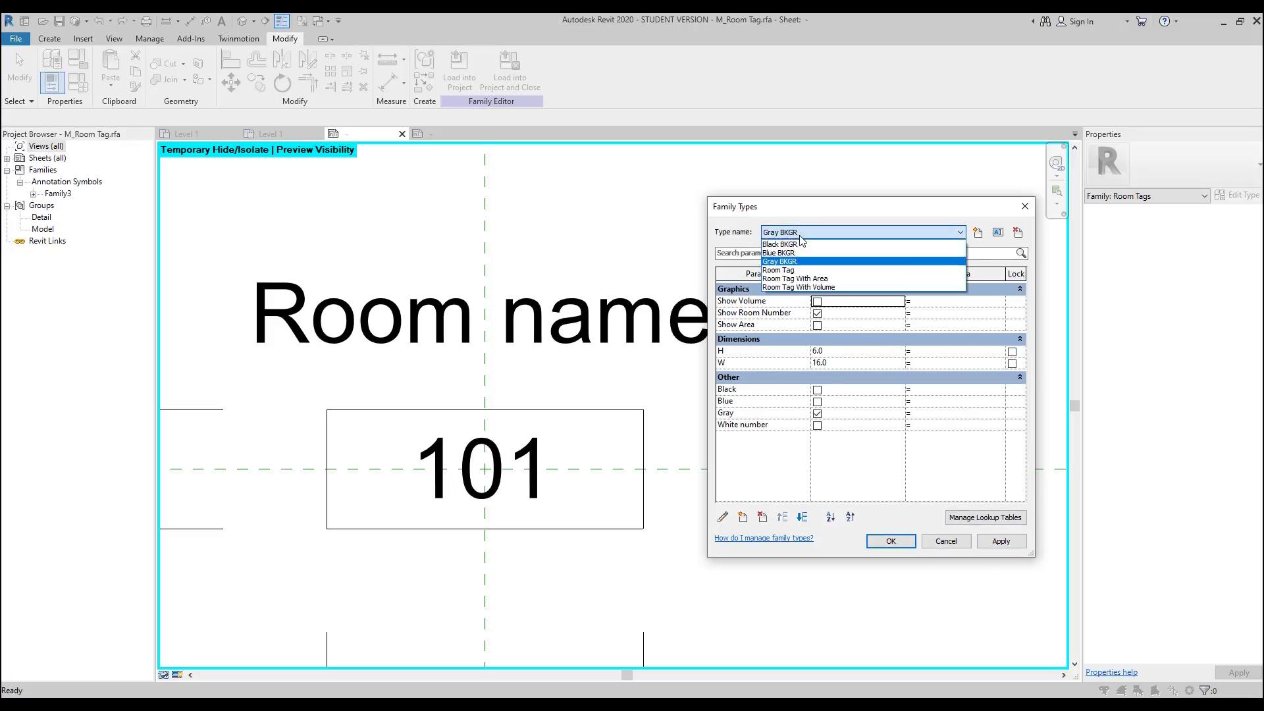
{"action": "left_click", "coordinate": [791, 254]}
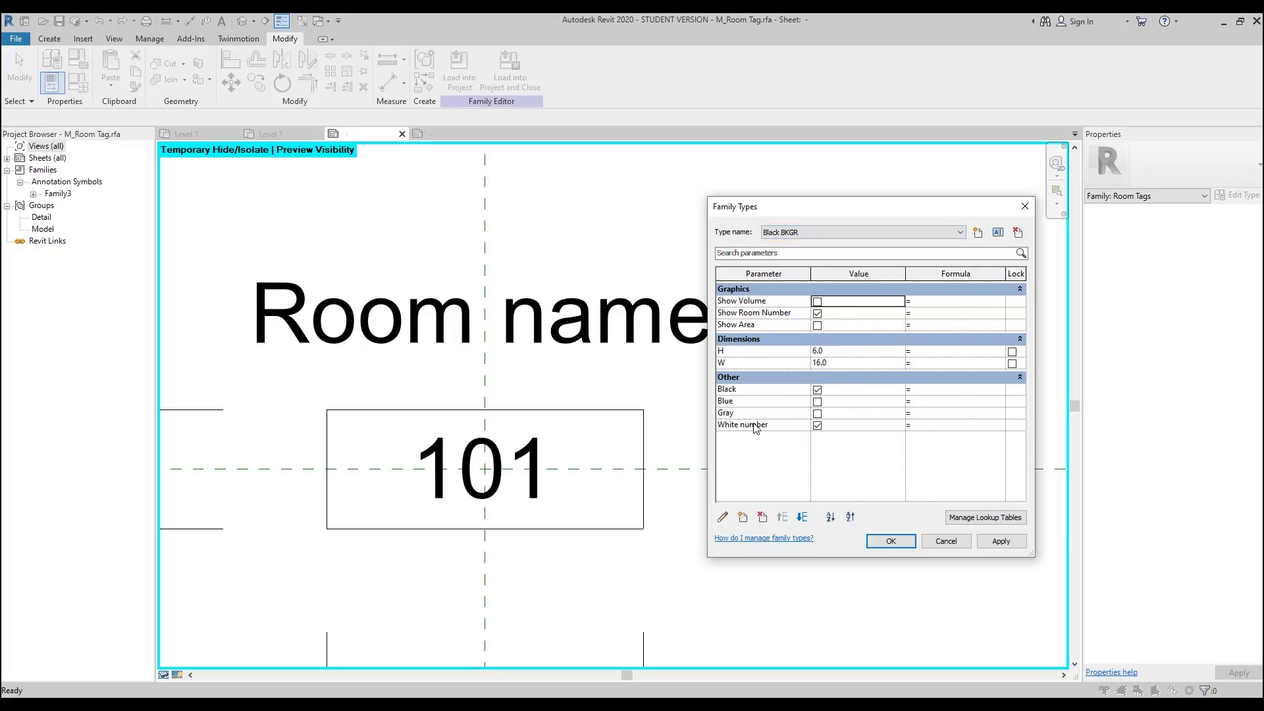
{"action": "left_click", "coordinate": [803, 233]}
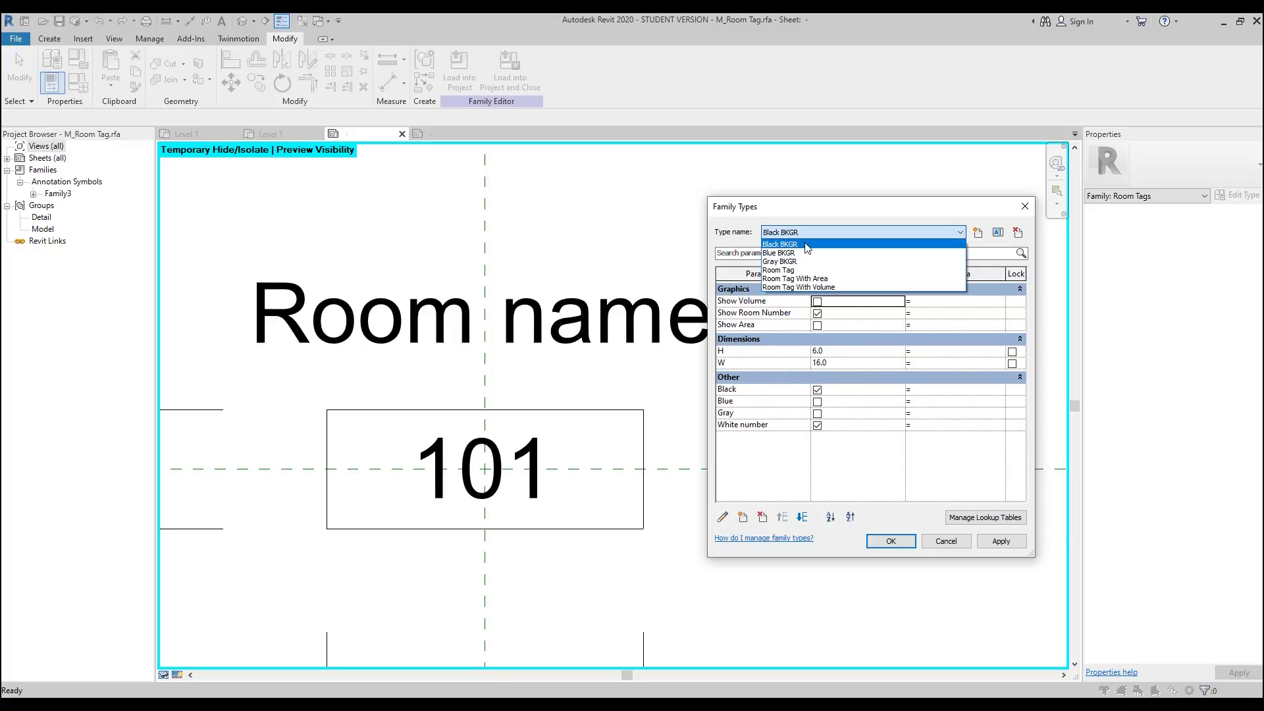
{"action": "left_click", "coordinate": [800, 265]}
{"action": "left_click", "coordinate": [817, 426]}
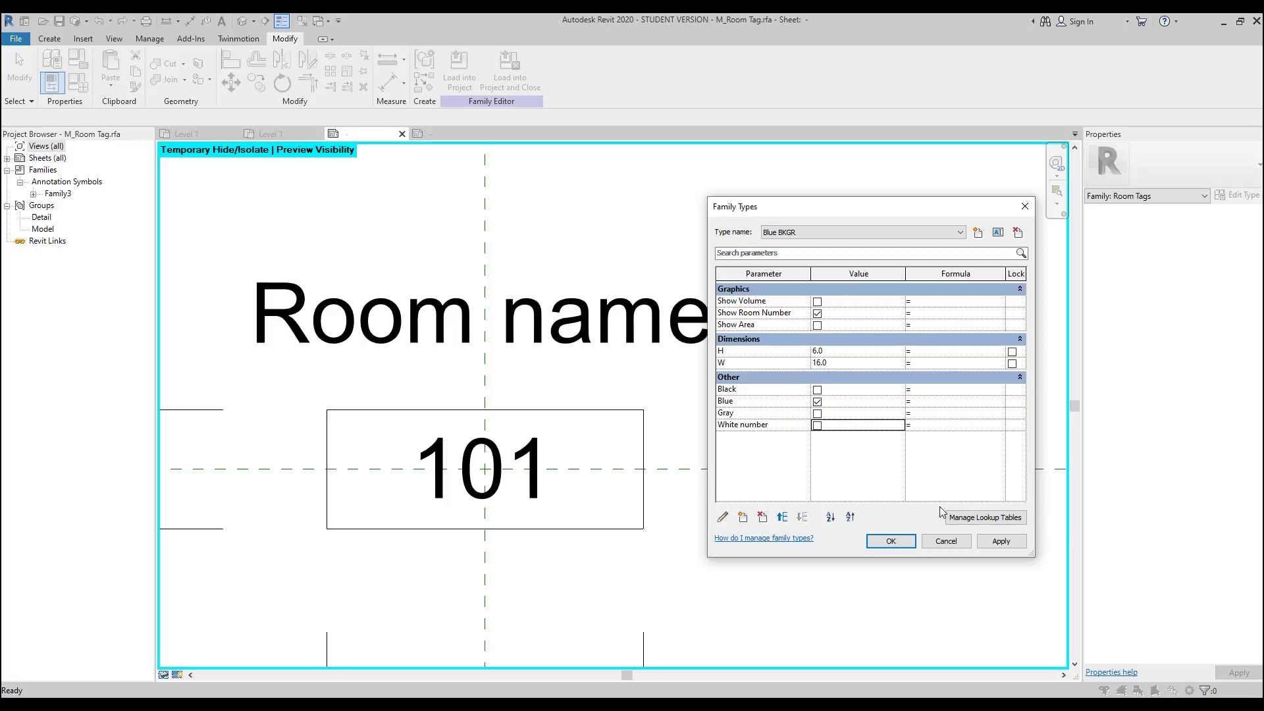
{"action": "left_click", "coordinate": [1000, 541]}
Step: Turn off Show Room Number for the Black BKGR family type, keeping that type active in the family
{"action": "left_click", "coordinate": [797, 232]}
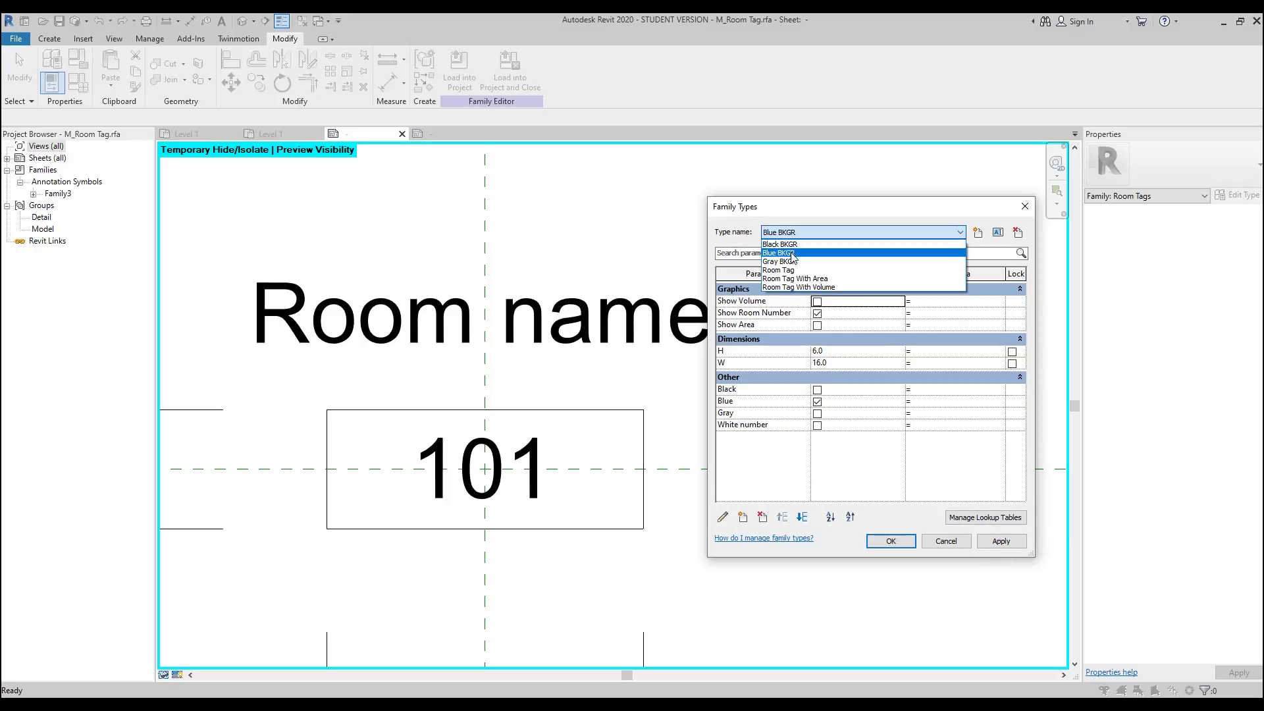
{"action": "left_click", "coordinate": [802, 282]}
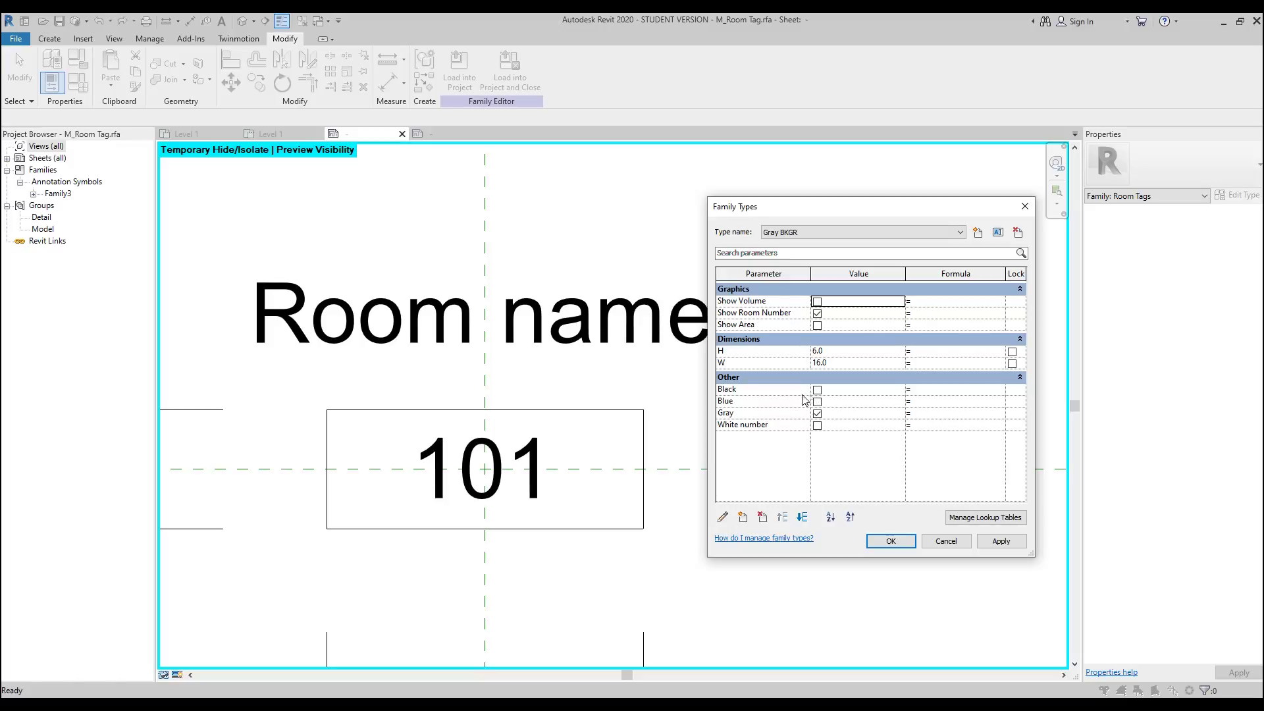
{"action": "left_click", "coordinate": [797, 233]}
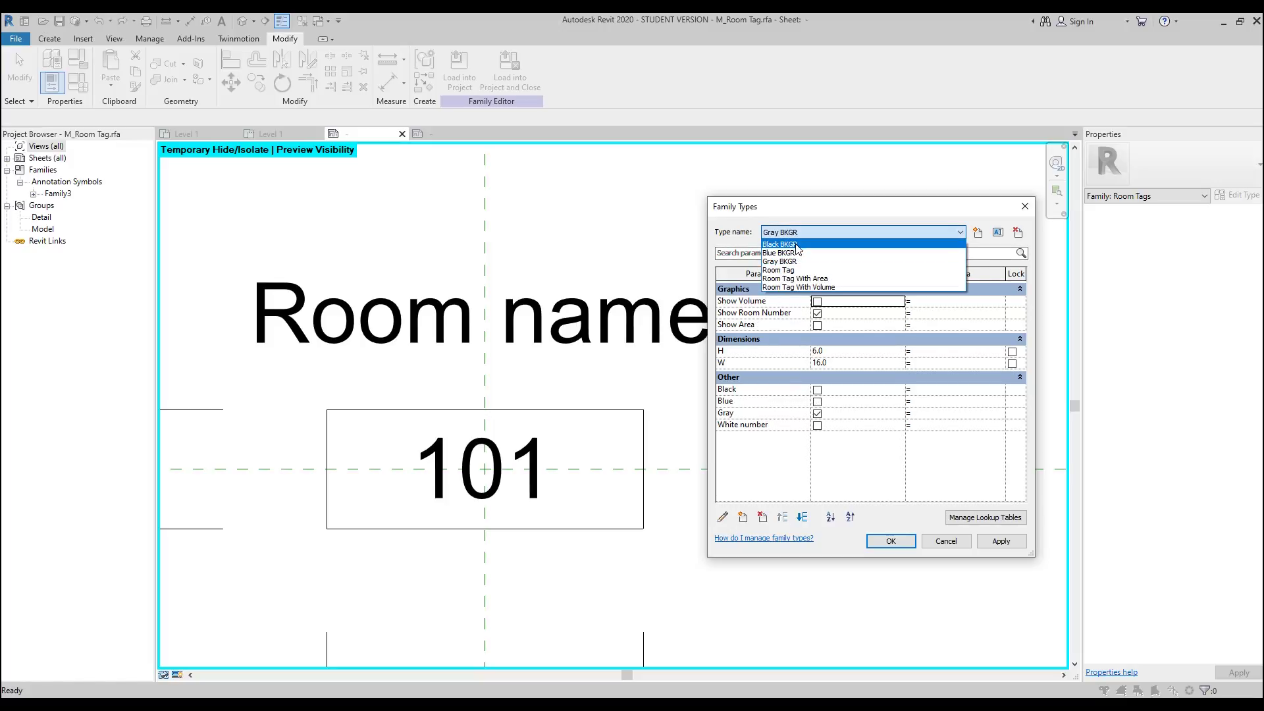
{"action": "left_click", "coordinate": [797, 245]}
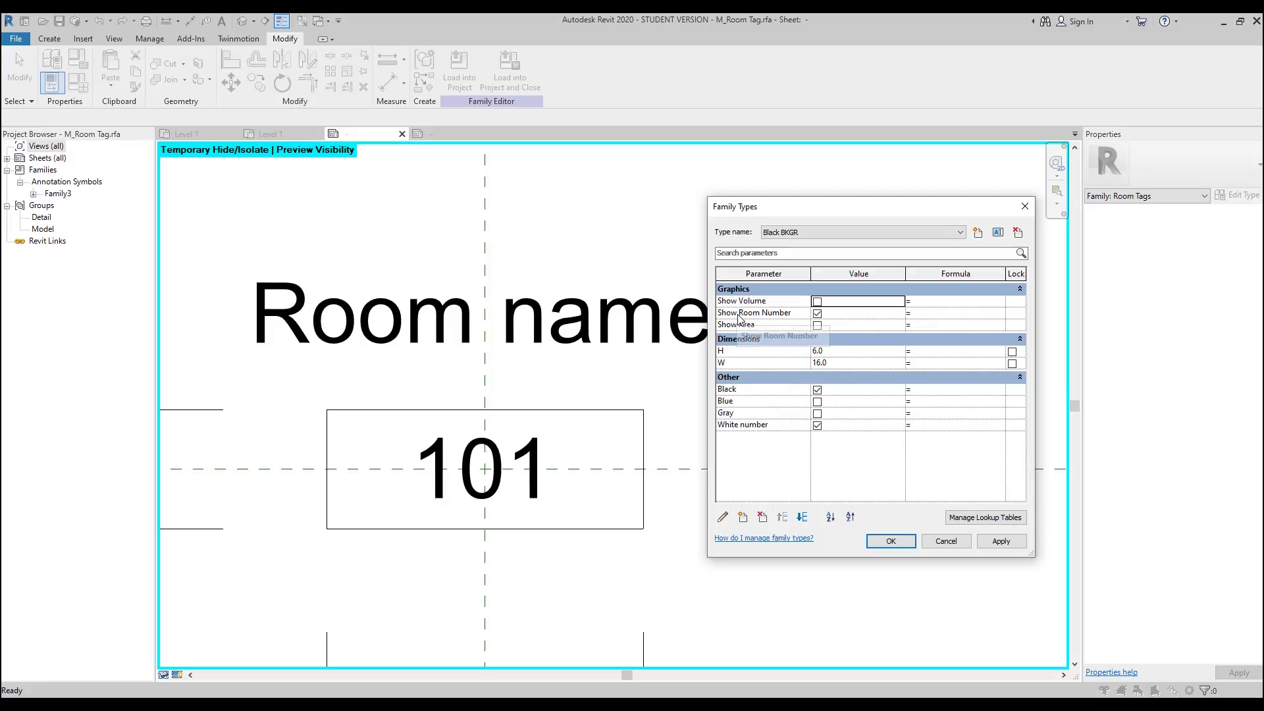
{"action": "left_click", "coordinate": [817, 317]}
{"action": "left_click", "coordinate": [1000, 541]}
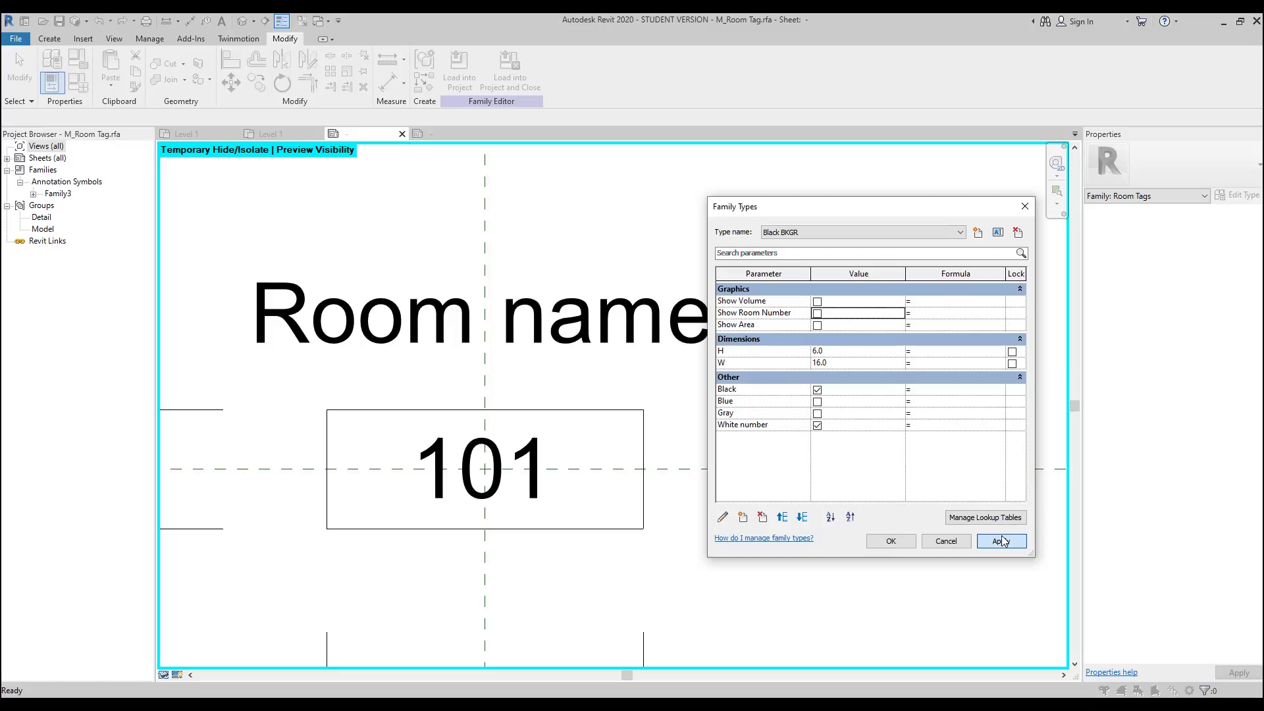
{"action": "left_click", "coordinate": [891, 544]}
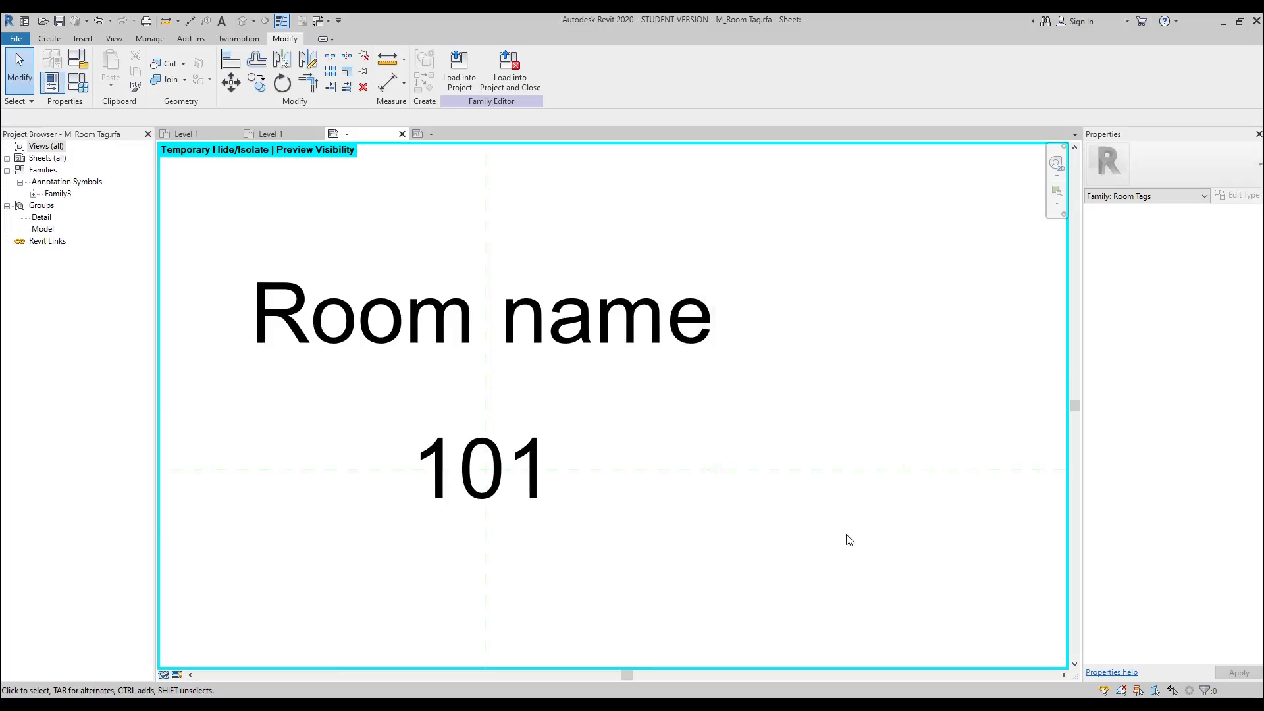
Step: Reset the temporary hide so the nested background shows again, and check the Black BKGR type's parameters
{"action": "left_click", "coordinate": [163, 676]}
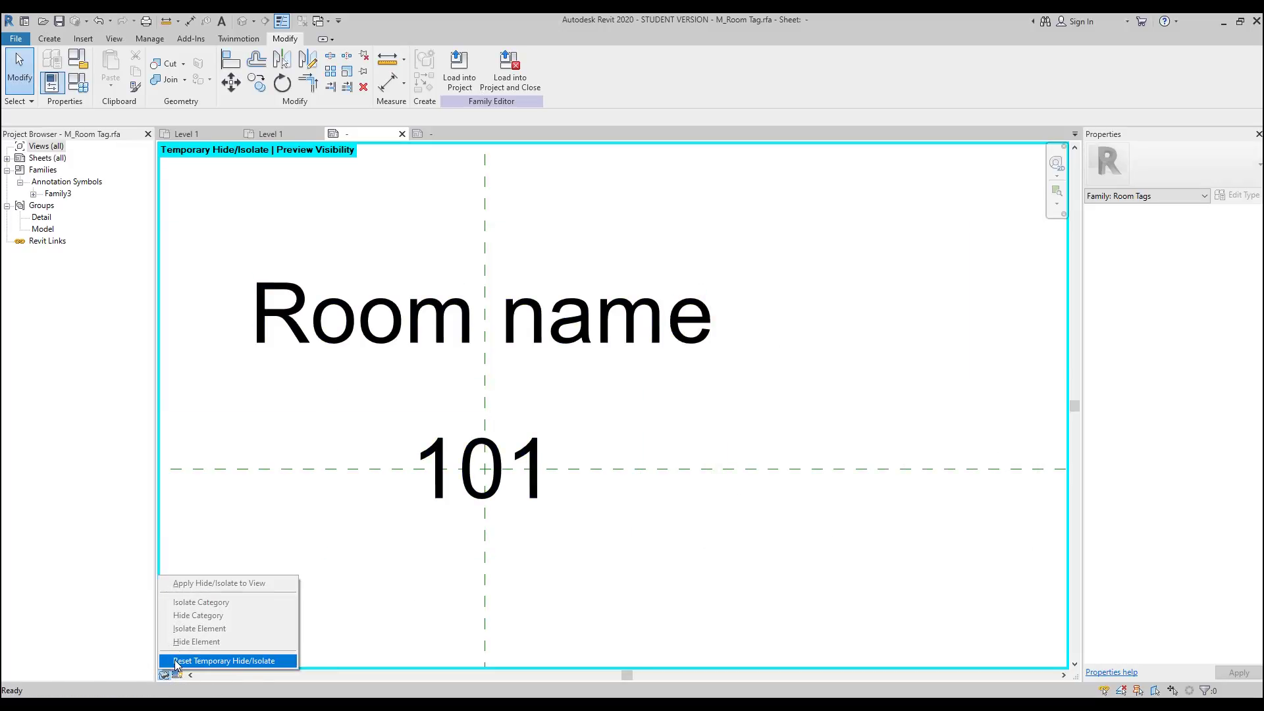
{"action": "left_click", "coordinate": [204, 659]}
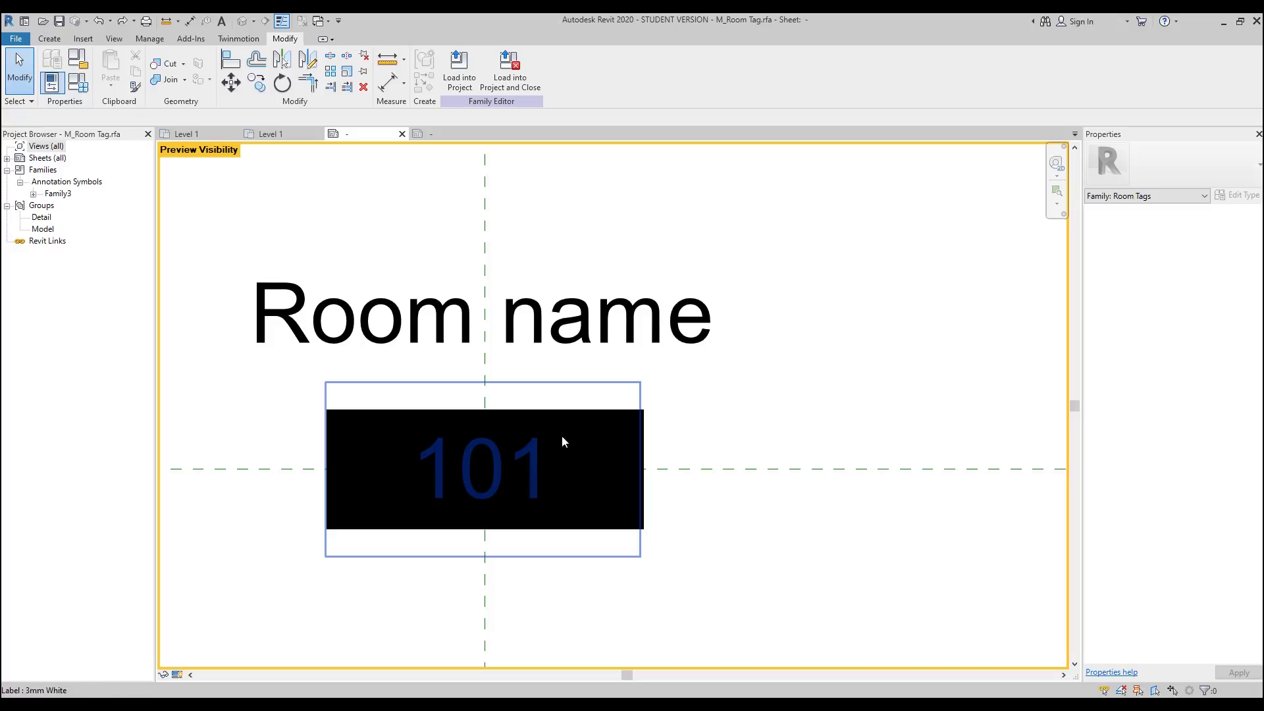
{"action": "left_click", "coordinate": [78, 82]}
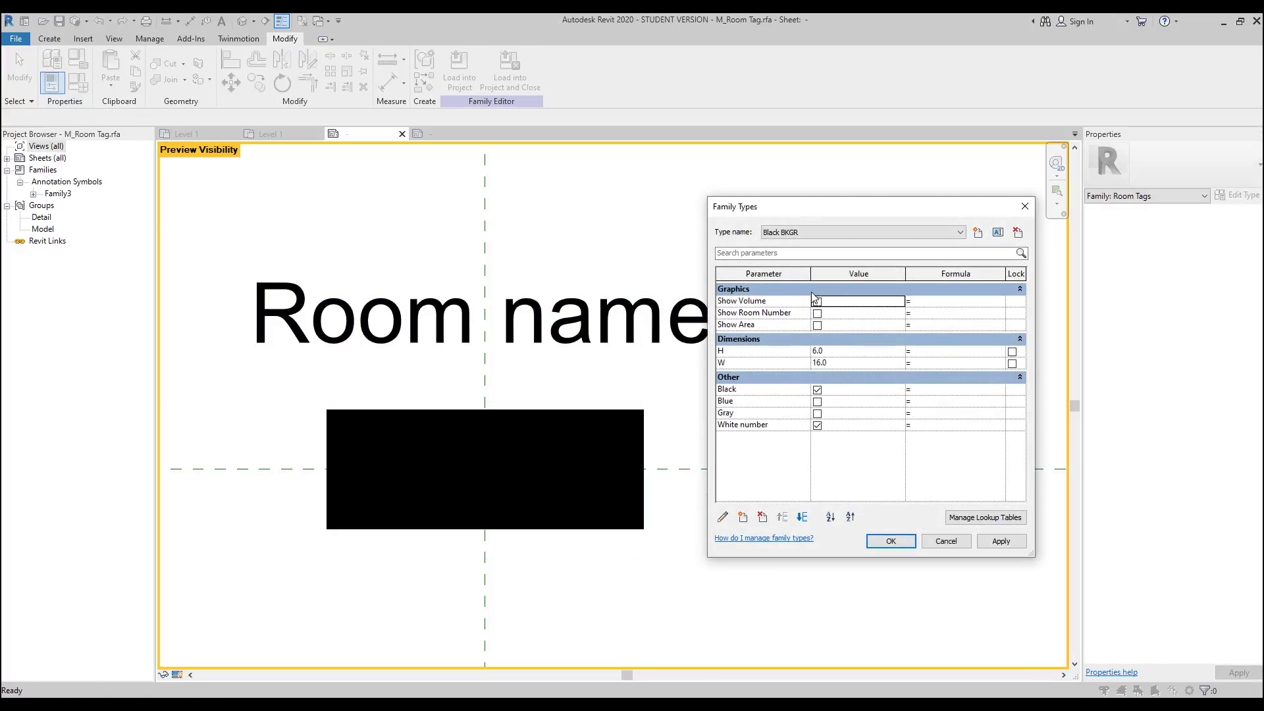
{"action": "left_click", "coordinate": [891, 541]}
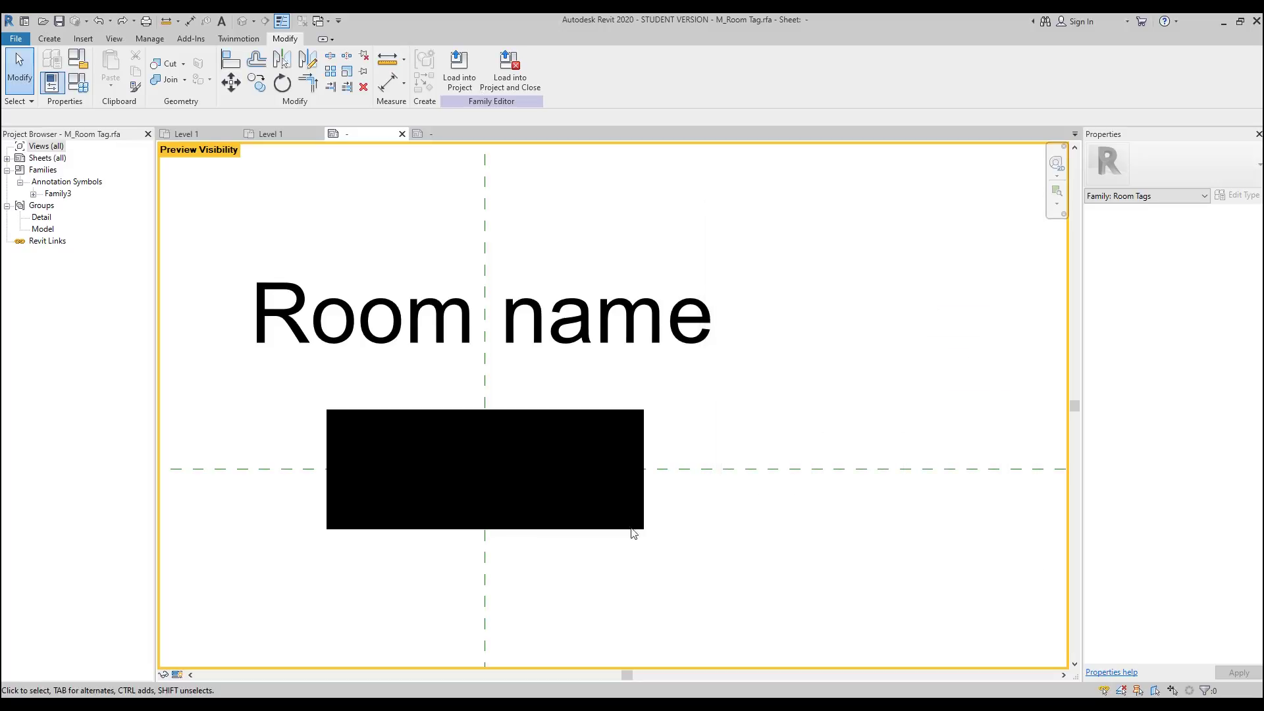
Step: Change the color of the 3mm White label type to RGB 254-255-255
{"action": "left_click", "coordinate": [548, 489]}
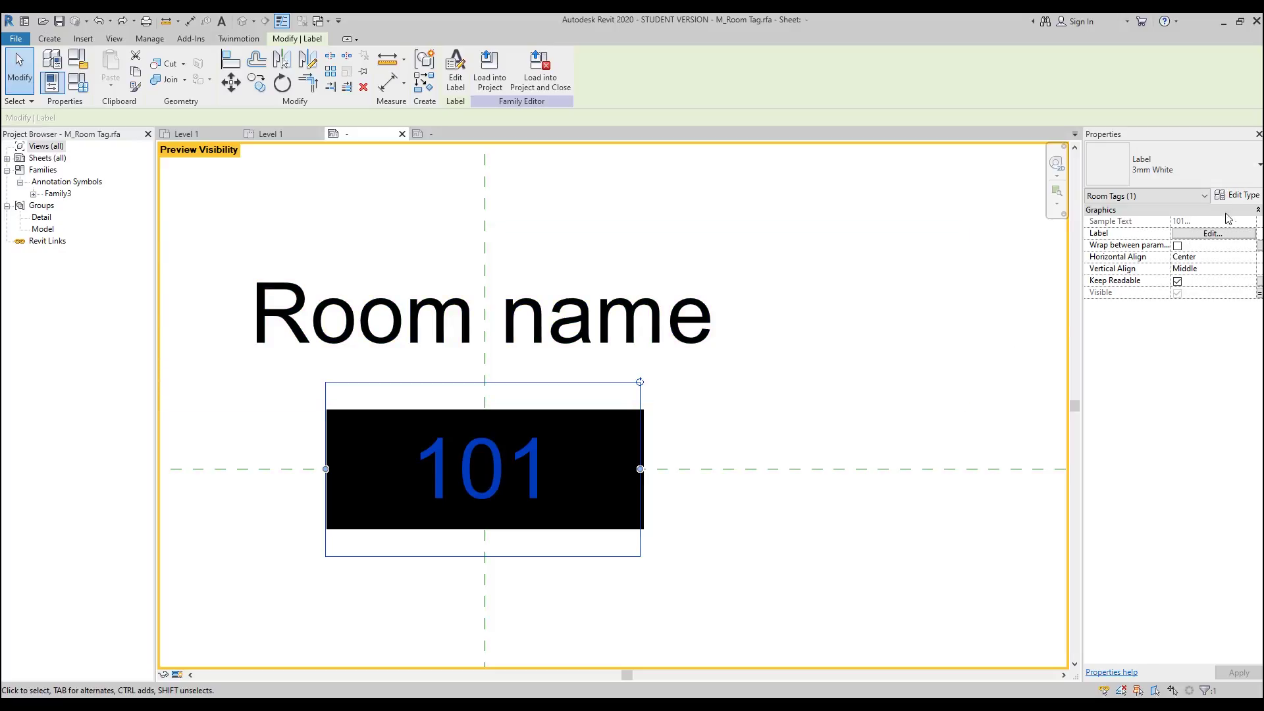
{"action": "left_click", "coordinate": [1236, 195]}
{"action": "left_click", "coordinate": [798, 331]}
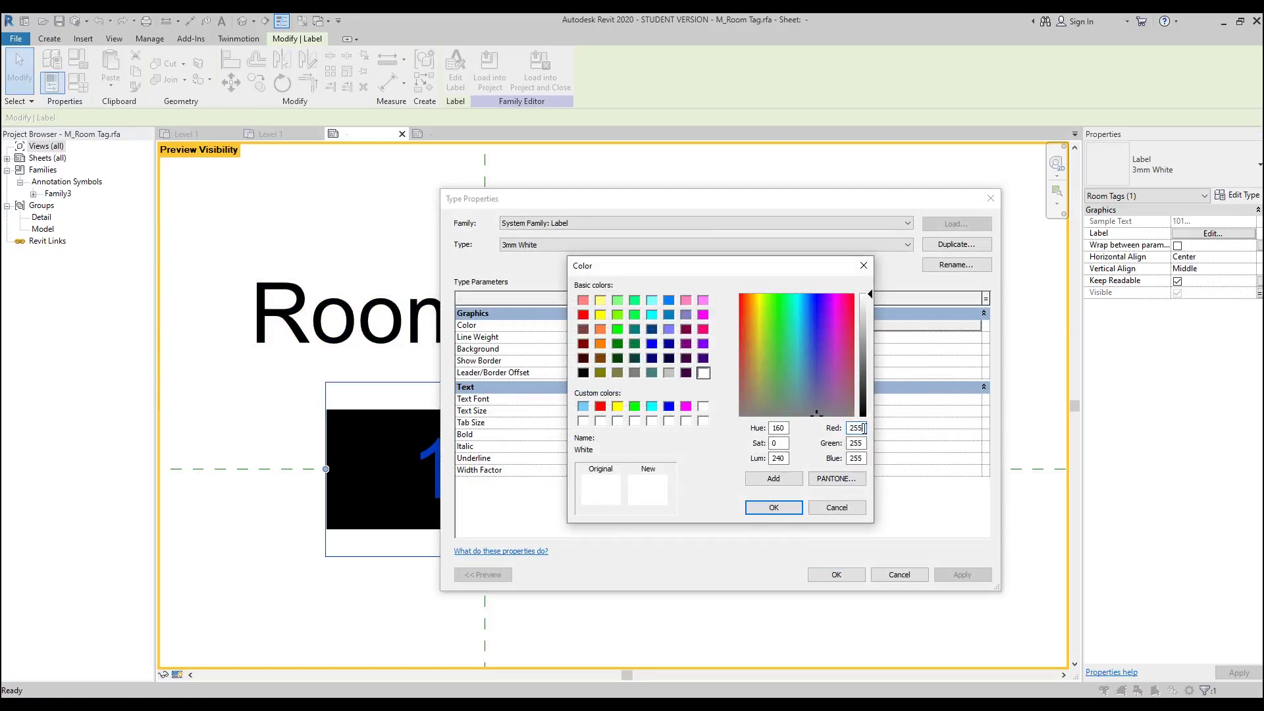
{"action": "key", "text": "BackSpace"}
{"action": "type", "text": "4"}
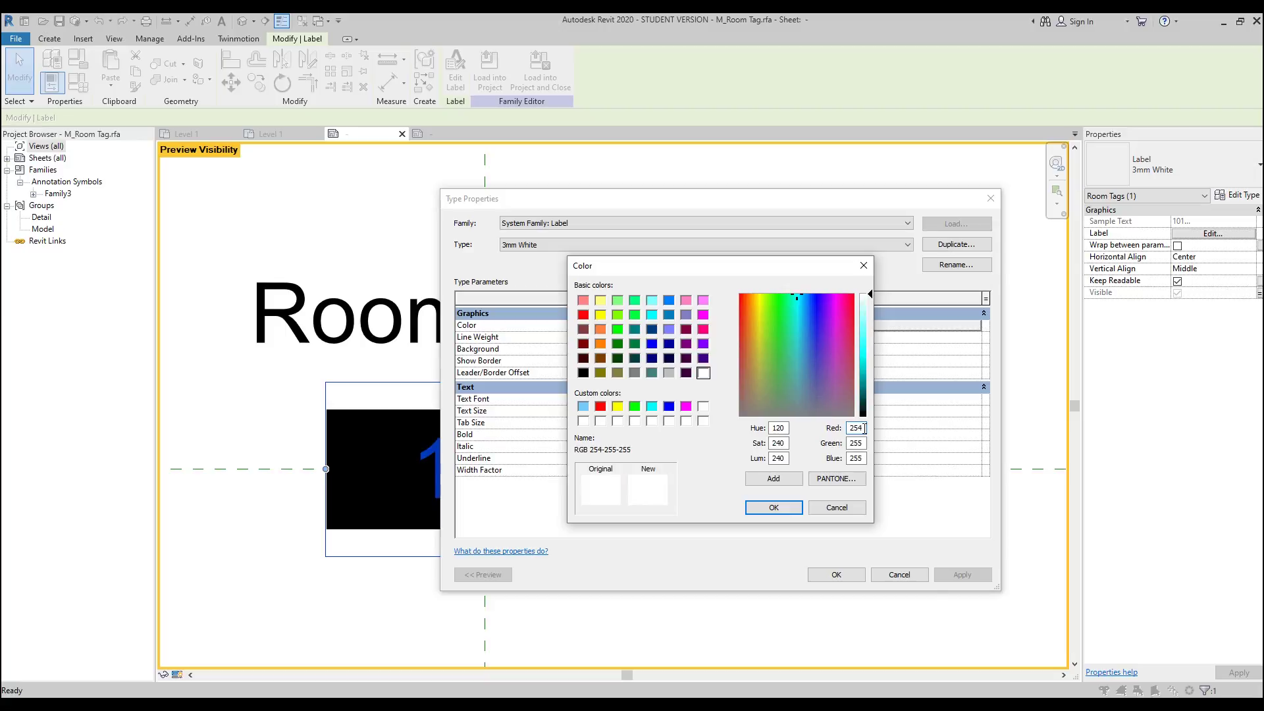
{"action": "left_click", "coordinate": [784, 508]}
{"action": "left_click", "coordinate": [836, 576]}
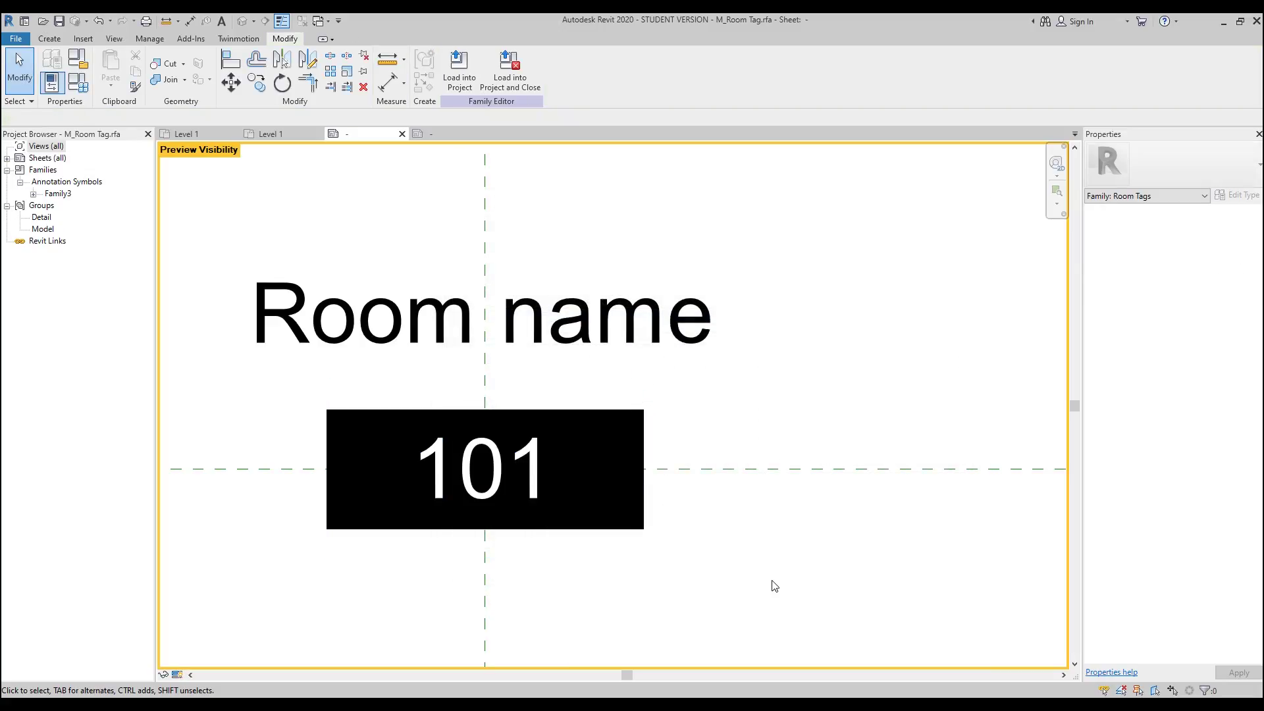
Step: Load the room tag family into Project2, overwriting the existing version and its parameter values
{"action": "left_click", "coordinate": [459, 69]}
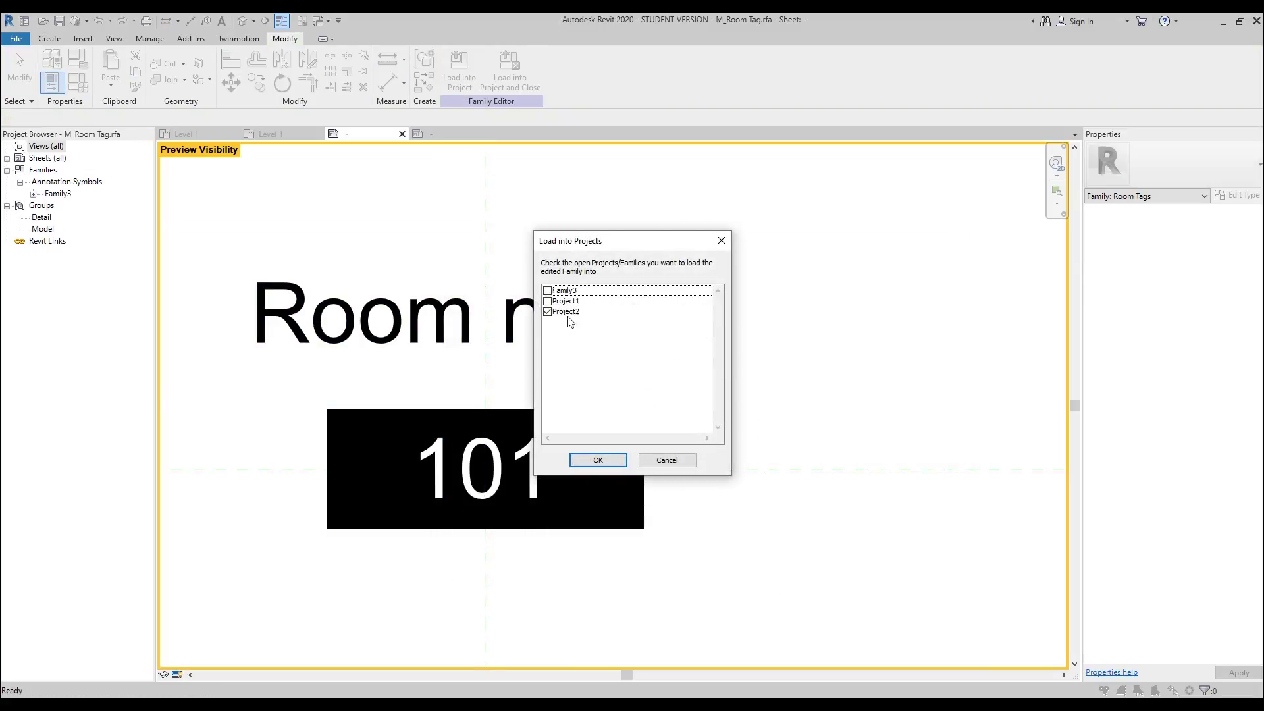
{"action": "left_click", "coordinate": [588, 454]}
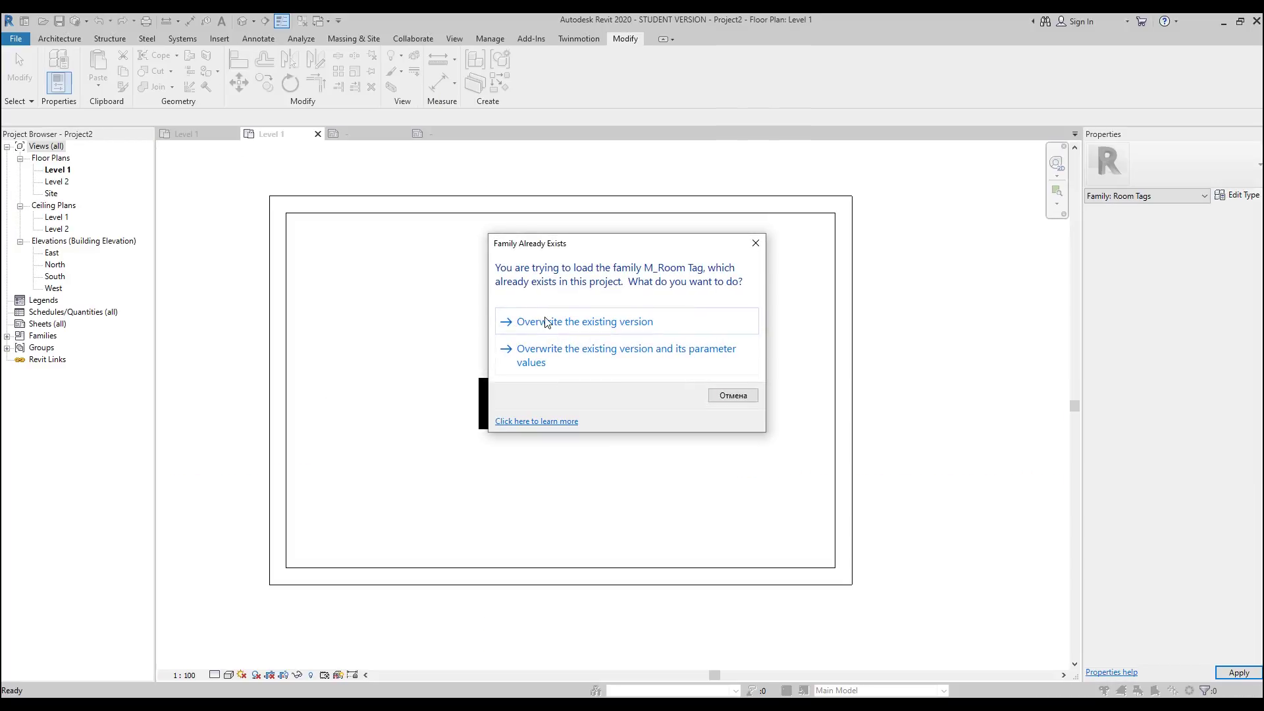
{"action": "left_click", "coordinate": [563, 355]}
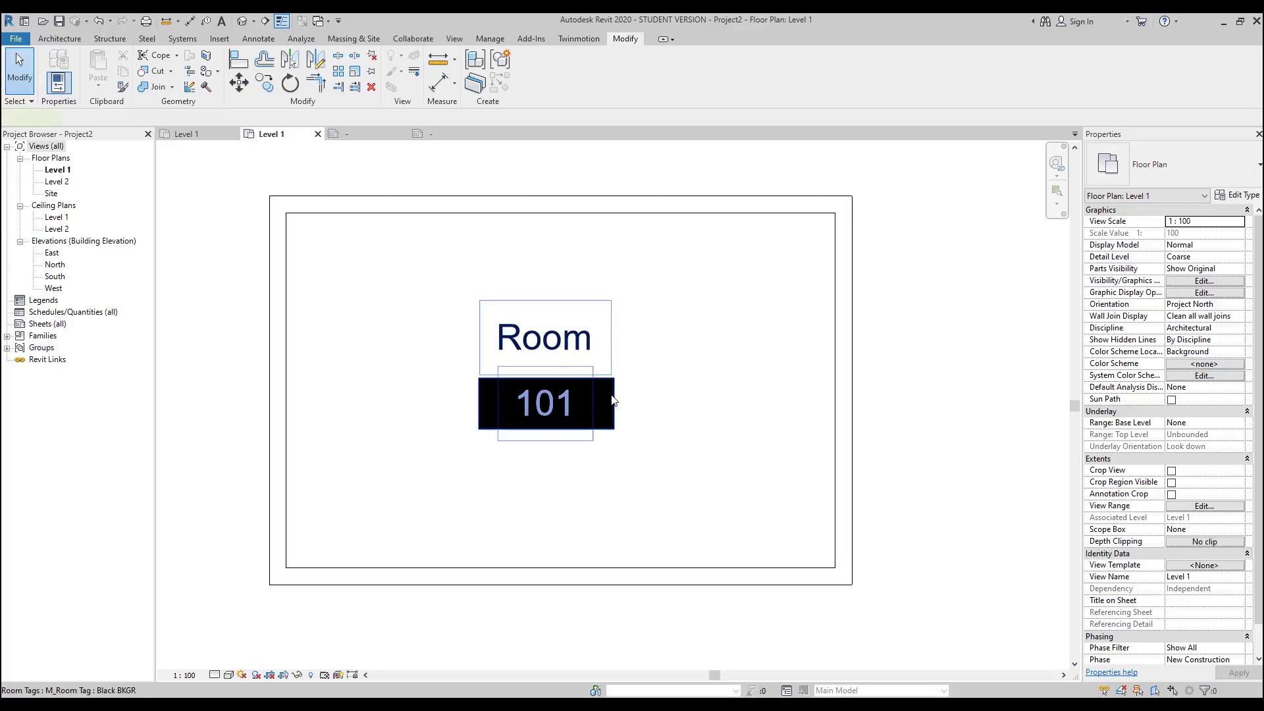
Step: Switch the placed room tag in the Level 1 plan to the Blue BKGR type
{"action": "left_click", "coordinate": [590, 372]}
{"action": "left_click", "coordinate": [1174, 164]}
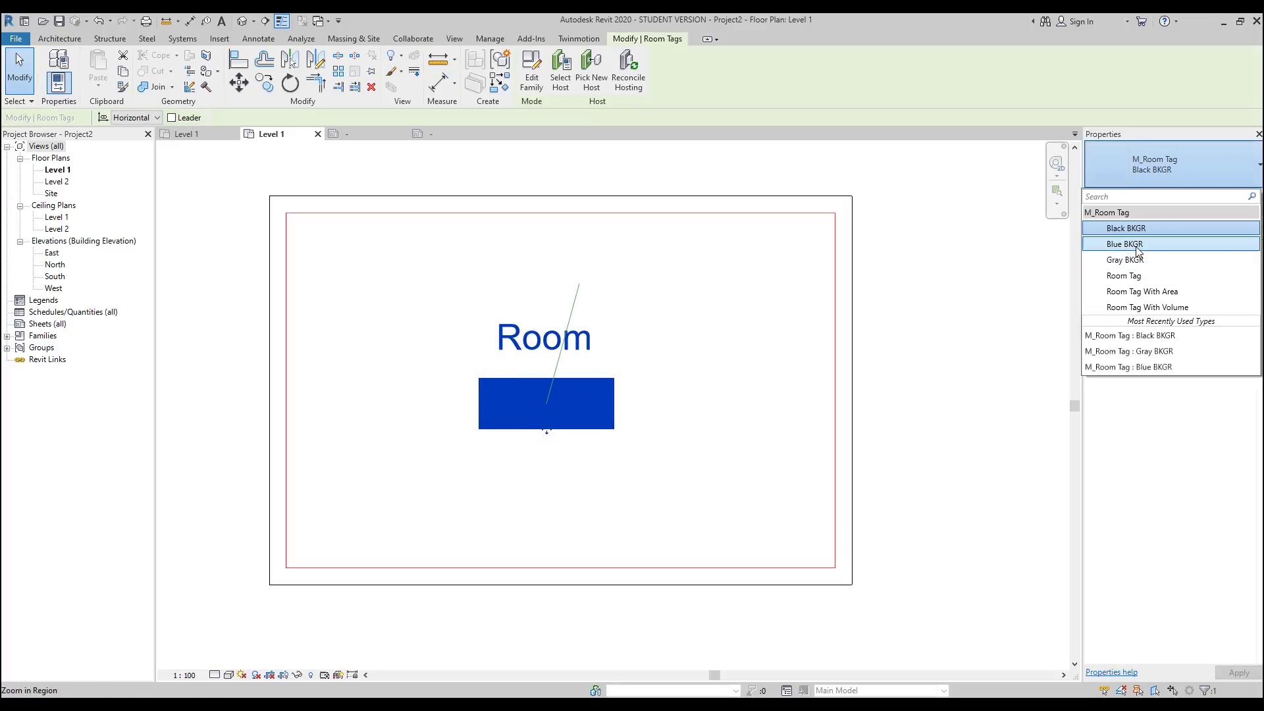
{"action": "left_click", "coordinate": [987, 334]}
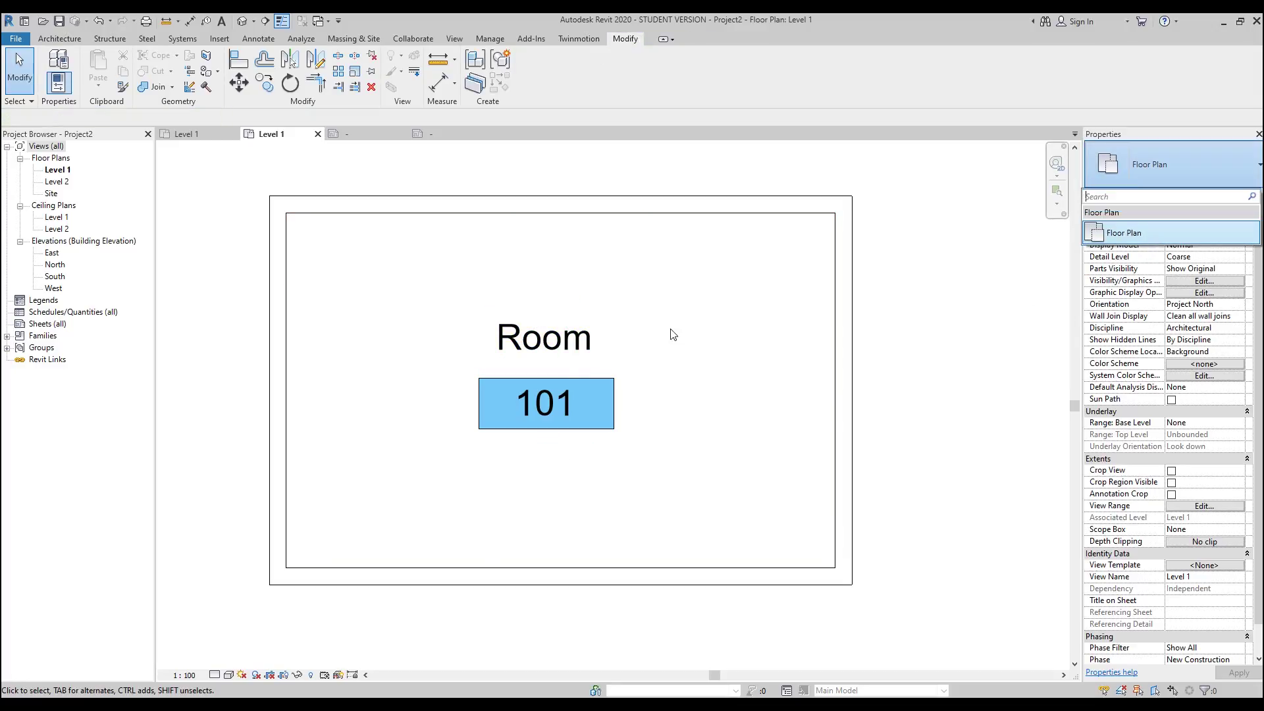
Step: Switch the placed room tag in the Level 1 plan to the Gray BKGR type
{"action": "left_click", "coordinate": [573, 347]}
{"action": "left_click", "coordinate": [1174, 165]}
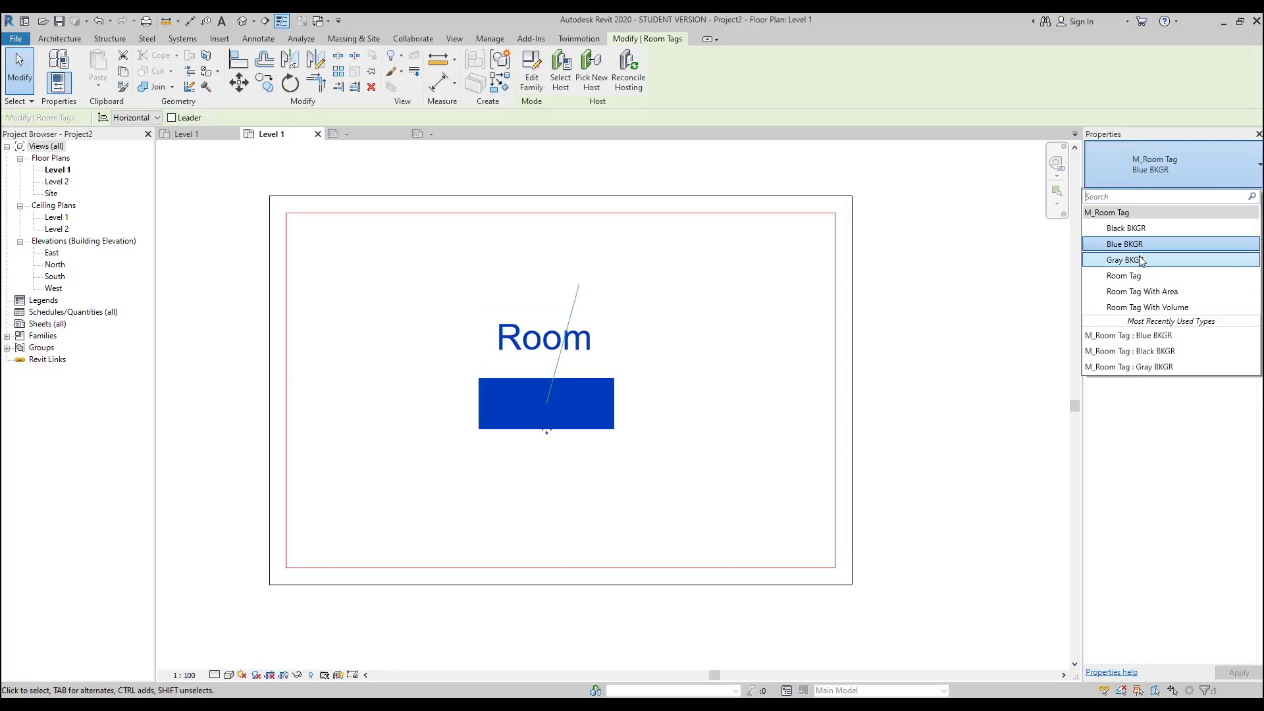
{"action": "left_click", "coordinate": [1143, 260]}
{"action": "left_click", "coordinate": [932, 345]}
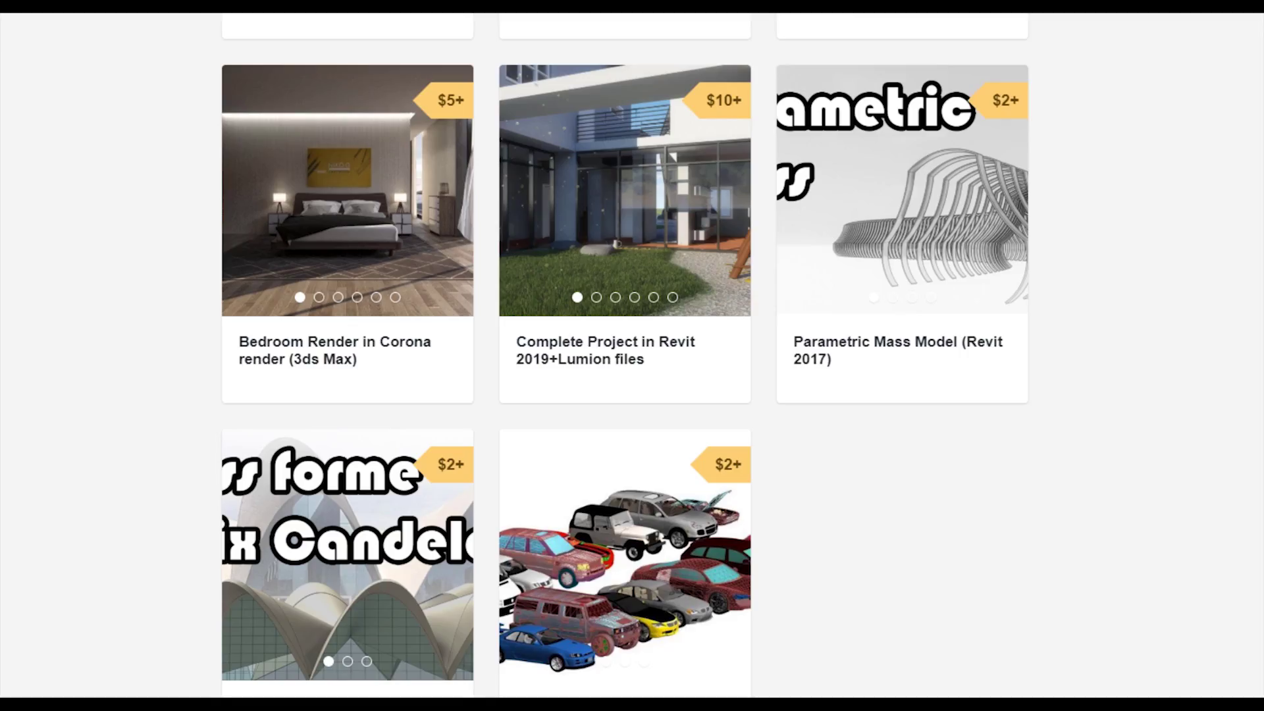
{"action": "scroll", "coordinate": [672, 688], "scroll_direction": "up", "scroll_amount": 10}
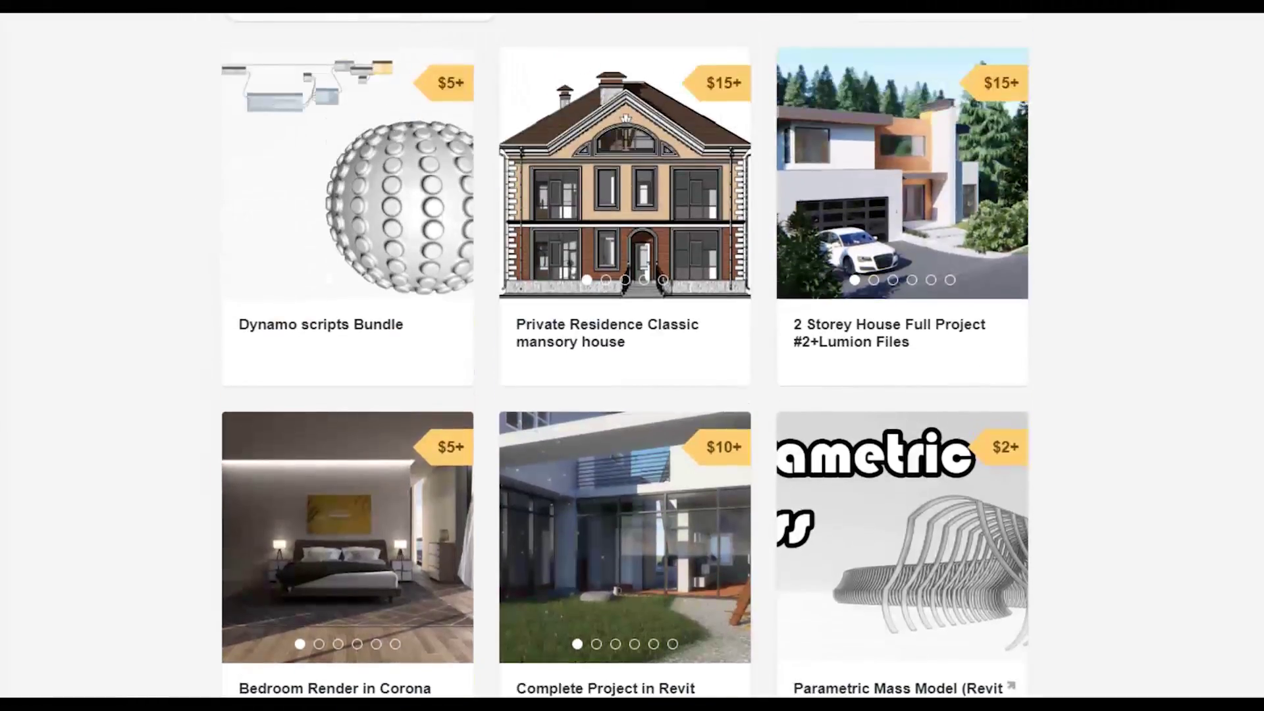
{"action": "scroll", "coordinate": [671, 688], "scroll_direction": "down", "scroll_amount": 2}
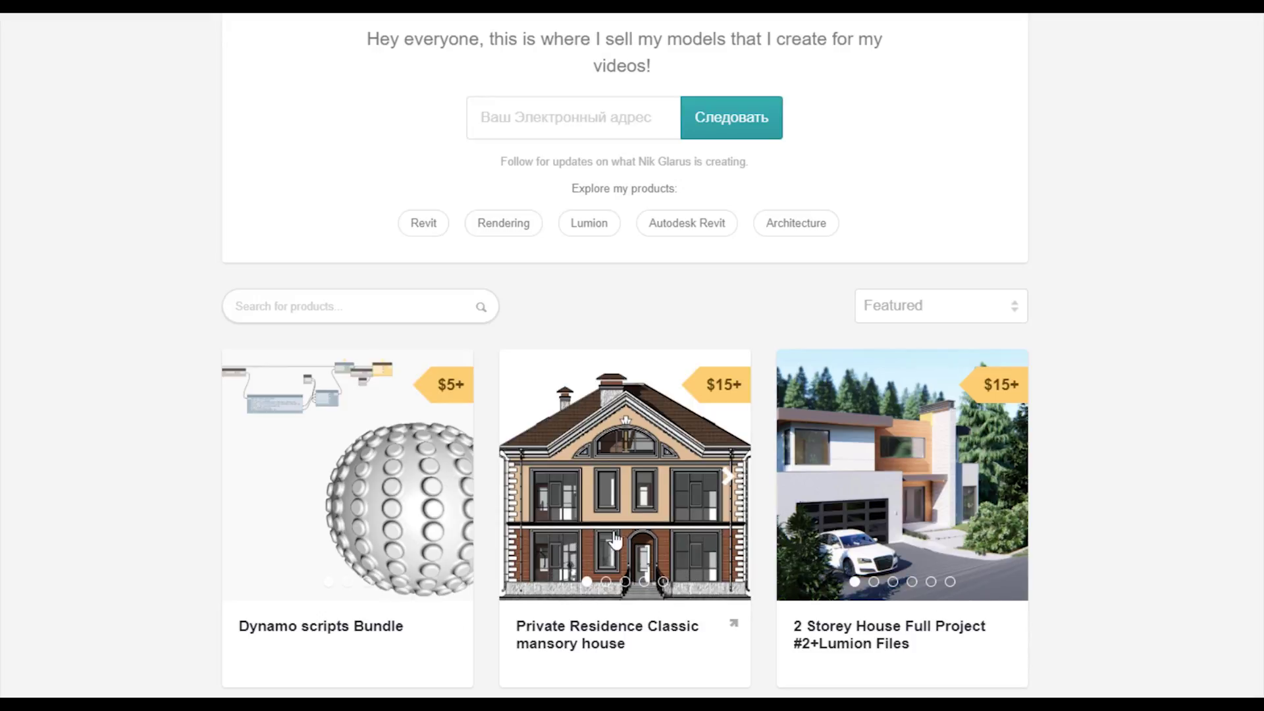
{"action": "scroll", "coordinate": [618, 527], "scroll_direction": "down", "scroll_amount": 3}
{"action": "scroll", "coordinate": [856, 474], "scroll_direction": "up", "scroll_amount": 2}
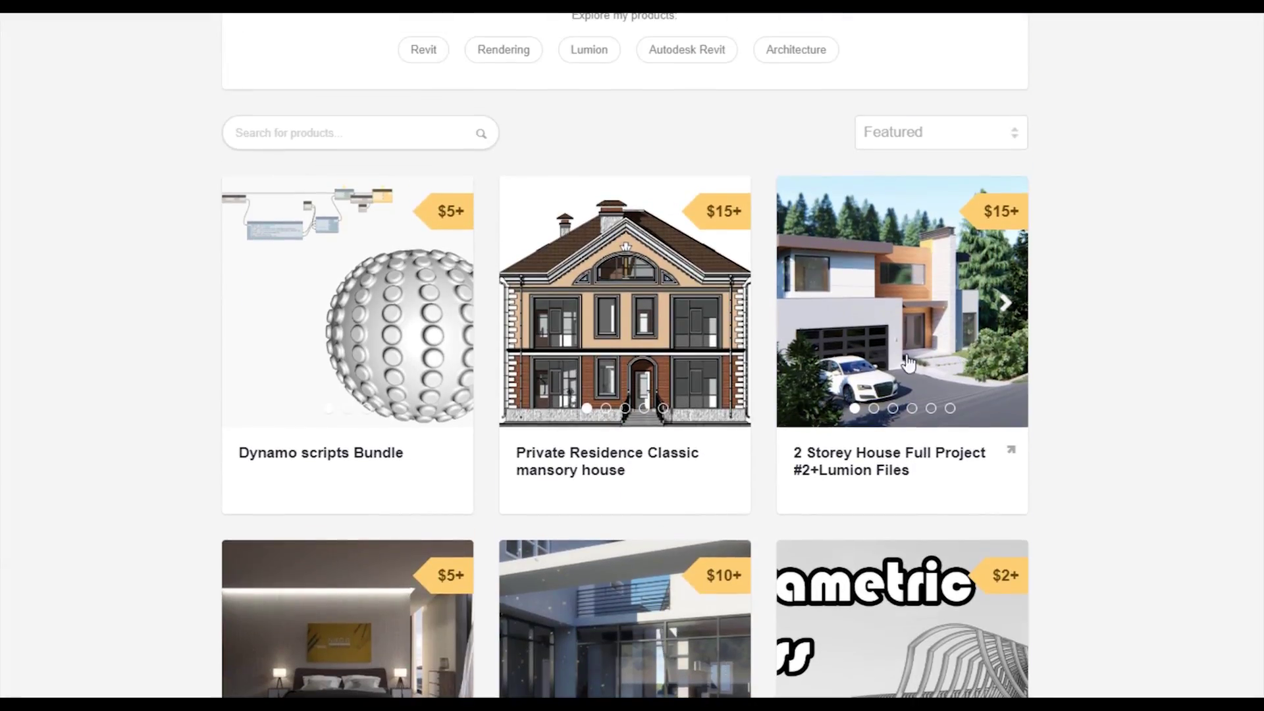
{"action": "scroll", "coordinate": [1126, 475], "scroll_direction": "up", "scroll_amount": 2}
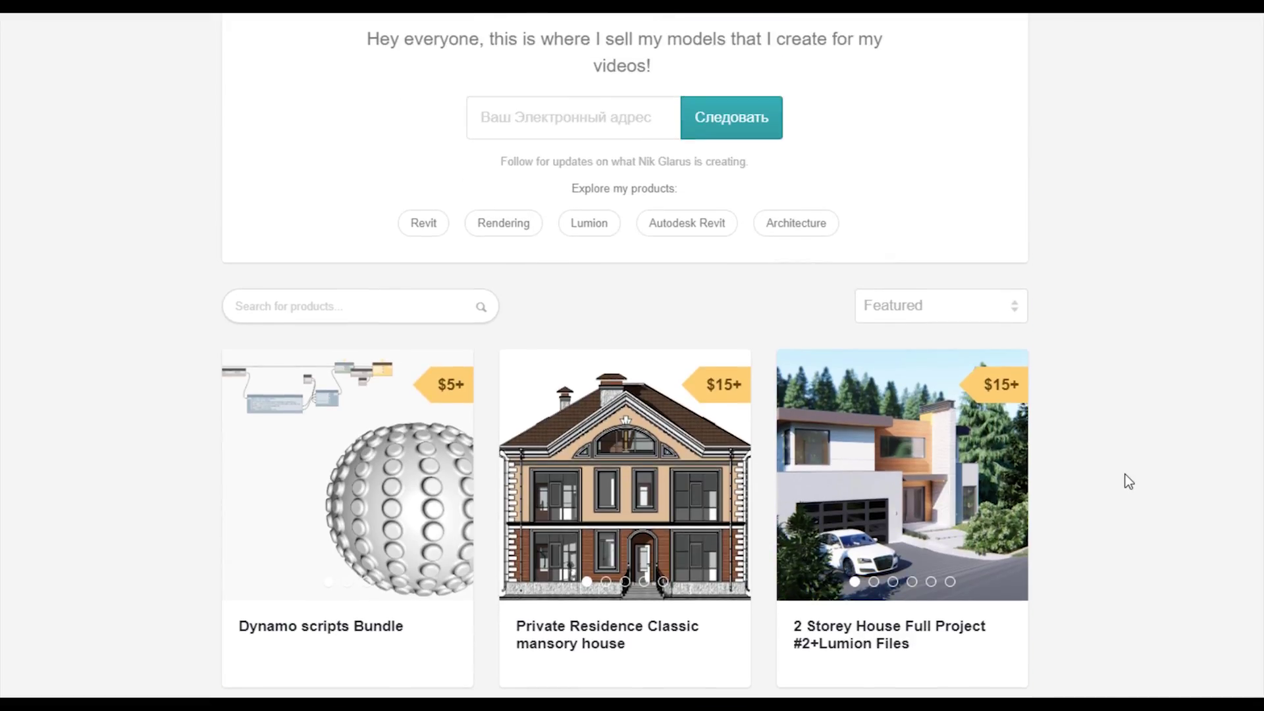
{"action": "scroll", "coordinate": [1125, 474], "scroll_direction": "up", "scroll_amount": 2}
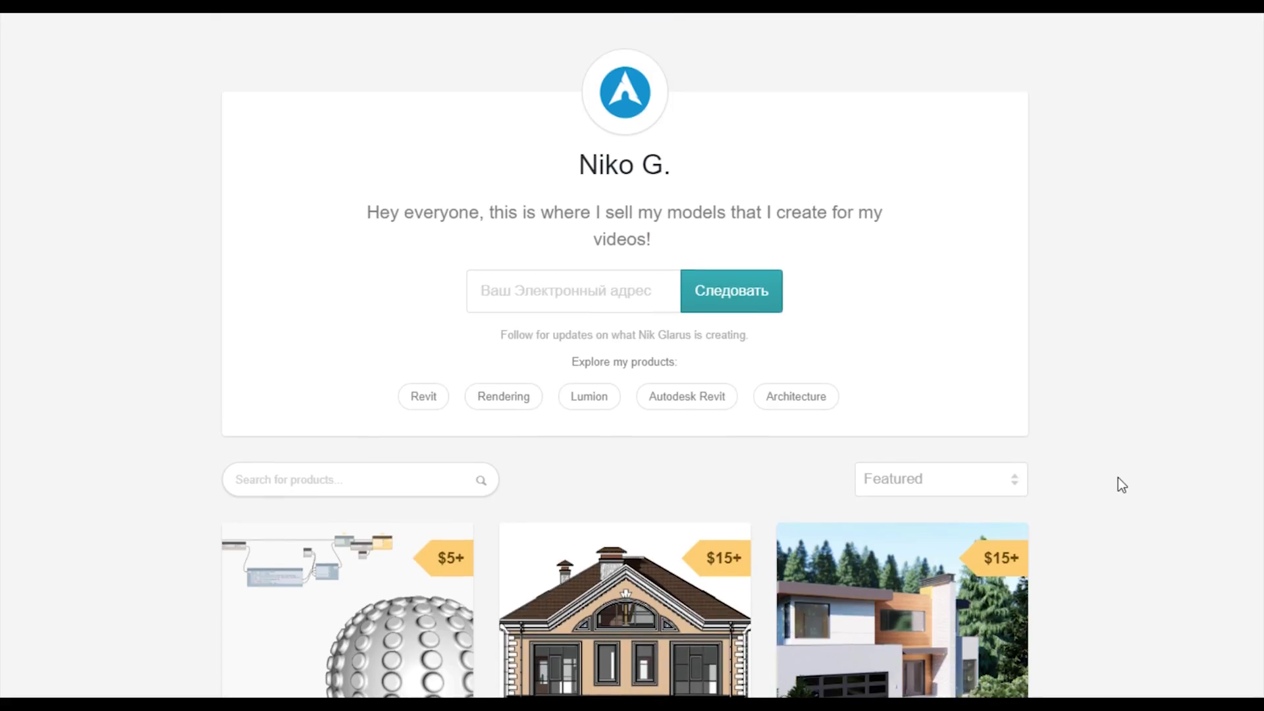
{"action": "scroll", "coordinate": [1118, 477], "scroll_direction": "down", "scroll_amount": 4}
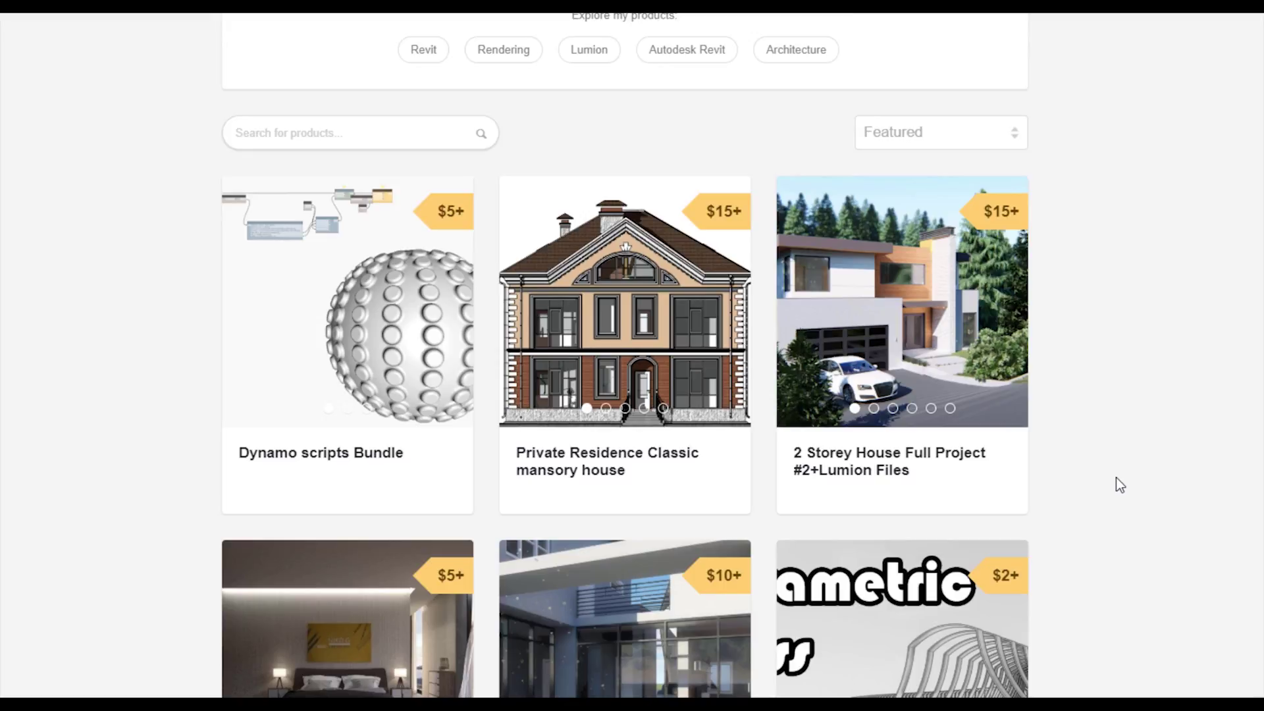
{"action": "scroll", "coordinate": [1116, 478], "scroll_direction": "down", "scroll_amount": 2}
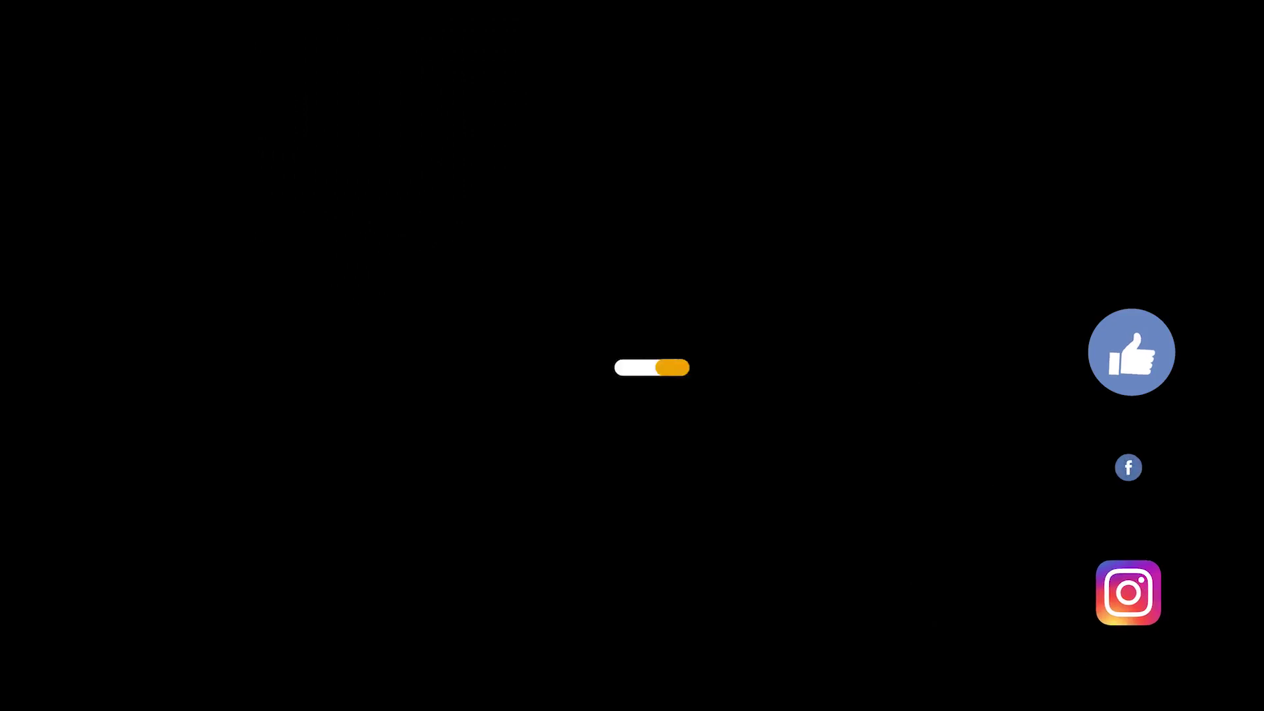